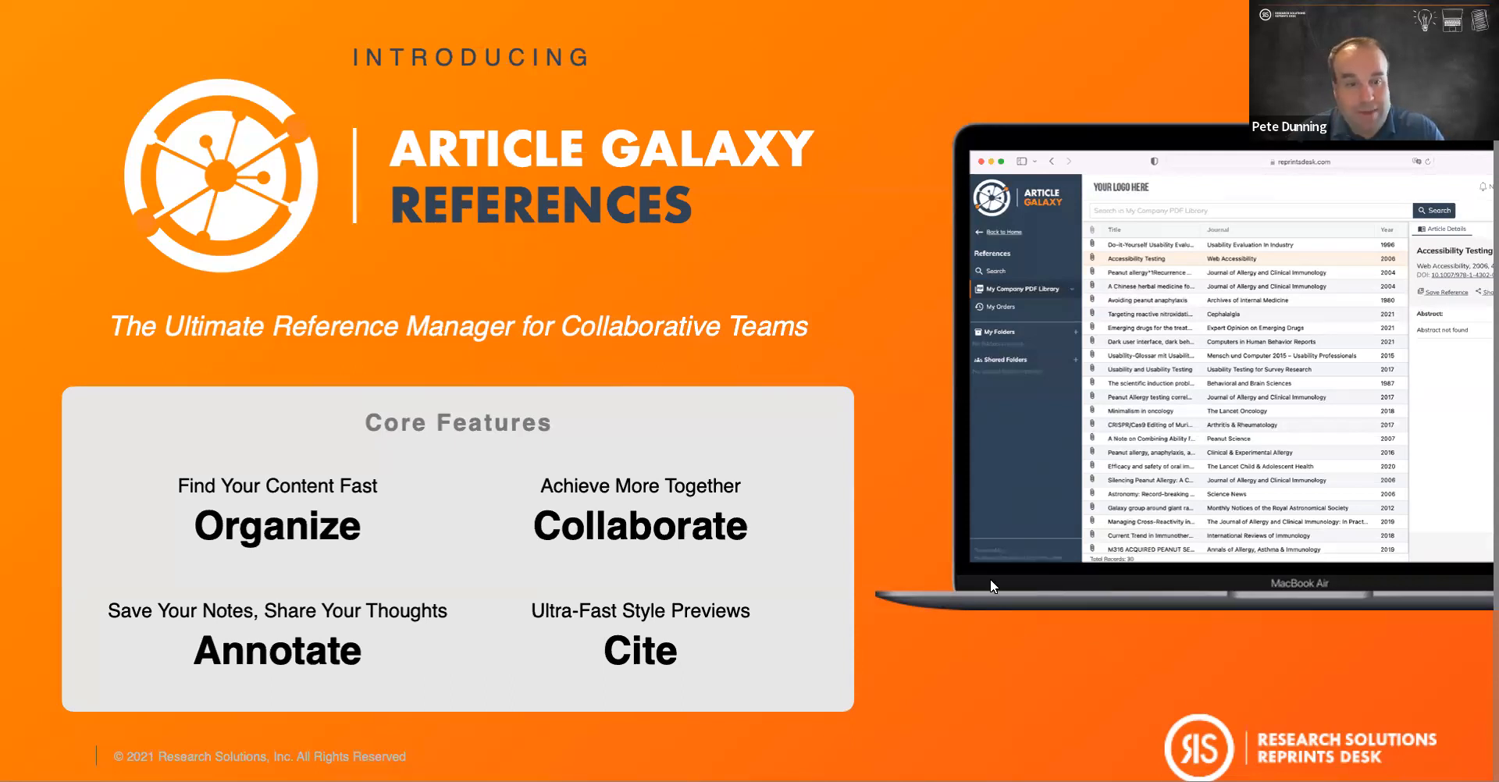
pyautogui.click(905, 498)
pyautogui.click(905, 498)
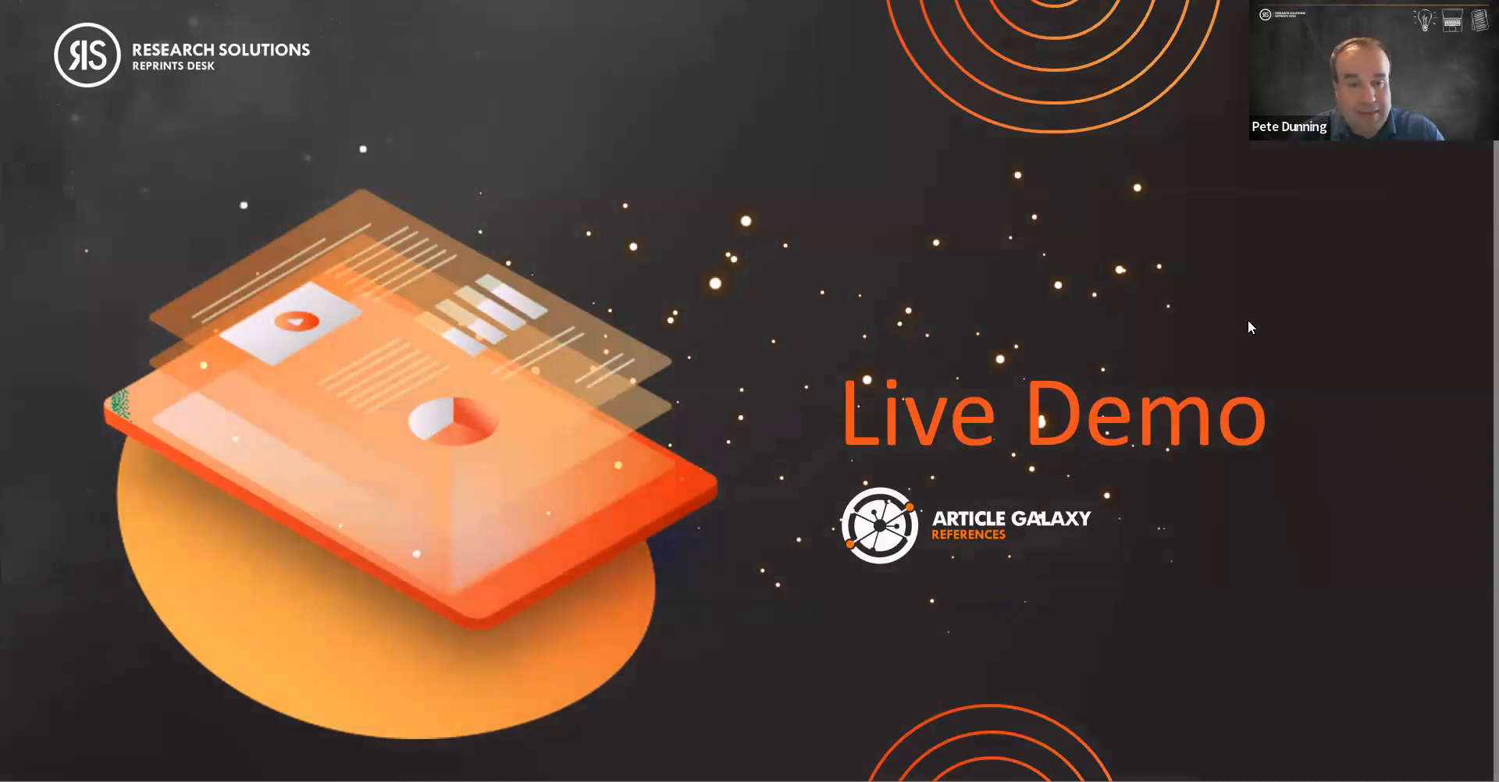
# Step: Switch to the Article Galaxy dashboard in Google Chrome and open References
pyautogui.hotkey('alt', 'Tab')
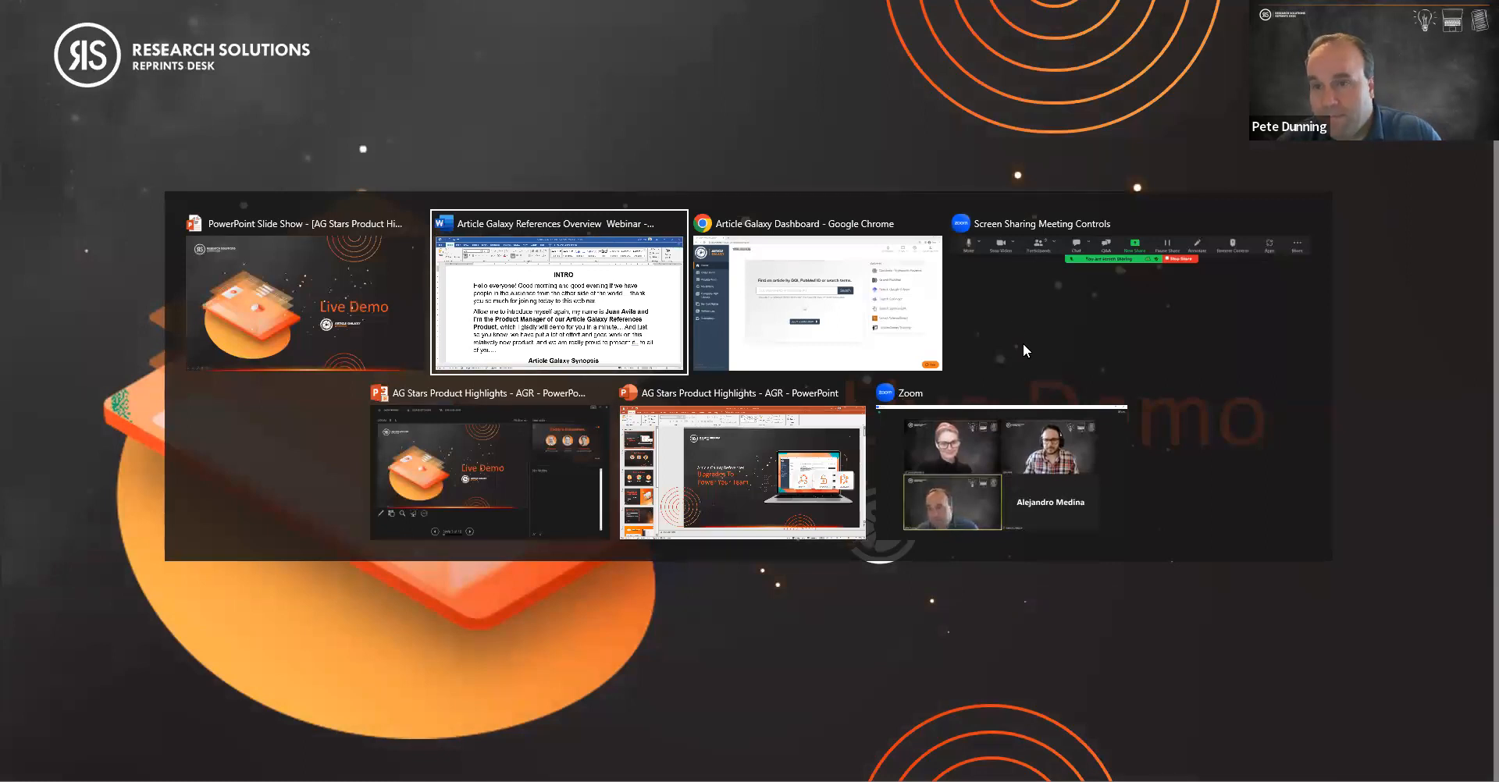
pyautogui.hotkey('alt', 'Tab')
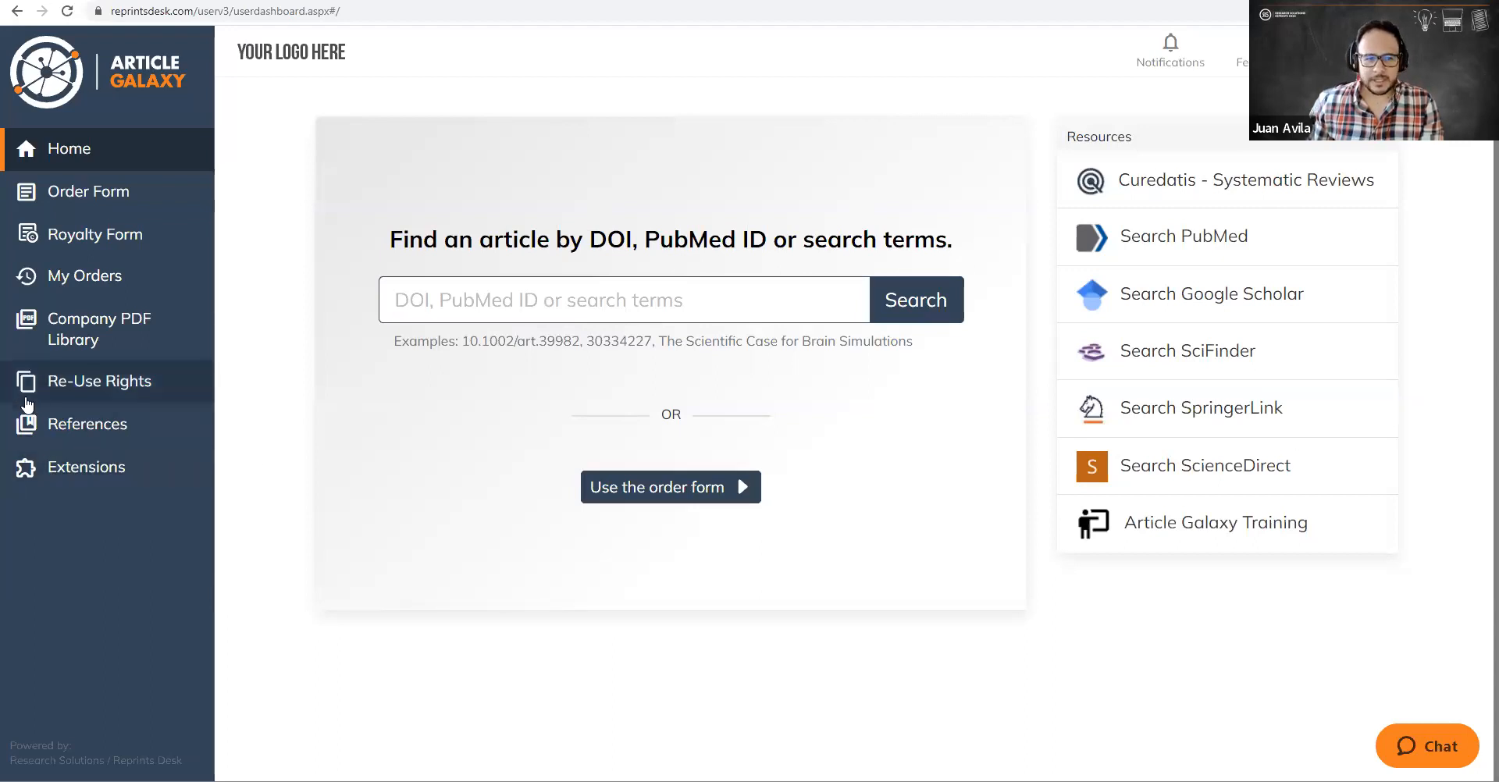
pyautogui.click(101, 422)
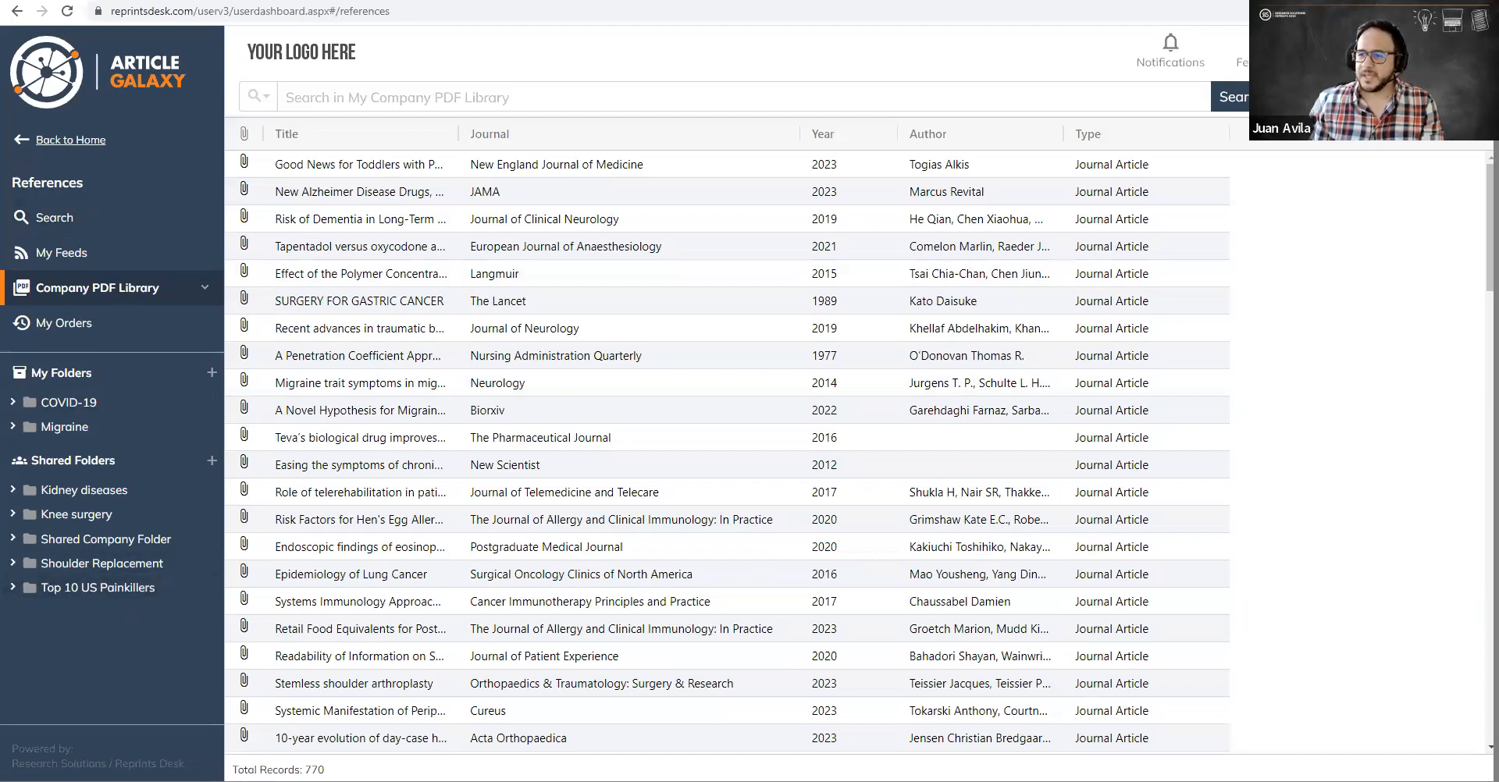
# Step: Search for articles in References using the terms "dairy allergy"
pyautogui.click(101, 220)
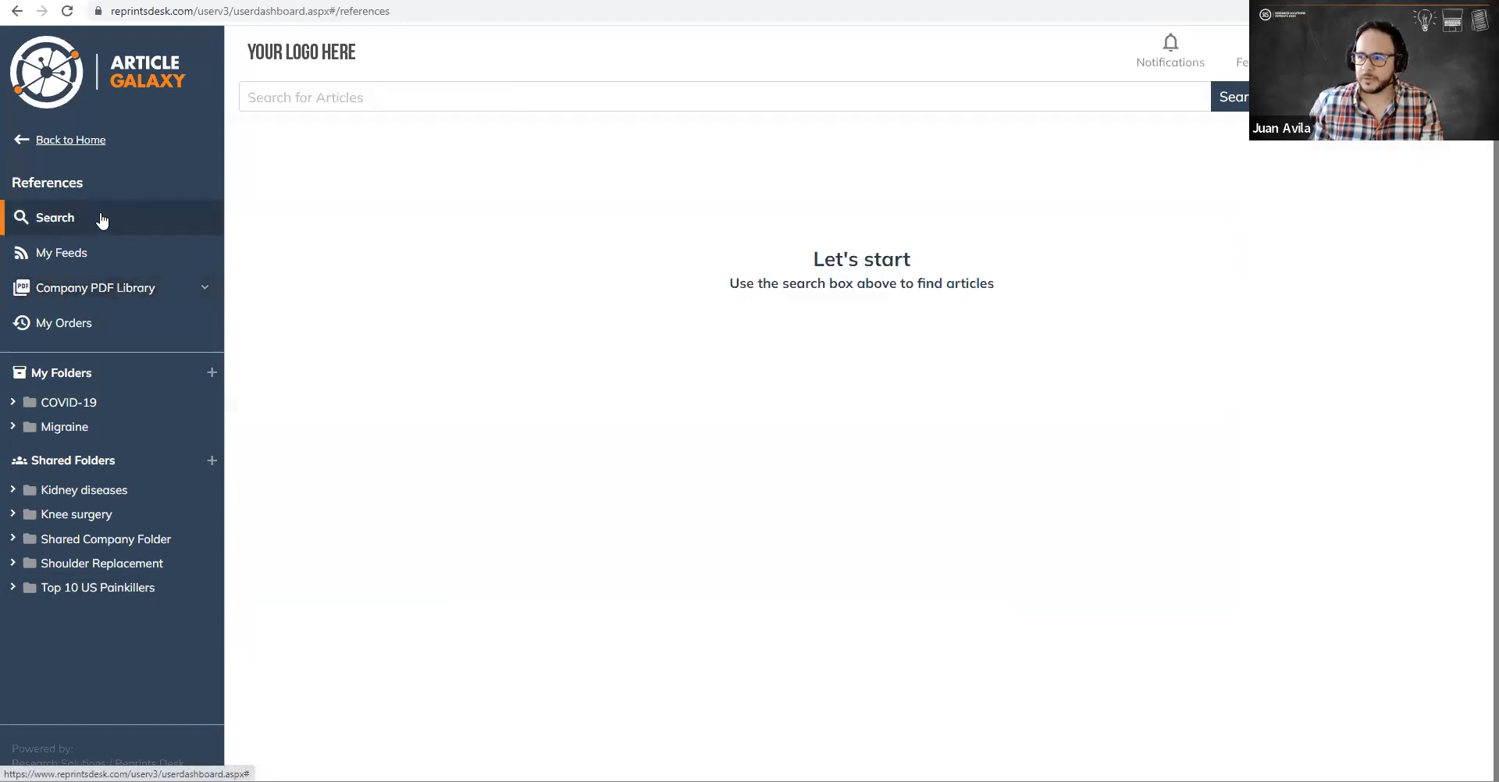
pyautogui.click(574, 97)
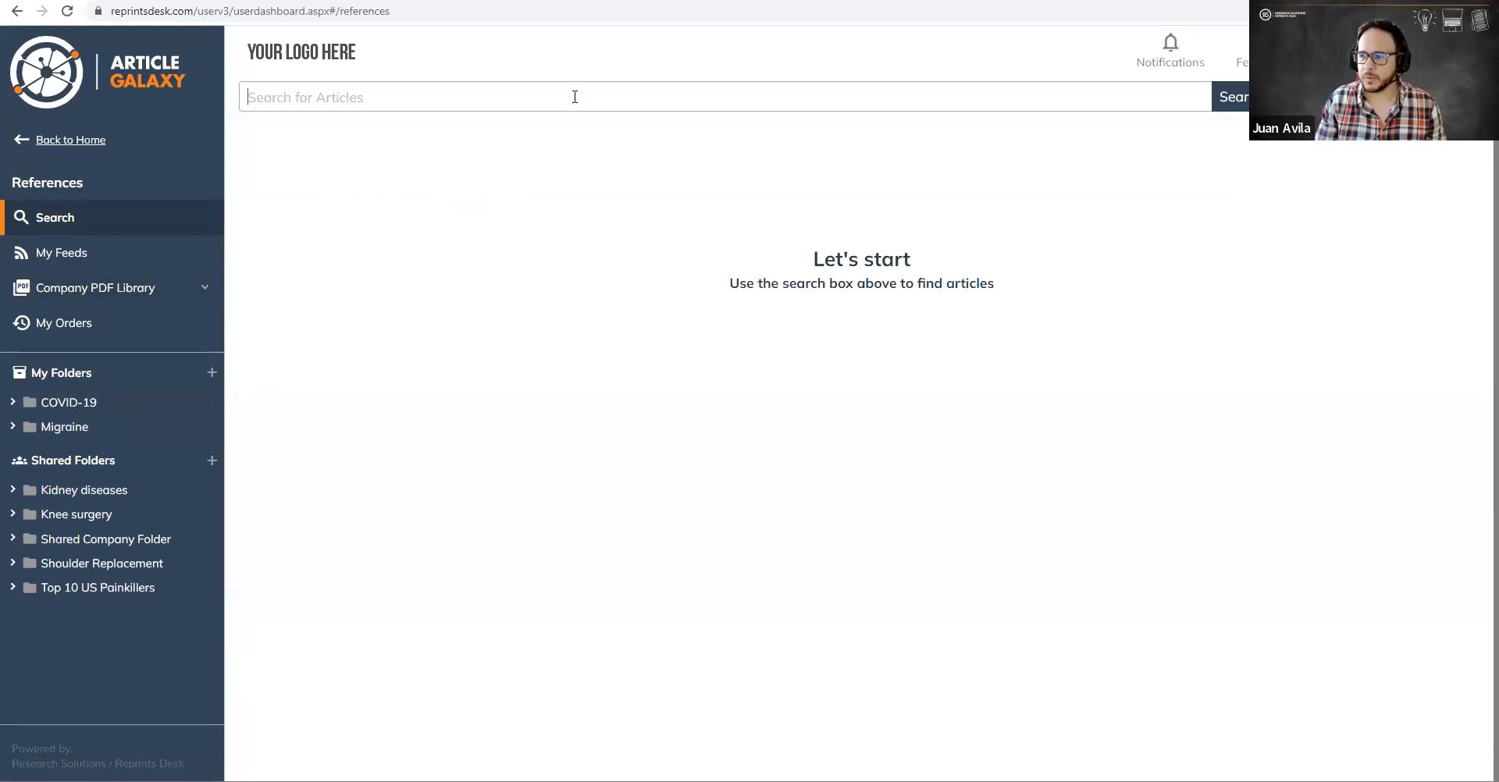
pyautogui.write('dairy ')
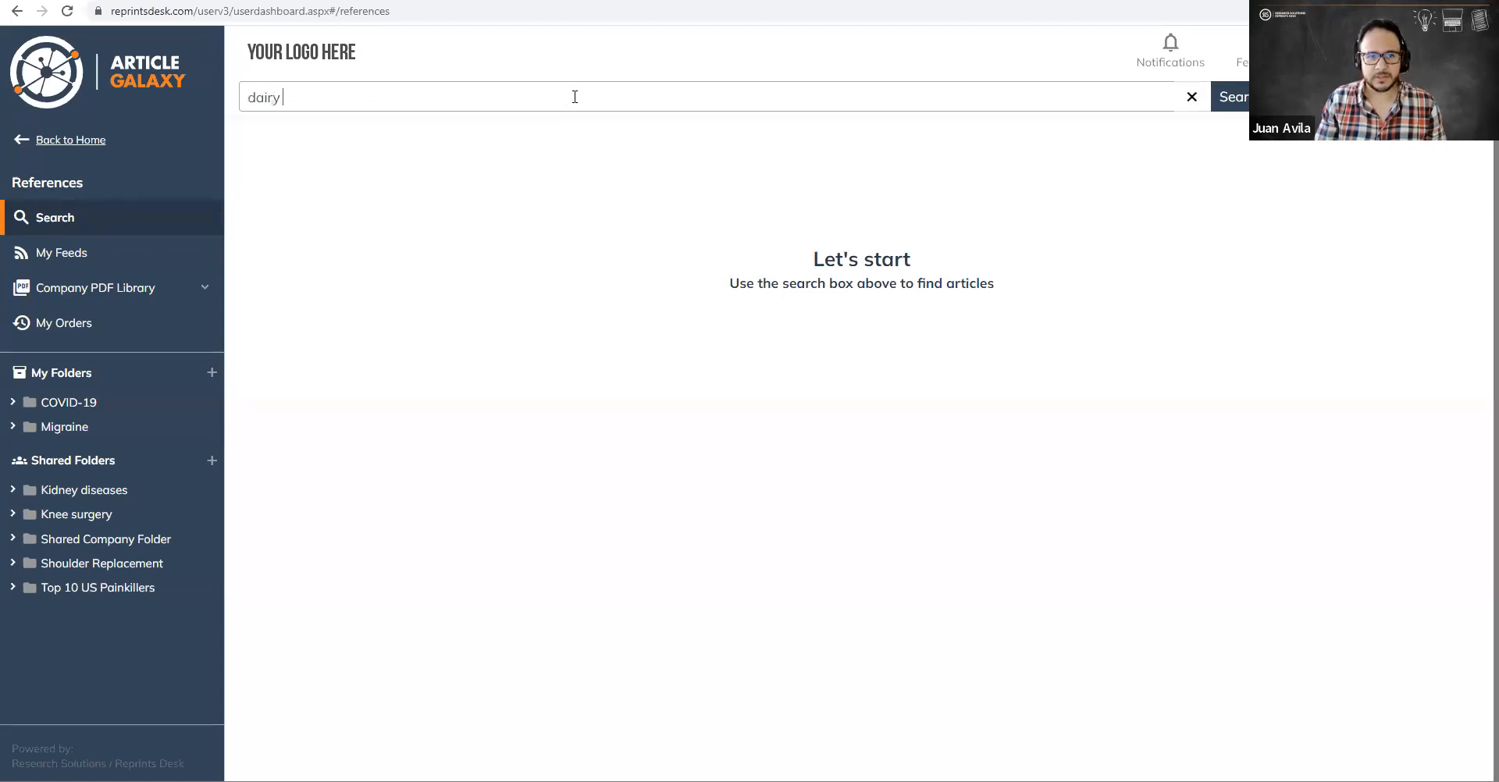
pyautogui.write('allergy')
pyautogui.press('Return')
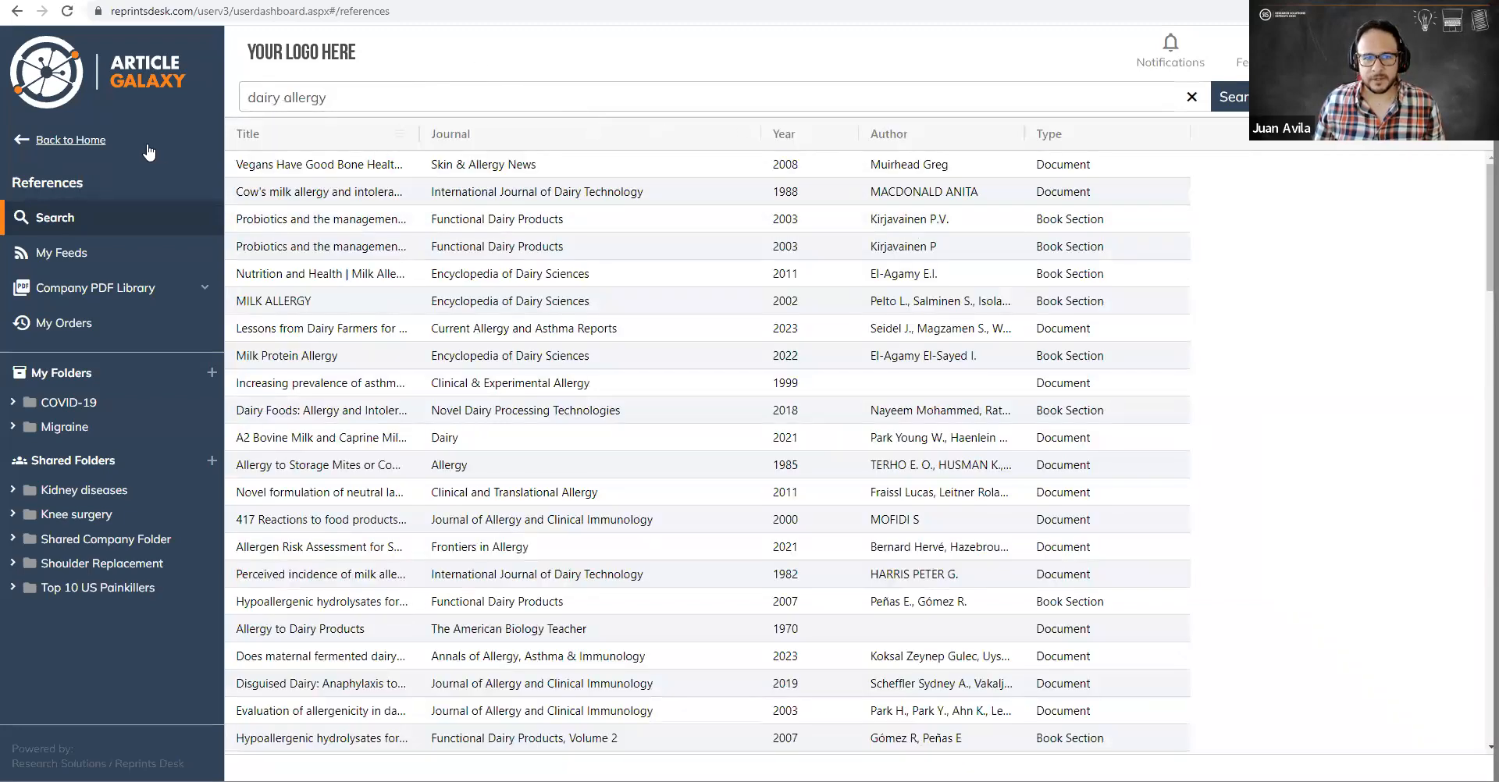
# Step: Replace the article search with PubMed ID 564742 and open the details of the matching article
pyautogui.click(1198, 108)
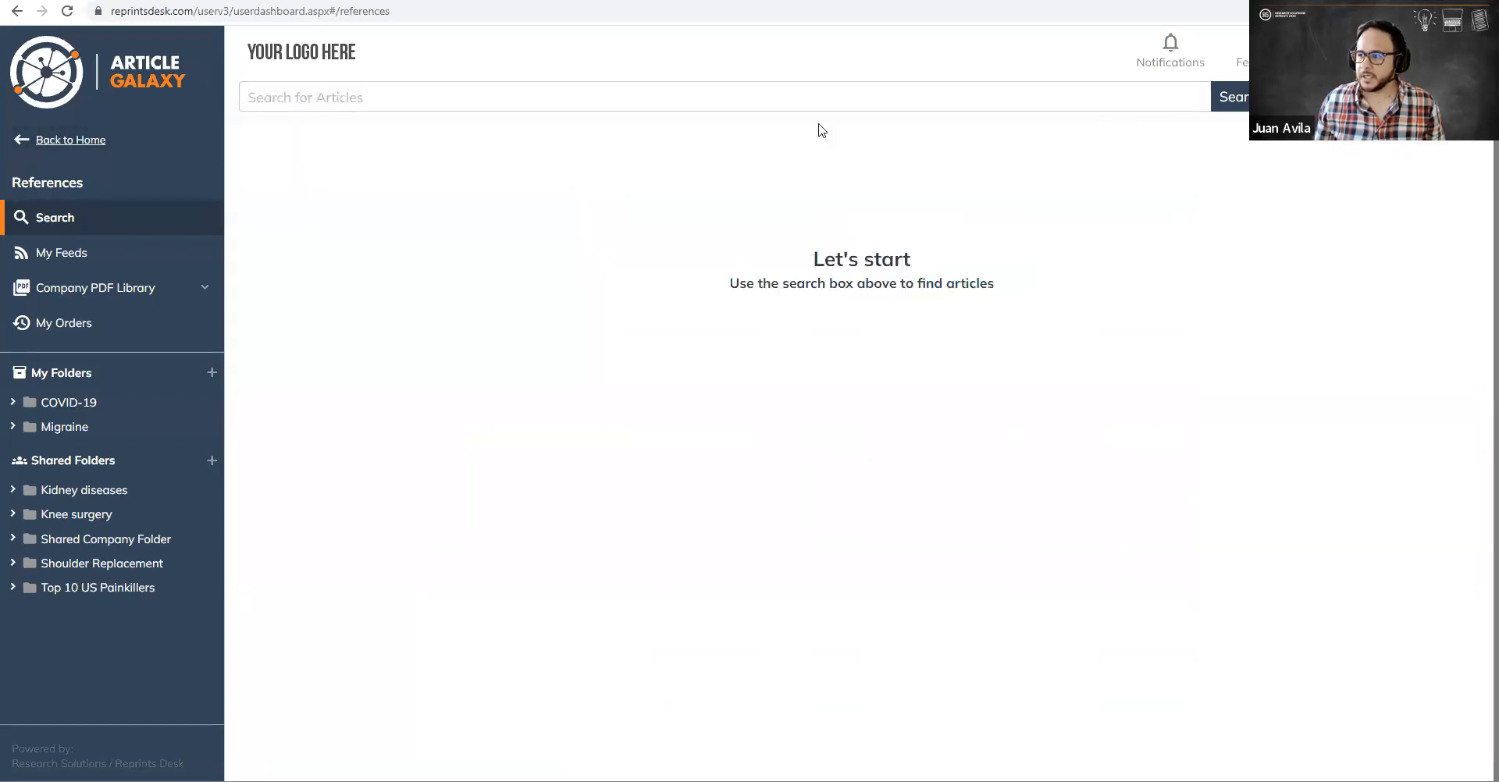
pyautogui.click(429, 99)
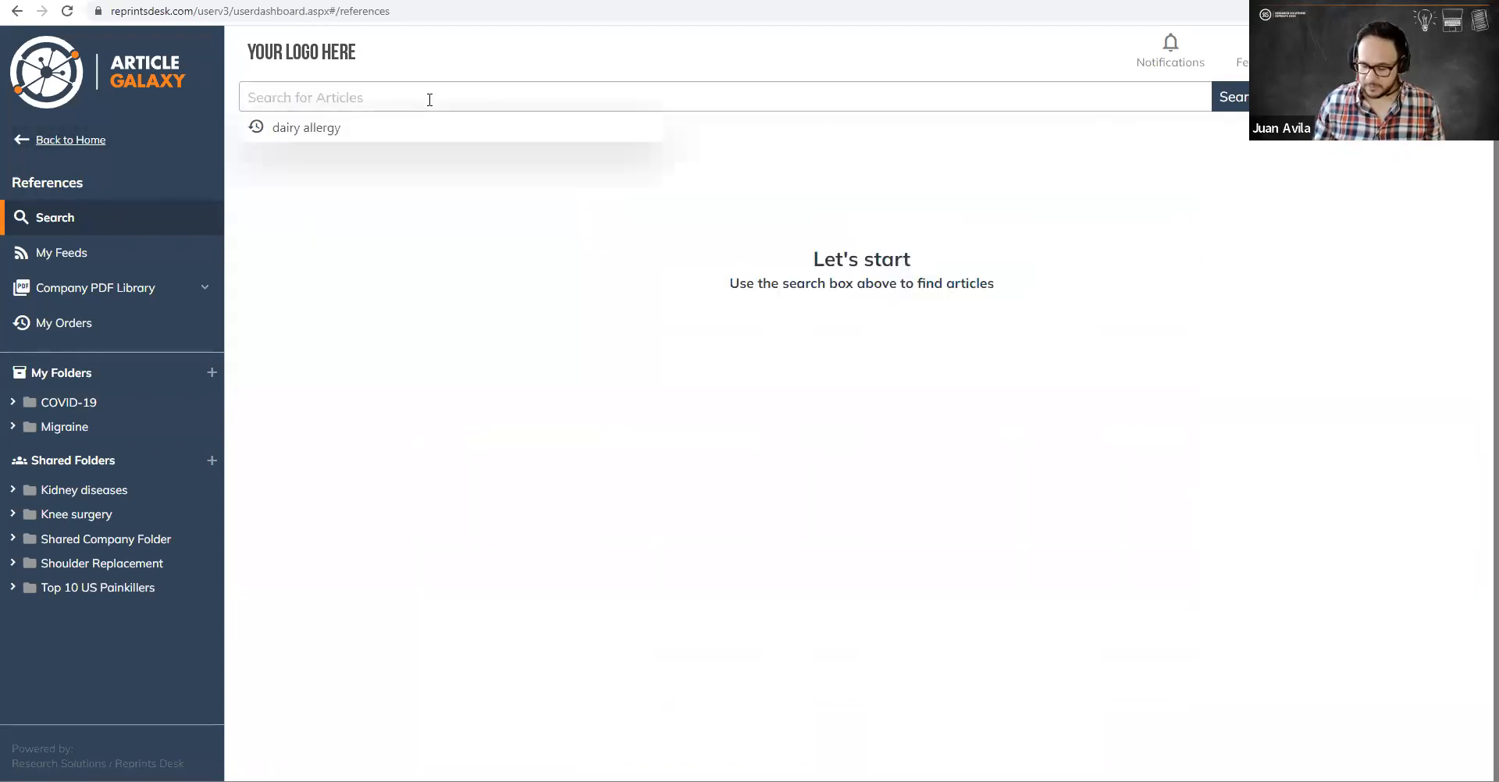
pyautogui.write('564742')
pyautogui.click(1232, 99)
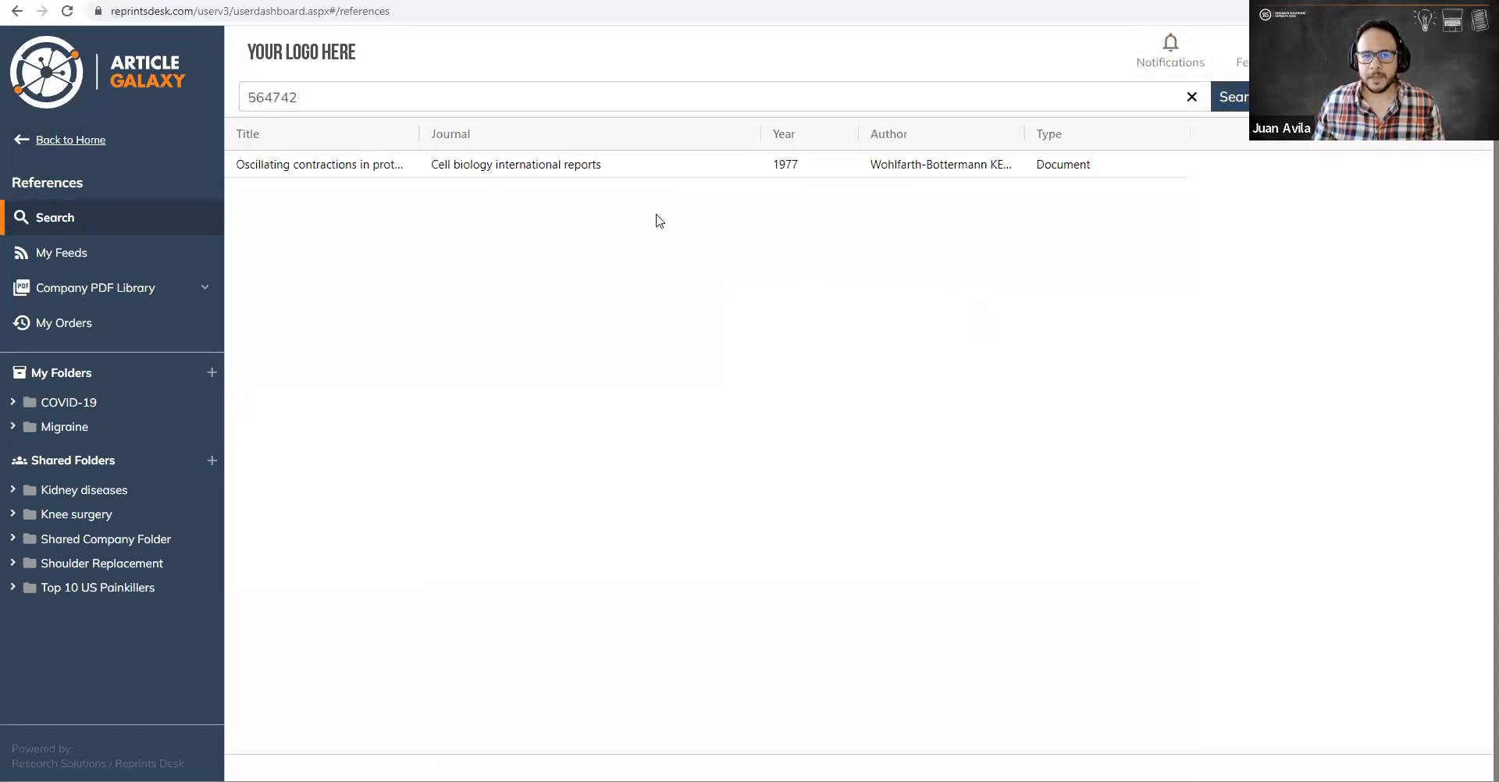
pyautogui.click(598, 172)
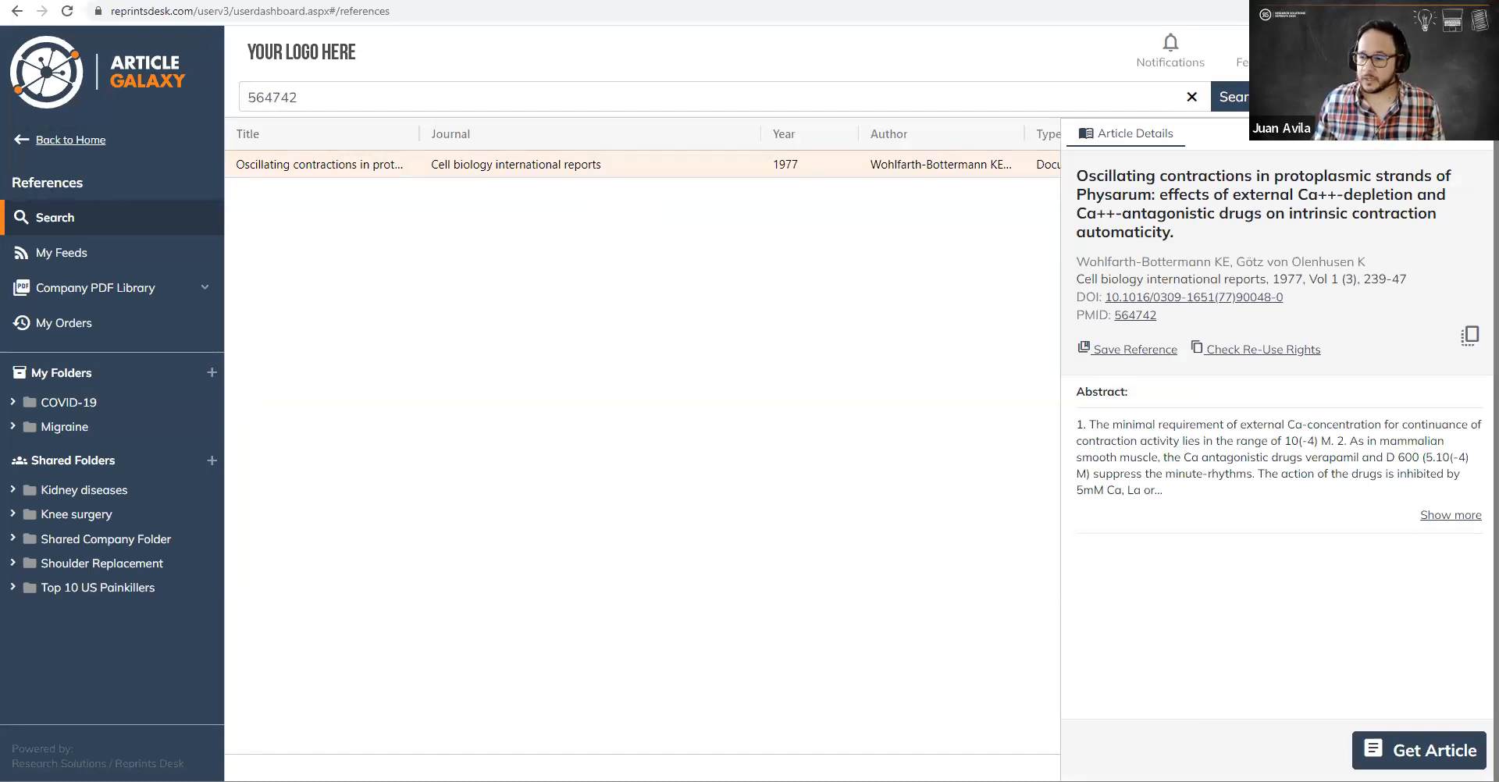
# Step: View the citations in the Wiley - Immunology feed and the list of articles in My Orders
pyautogui.click(68, 254)
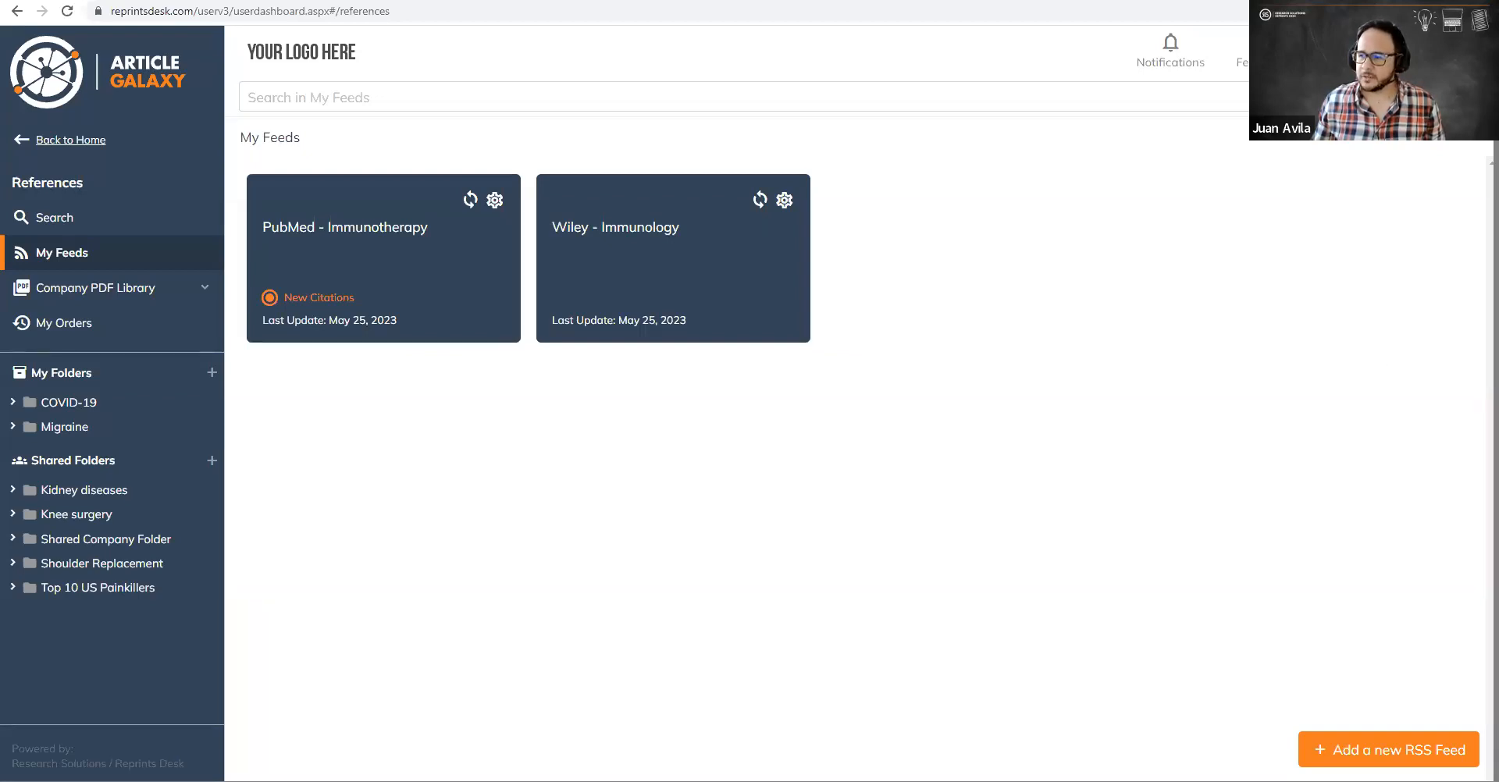
pyautogui.click(774, 270)
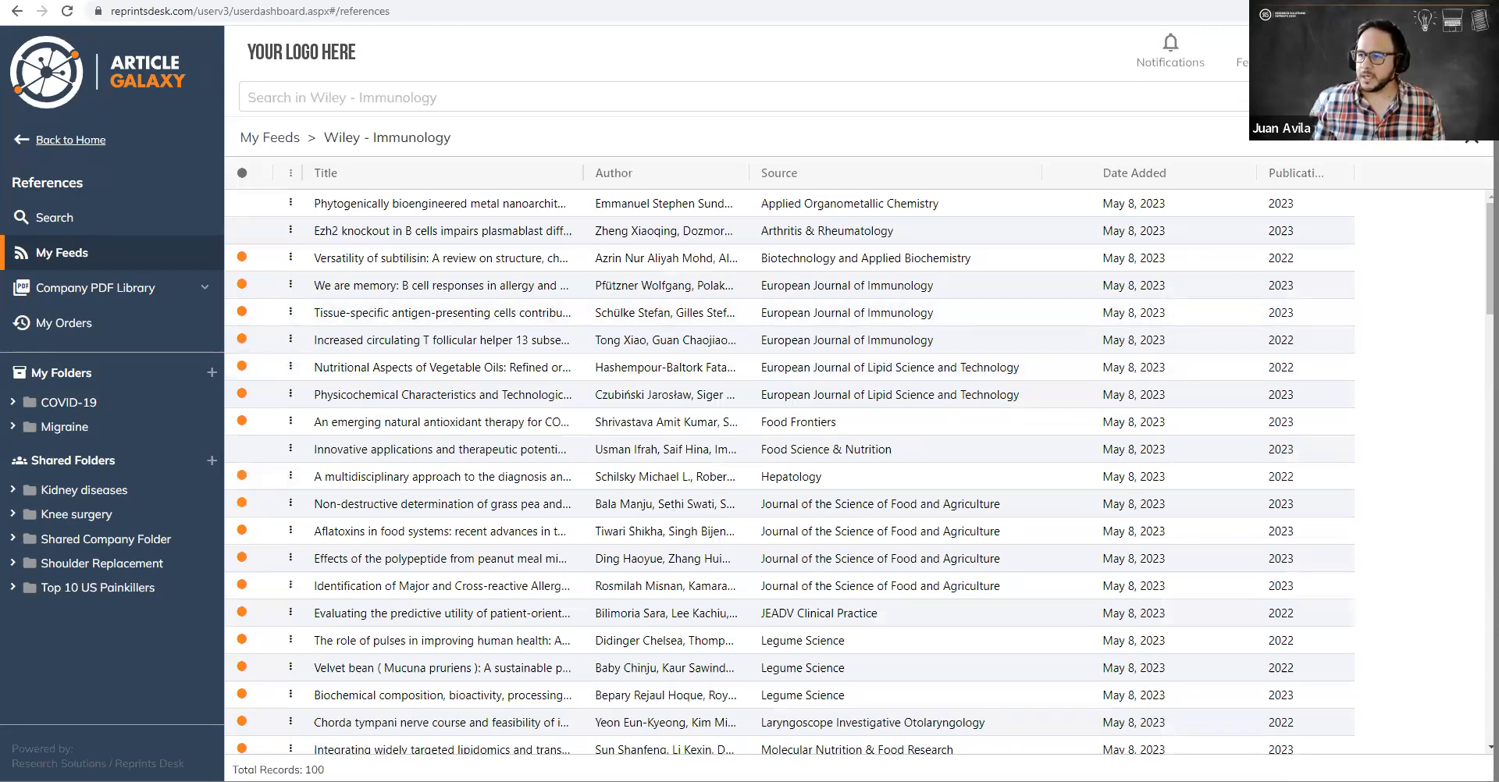
pyautogui.click(67, 328)
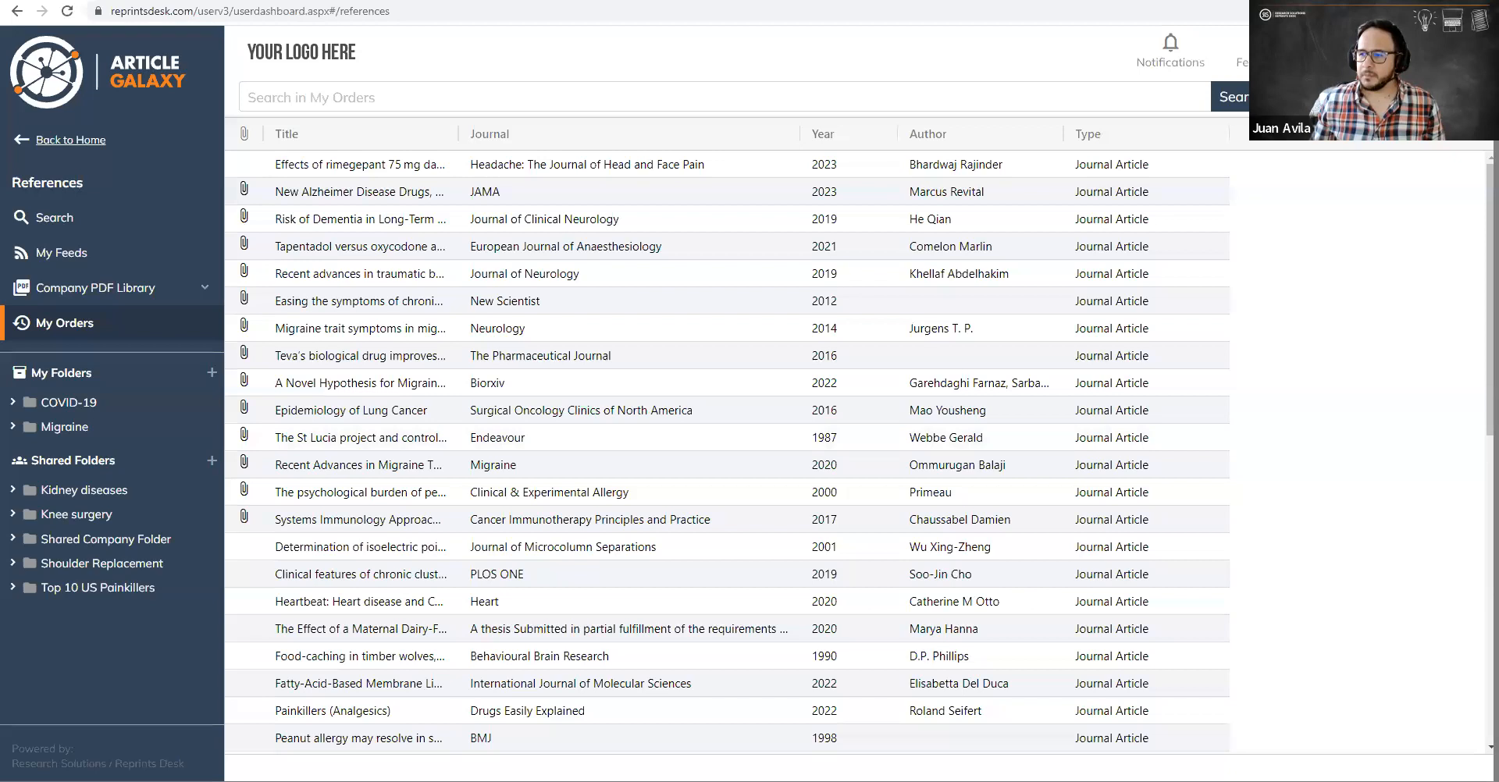
# Step: Open the COVID-19 reference folder and browse in File Explorer from Documents through Samples to the RIS-BibTex files folder
pyautogui.click(91, 402)
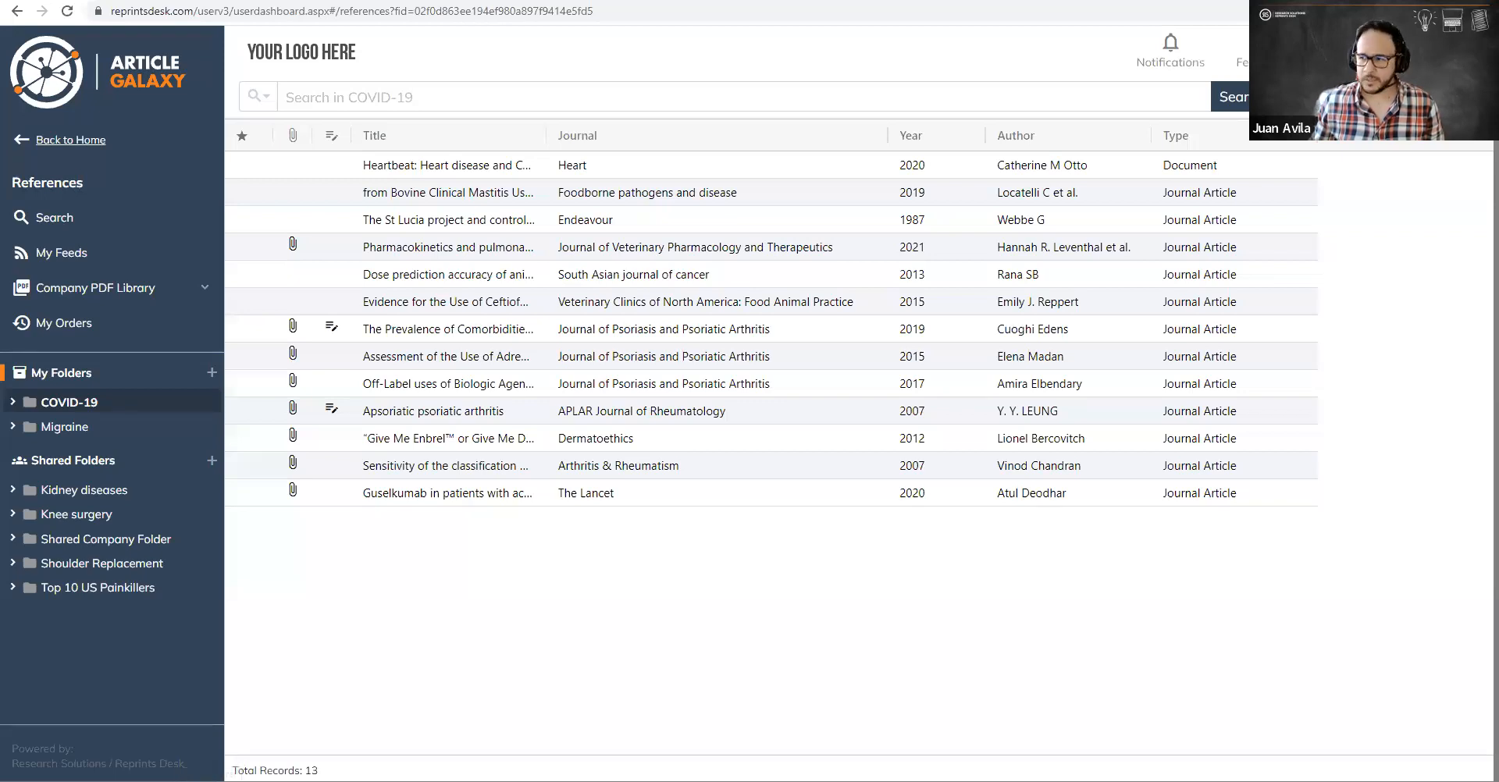
pyautogui.click(224, 781)
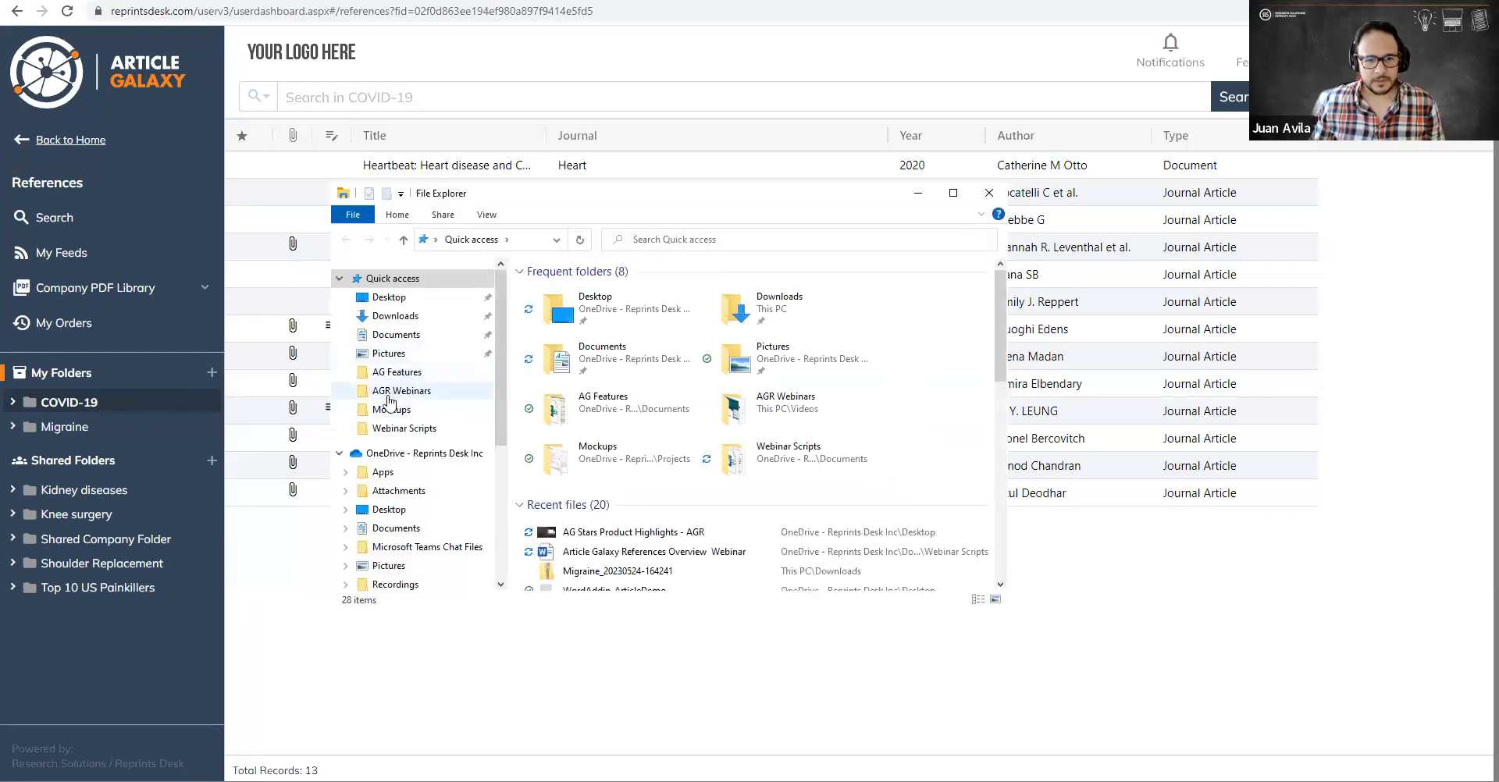
pyautogui.scroll(-1, 404, 454)
pyautogui.scroll(1, 402, 414)
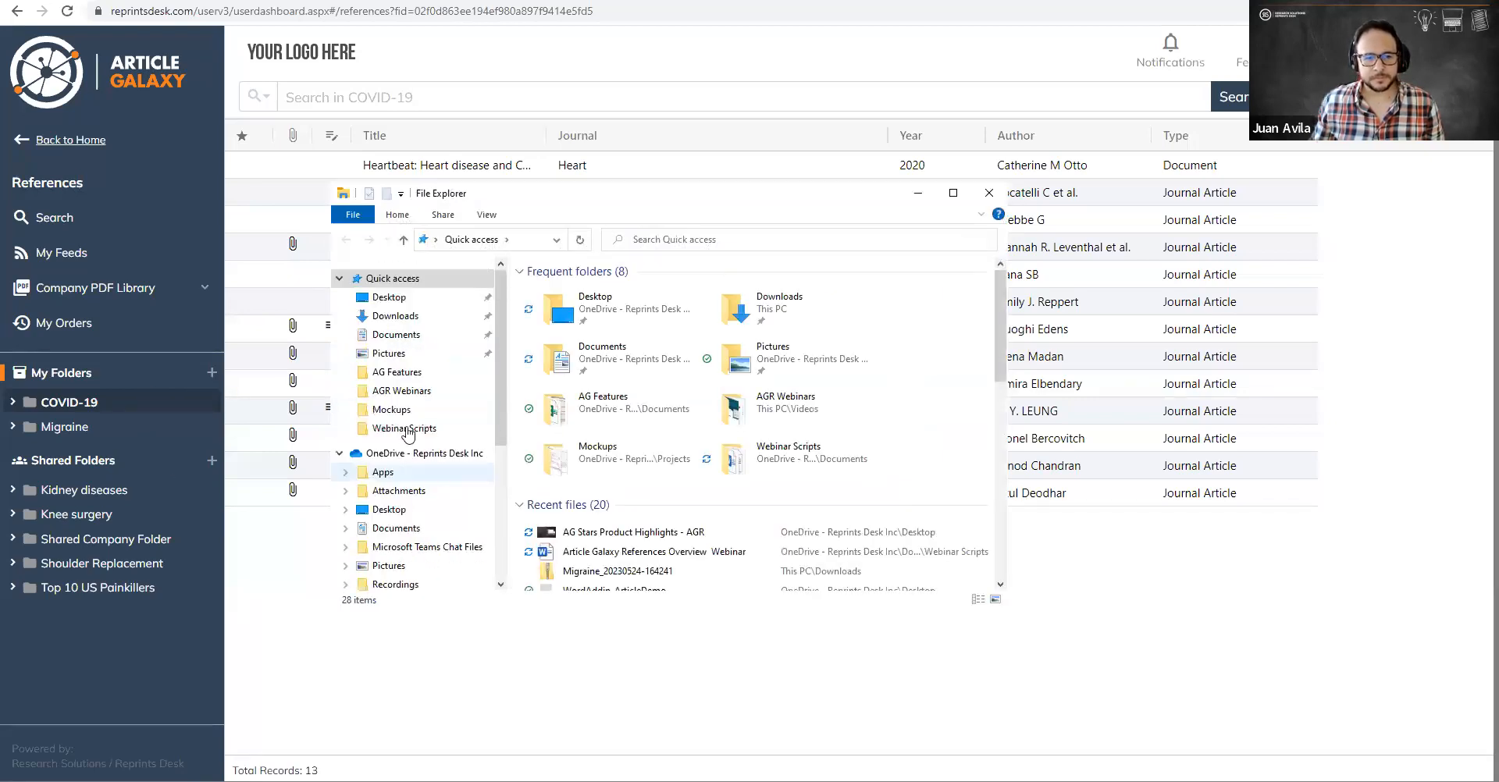
pyautogui.click(396, 334)
pyautogui.doubleClick(573, 421)
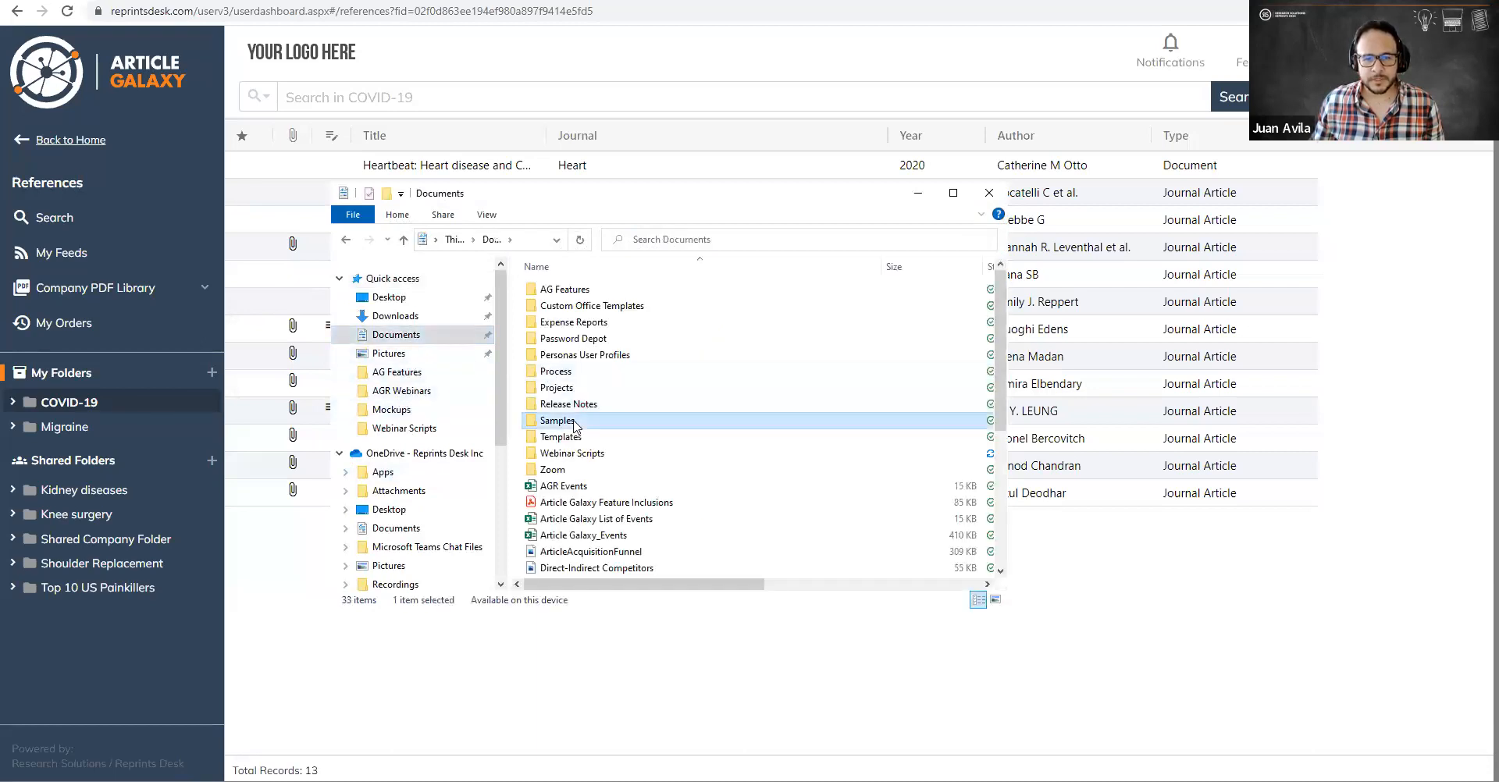
pyautogui.click(594, 289)
pyautogui.doubleClick(593, 290)
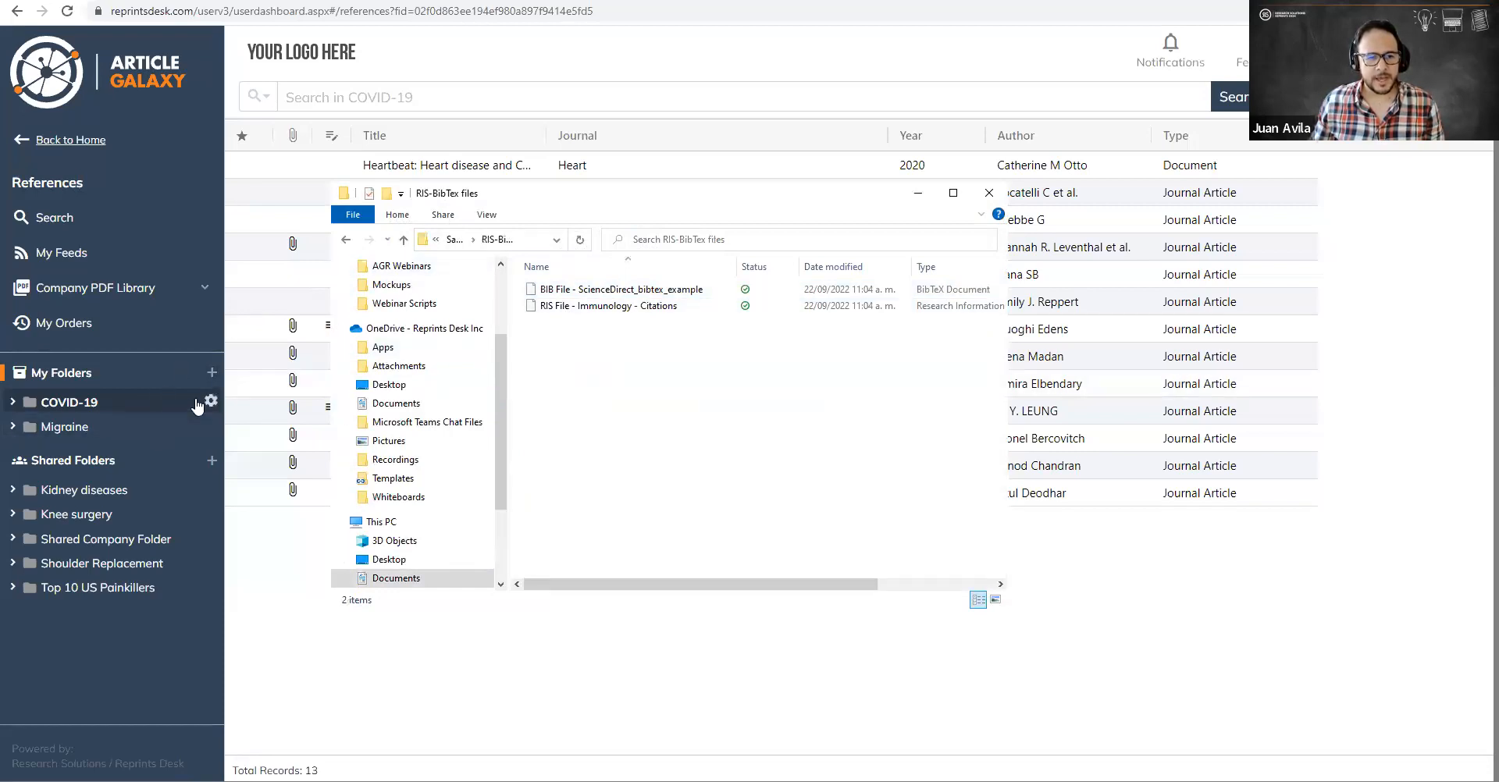
# Step: Import "RIS File - Immunology - Citations" from File Explorer into the COVID-19 folder
pyautogui.click(117, 403)
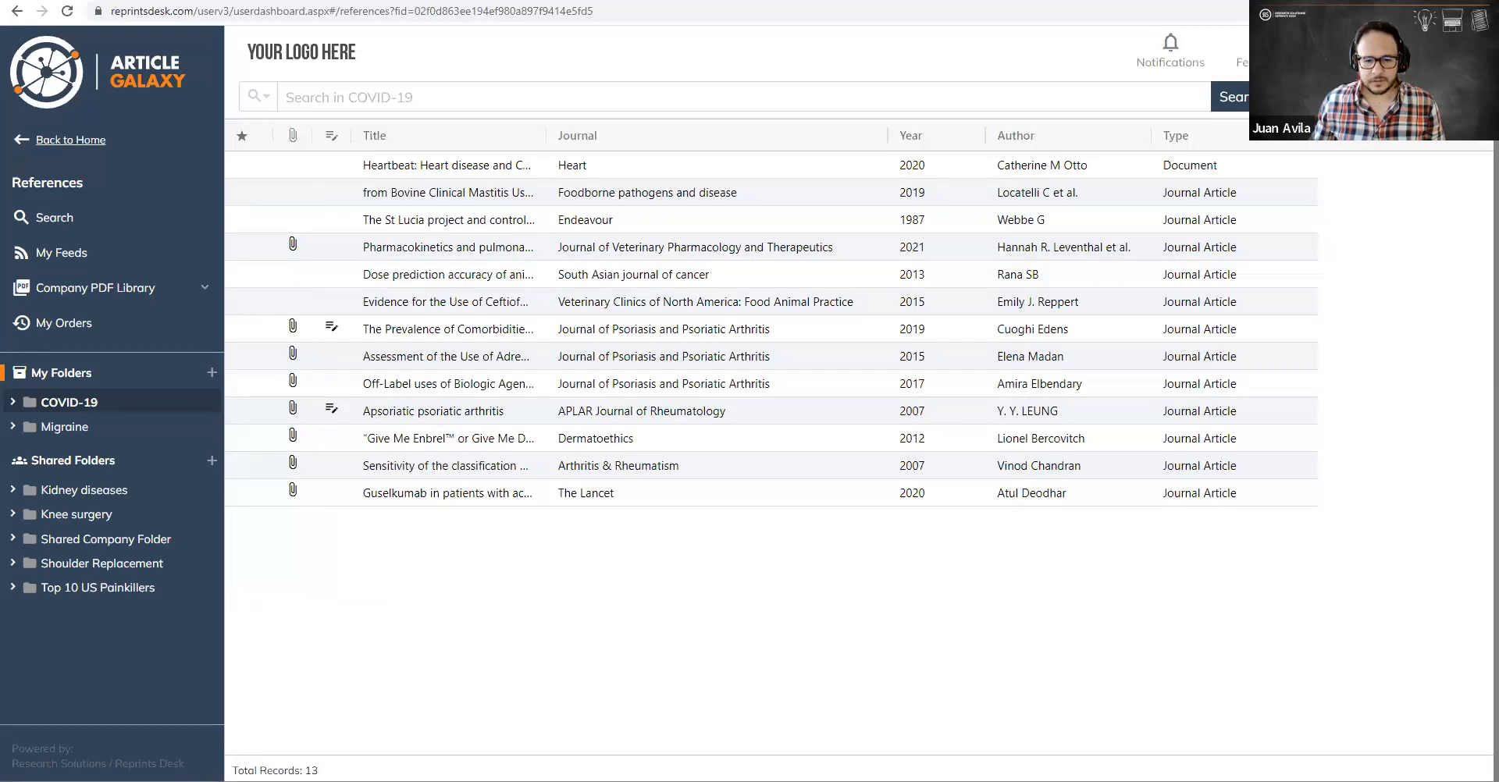
pyautogui.click(344, 781)
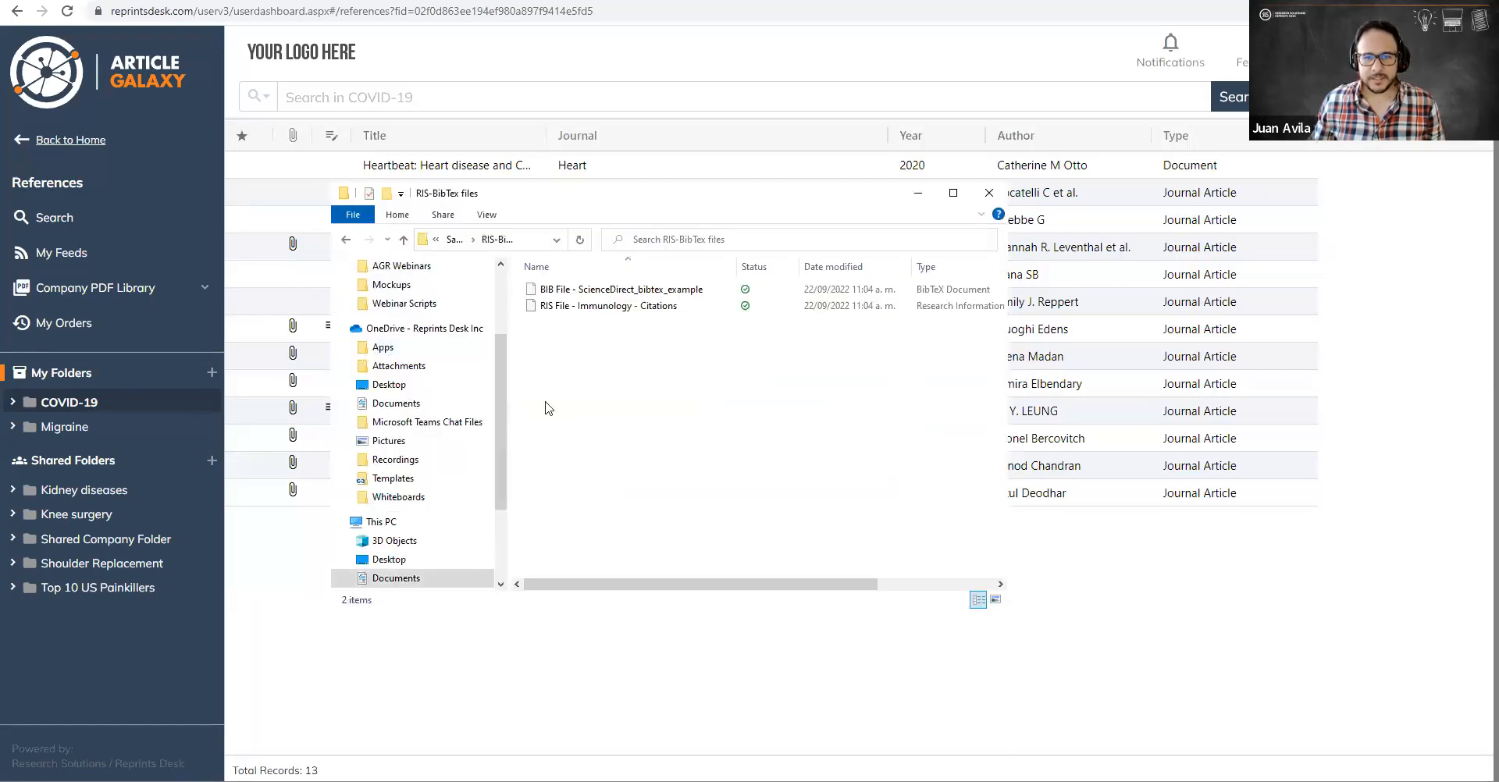
pyautogui.moveTo(591, 198); pyautogui.dragTo(1047, 186)
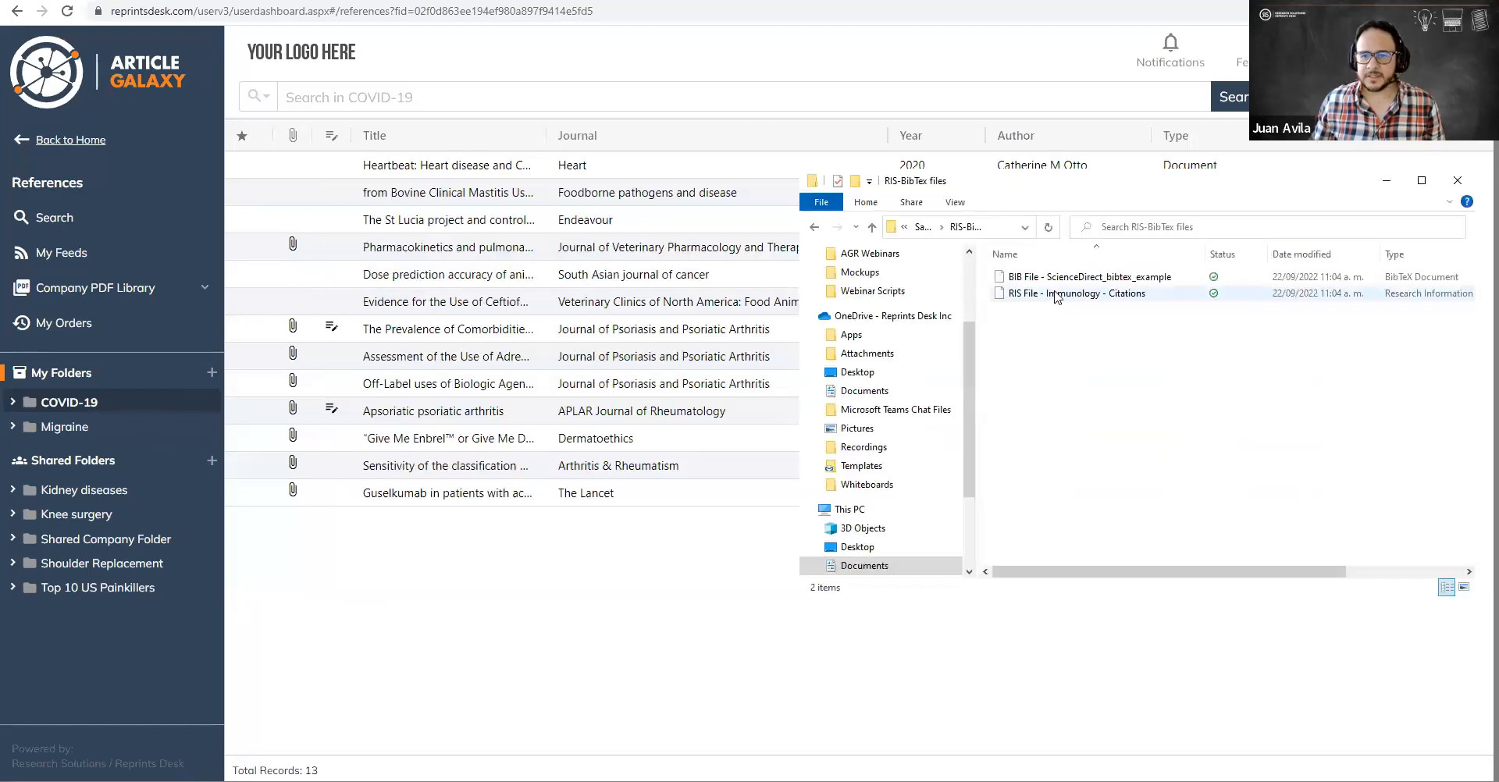
pyautogui.click(1101, 298)
pyautogui.moveTo(1101, 298); pyautogui.dragTo(596, 605)
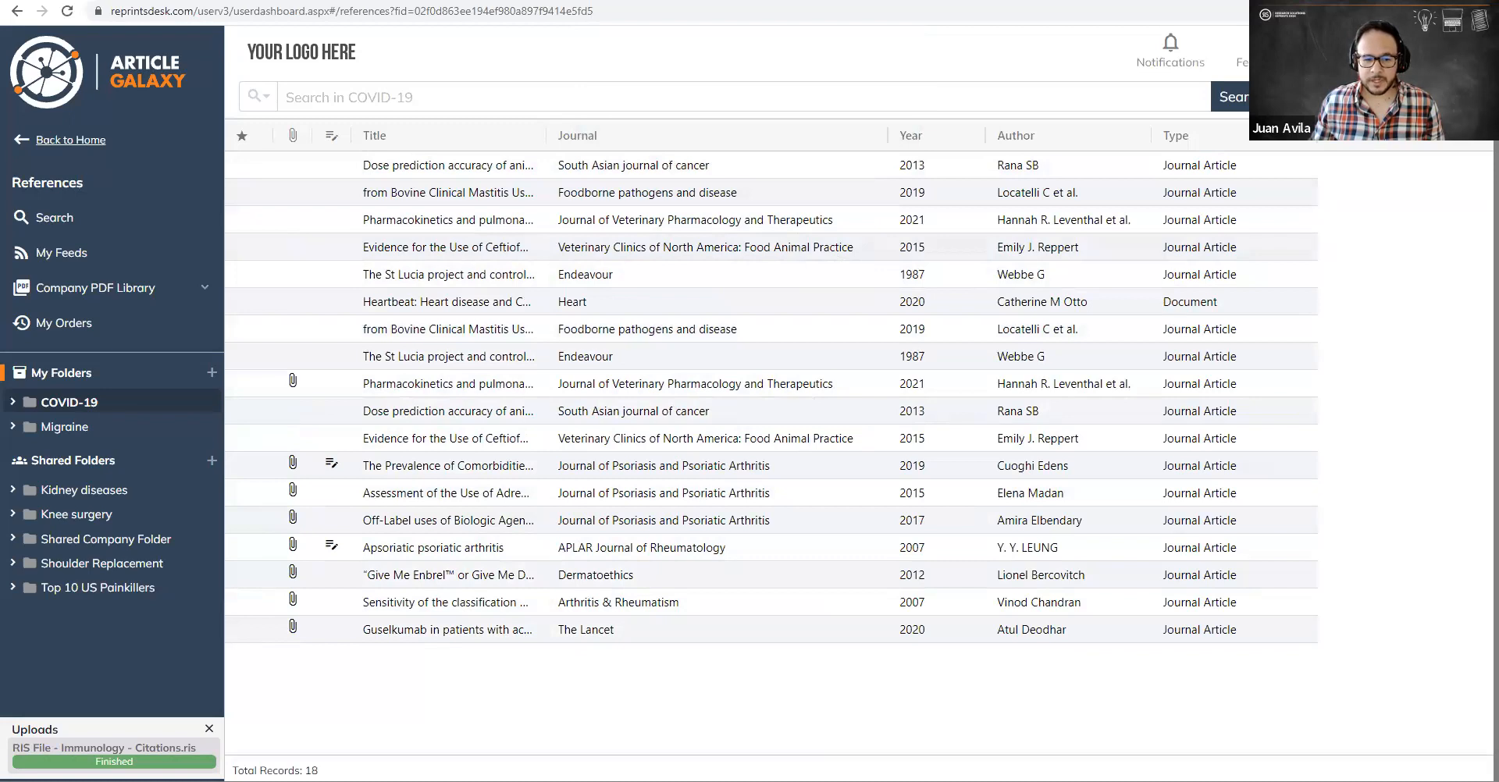
# Step: Import "BIB File - ScienceDirect_bibtex_example" into the COVID-19 folder, review the added references and dismiss the uploads list
pyautogui.click(687, 780)
pyautogui.moveTo(1094, 279); pyautogui.dragTo(714, 395)
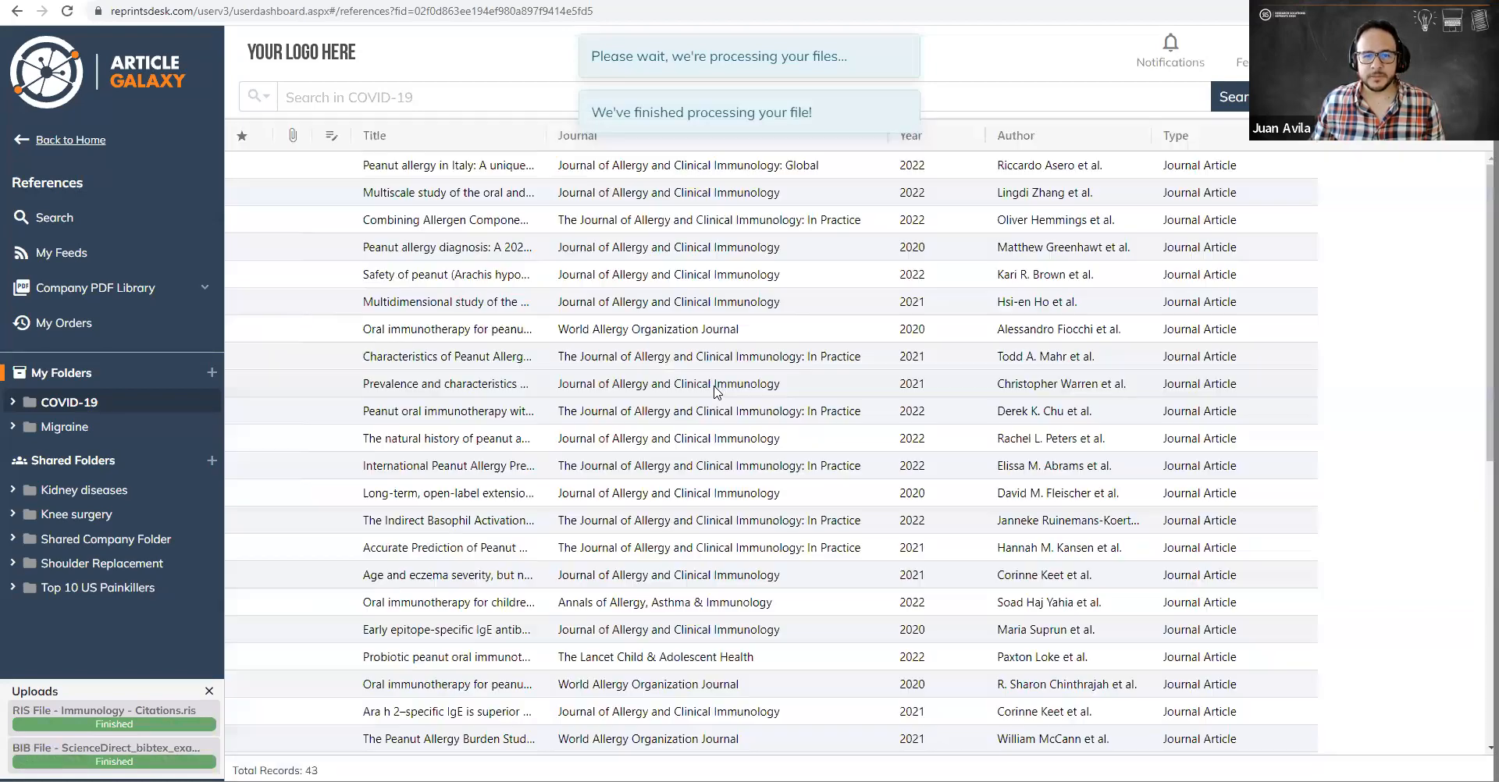
pyautogui.scroll(-3, 949, 457)
pyautogui.scroll(3, 948, 457)
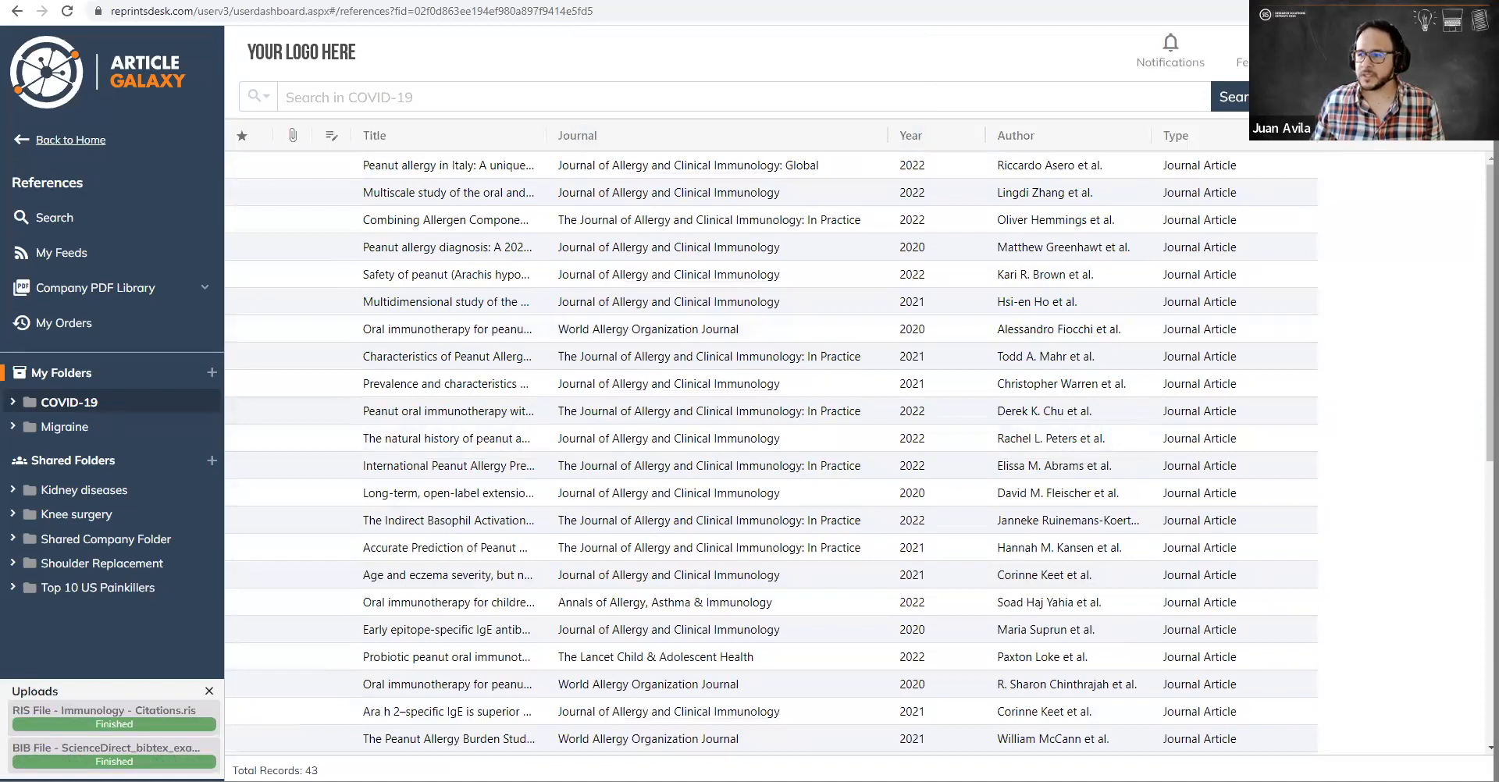
pyautogui.click(207, 692)
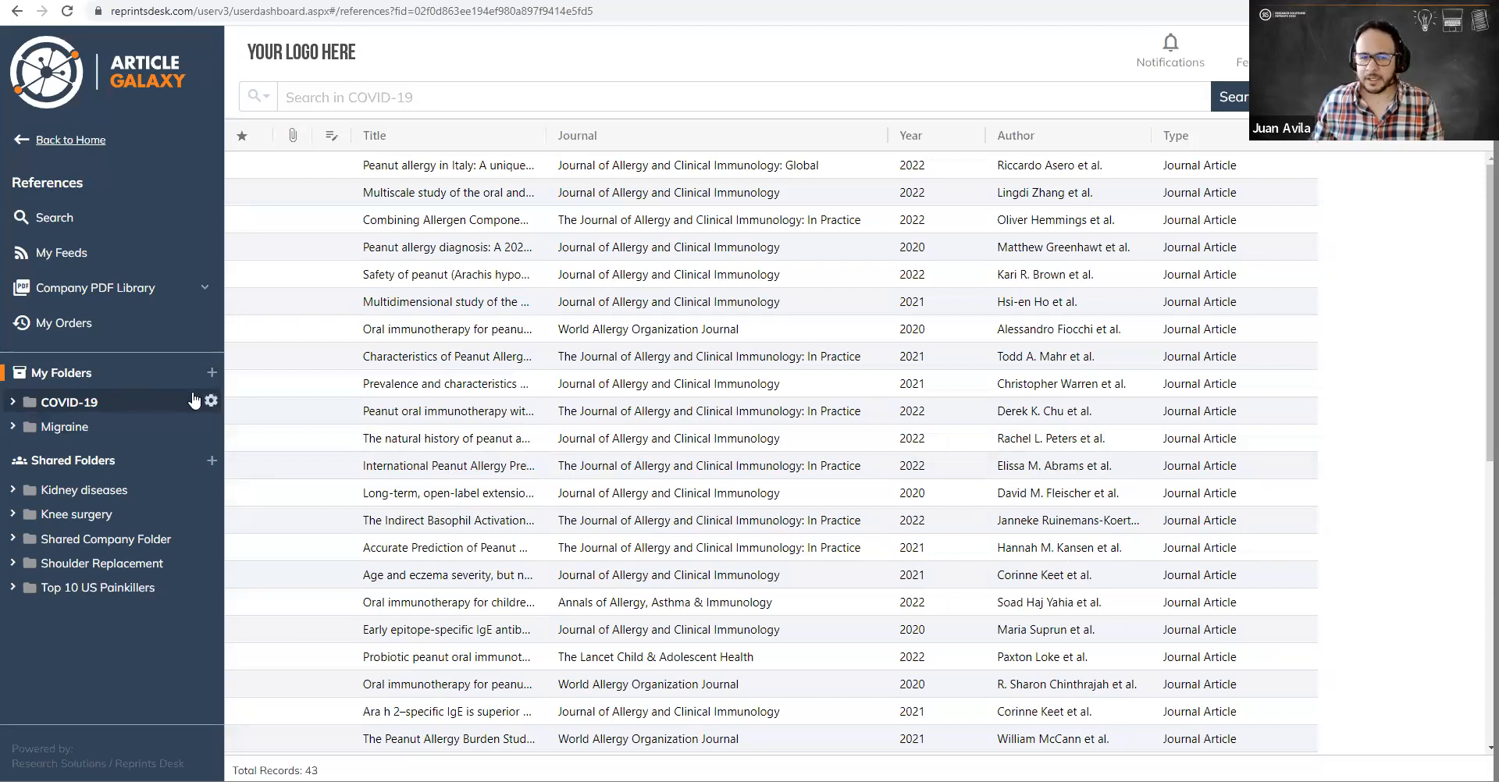
# Step: Create a personal folder named "Allergies" under My Folders and open it
pyautogui.click(213, 373)
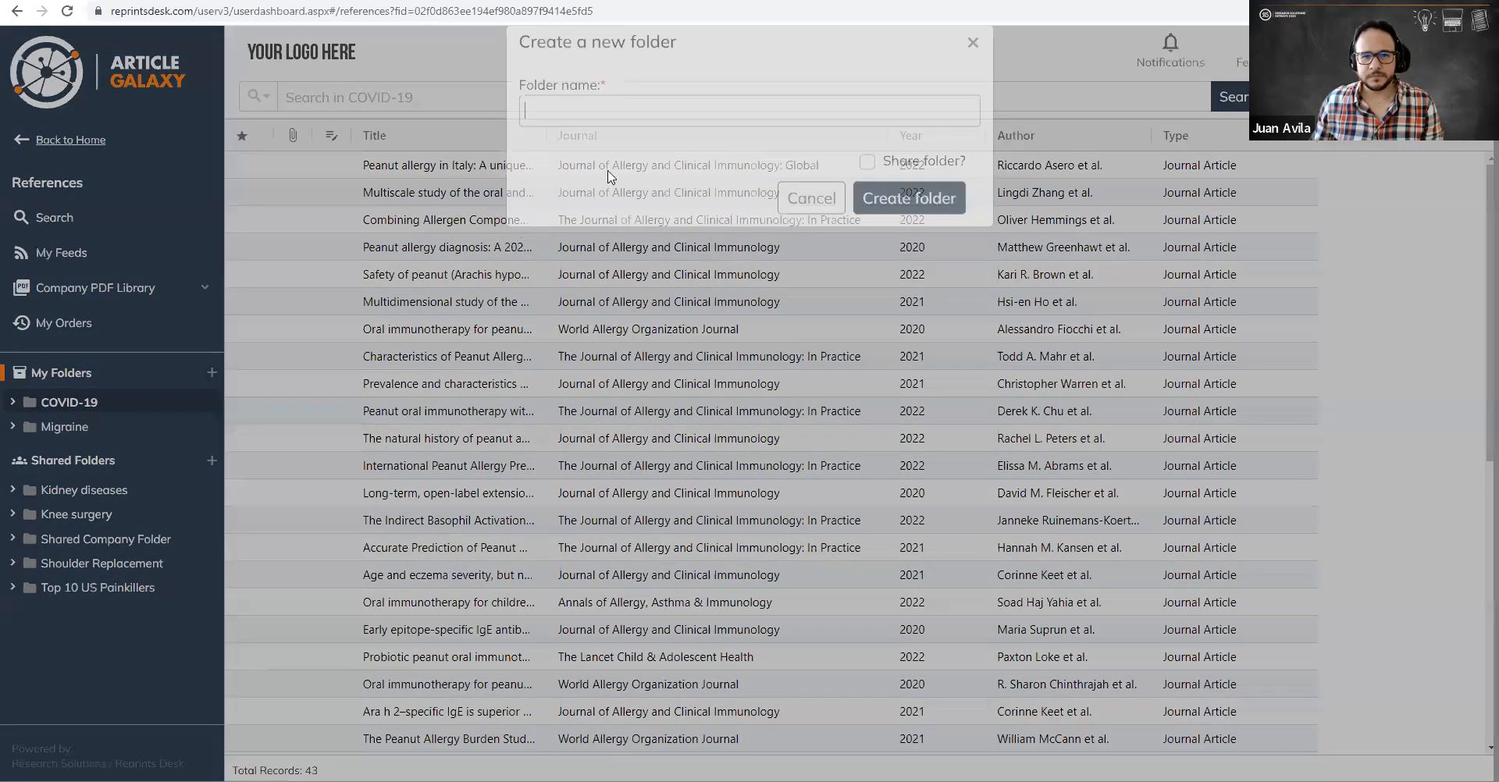
pyautogui.write('Allergies')
pyautogui.click(963, 240)
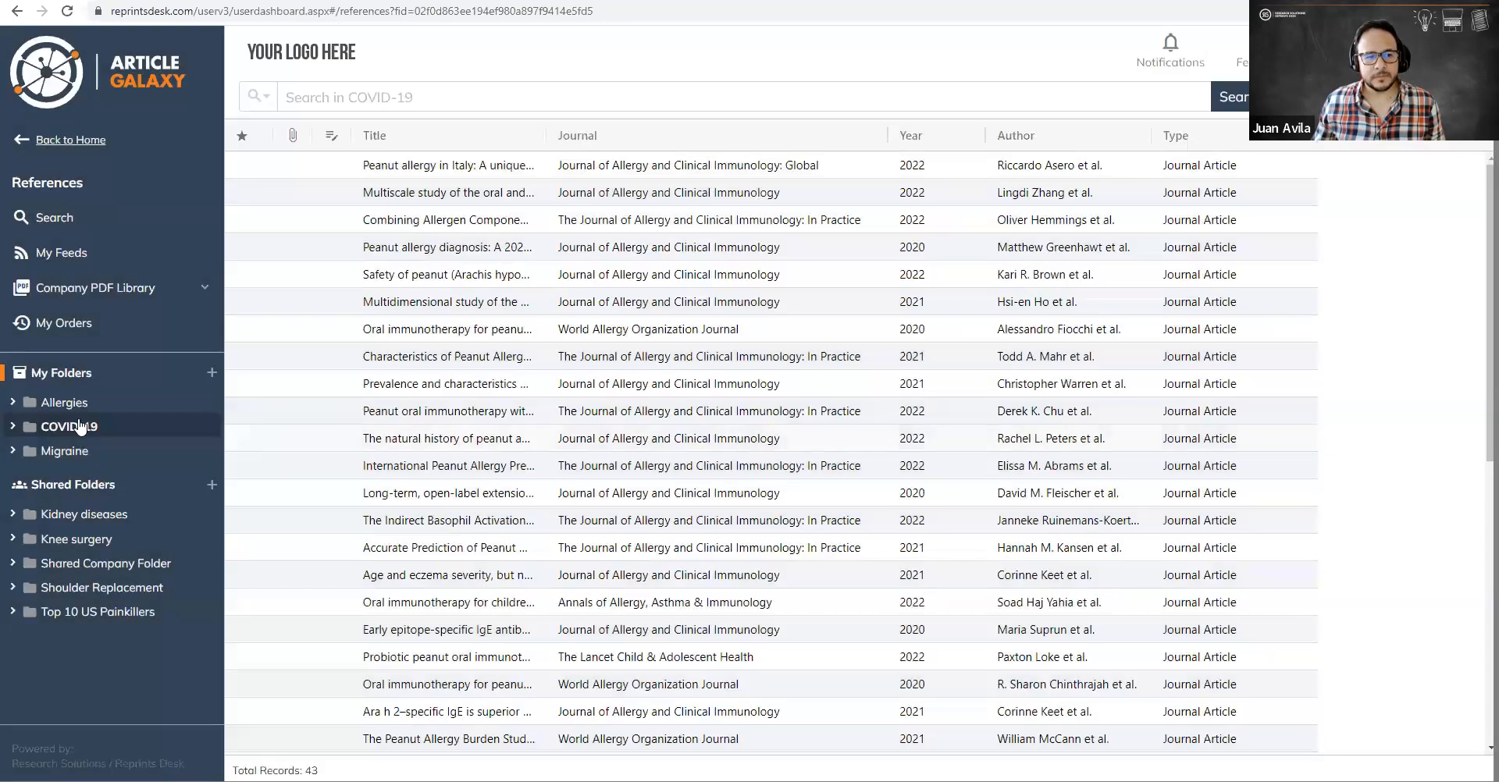
pyautogui.click(55, 404)
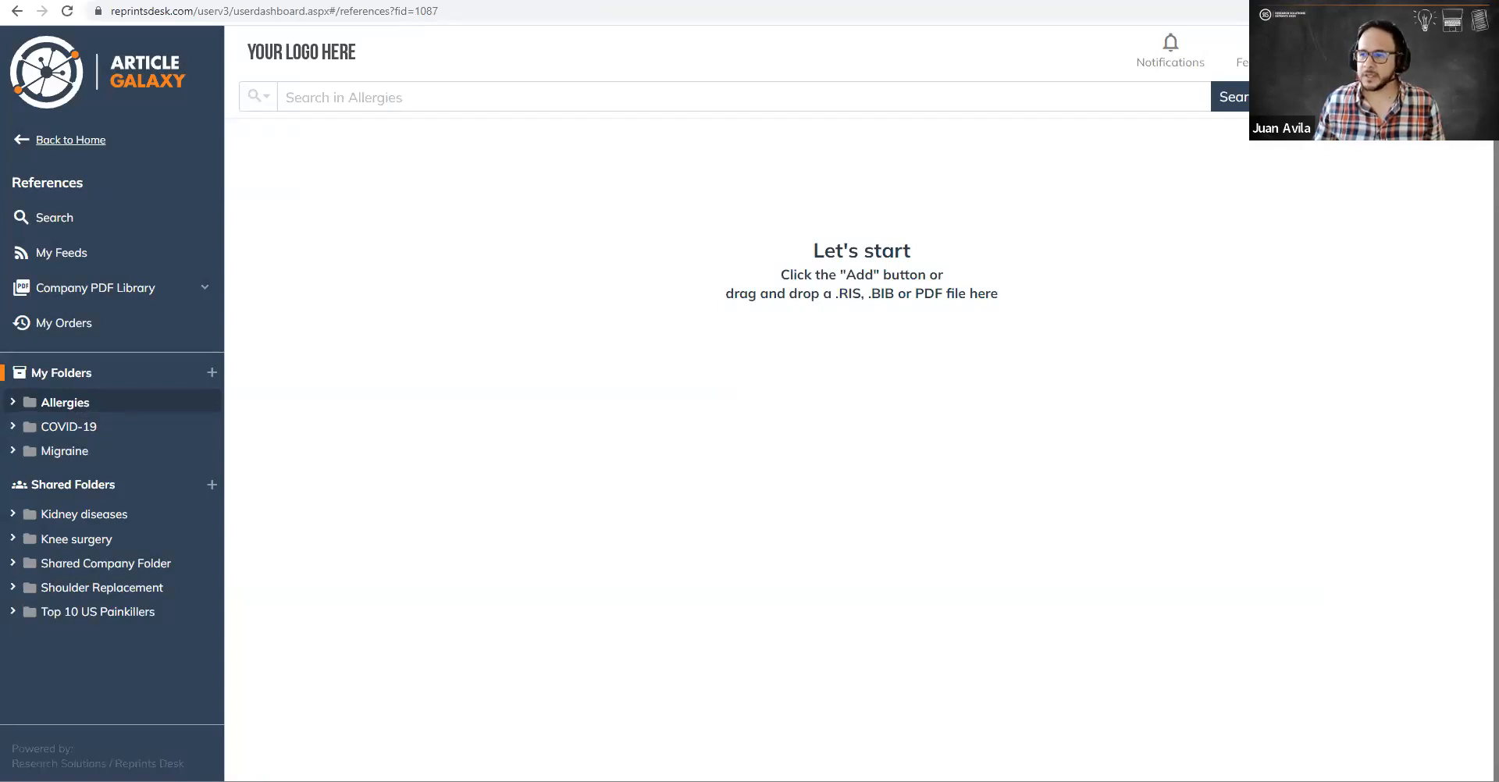
# Step: Search the Company PDF Library for "Allergy"
pyautogui.click(74, 295)
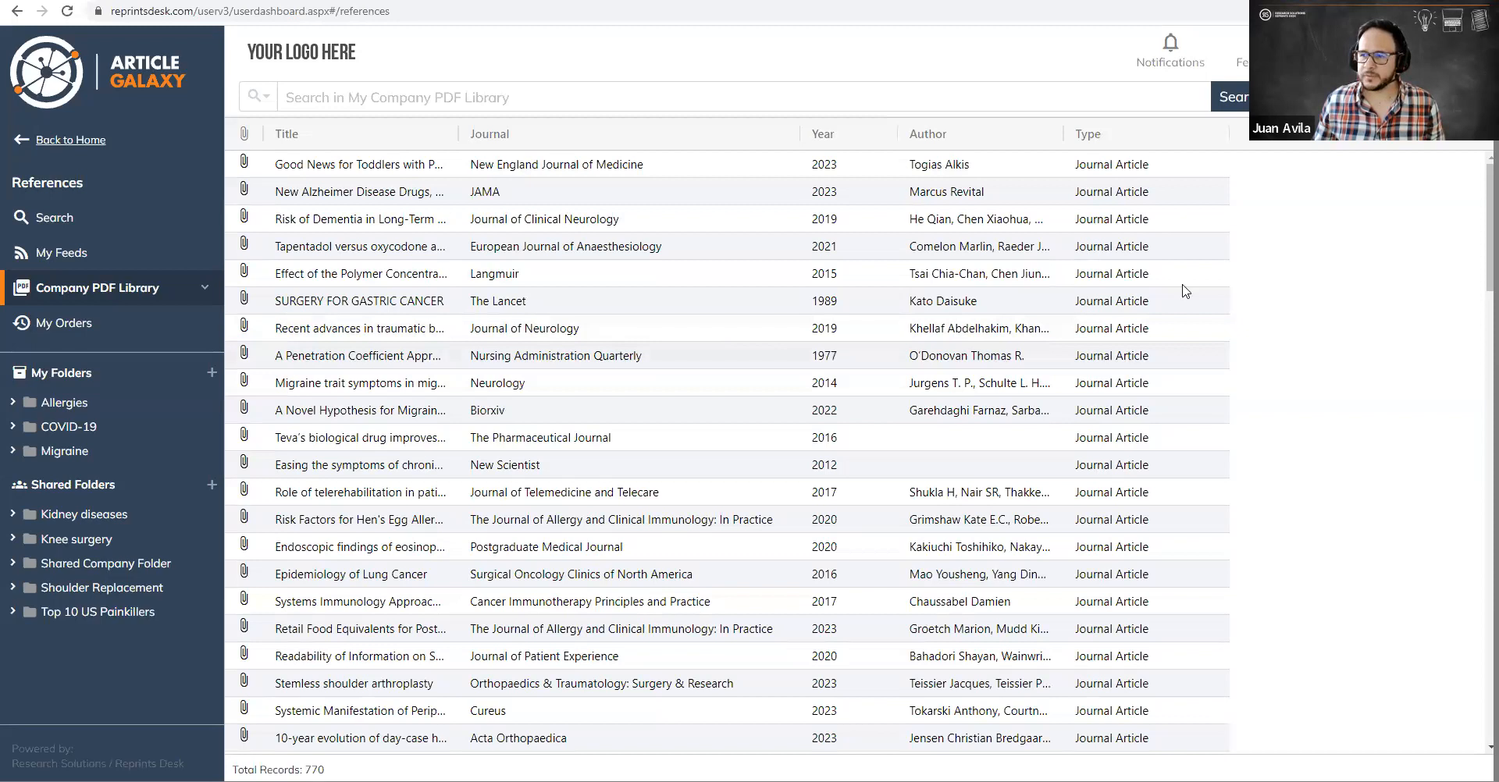
pyautogui.click(386, 101)
pyautogui.write('Allergy')
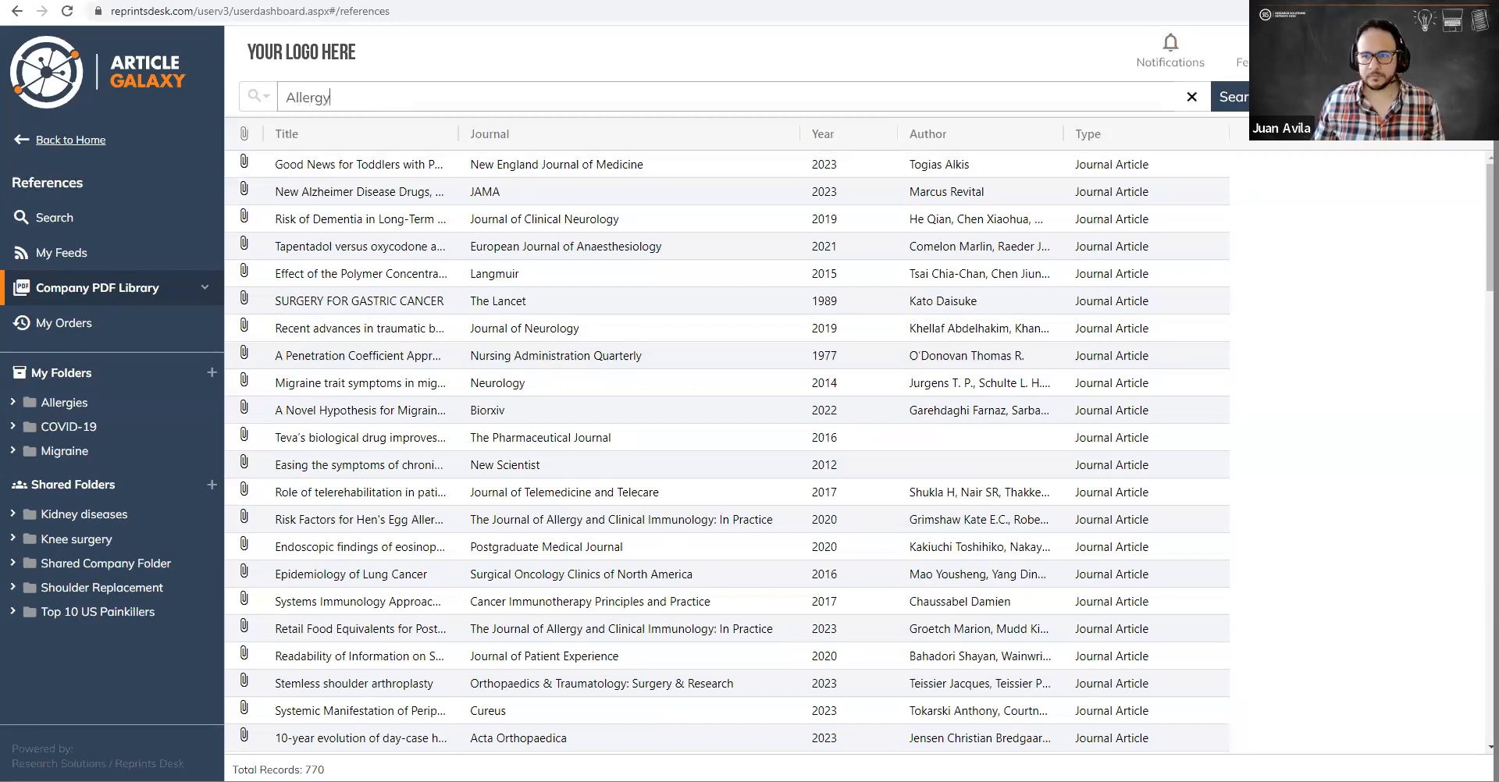
pyautogui.press('Return')
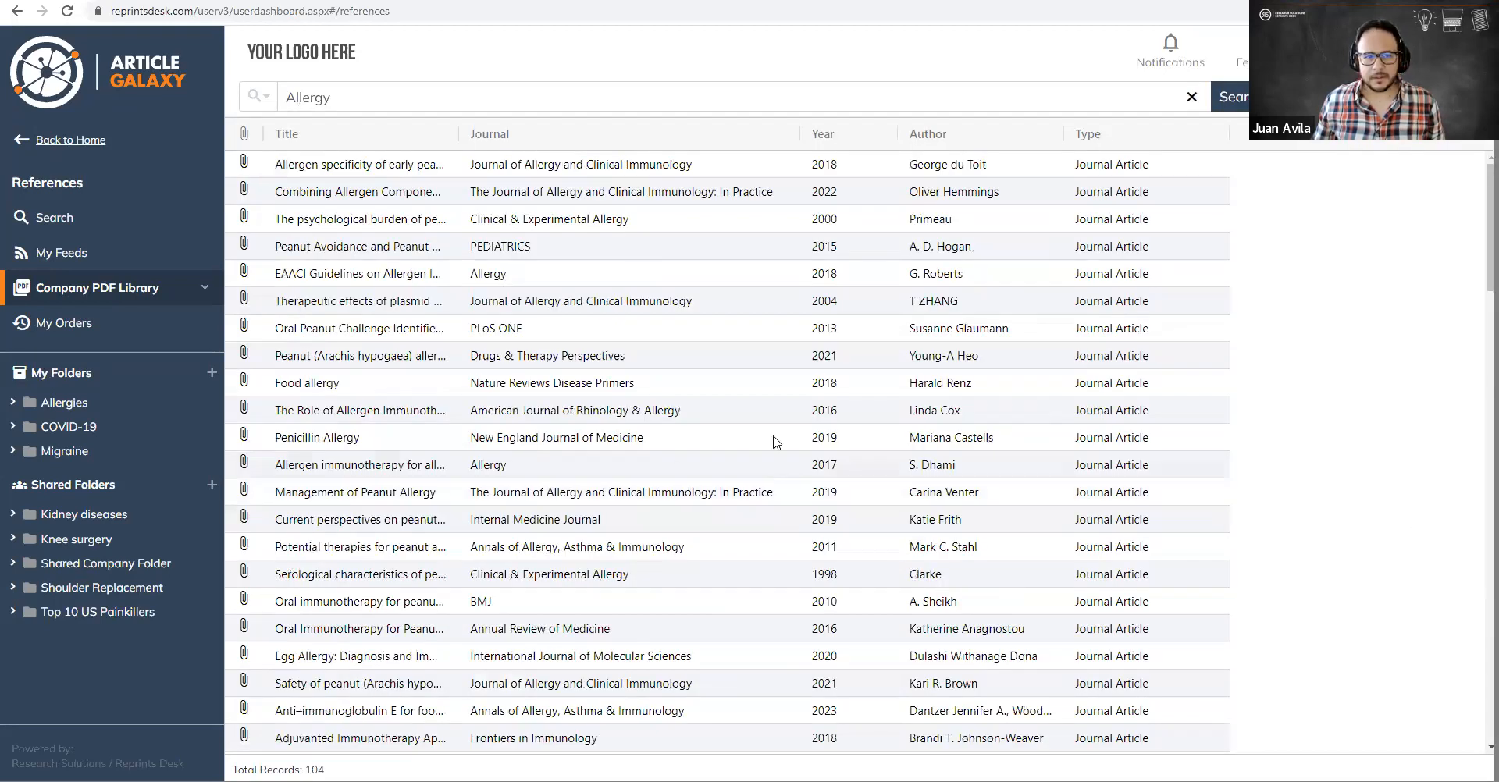
# Step: Save the 2000 article "The psychological burden of peanut allergy" from the library results into the Allergies folder and open that folder
pyautogui.click(378, 231)
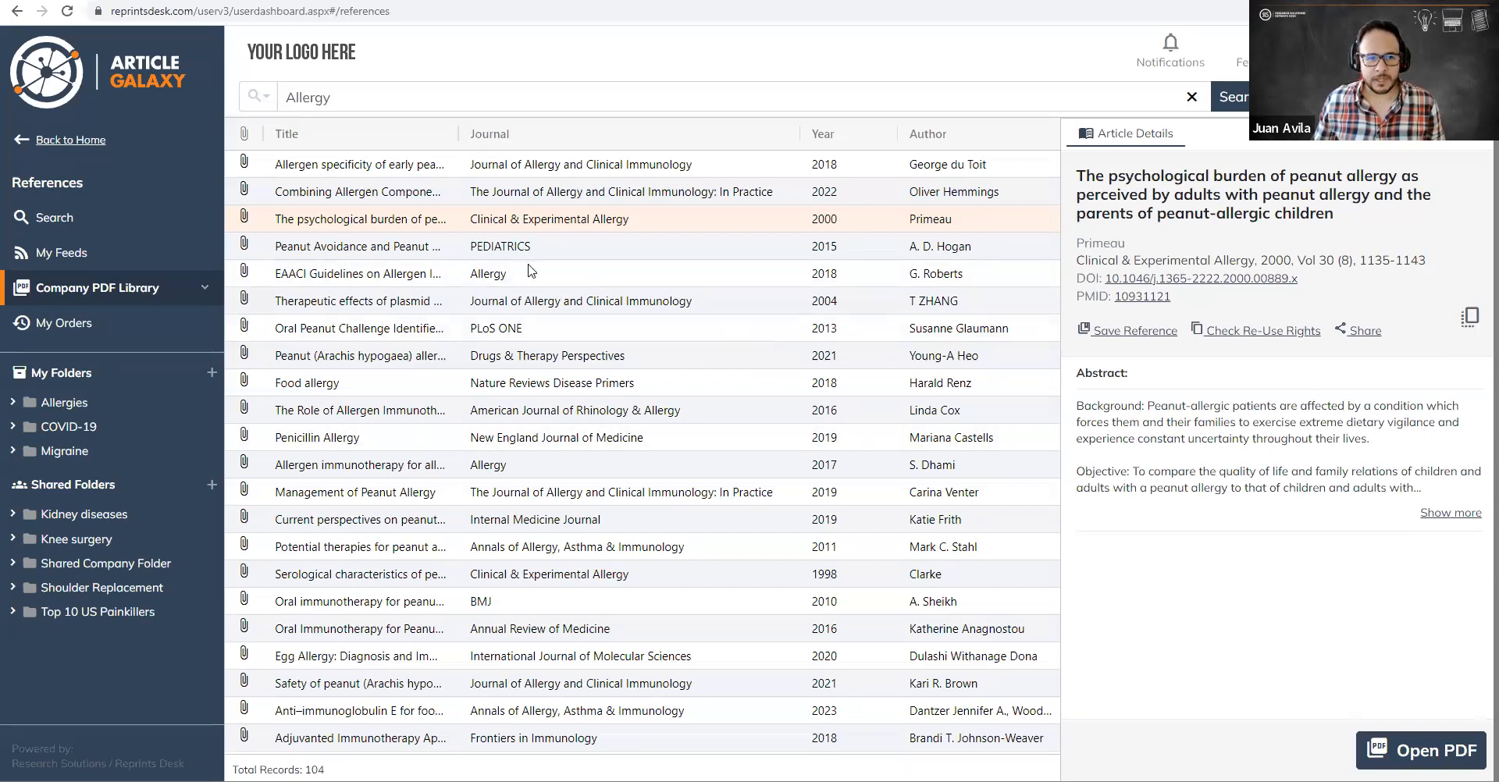
pyautogui.moveTo(348, 231); pyautogui.dragTo(84, 408)
pyautogui.click(85, 408)
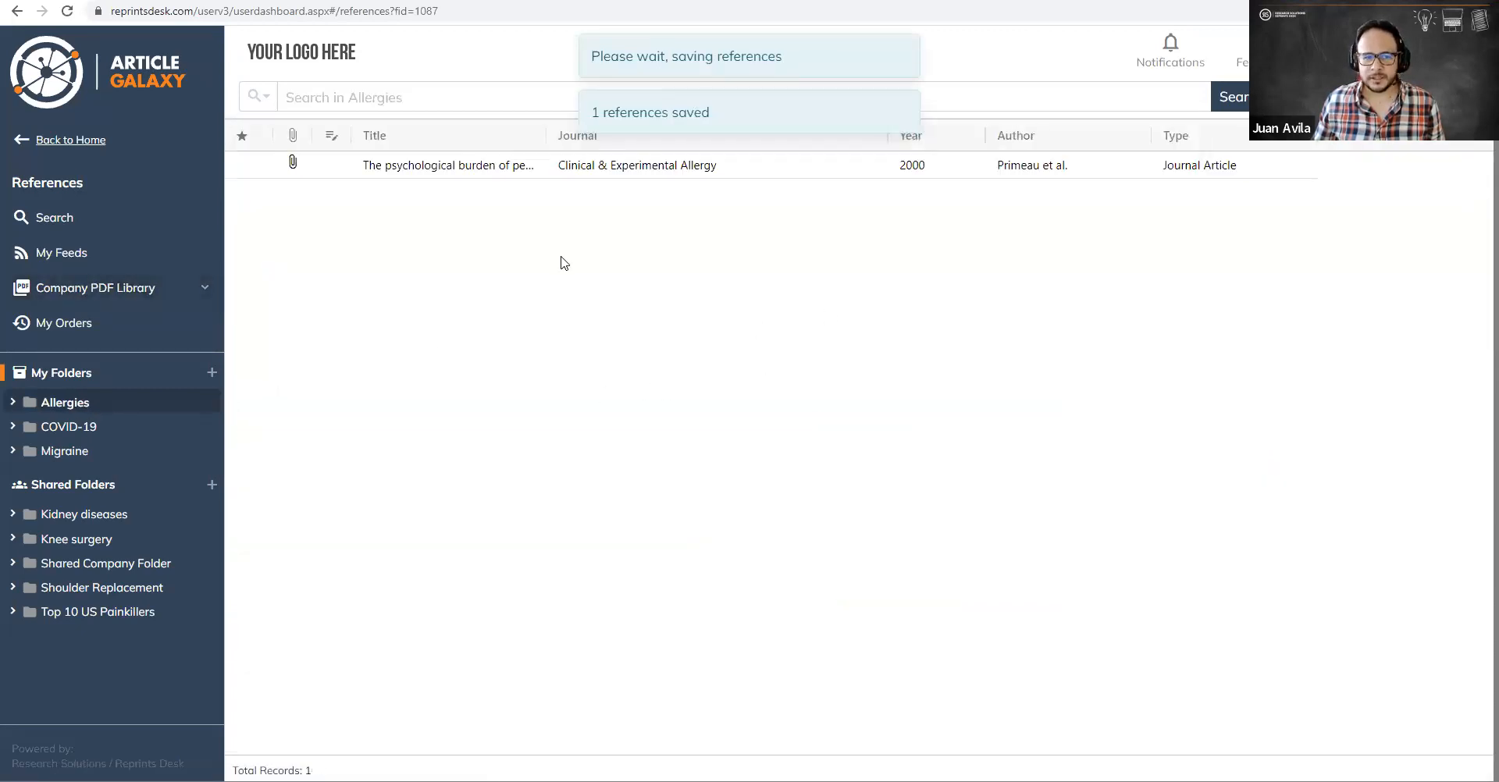
# Step: Examine the saved peanut allergy article's details, editable citation fields, notes area and file attachments
pyautogui.click(509, 173)
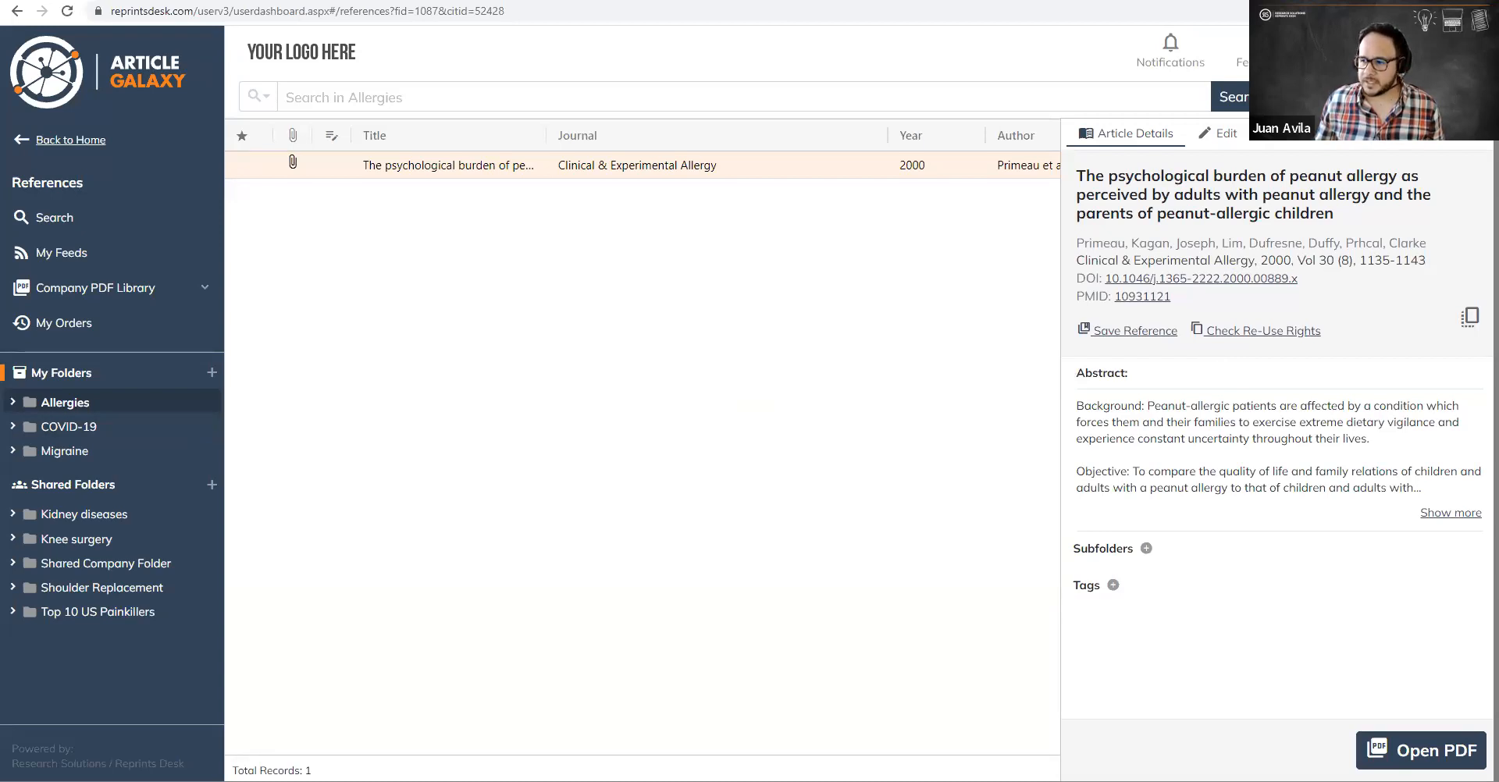
pyautogui.click(1219, 136)
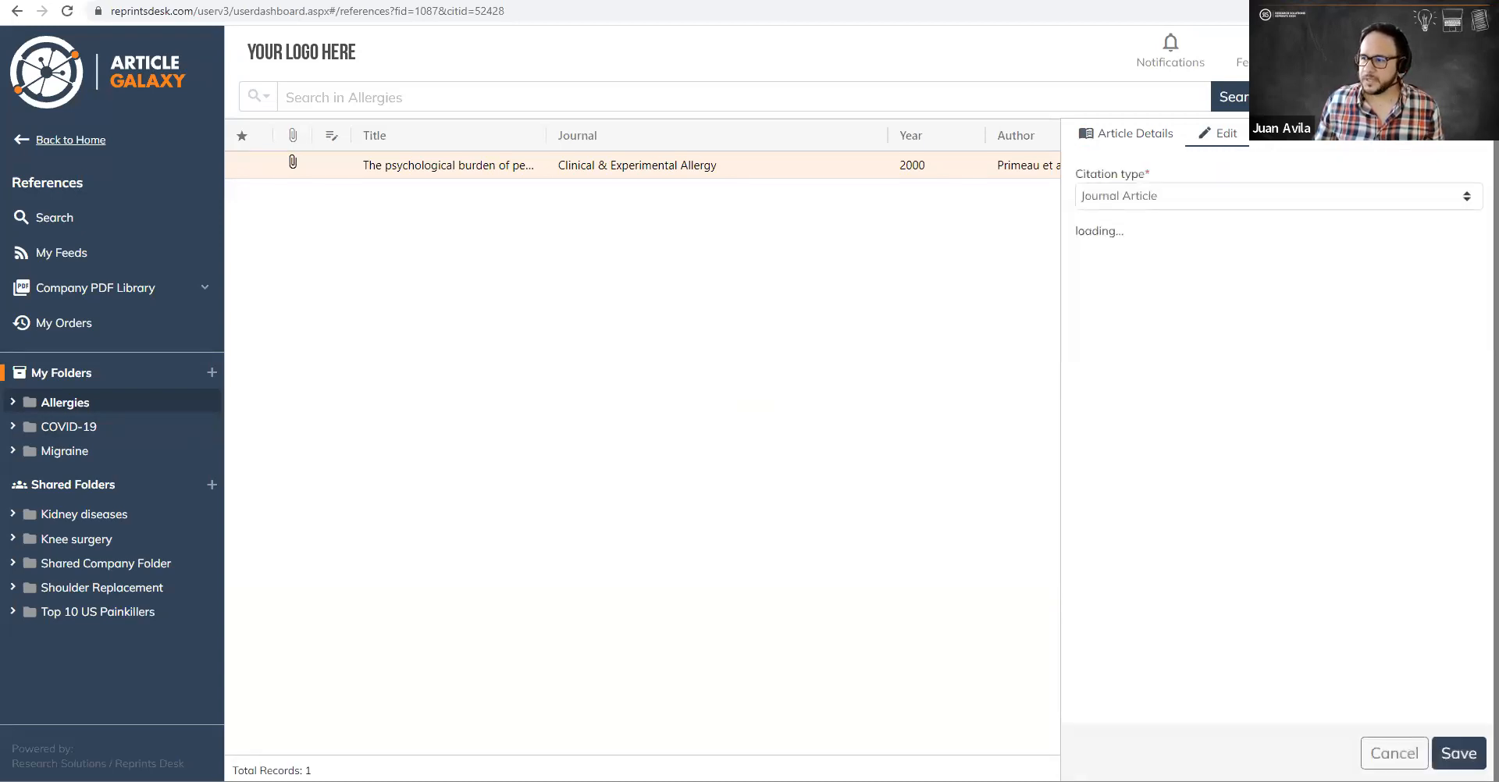
pyautogui.scroll(-2, 1298, 469)
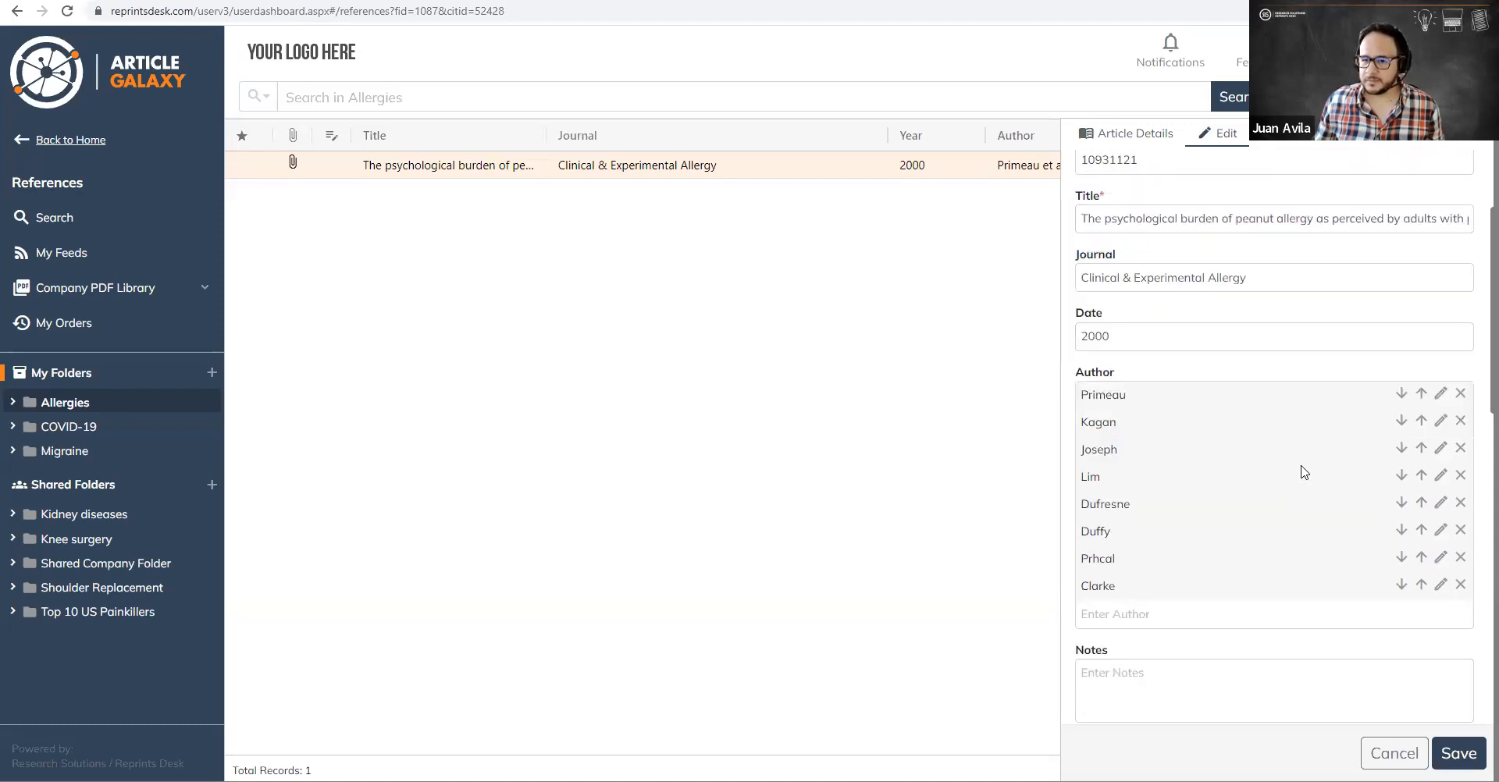
pyautogui.scroll(1, 1305, 480)
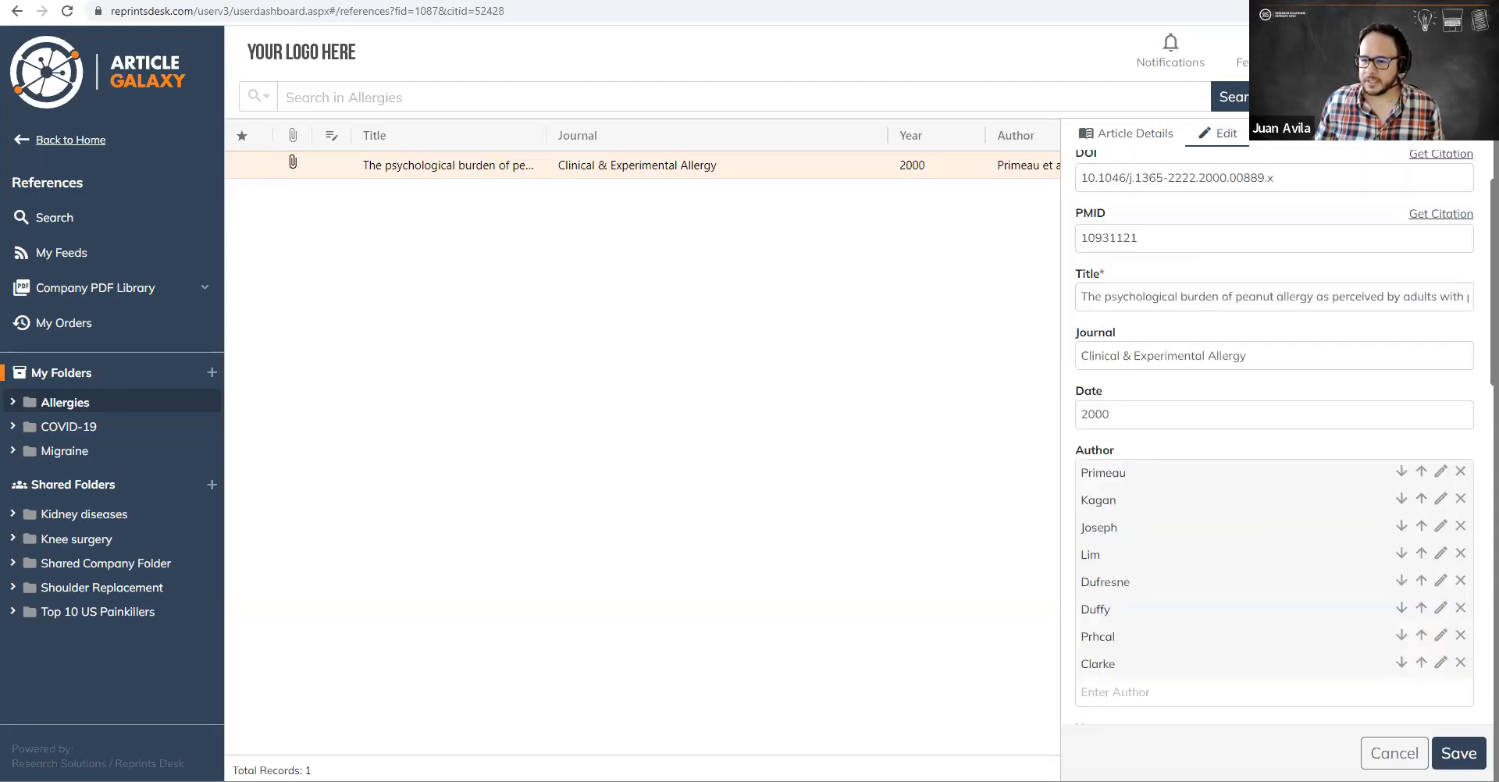
pyautogui.scroll(1, 1319, 499)
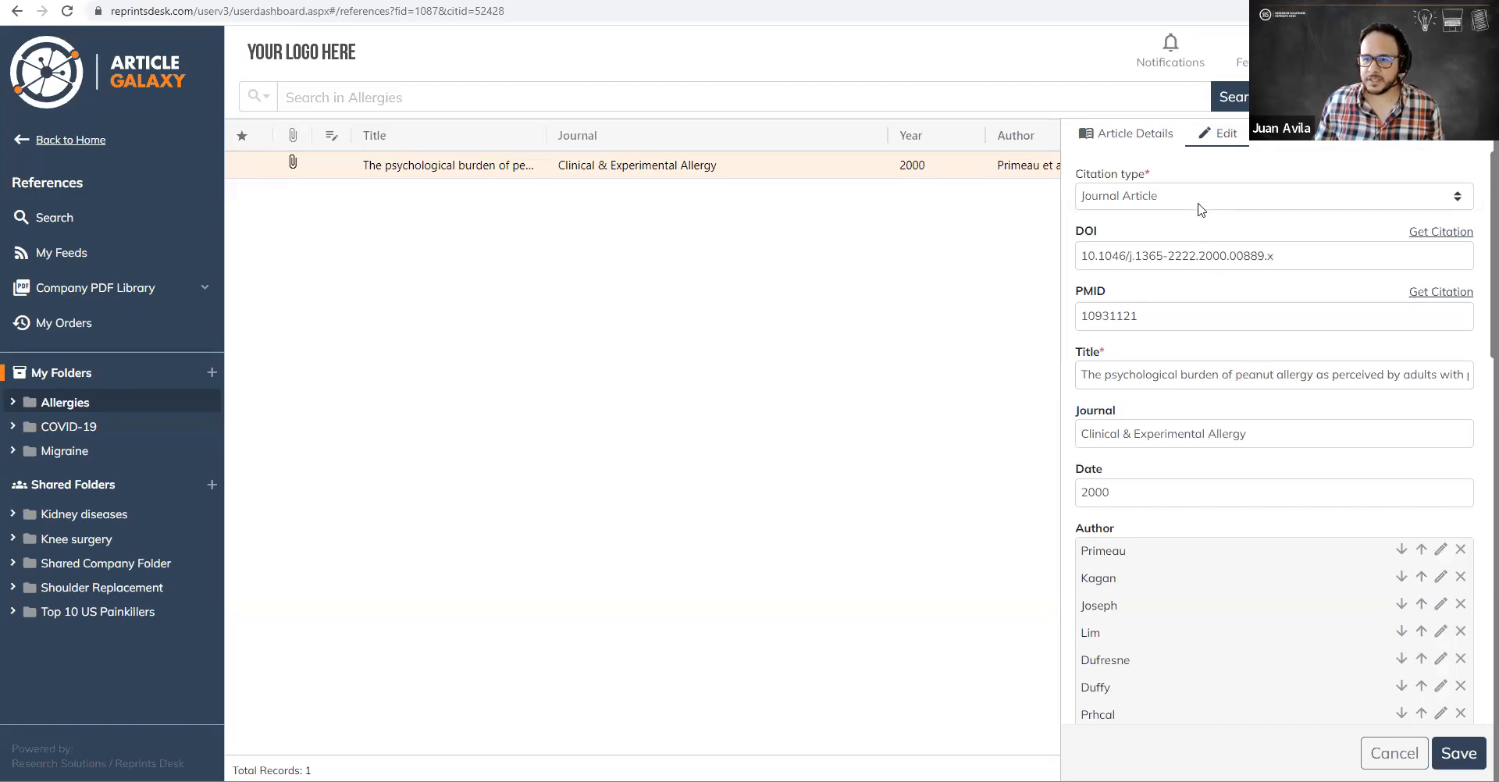
pyautogui.scroll(-3, 1296, 346)
pyautogui.scroll(1, 1295, 346)
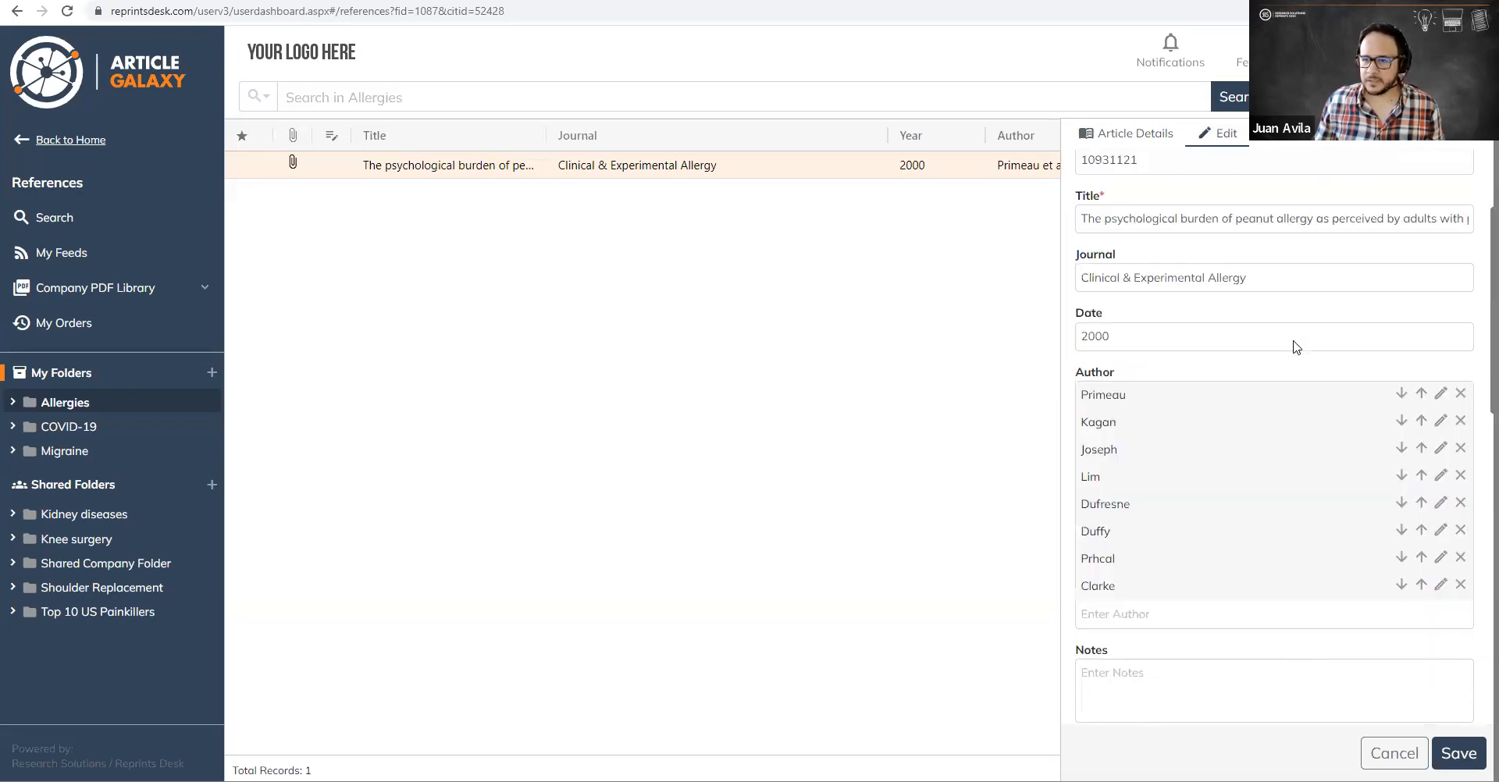
pyautogui.scroll(2, 1296, 345)
pyautogui.click(1291, 138)
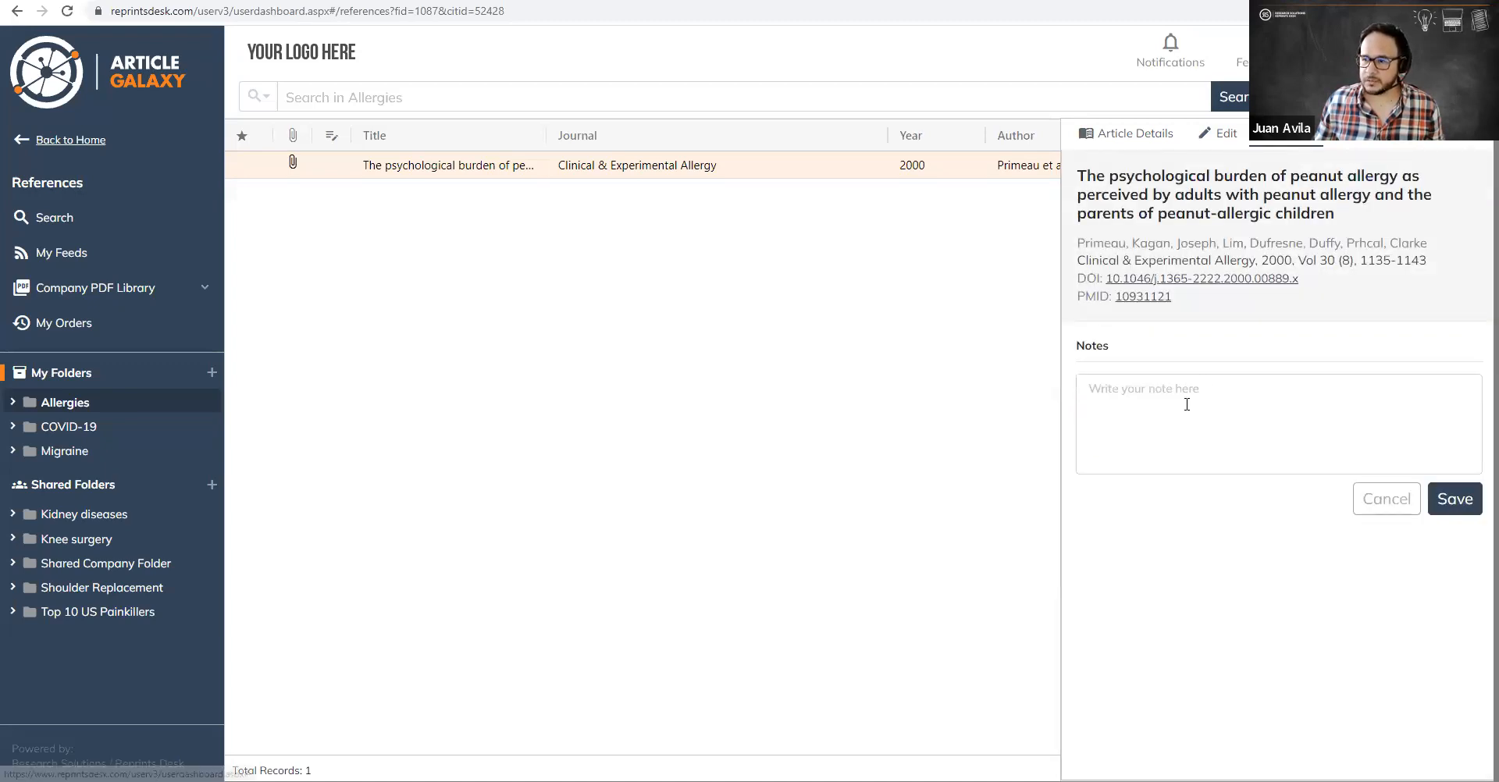
pyautogui.click(1355, 148)
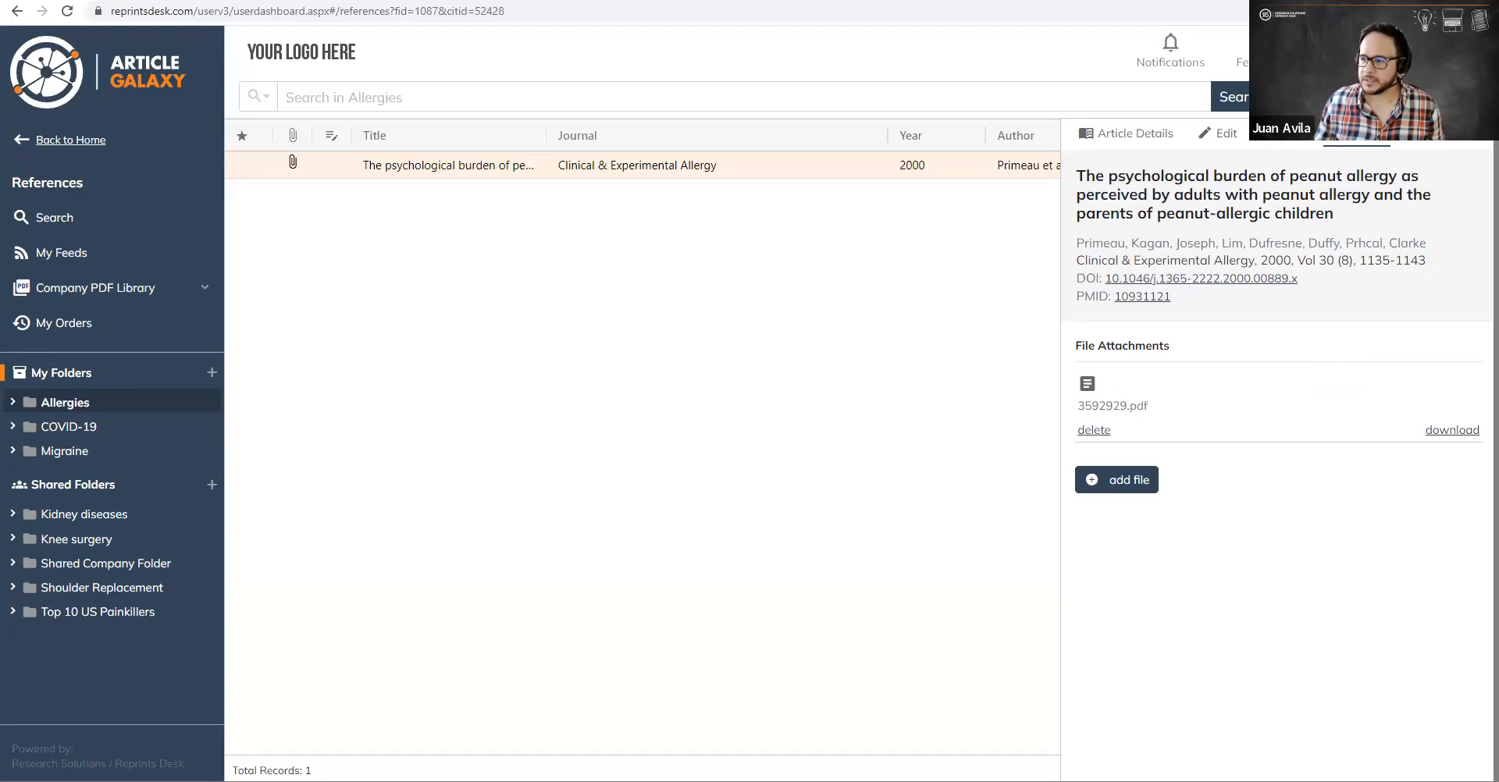
# Step: Start a single citation in the Allergies folder, retrieve its data with PMID 564742, and cancel the entry
pyautogui.click(1406, 97)
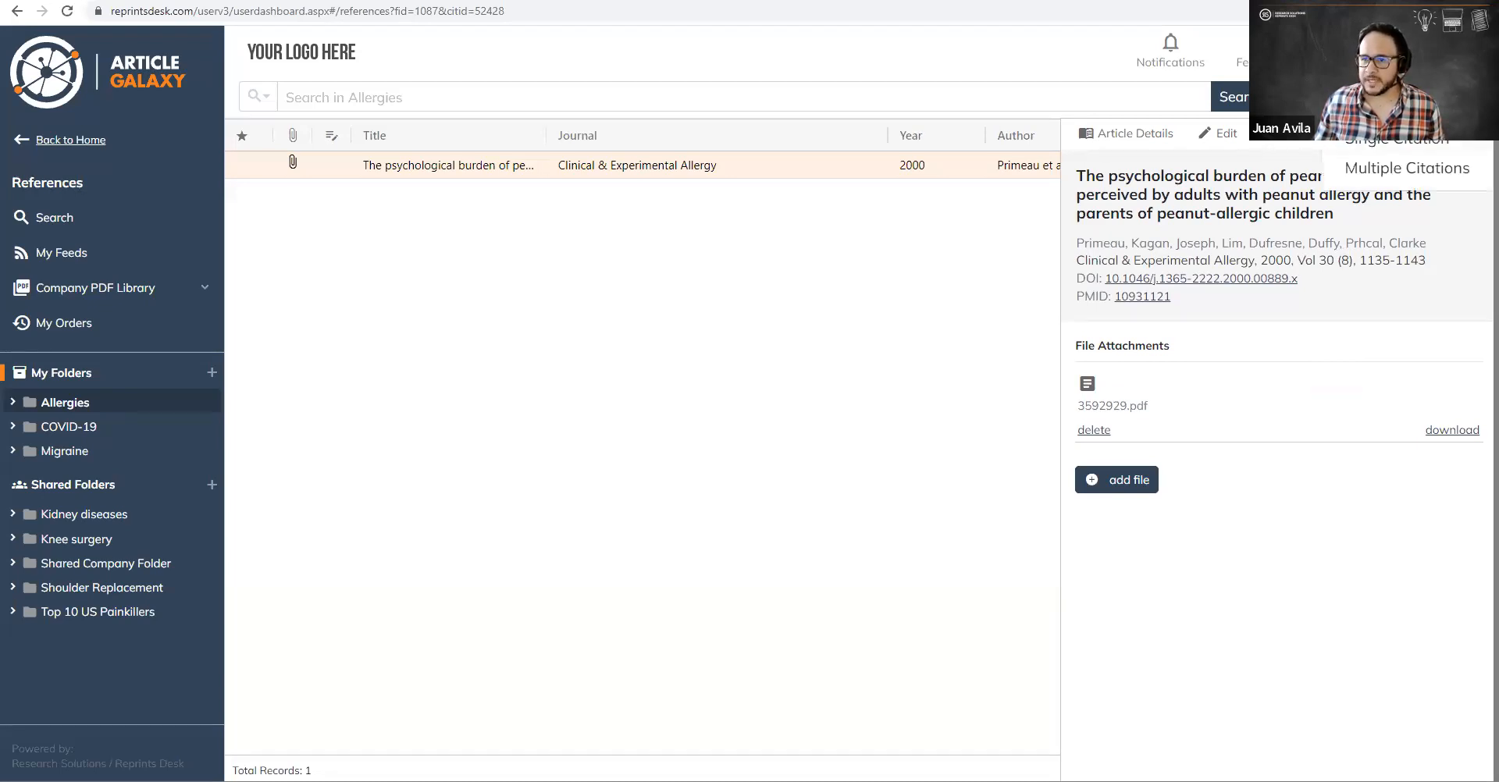
pyautogui.click(1396, 144)
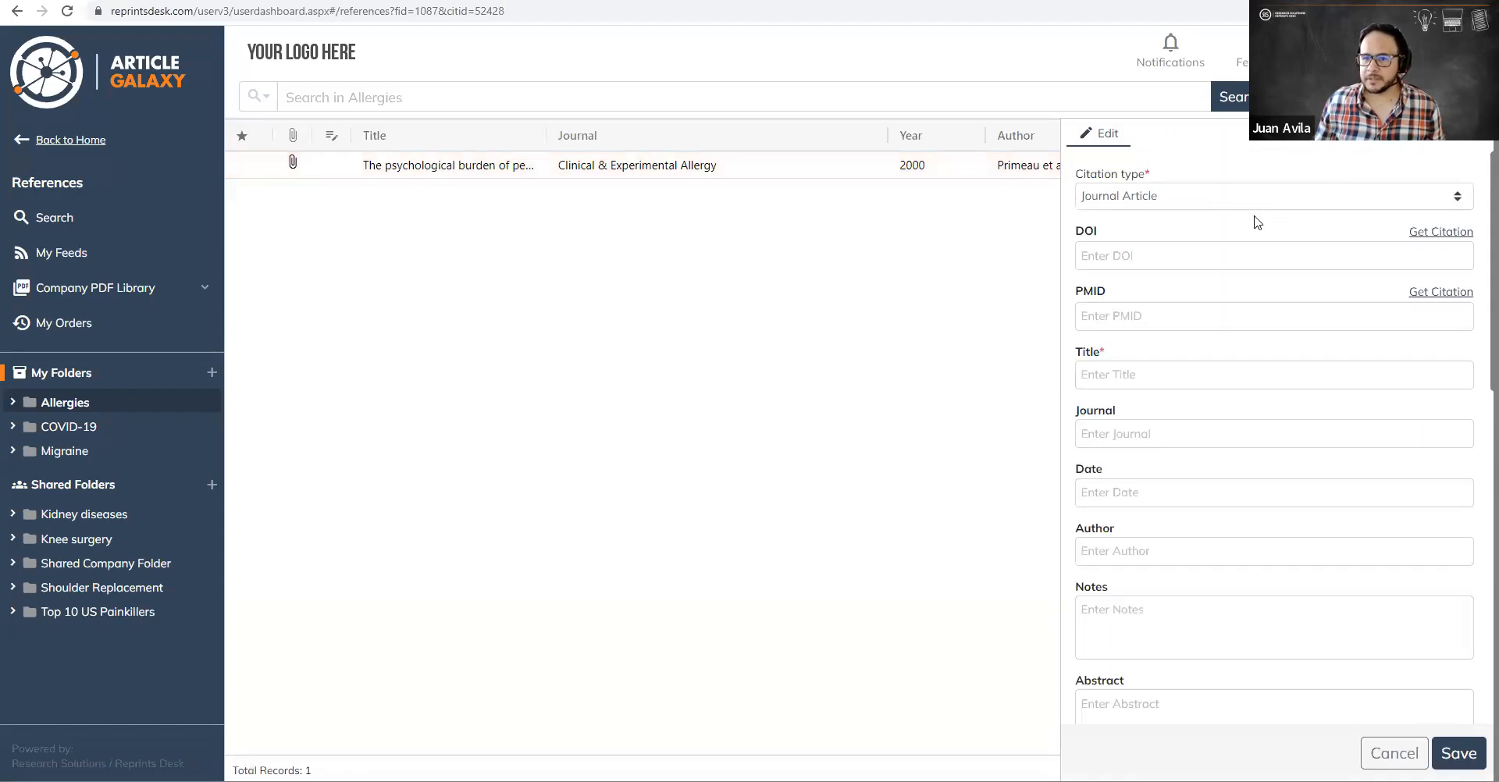
pyautogui.click(1183, 258)
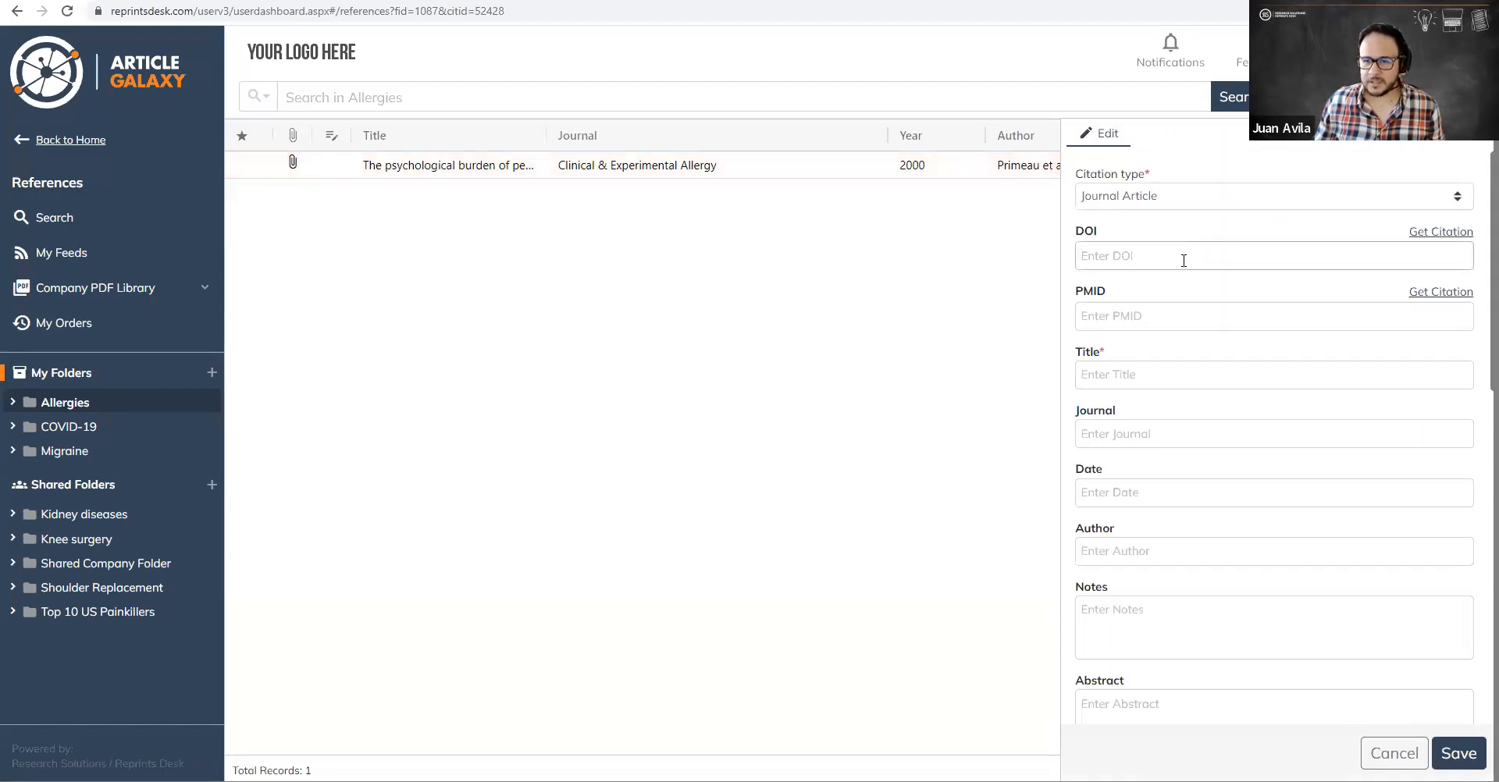
pyautogui.click(1160, 325)
pyautogui.write('56')
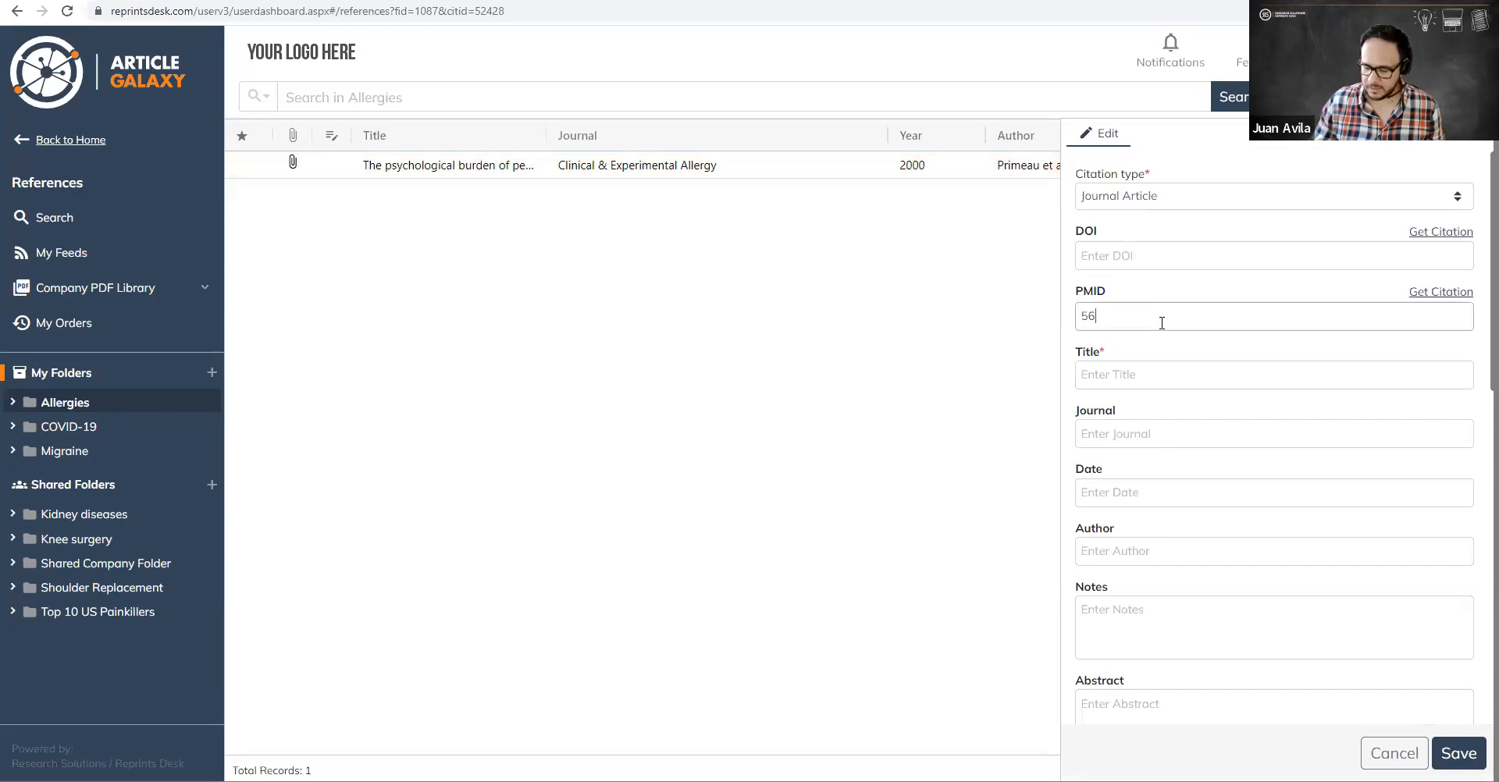
pyautogui.write('4742')
pyautogui.click(1412, 297)
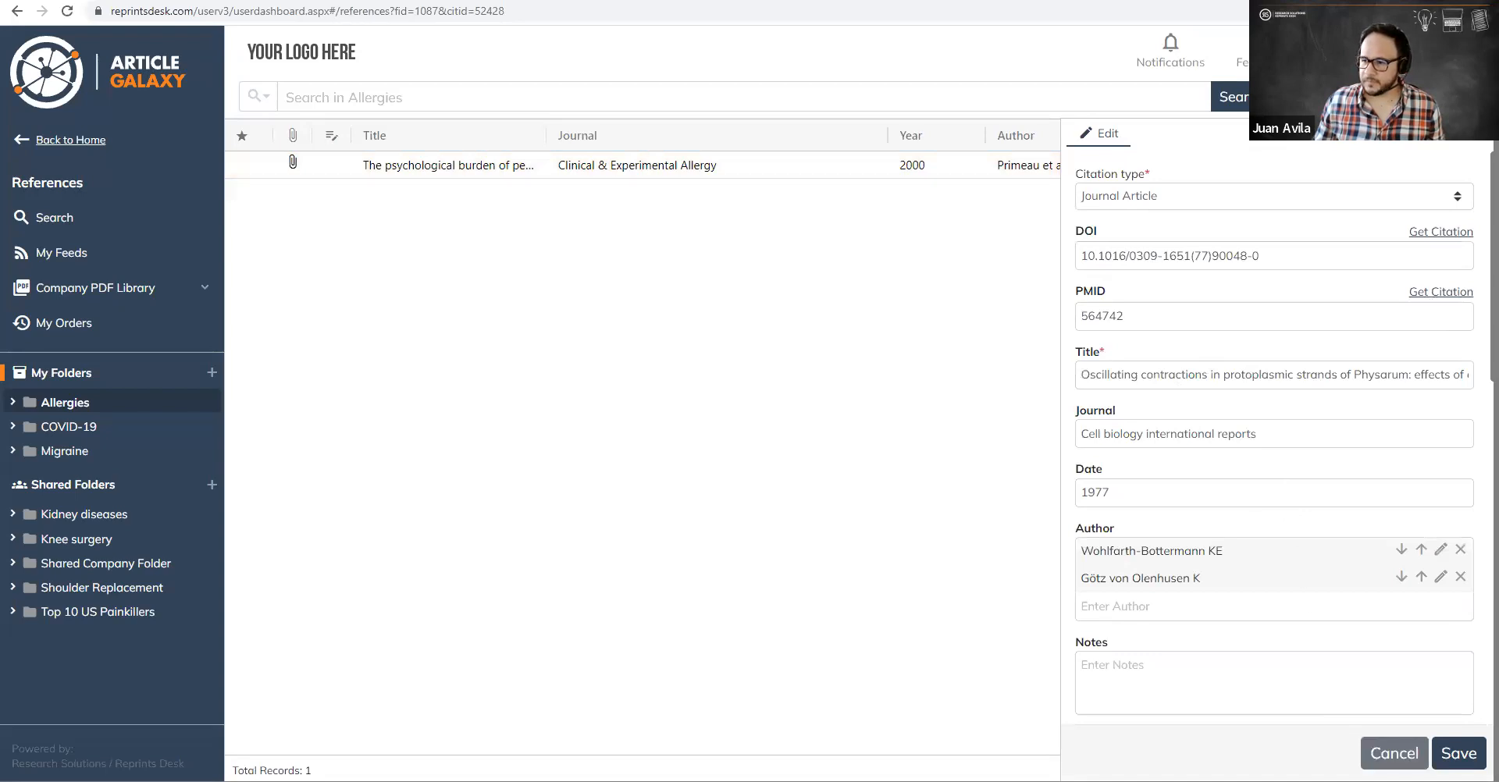
pyautogui.click(1394, 753)
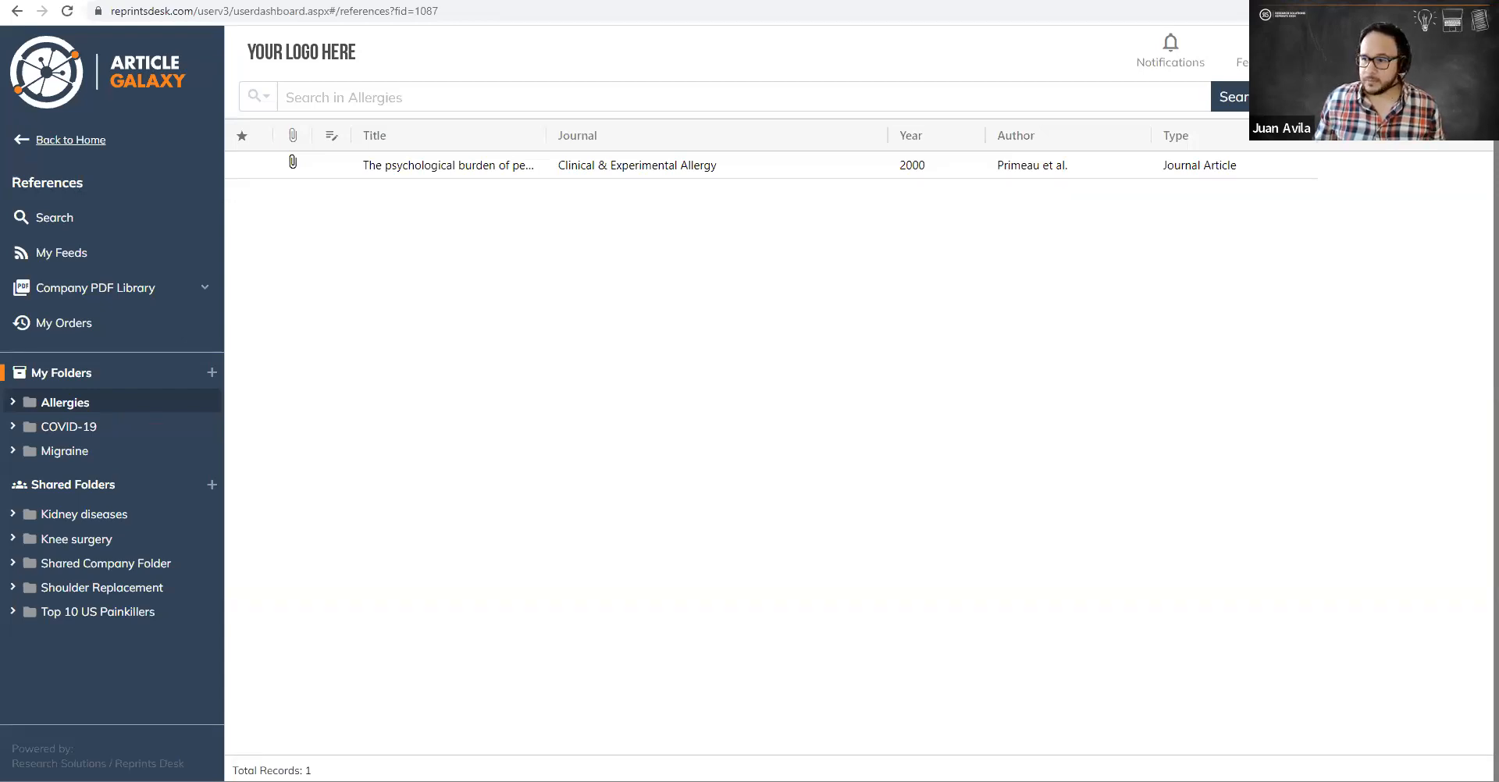
# Step: Open the peanut allergy article's PDF and enlarge the first page to 162% at its Summary
pyautogui.click(455, 170)
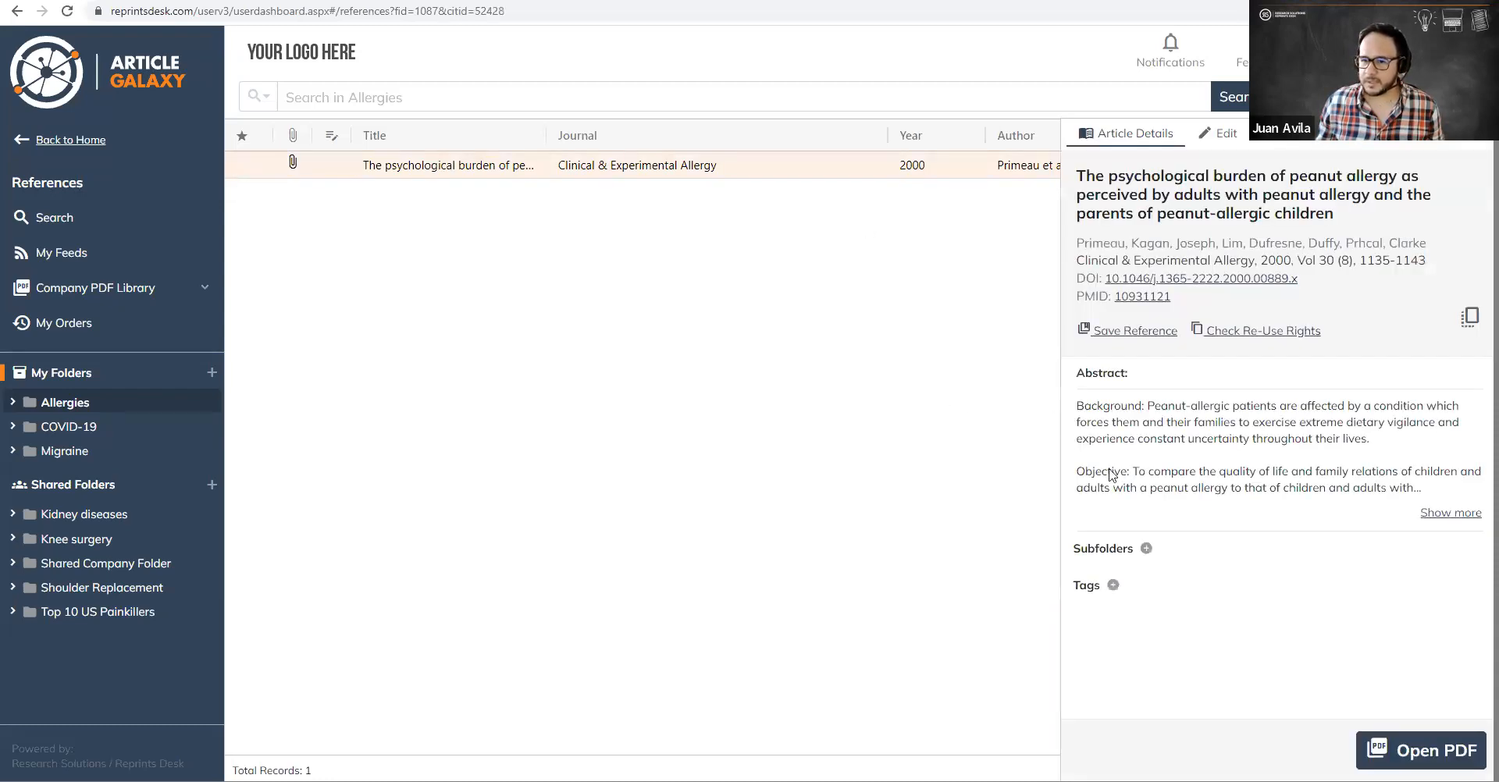
pyautogui.click(1399, 734)
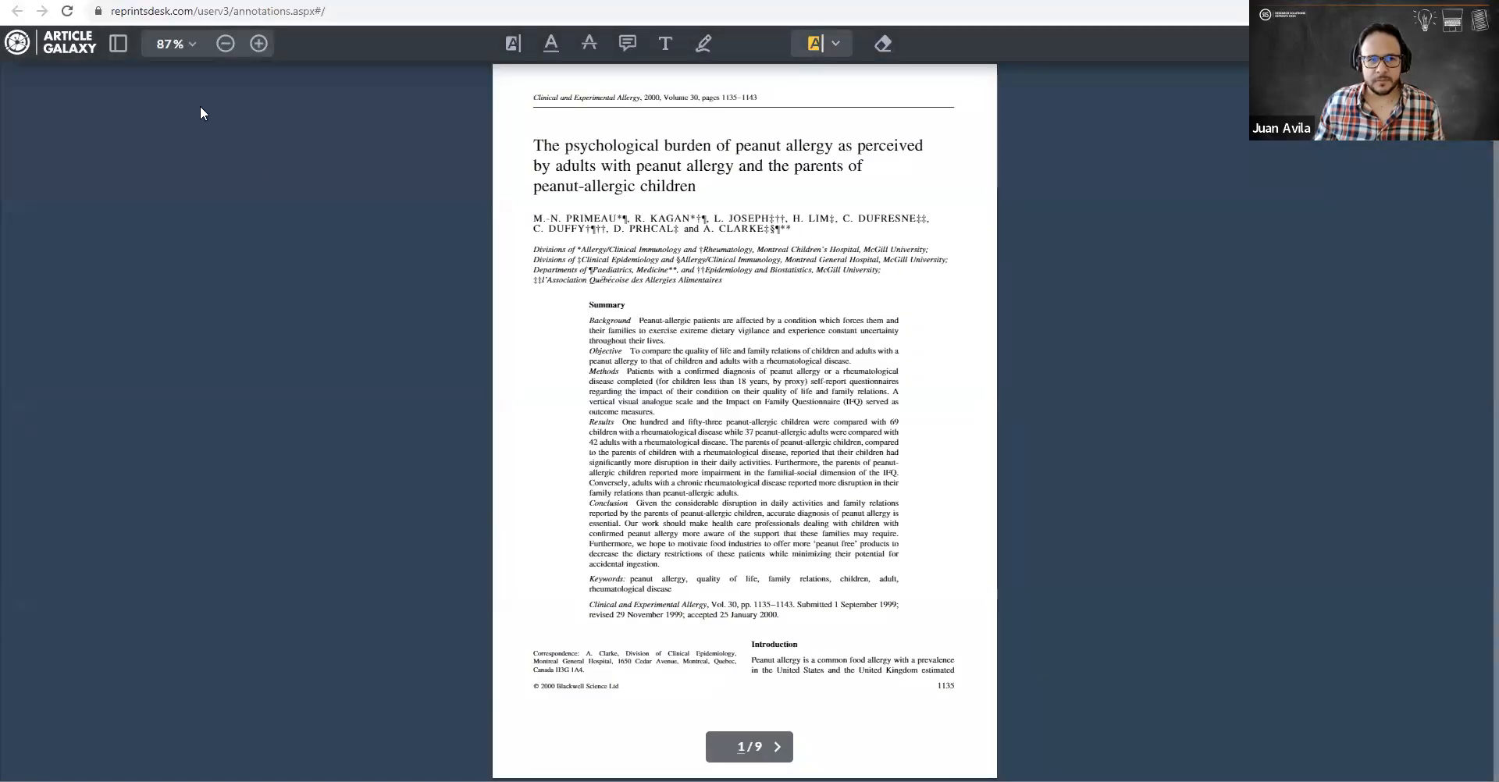
pyautogui.click(259, 44)
pyautogui.scroll(-3, 688, 397)
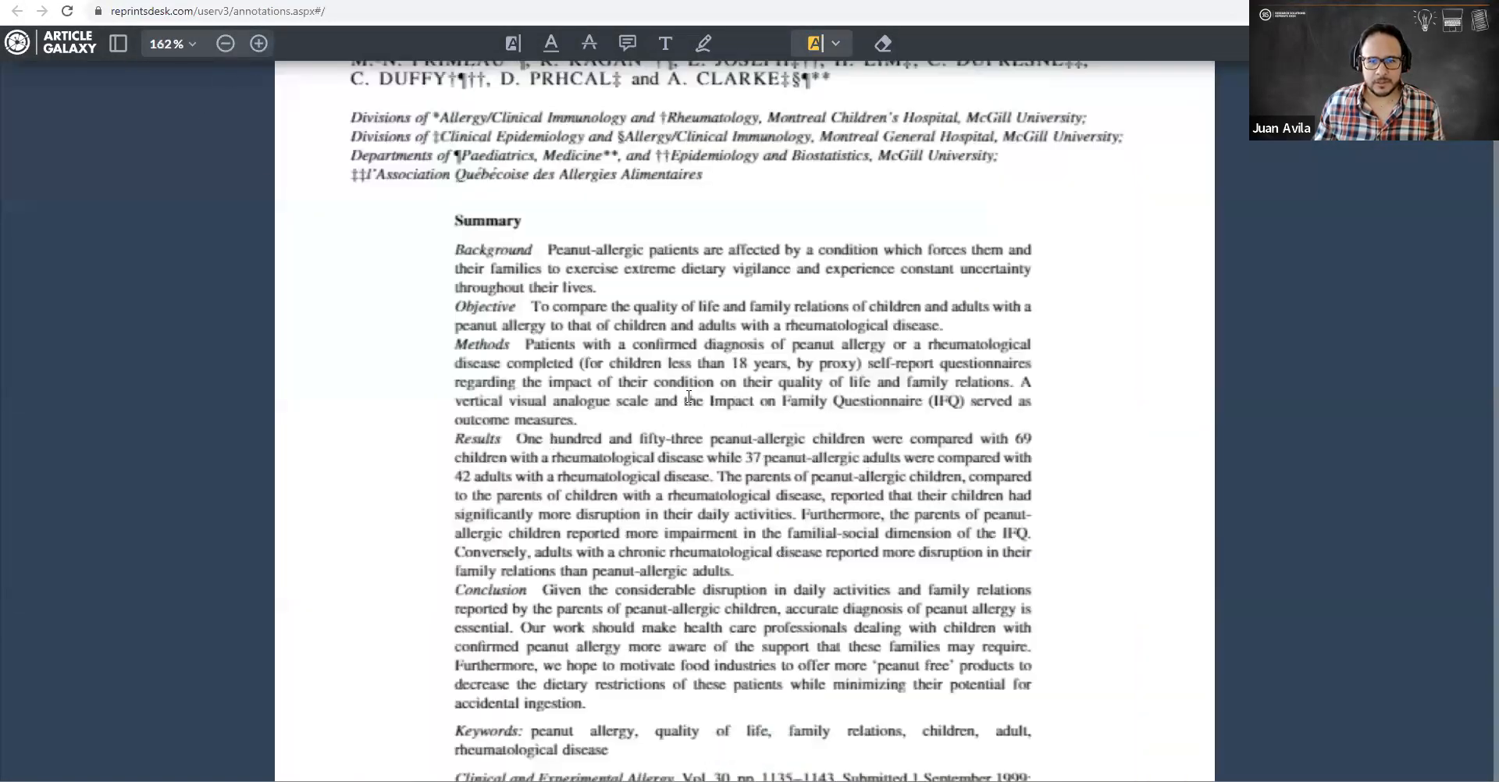
pyautogui.scroll(-1, 689, 397)
# Step: Highlight the beginning of the Summary's Objective text and underline the first three lines of its Results
pyautogui.click(513, 43)
pyautogui.moveTo(458, 226); pyautogui.dragTo(600, 247)
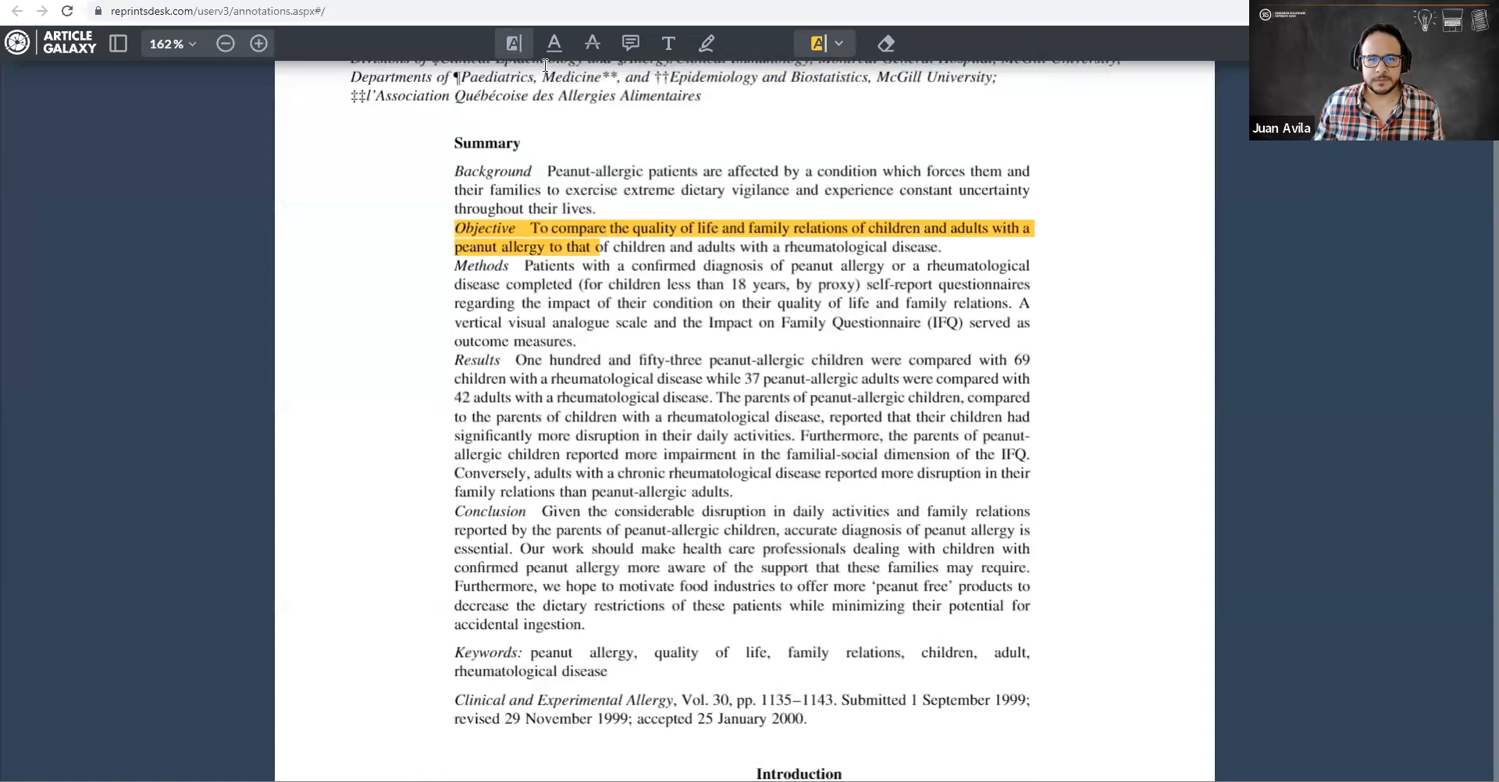
pyautogui.click(551, 43)
pyautogui.moveTo(456, 361); pyautogui.dragTo(987, 390)
# Step: Place a comment on the Conclusion paragraph, addressing a colleague by first name with "please check this out", and save it
pyautogui.click(628, 43)
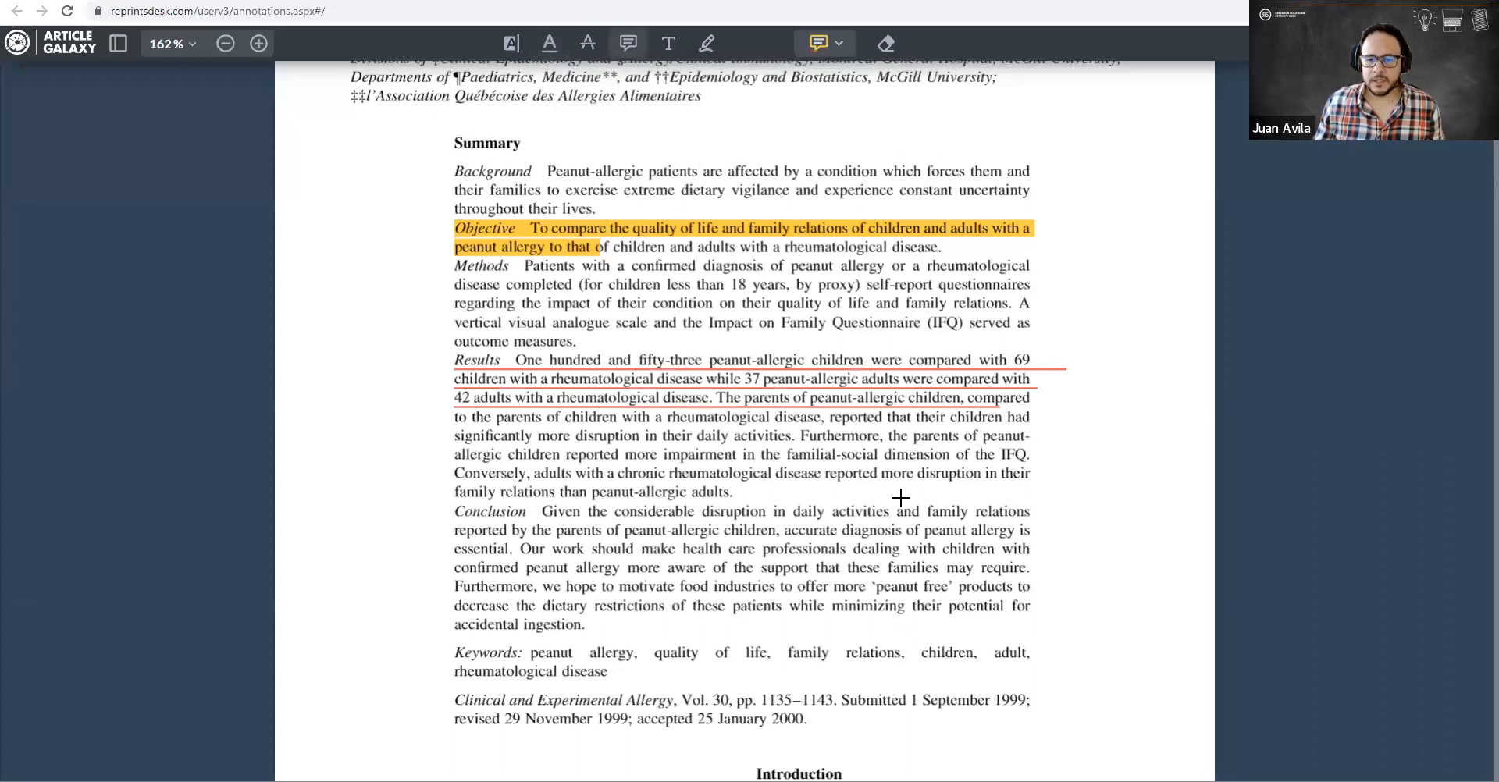
pyautogui.click(994, 535)
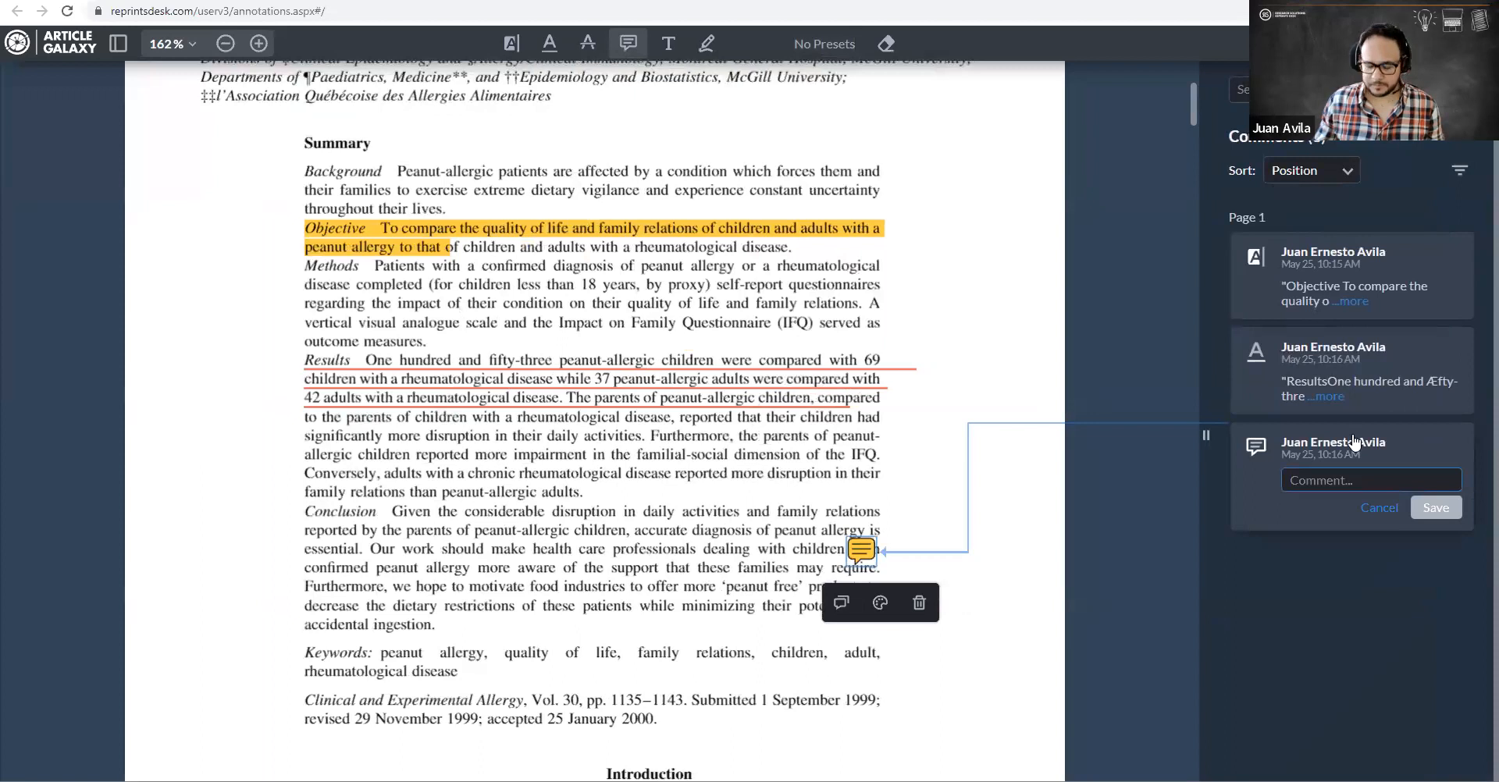
pyautogui.write('Hey Pete, p')
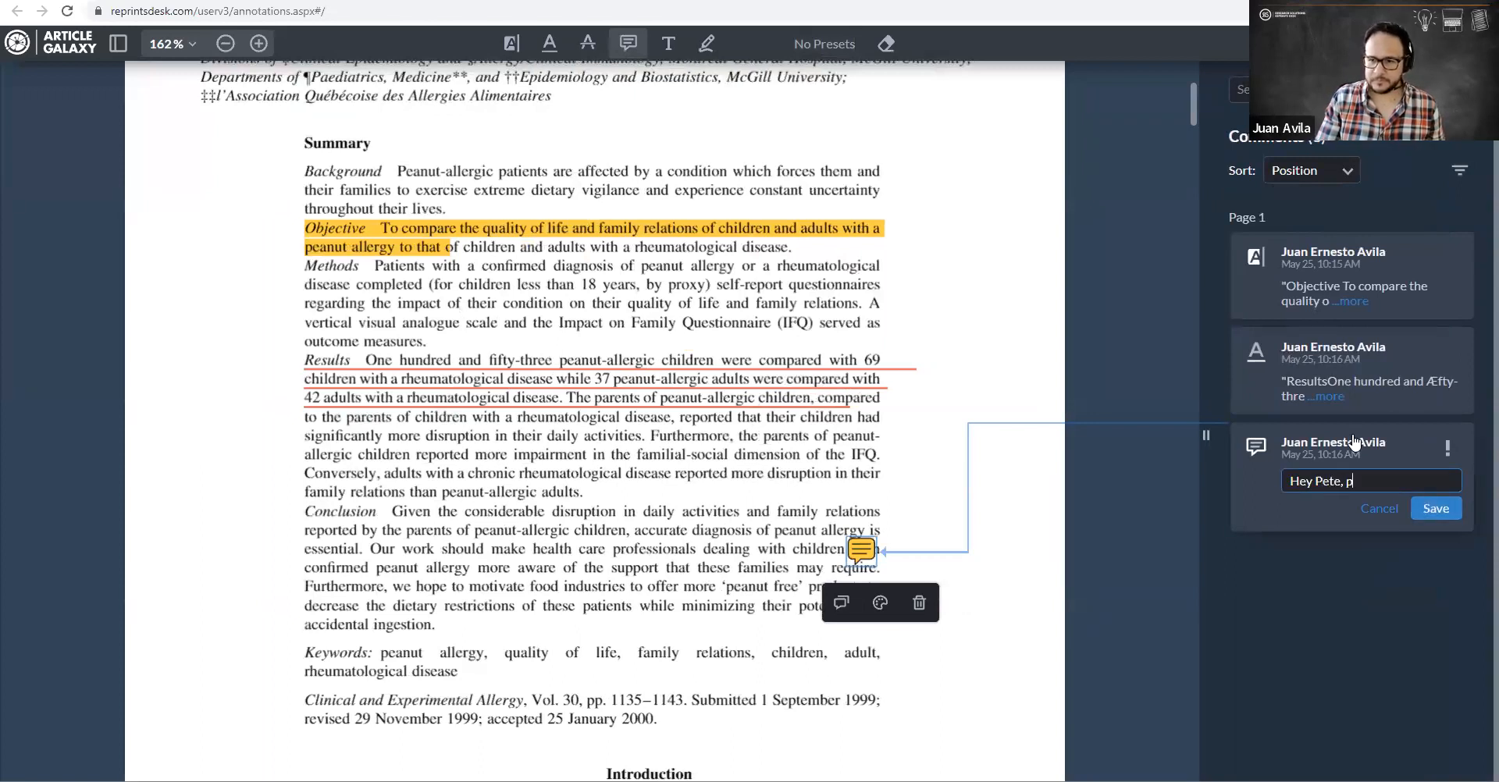
pyautogui.write('lease check ')
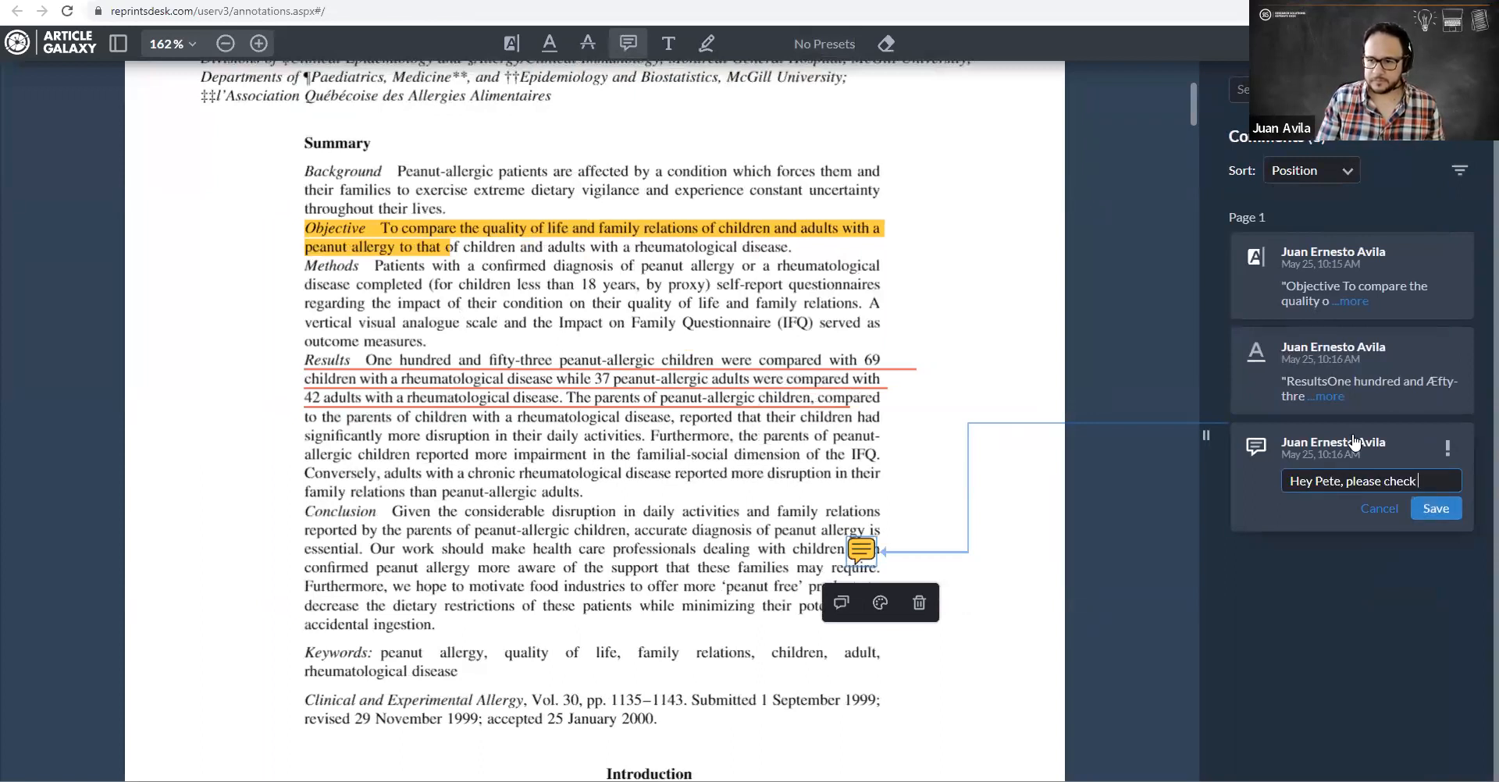
pyautogui.write('this out')
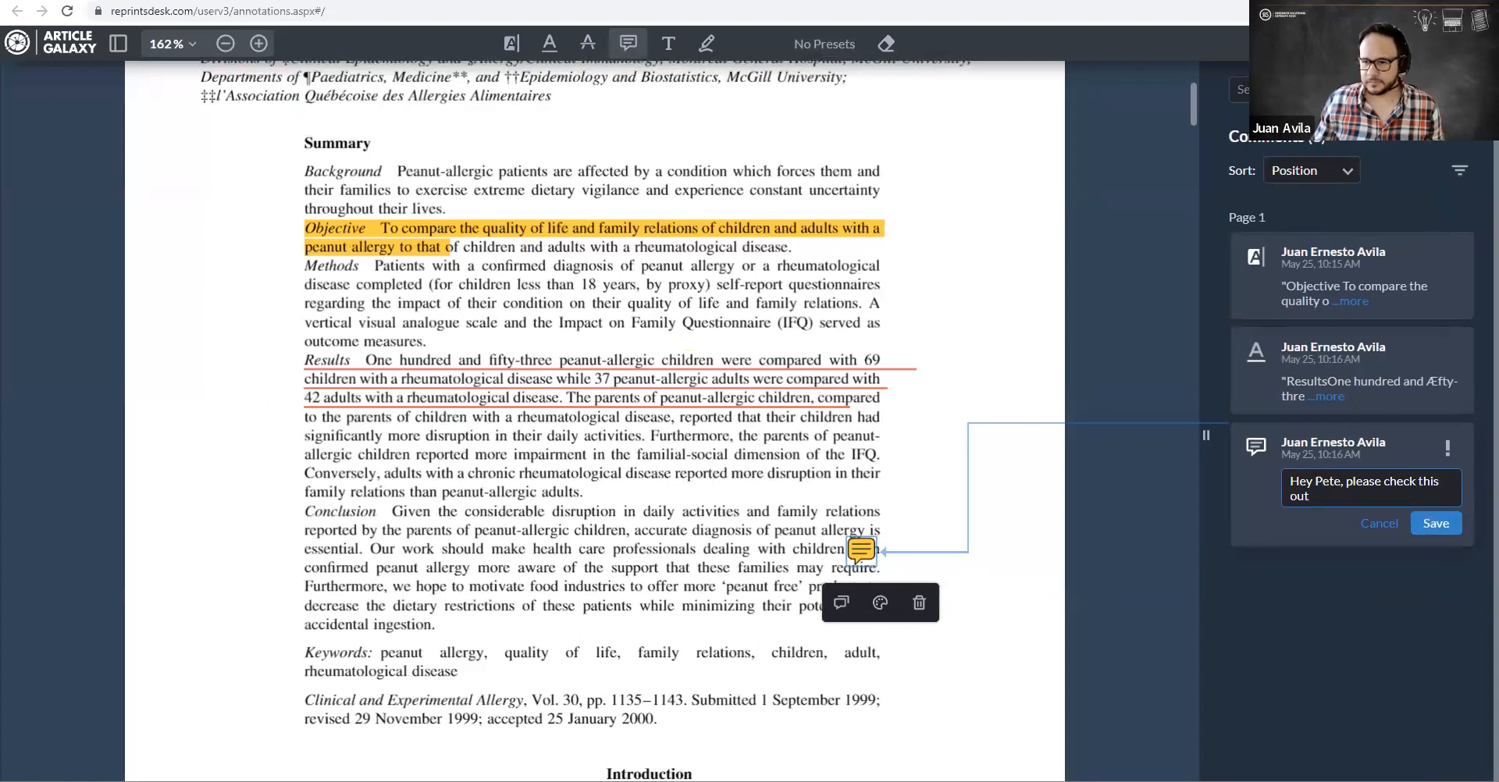
pyautogui.click(1436, 508)
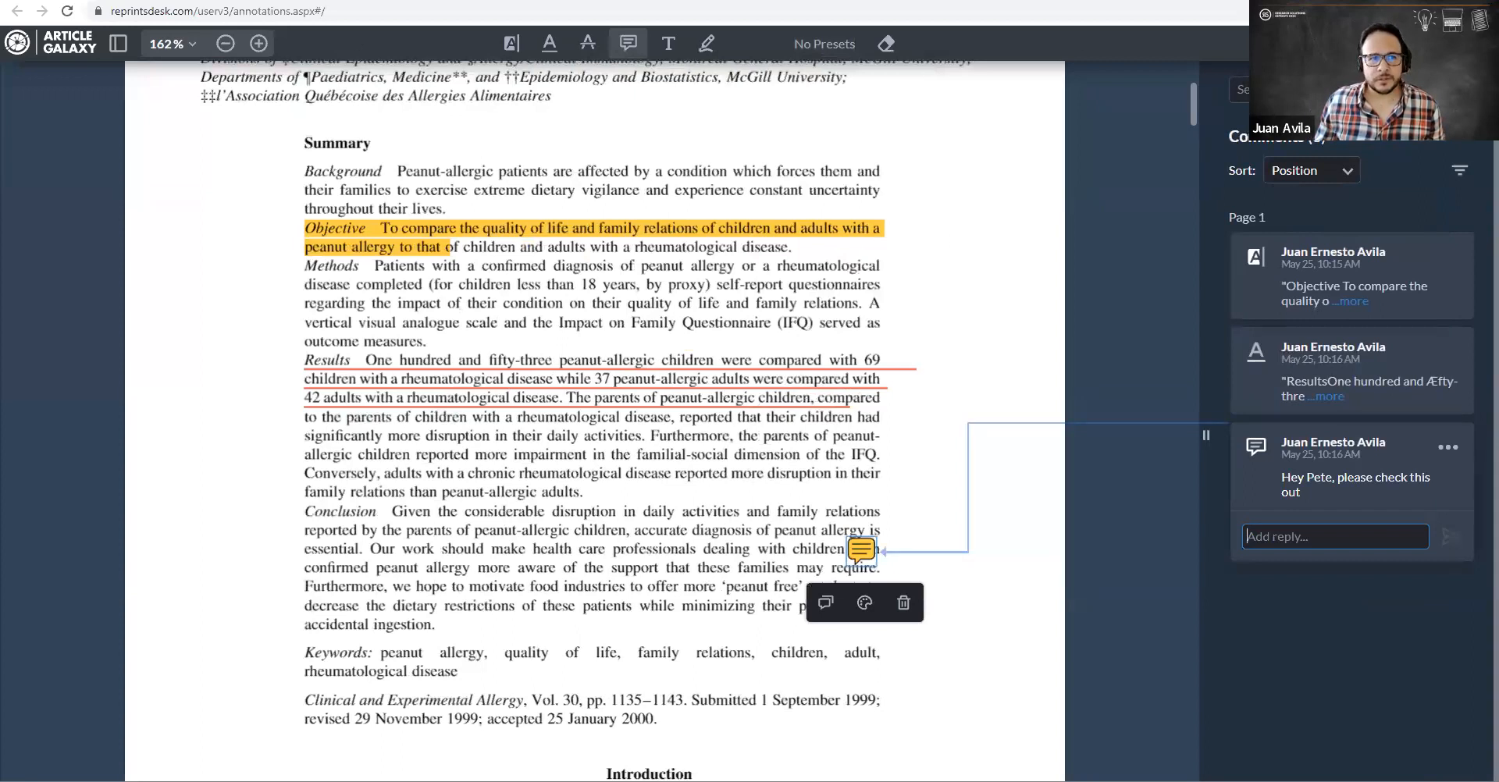
# Step: Return to the references page and search for articles on "milk allergy"
pyautogui.hotkey('ctrl', 'shift', 'Tab')
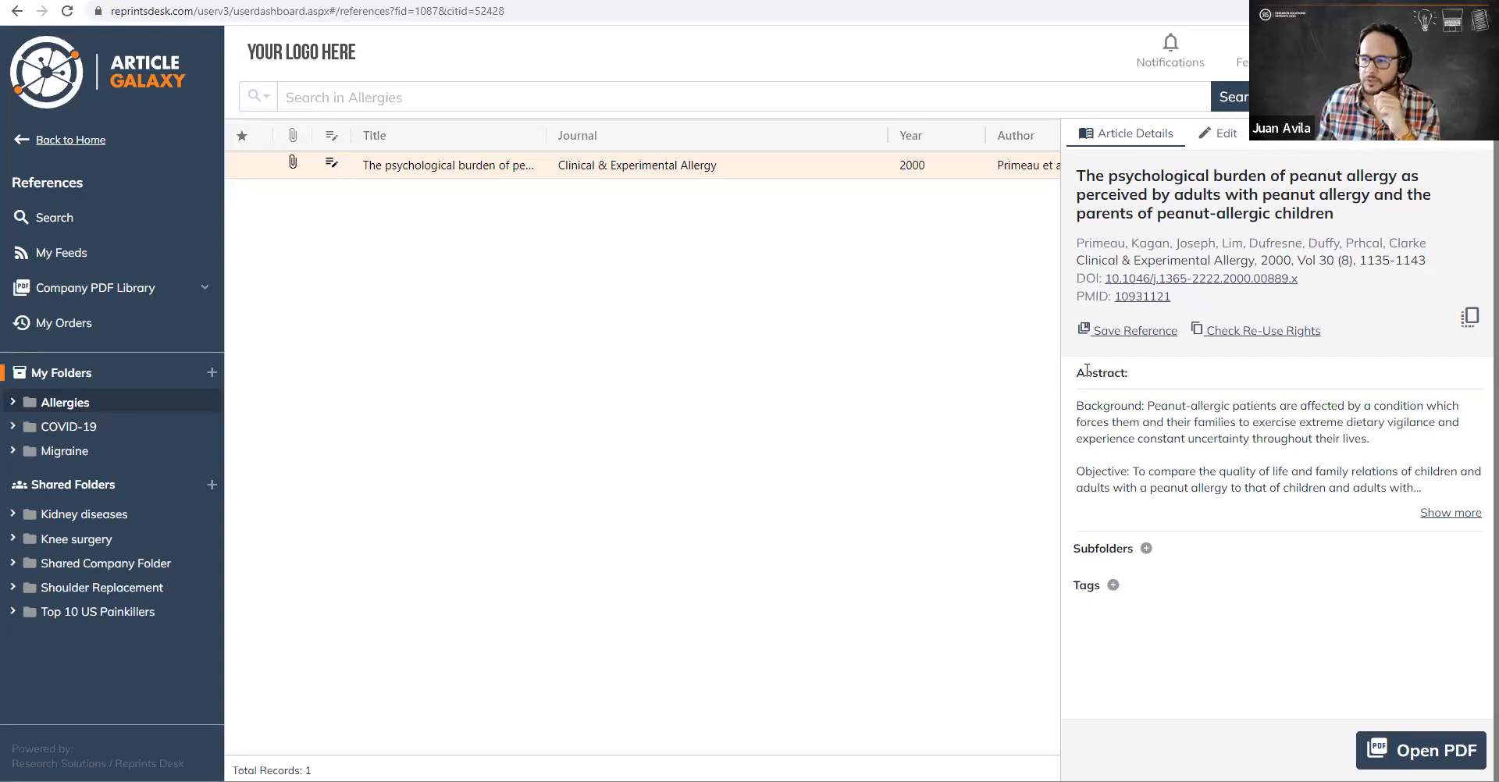
pyautogui.click(46, 219)
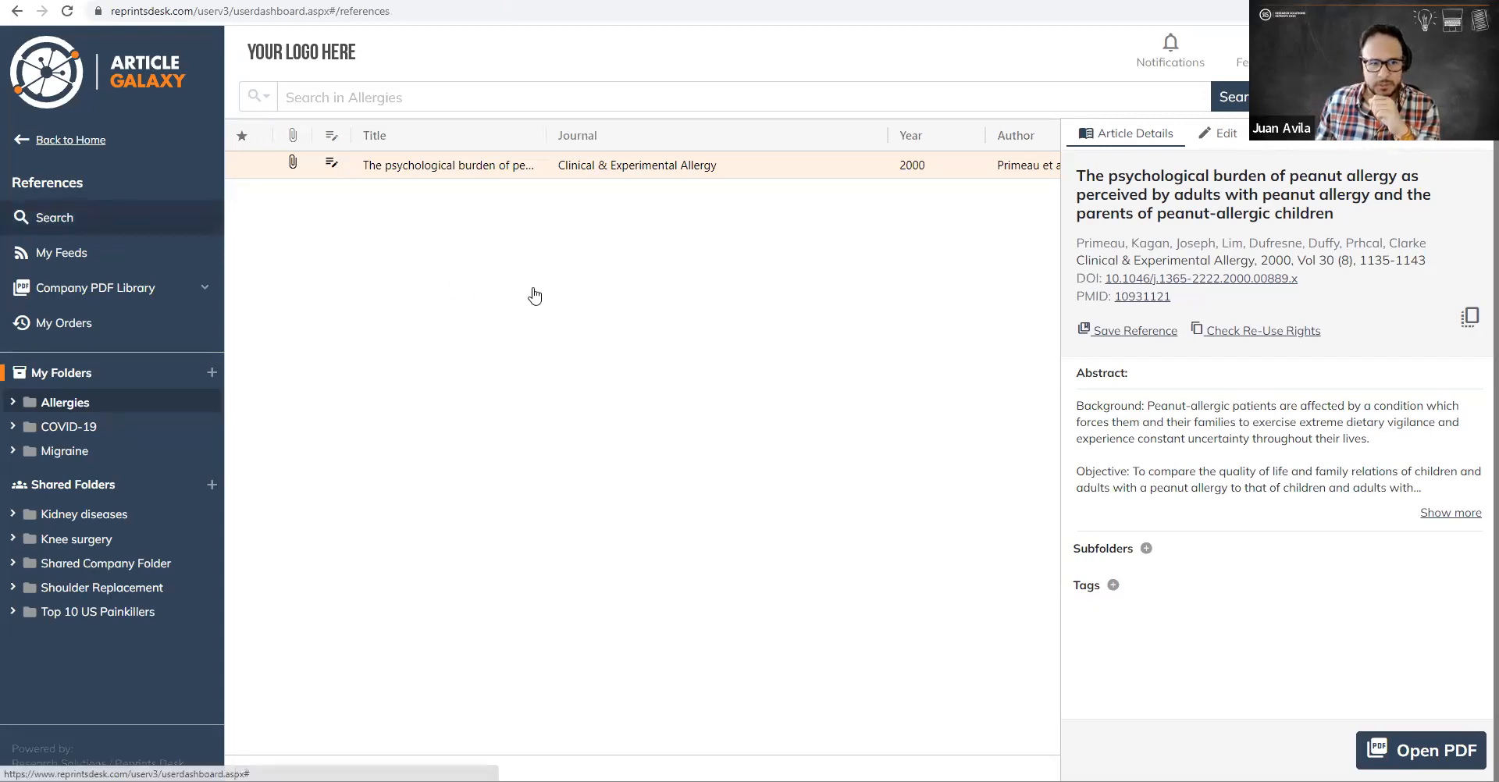
pyautogui.click(416, 83)
pyautogui.write('mil')
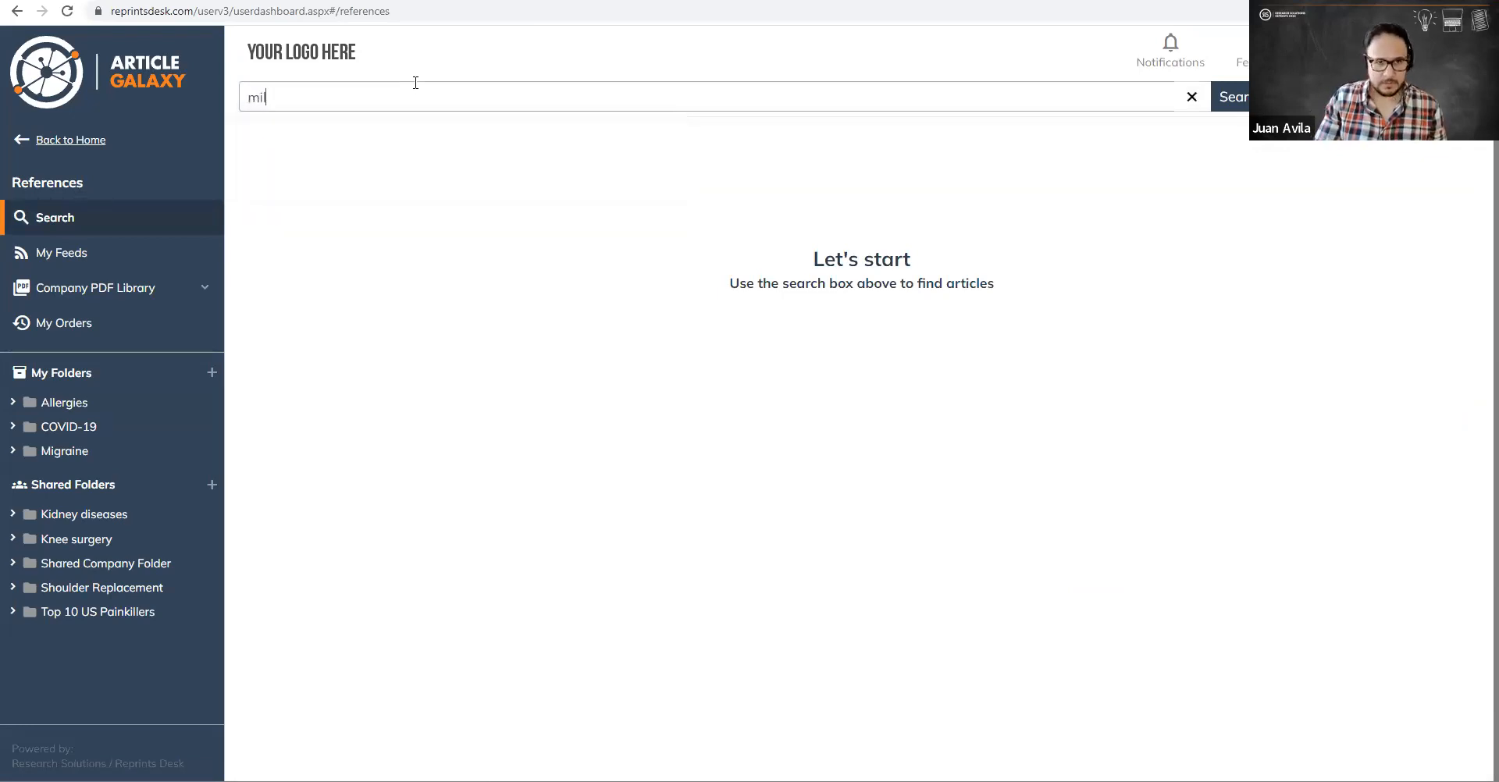
pyautogui.write('k')
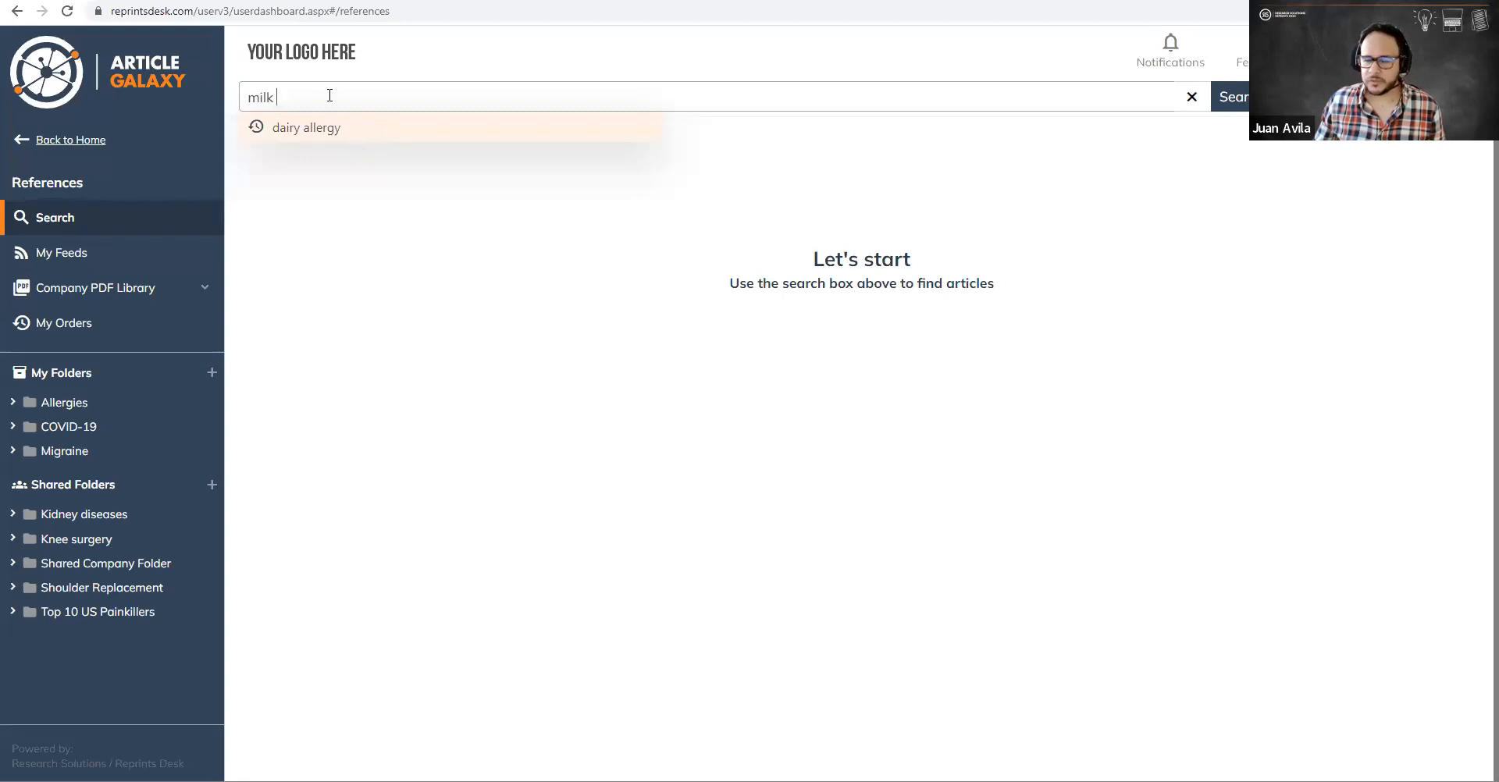
pyautogui.write('allergy')
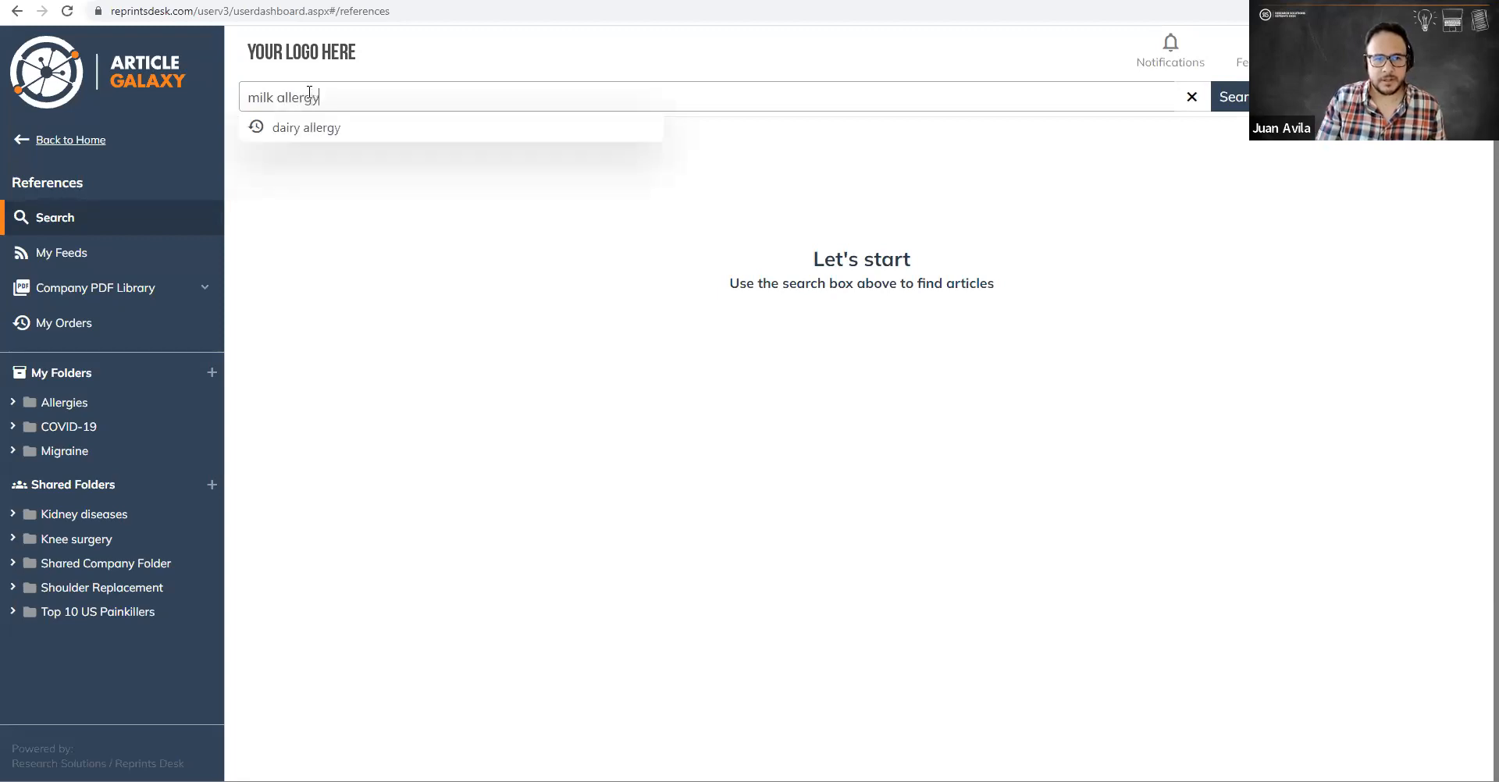
pyautogui.press('Return')
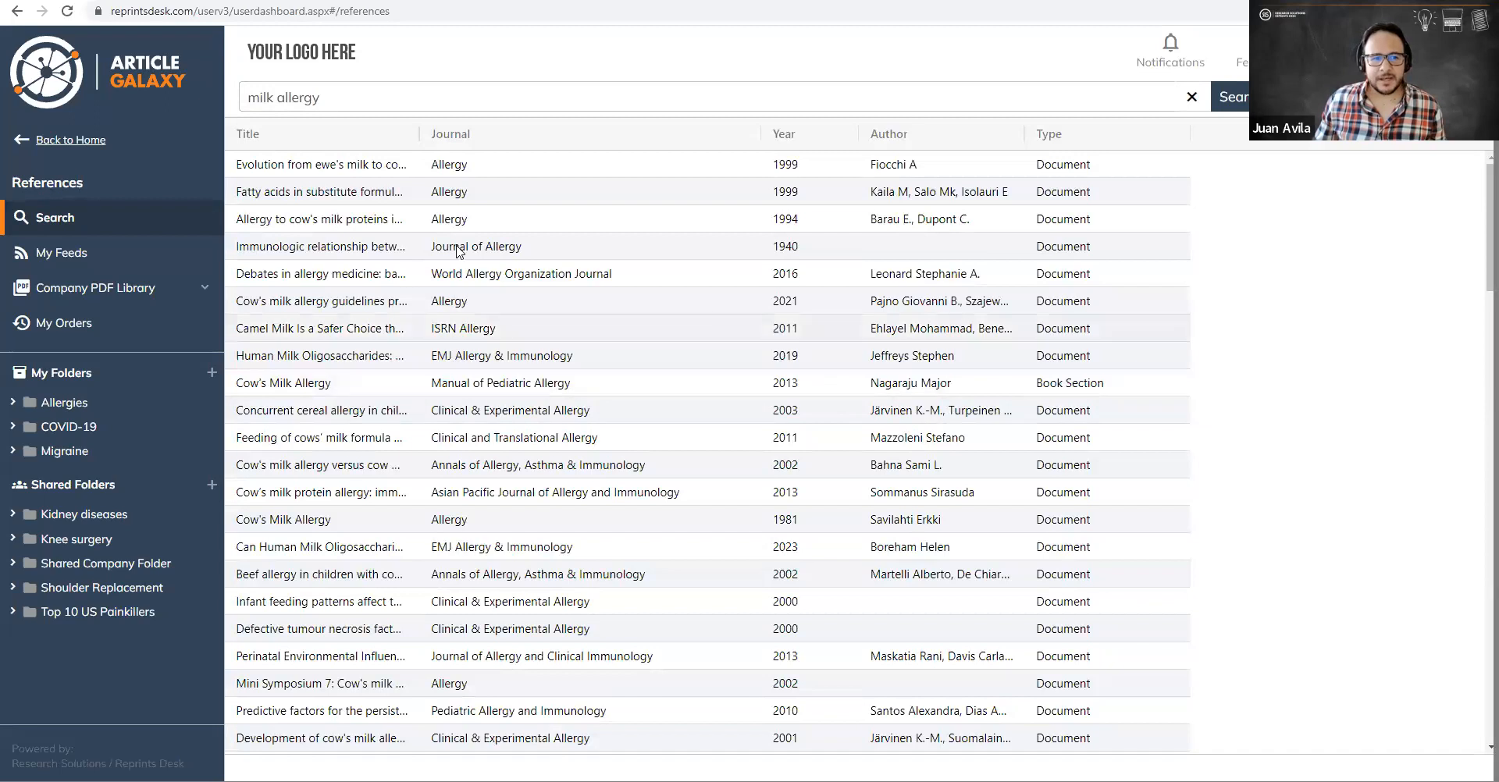
# Step: View the re-use rights for "Fatty acids in substitute formulas for cow's milk allergy" and close that page
pyautogui.click(344, 201)
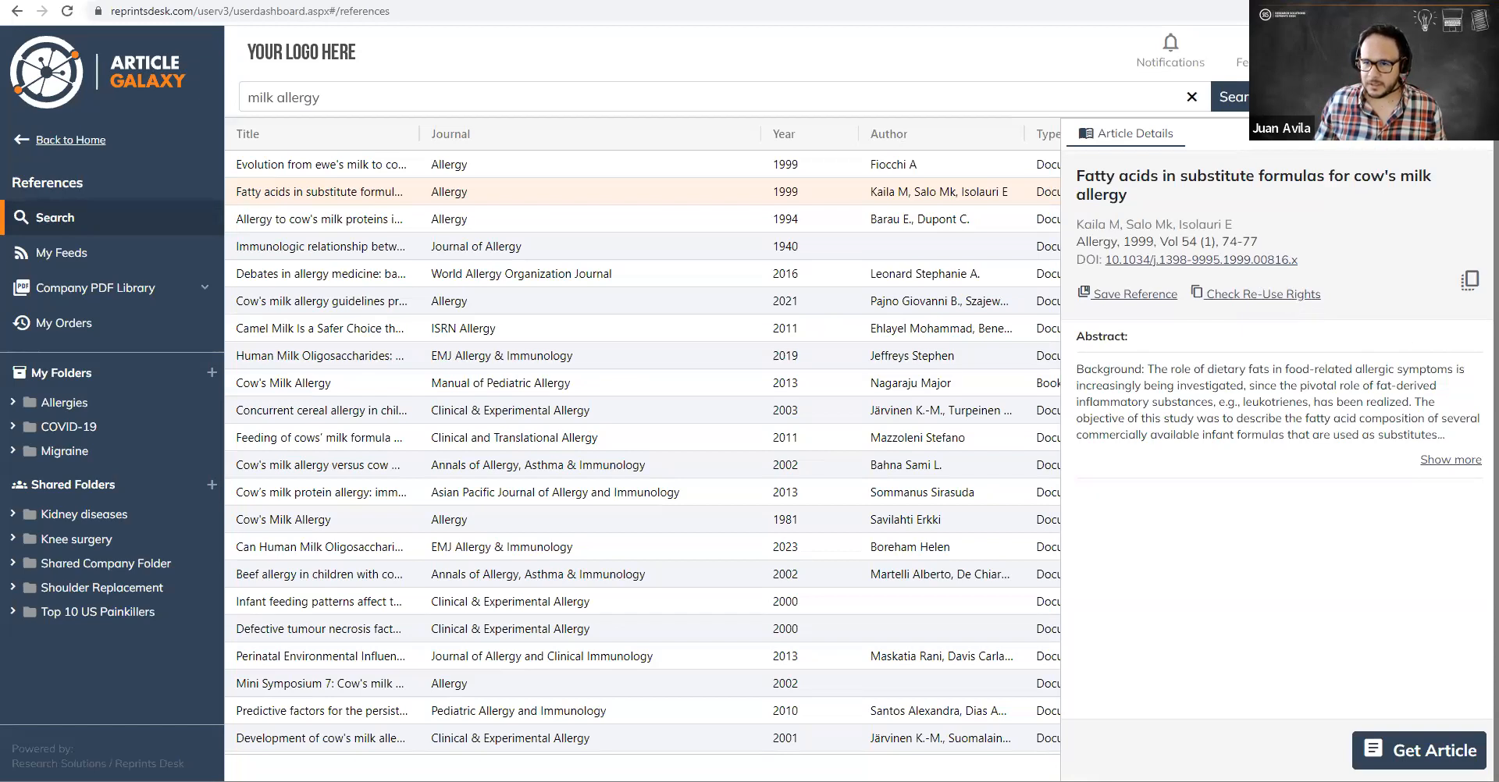
pyautogui.click(1288, 295)
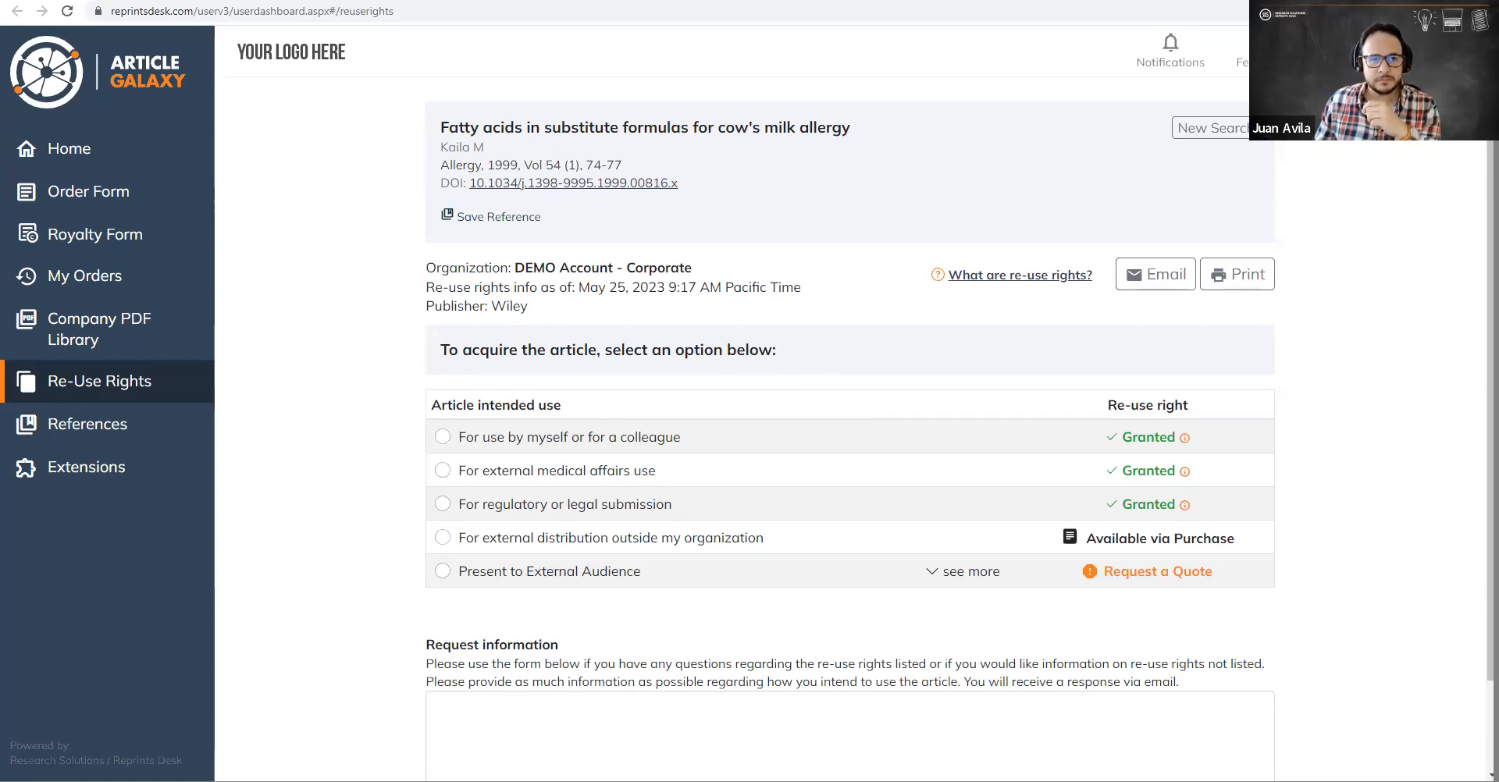
pyautogui.hotkey('ctrl', 'w')
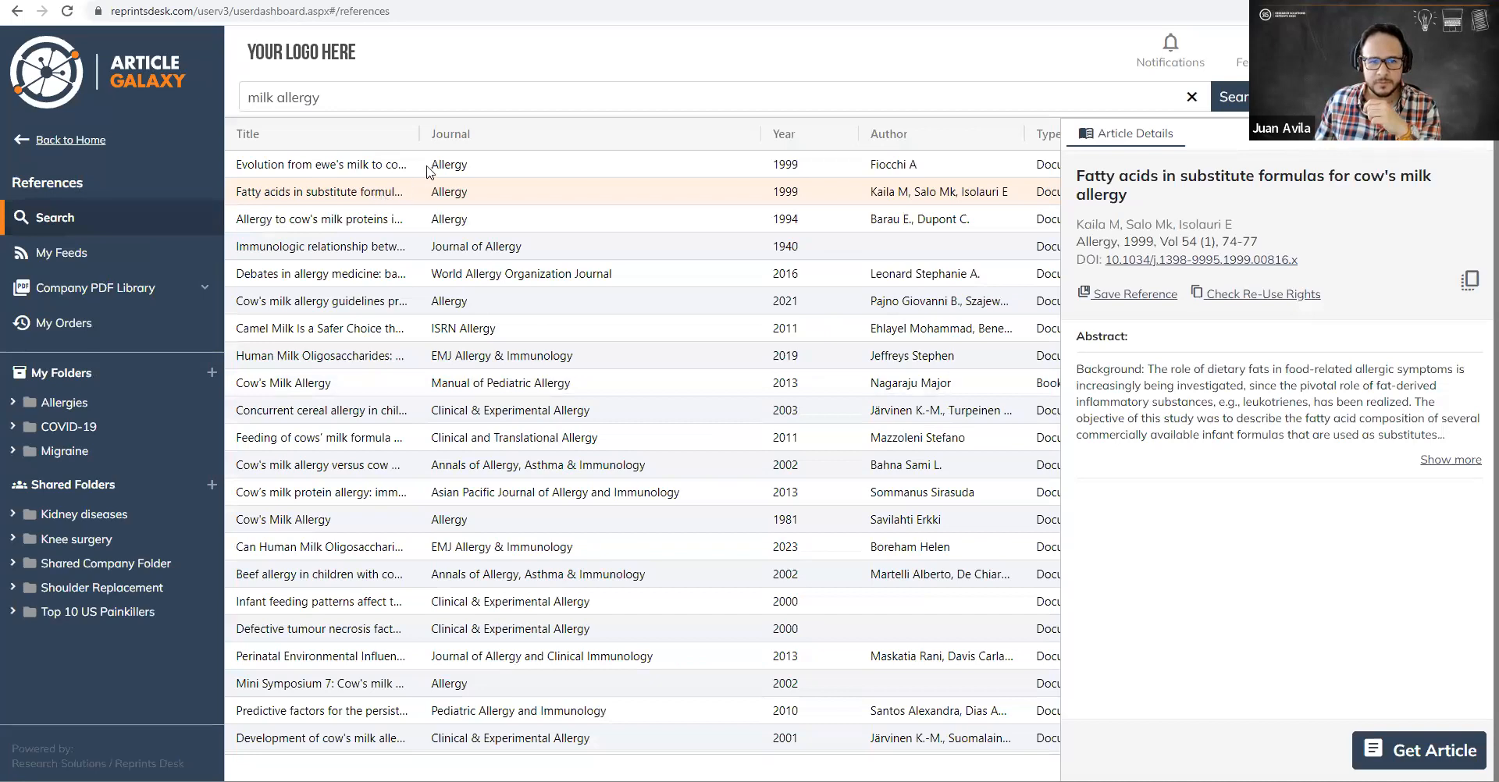
# Step: Widen the results' Title column and save "Fatty acids in substitute formulas for cow's milk allergy" into the Allergies folder
pyautogui.moveTo(491, 135); pyautogui.dragTo(493, 135)
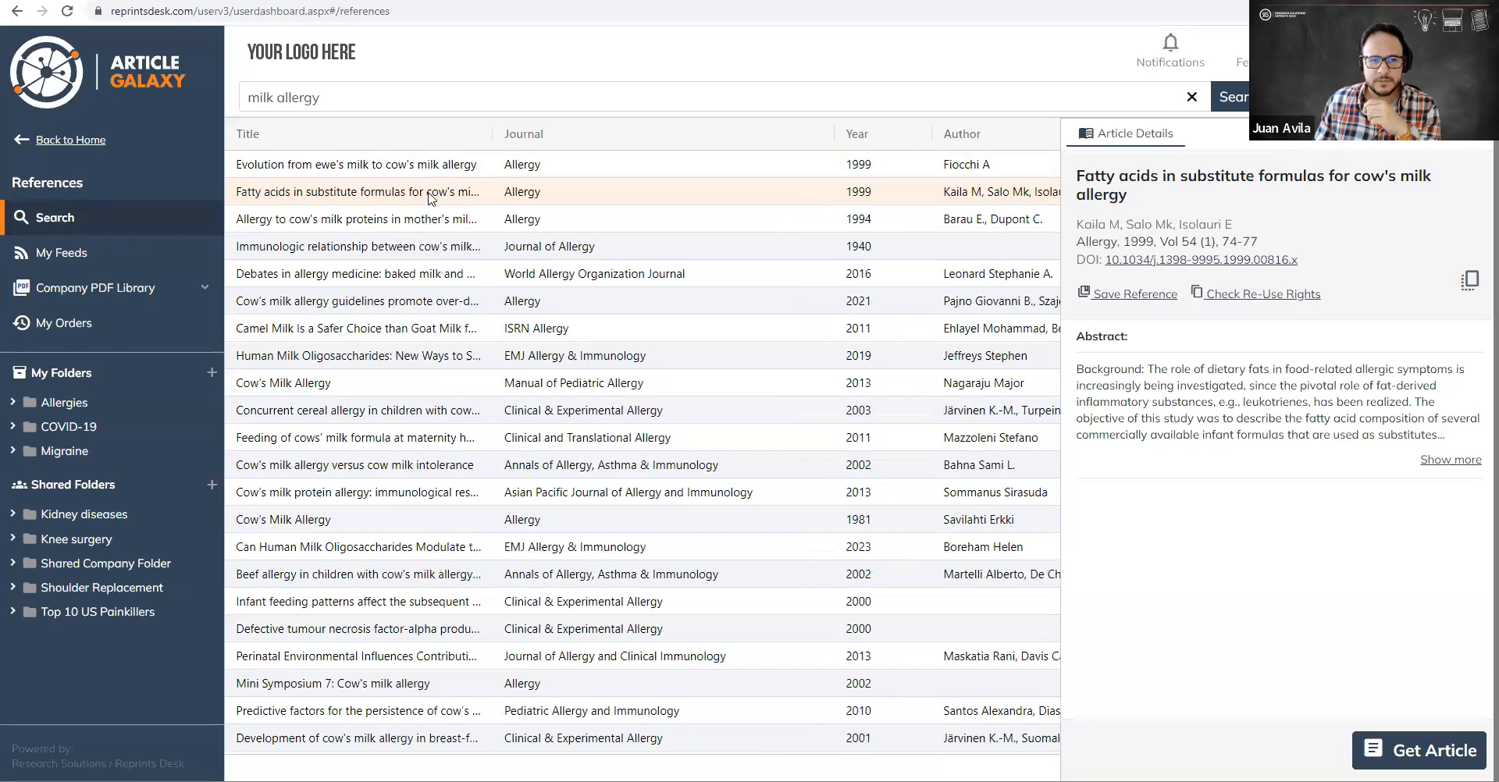
pyautogui.moveTo(434, 195); pyautogui.dragTo(114, 409)
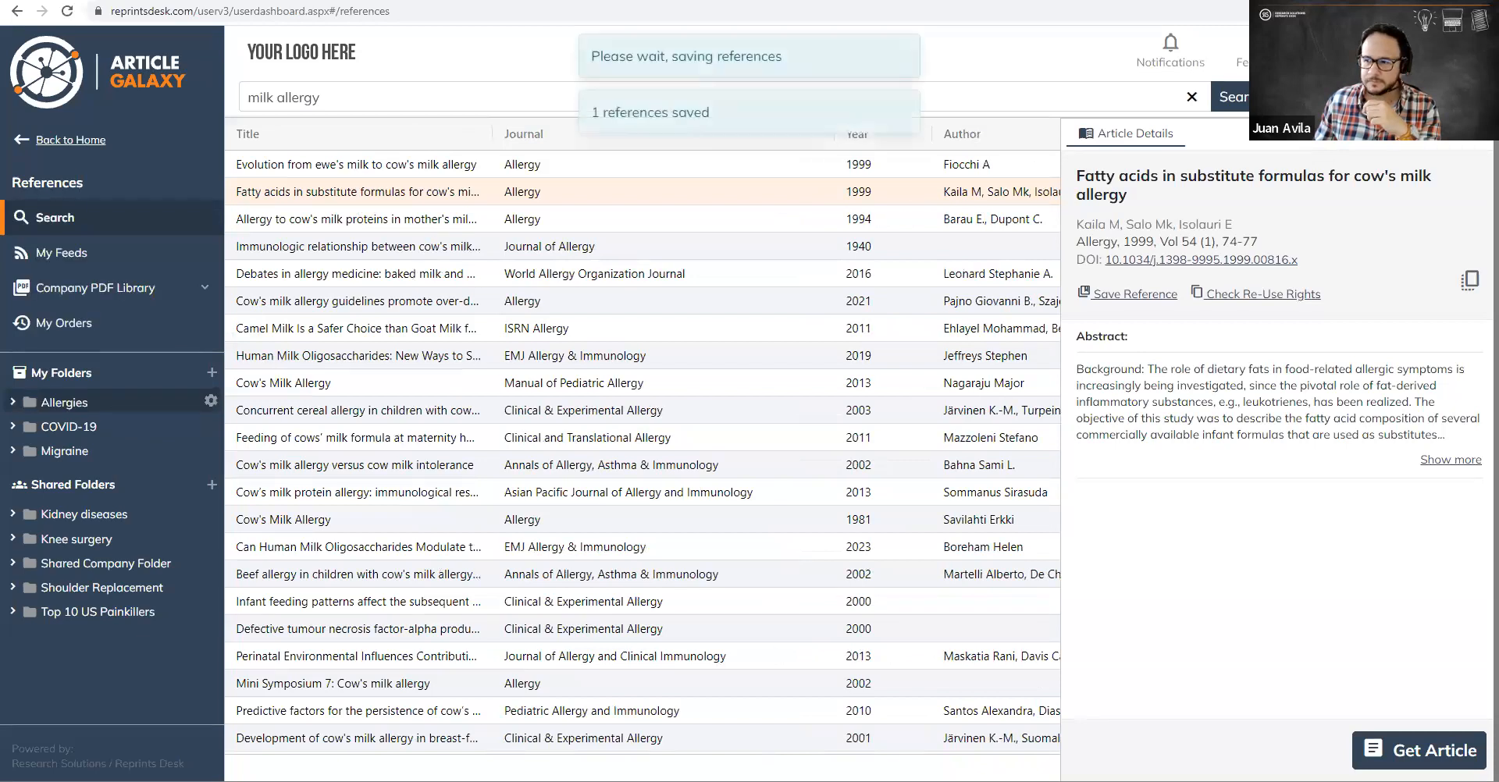
# Step: Open the Allergies folder and look over its folder management options
pyautogui.click(61, 407)
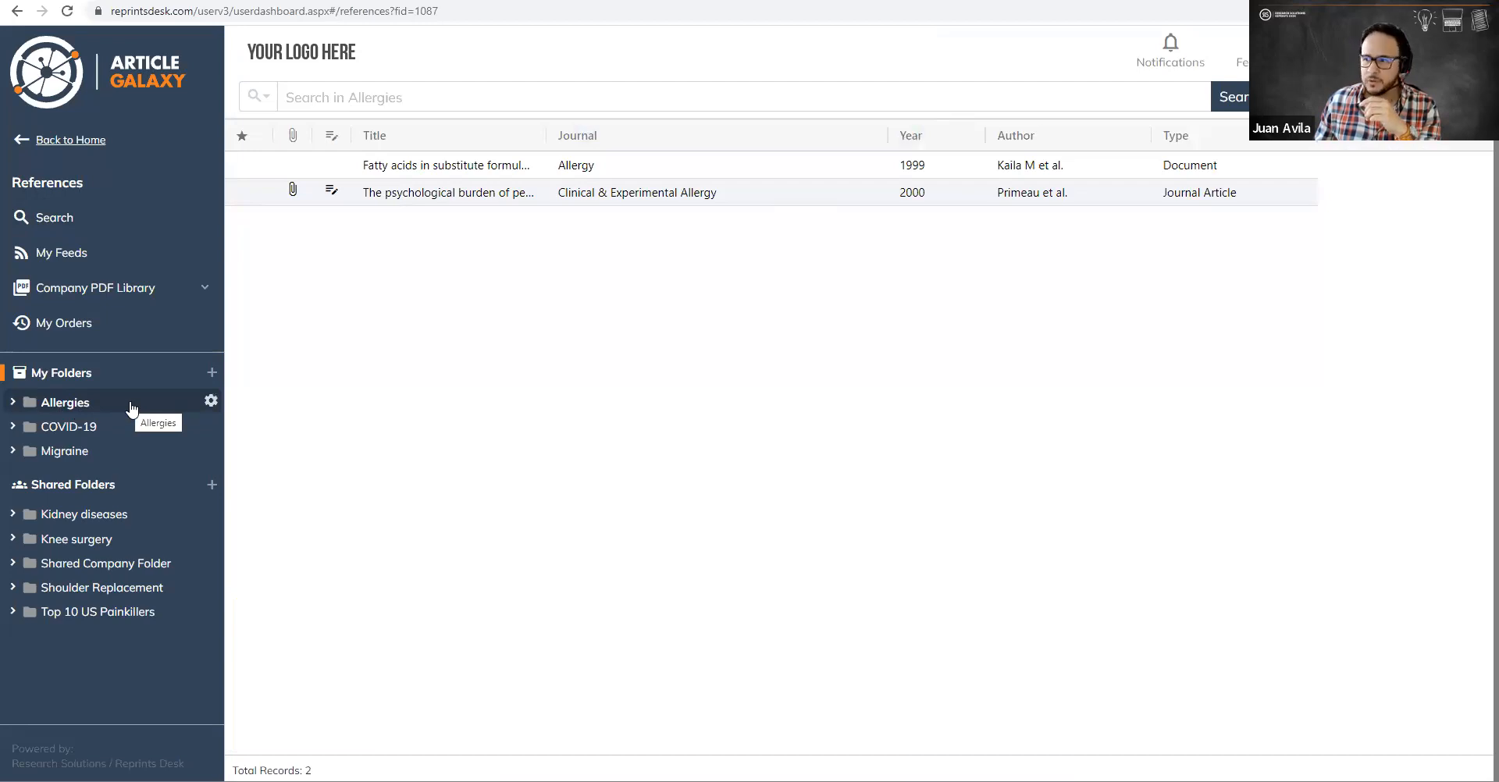
pyautogui.click(209, 403)
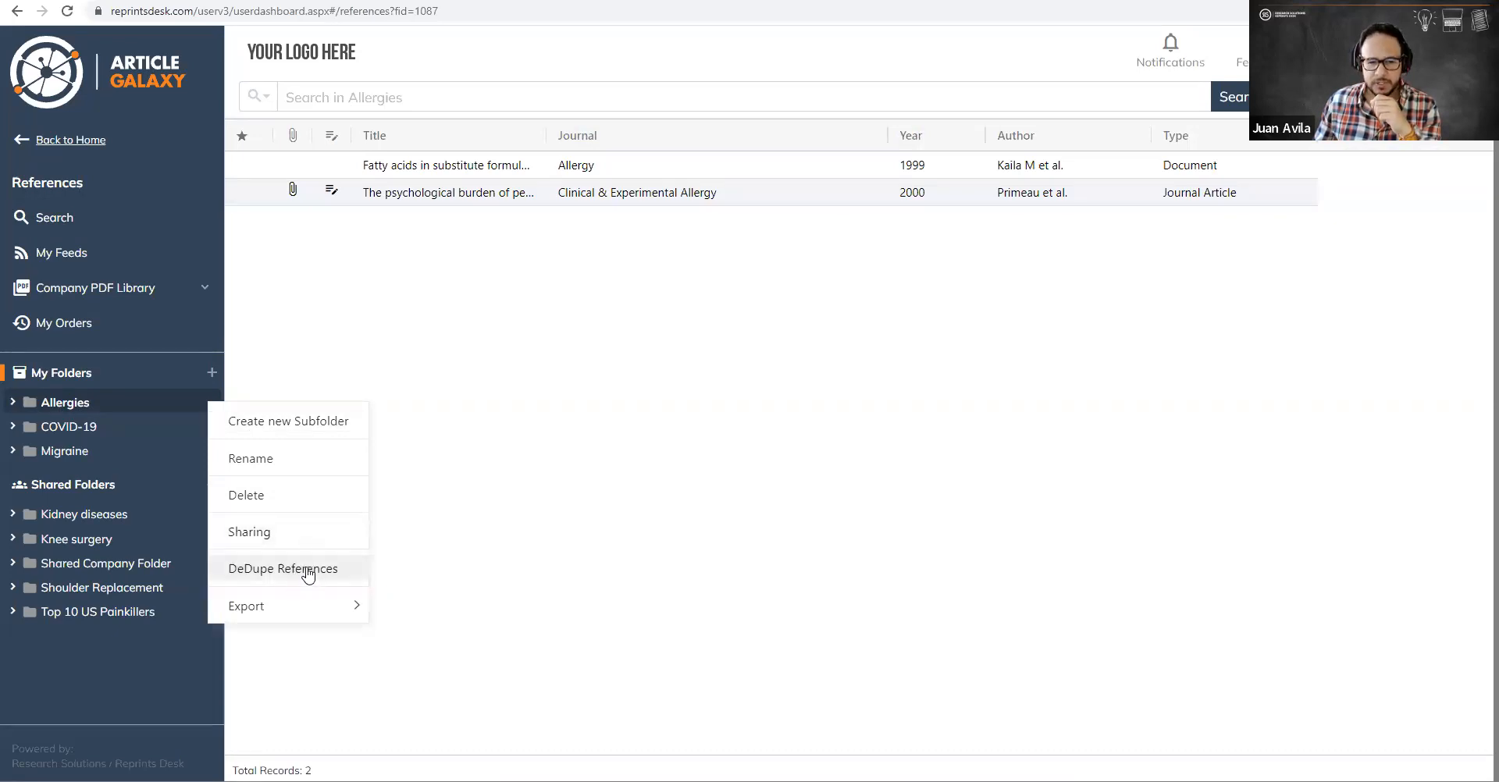
pyautogui.moveTo(297, 609)
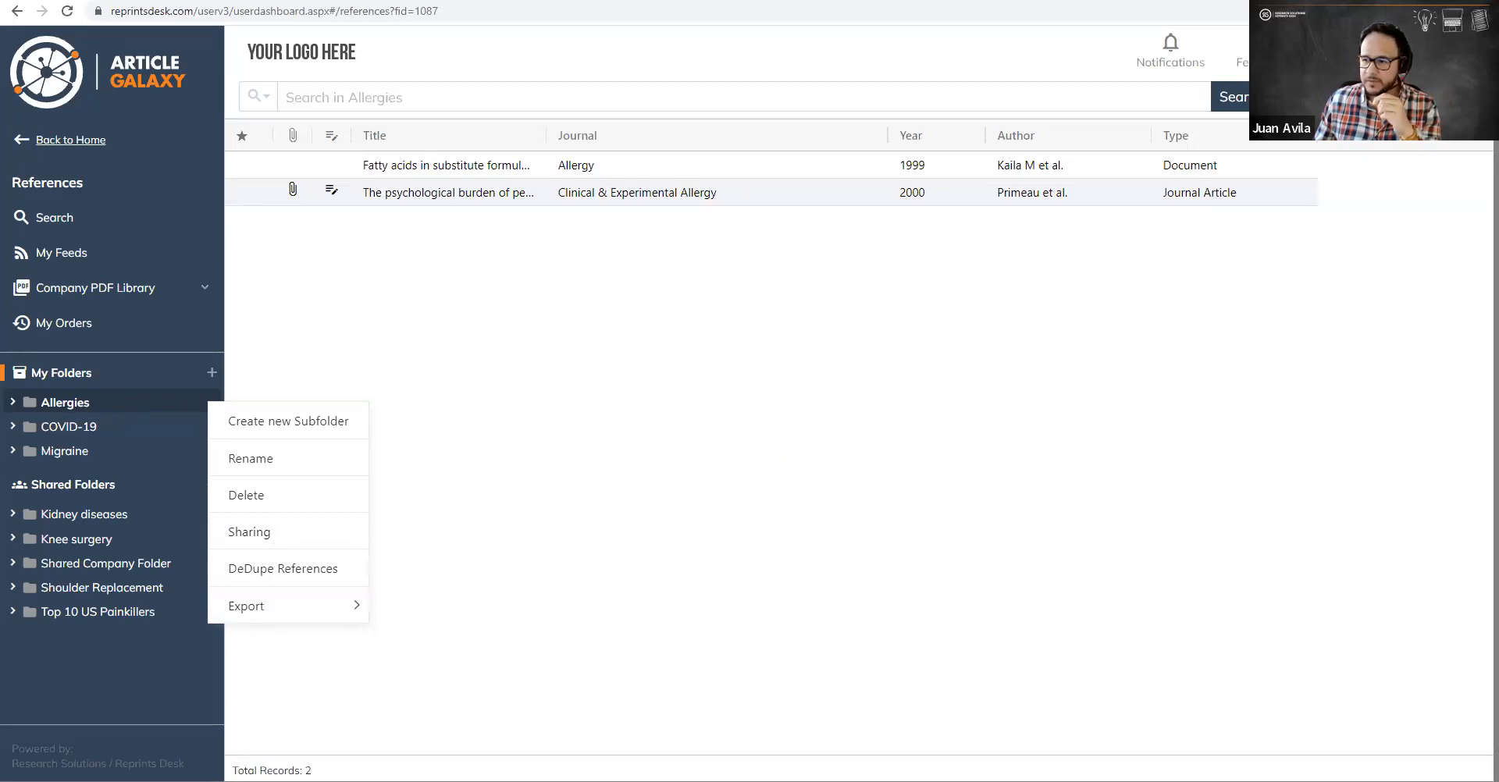
# Step: Run a duplicate reference check on the Migraine folder and view the duplicates of "chronic migraine"
pyautogui.click(83, 452)
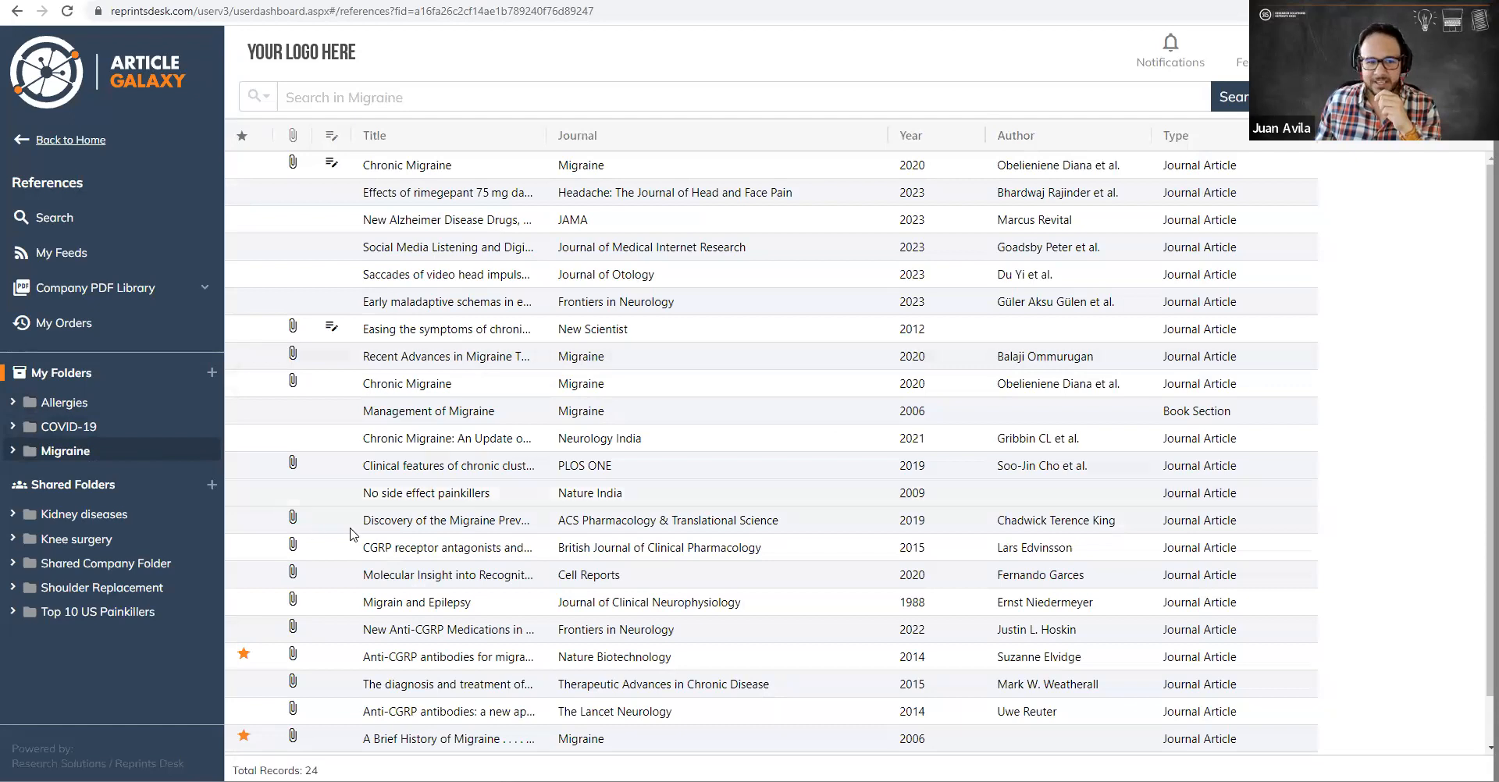
pyautogui.click(218, 455)
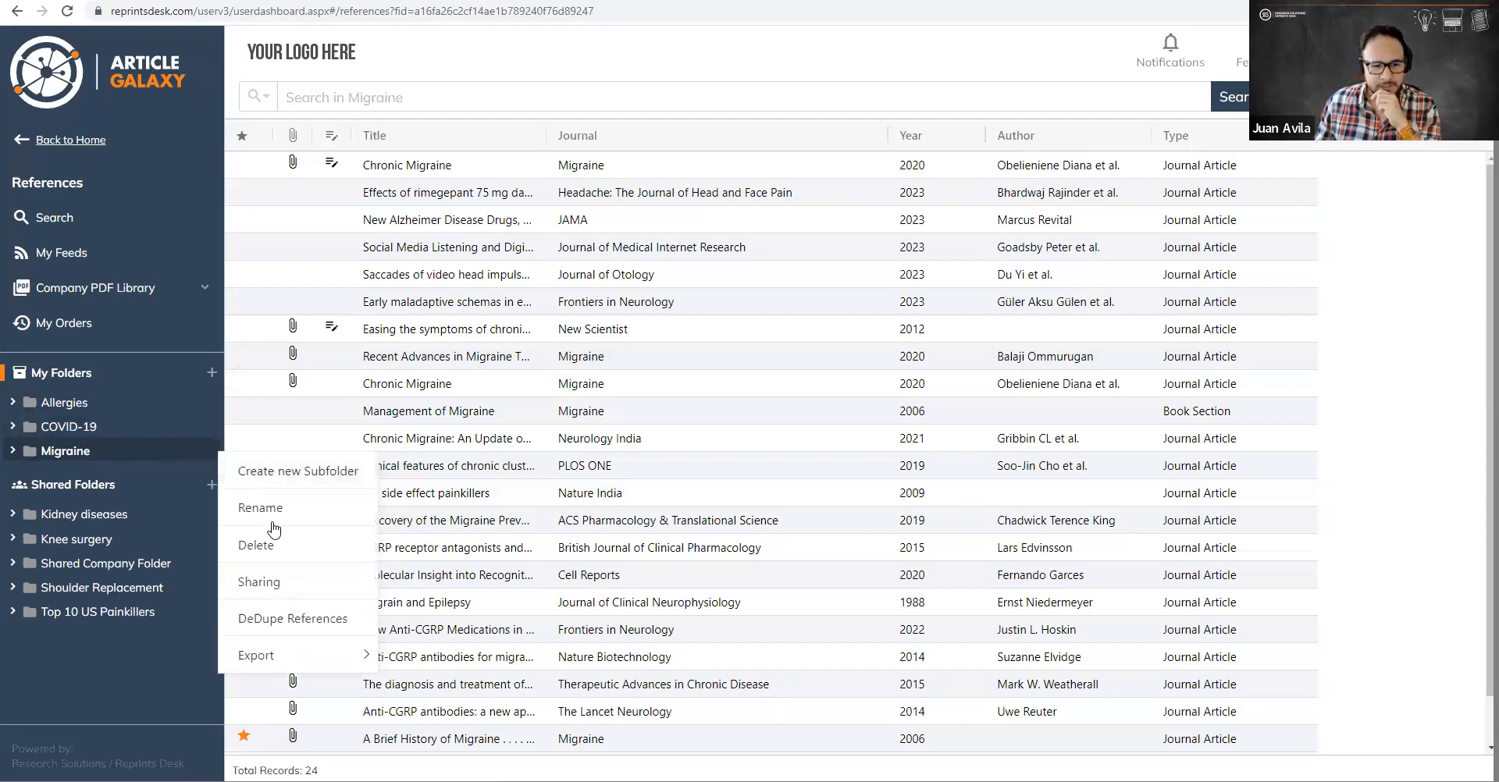
pyautogui.click(285, 620)
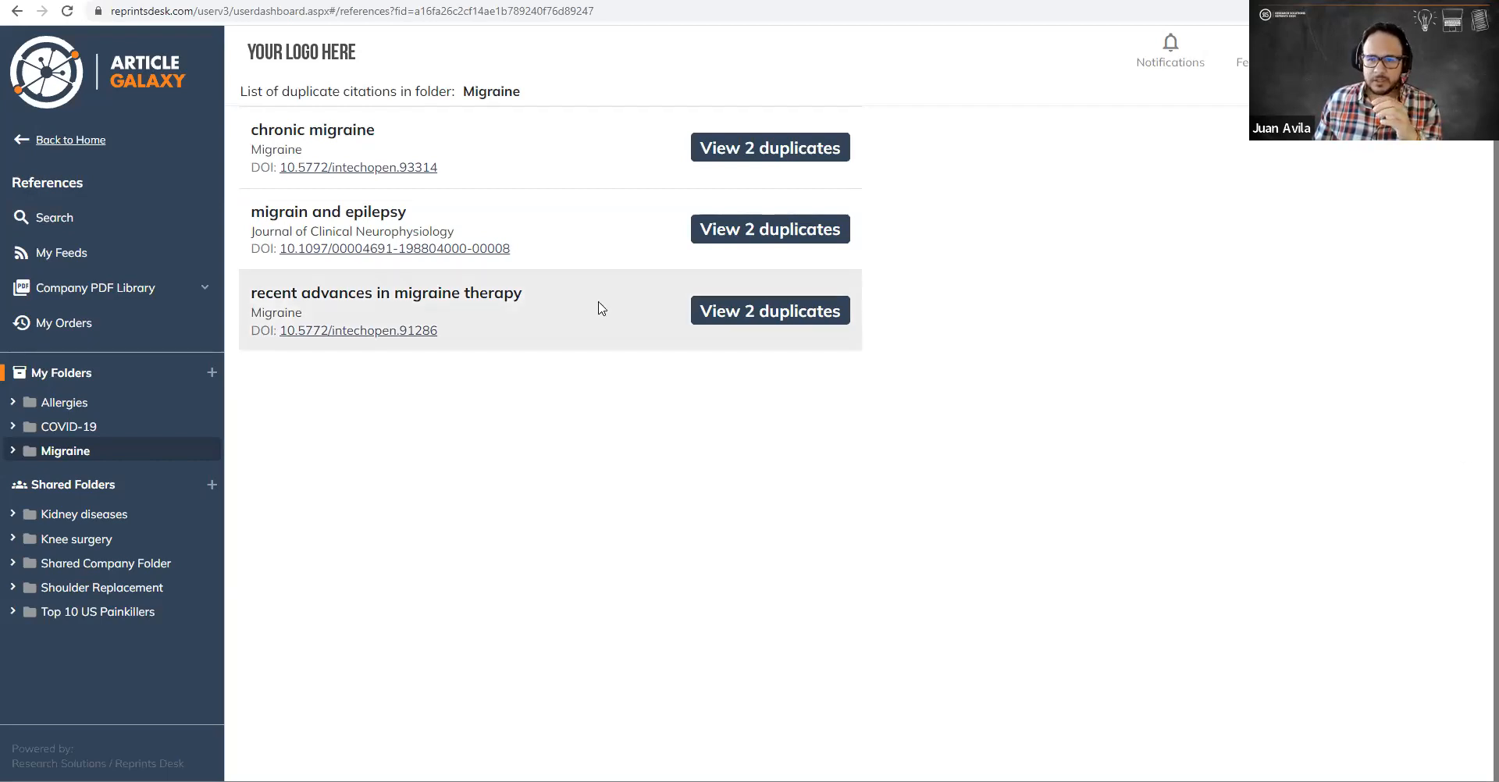
pyautogui.click(734, 160)
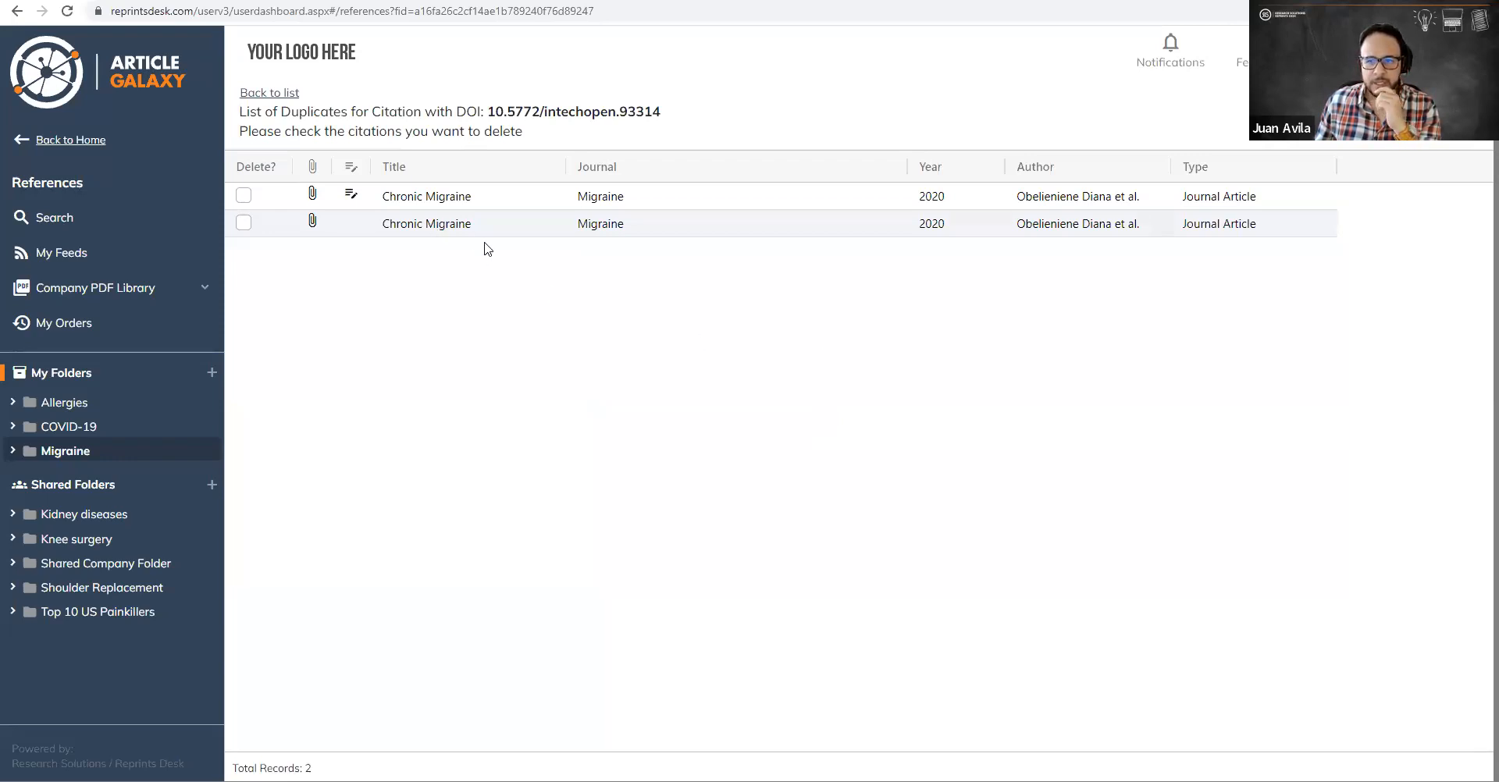
# Step: Check the details of both Chronic Migraine duplicates, then look through the second copy's PDF and close it
pyautogui.click(447, 203)
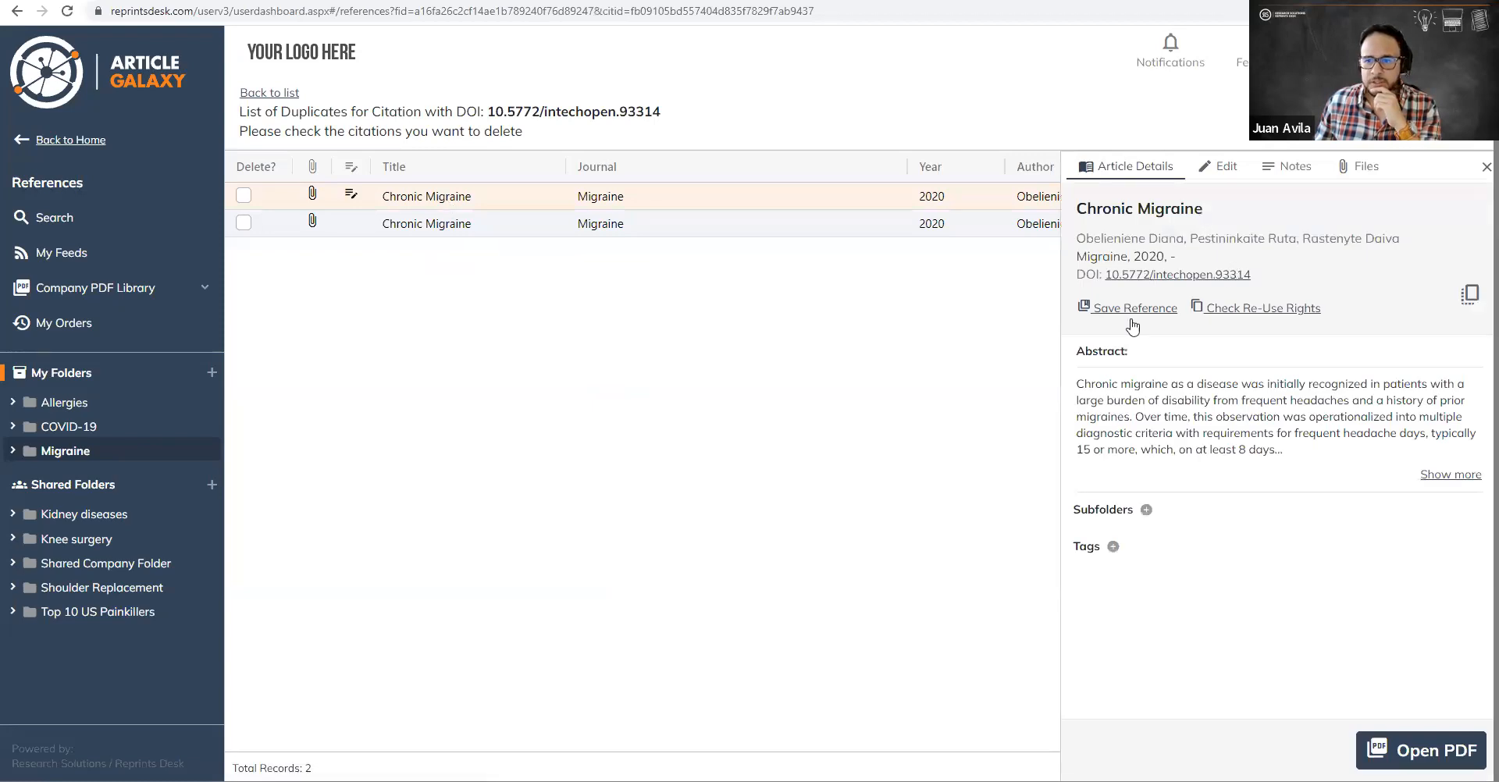
pyautogui.click(398, 228)
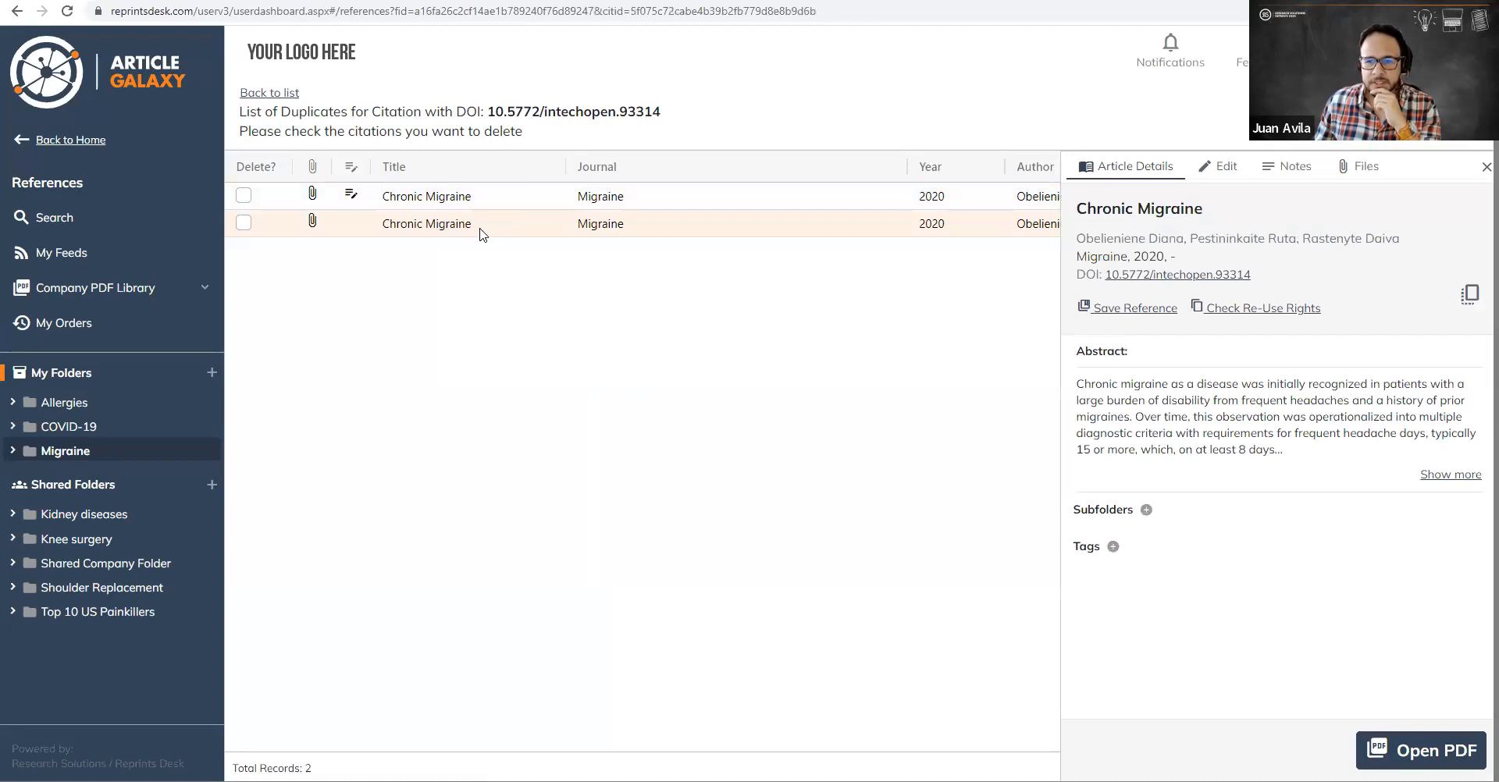
pyautogui.click(1401, 746)
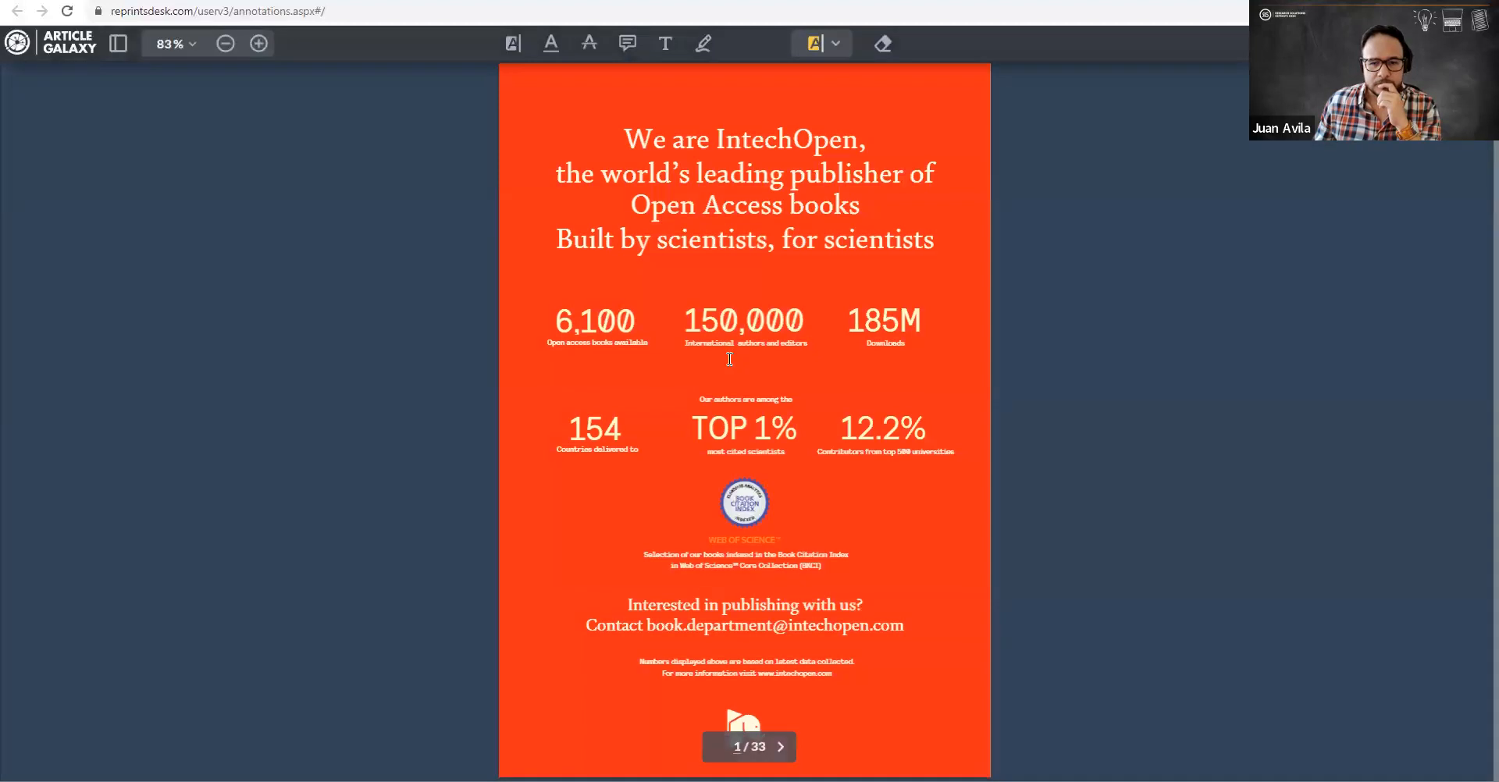
pyautogui.scroll(-8, 729, 359)
pyautogui.scroll(-6, 729, 359)
pyautogui.scroll(10, 729, 359)
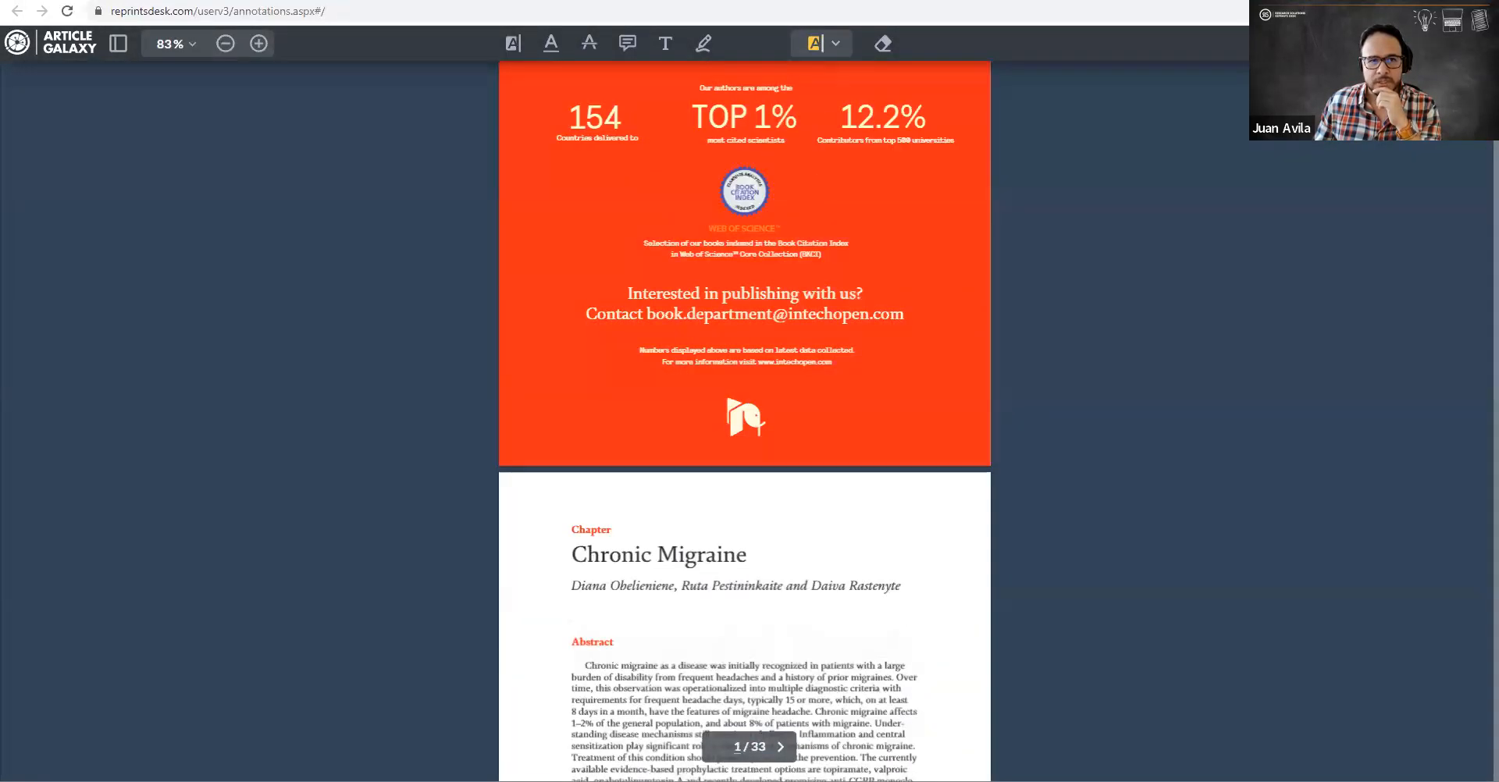
pyautogui.click(390, 2)
# Step: Examine the annotations in the first Chronic Migraine duplicate's PDF, then close the PDF and the article details
pyautogui.click(447, 198)
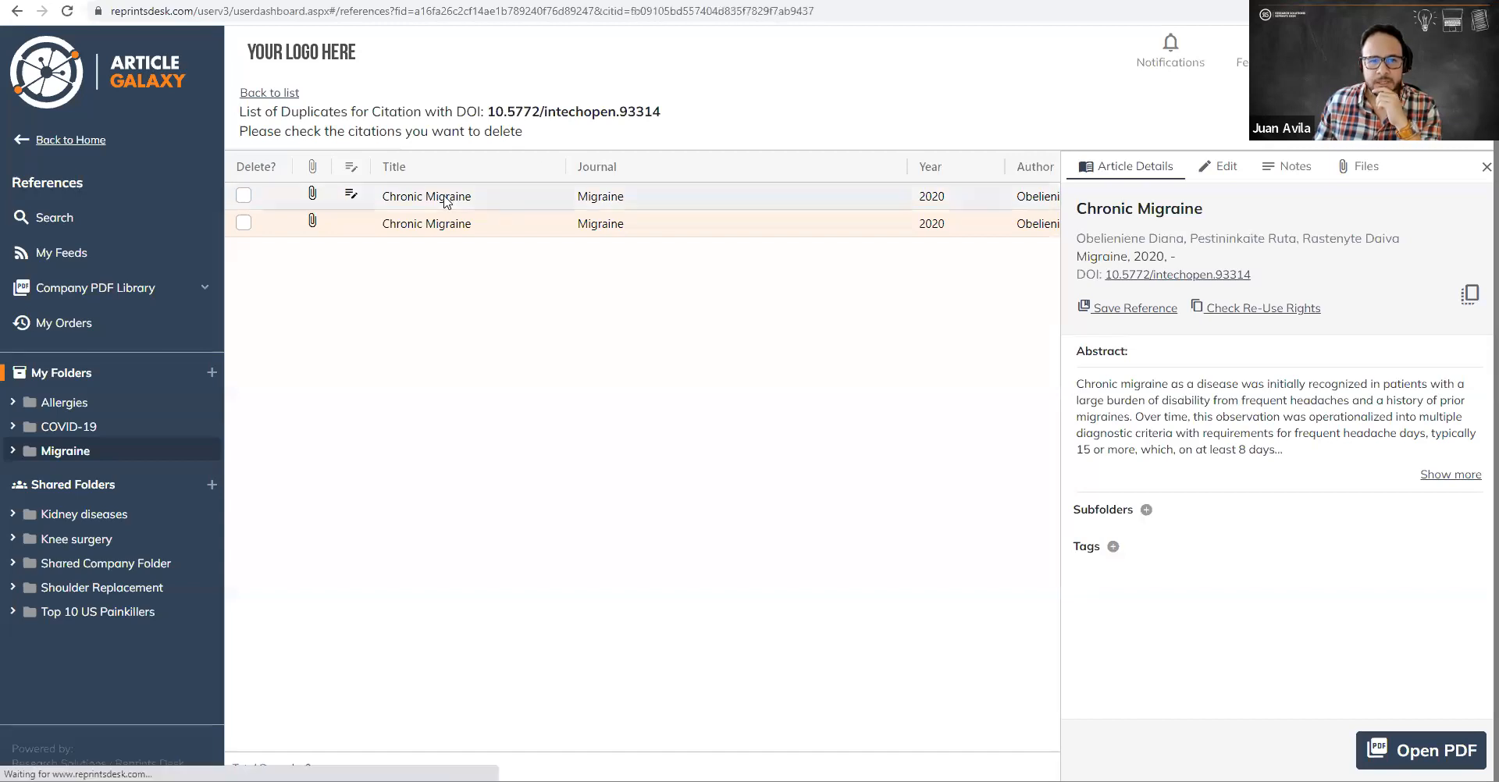
pyautogui.click(1387, 748)
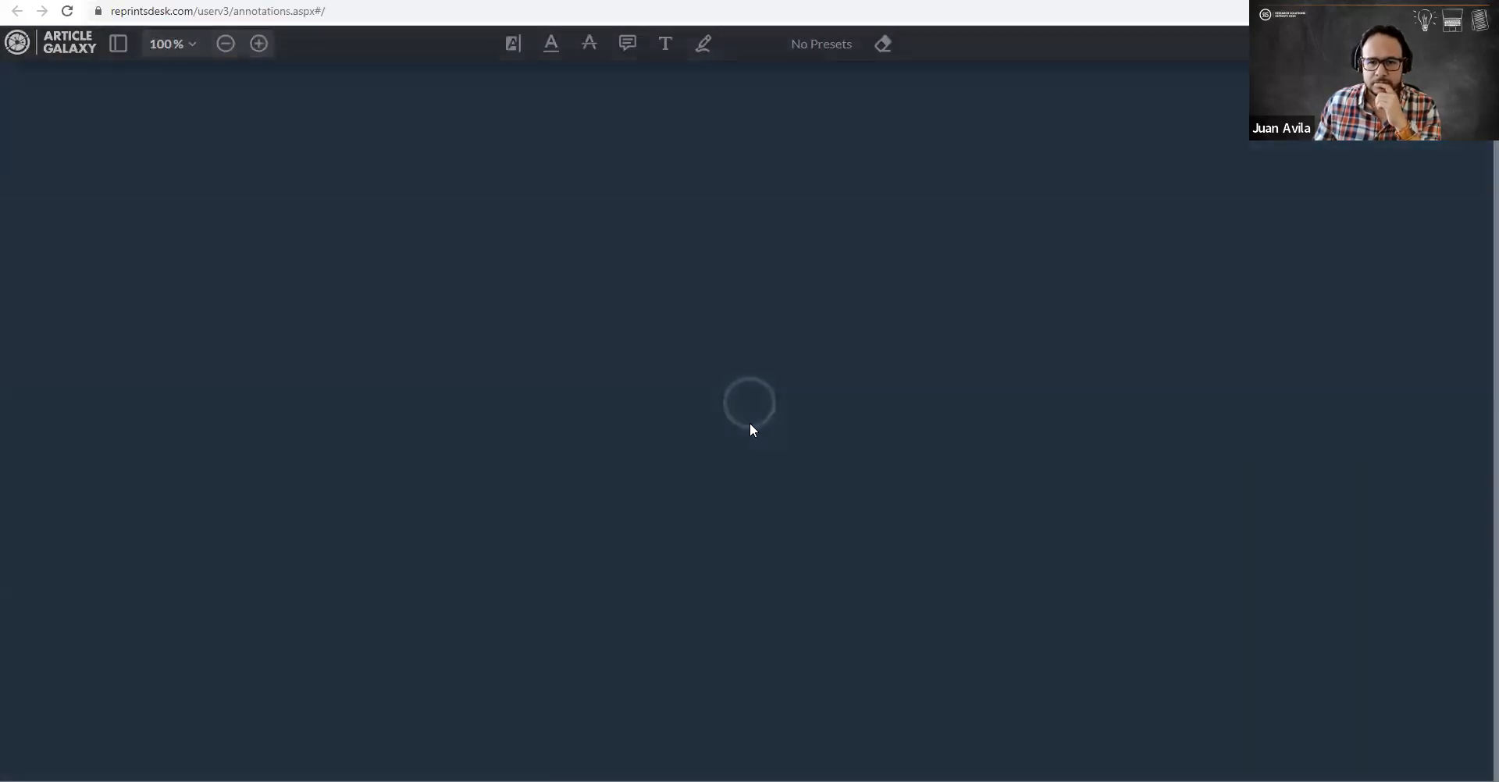
pyautogui.scroll(-8, 669, 424)
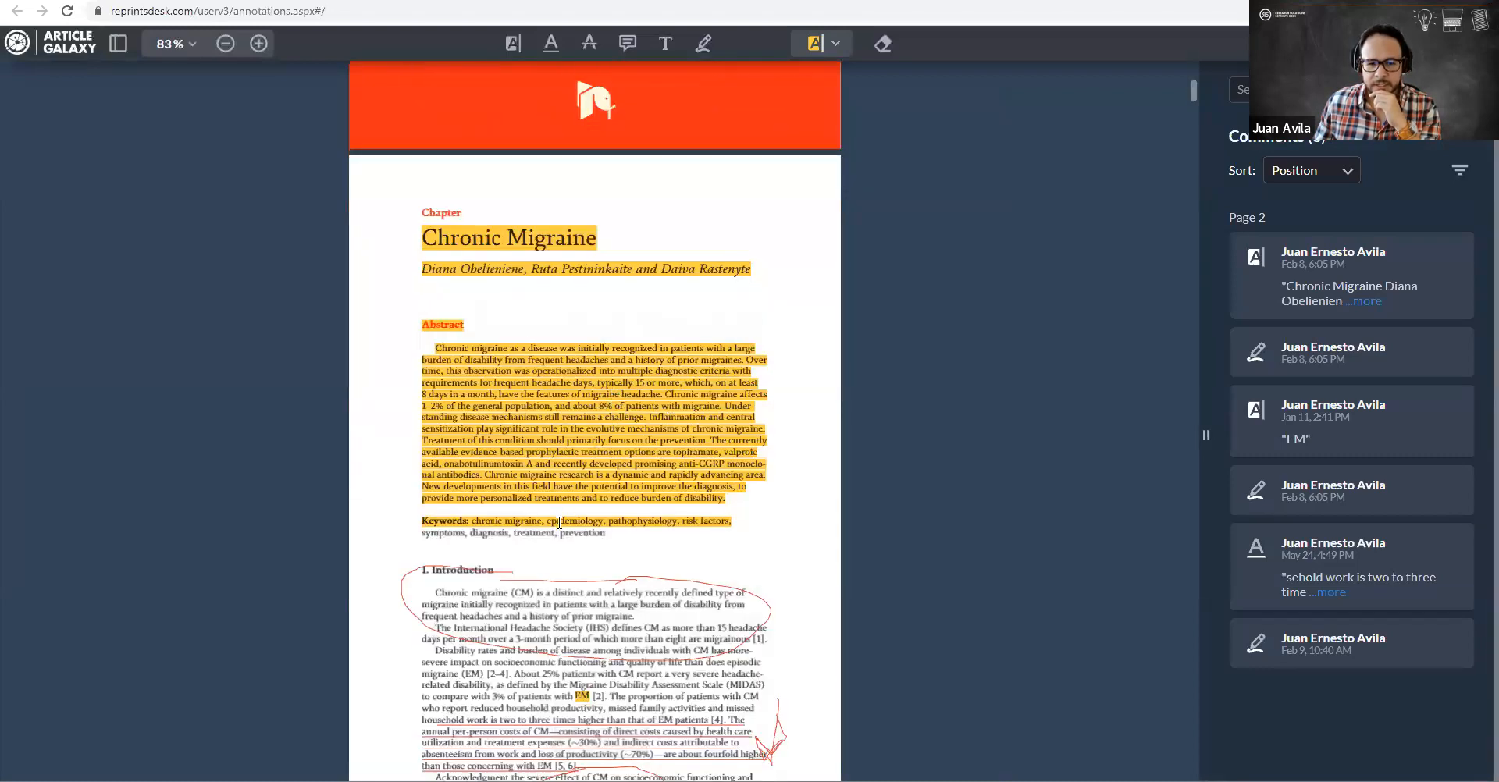
pyautogui.scroll(-2, 695, 550)
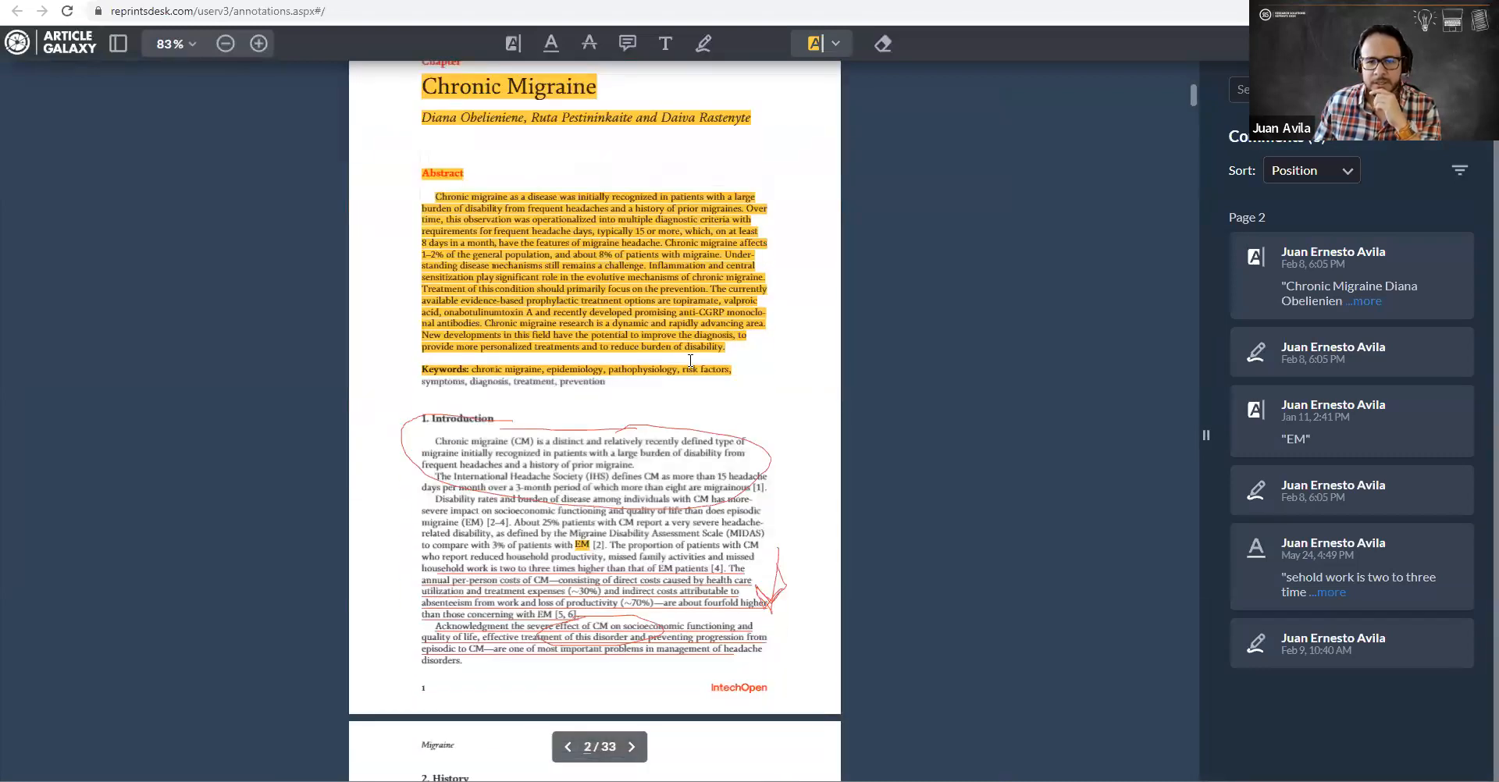
pyautogui.scroll(7, 707, 497)
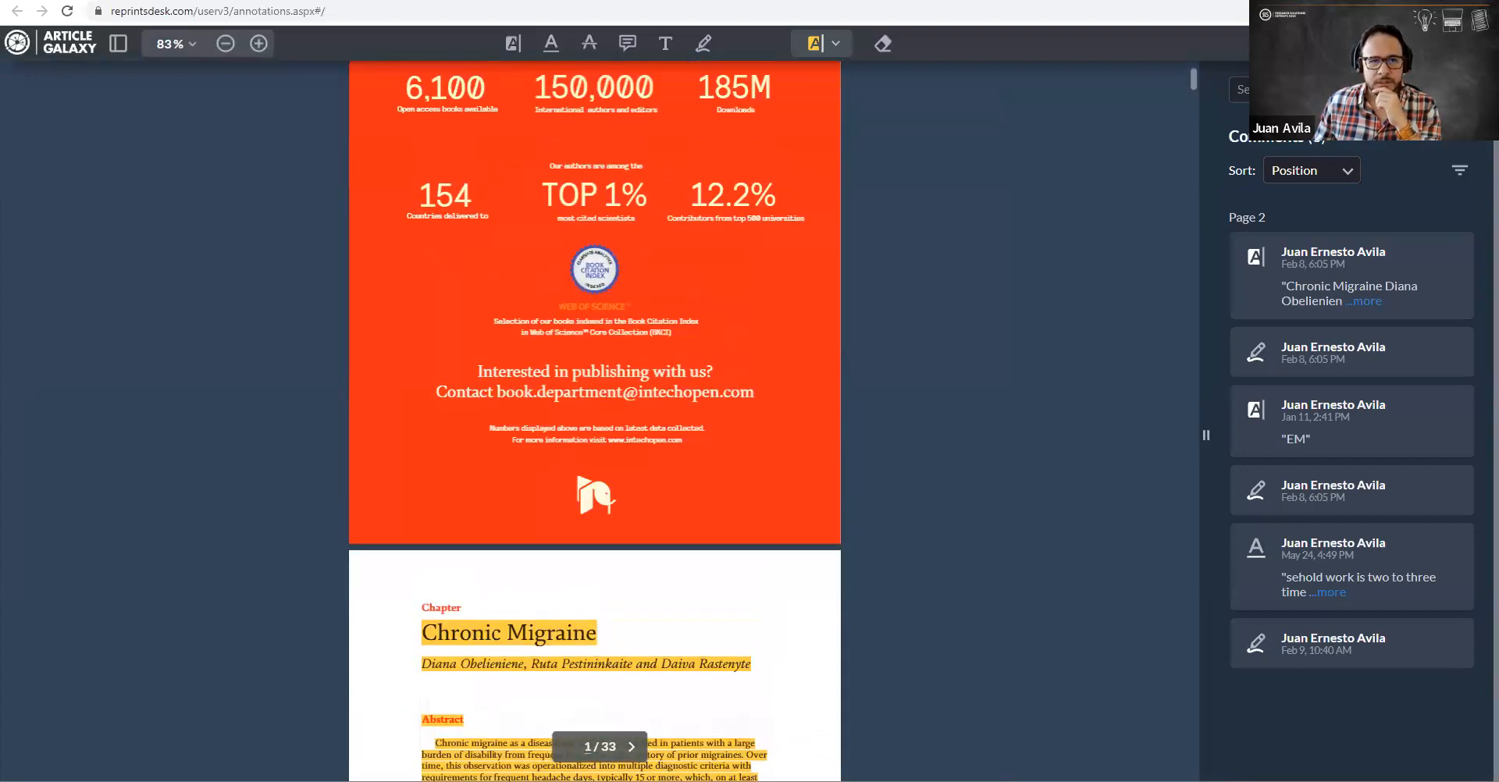
pyautogui.click(366, 1)
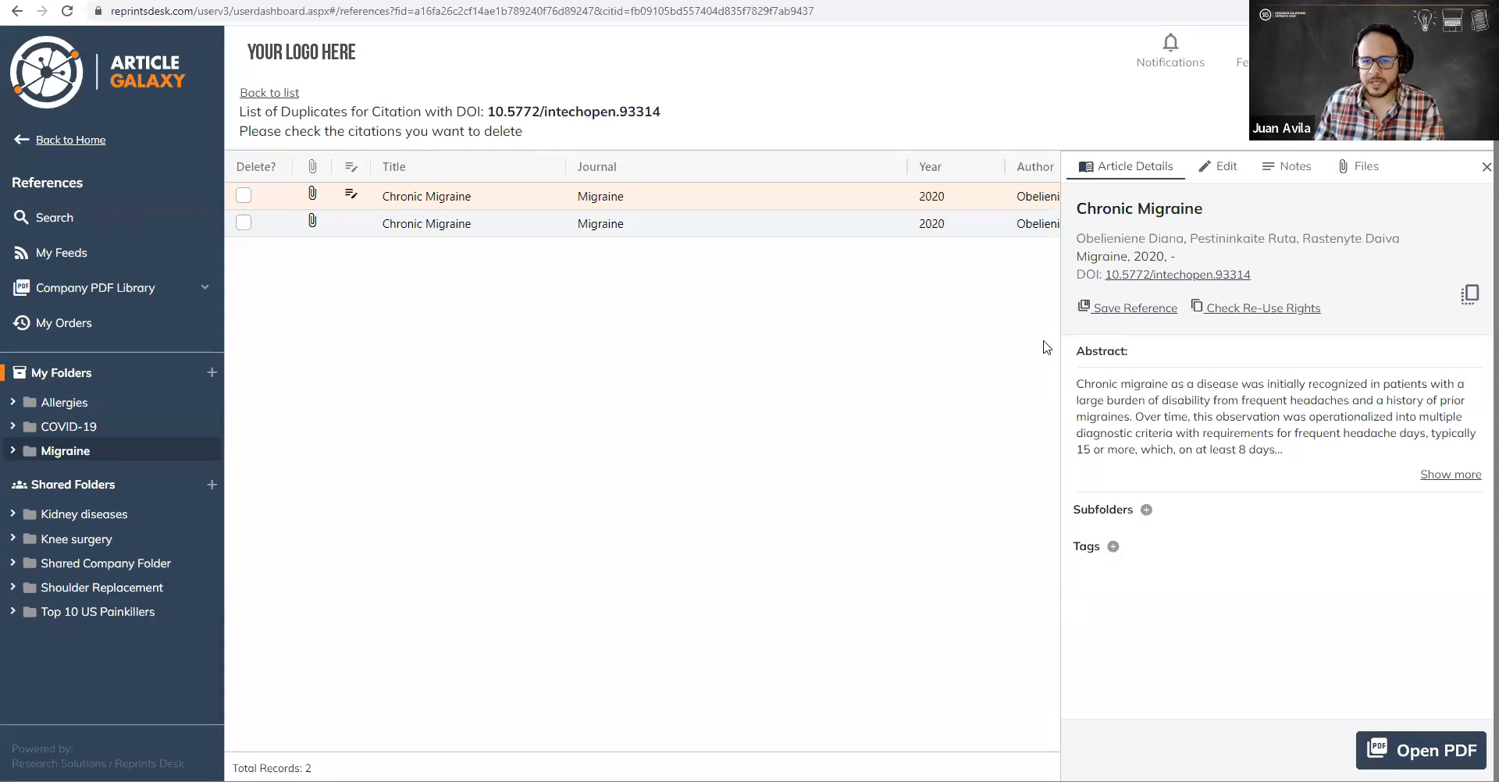
pyautogui.click(1486, 166)
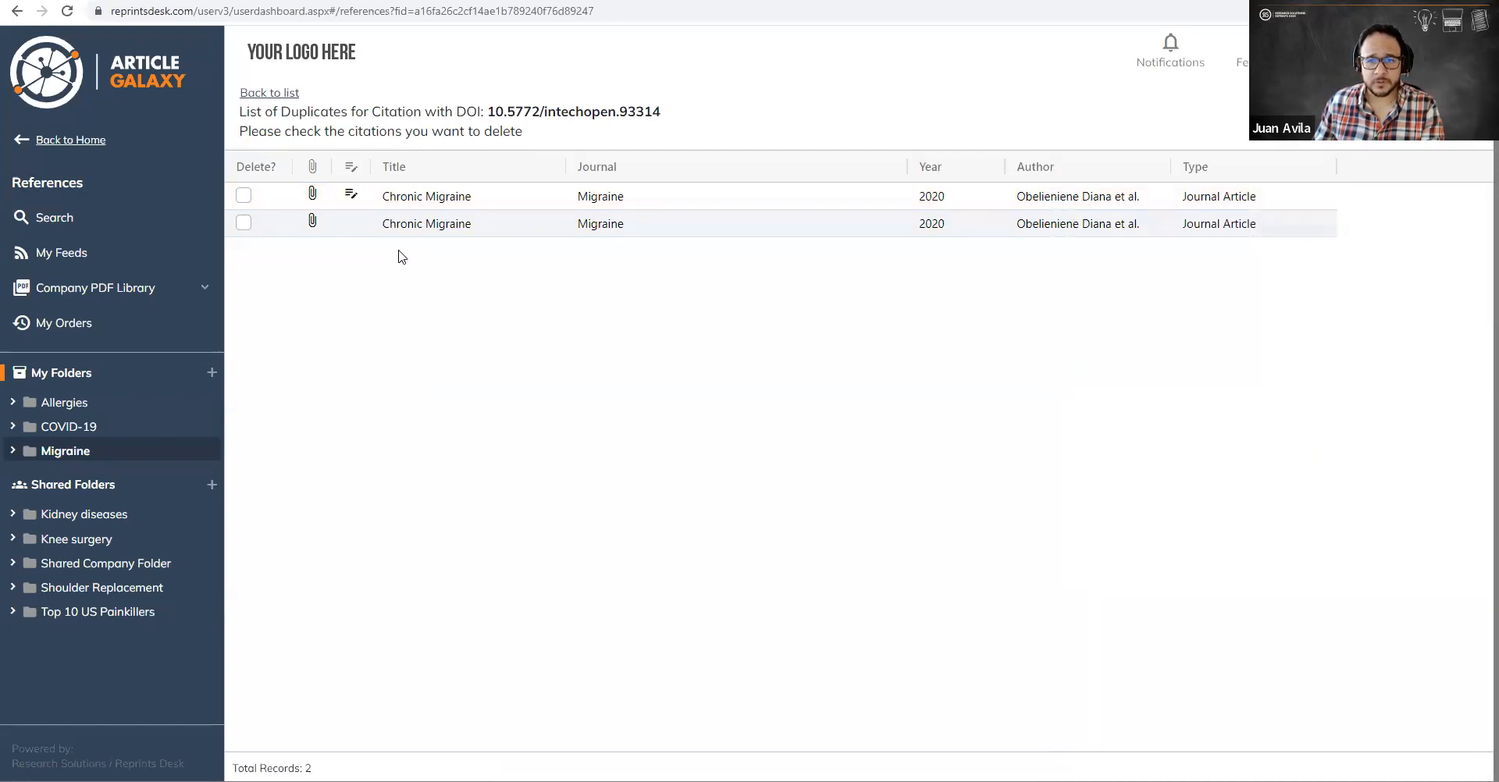
# Step: Mark the first Chronic Migraine duplicate for deletion and remove it from the folder
pyautogui.click(243, 196)
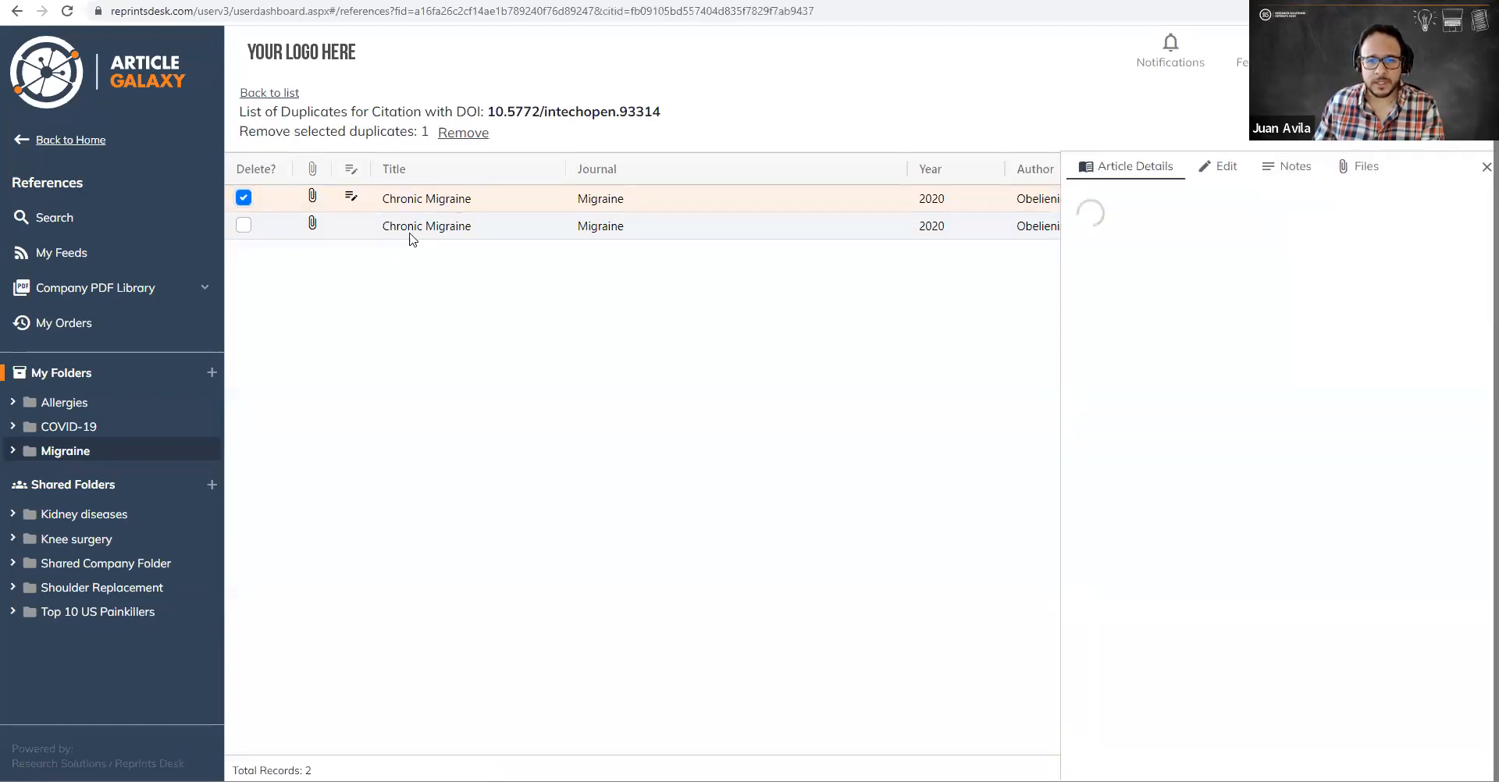
pyautogui.click(465, 133)
pyautogui.click(969, 184)
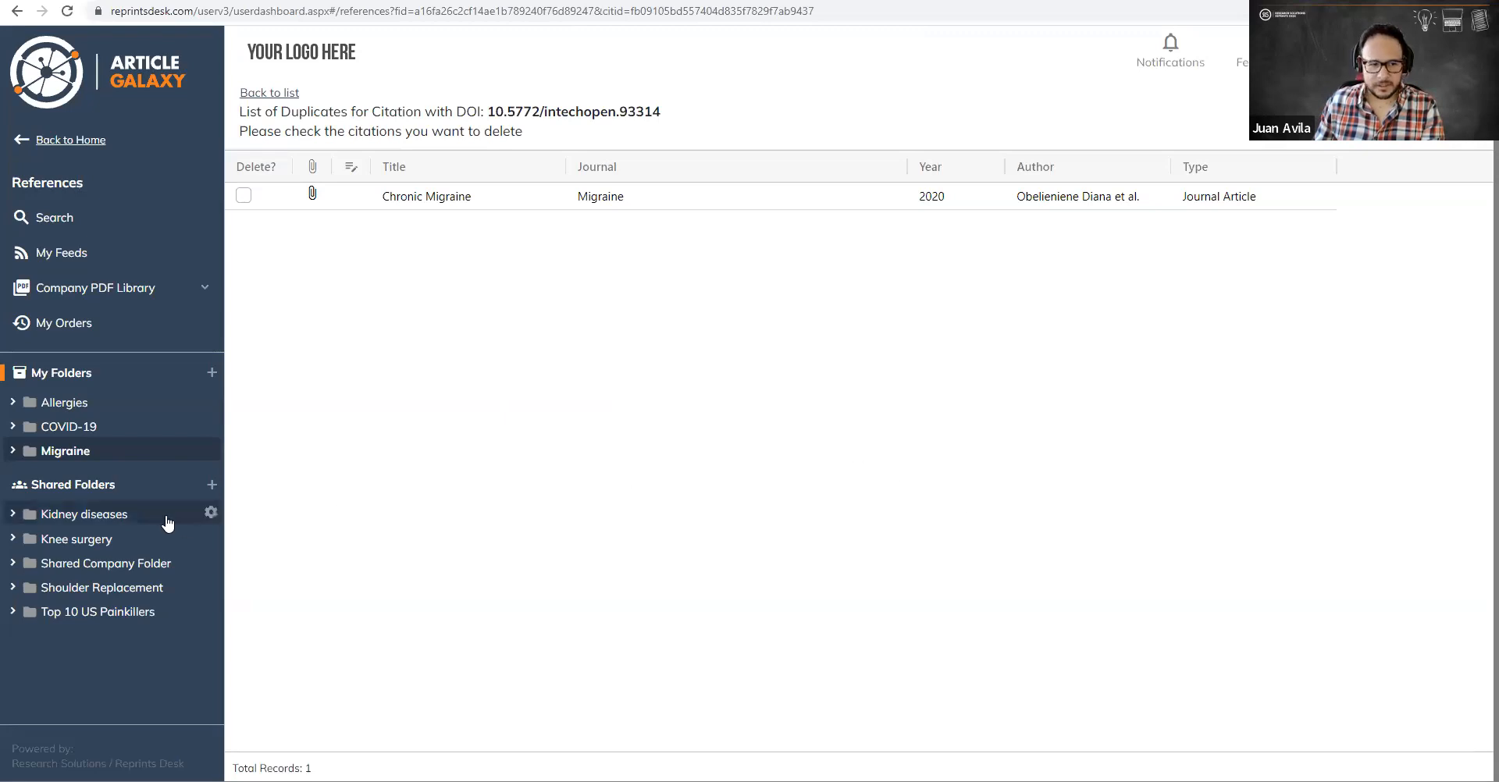
# Step: Return to the Migraine folder's reference list and bulk export the folder's PDFs
pyautogui.click(81, 451)
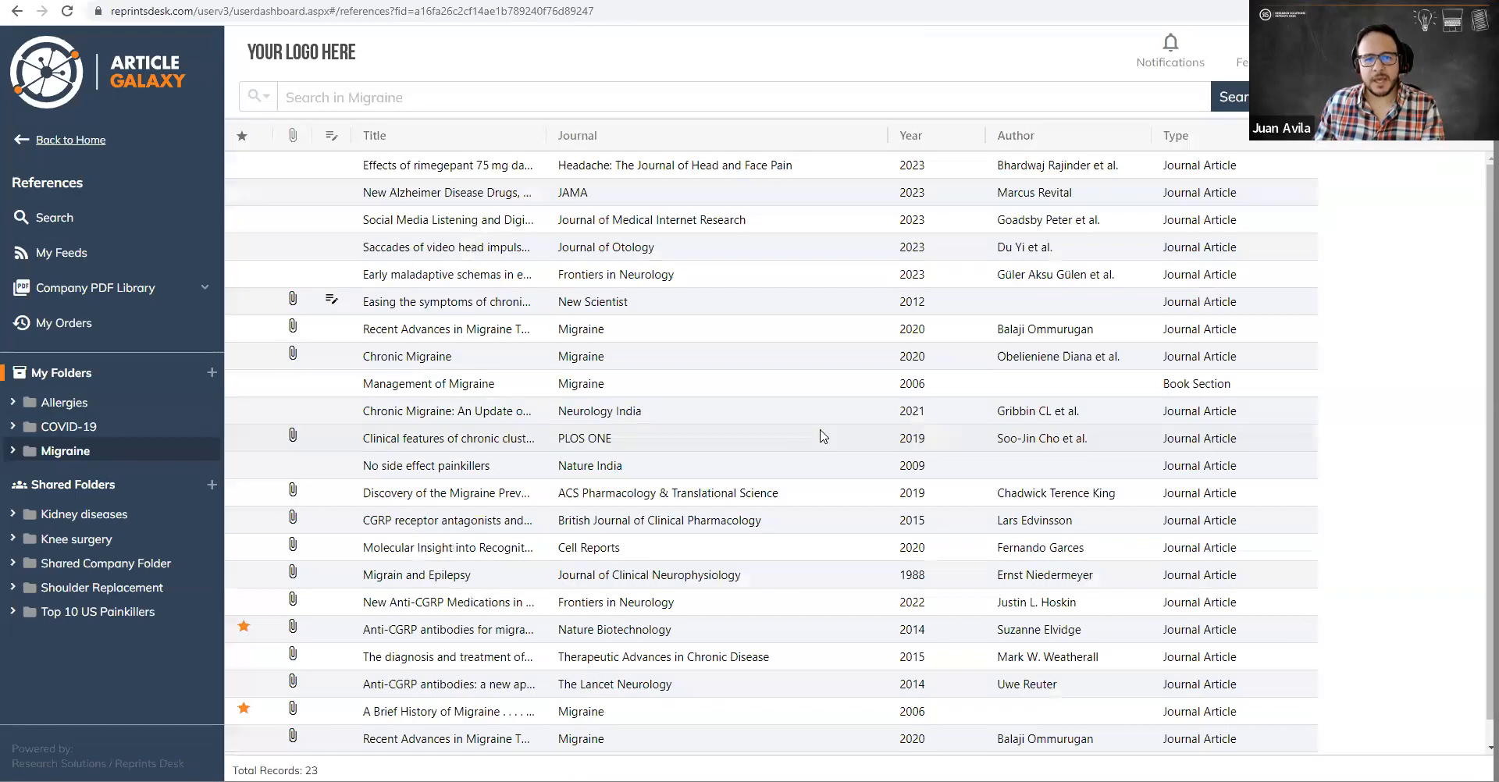
pyautogui.scroll(-1, 783, 458)
pyautogui.scroll(1, 783, 459)
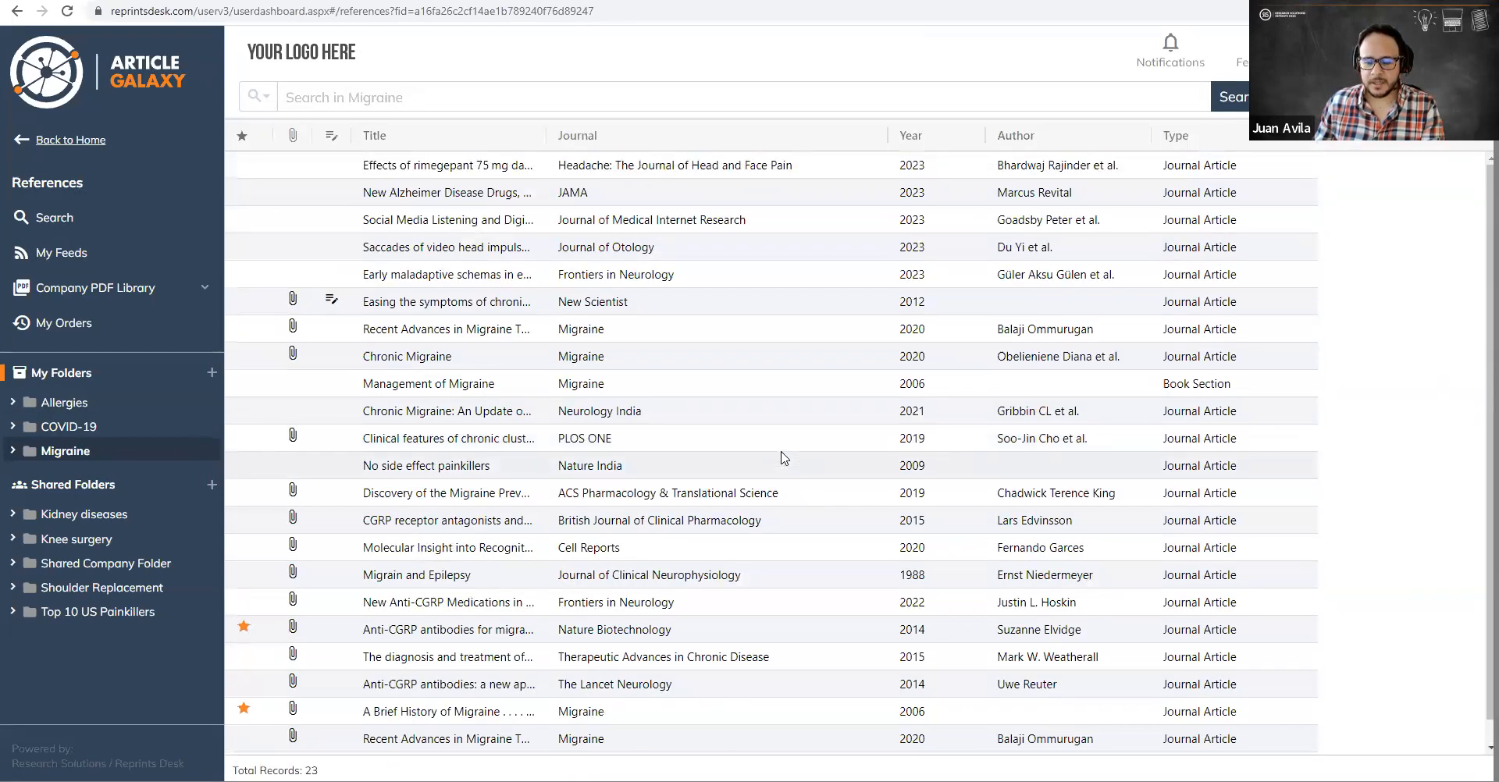
pyautogui.scroll(-1, 319, 527)
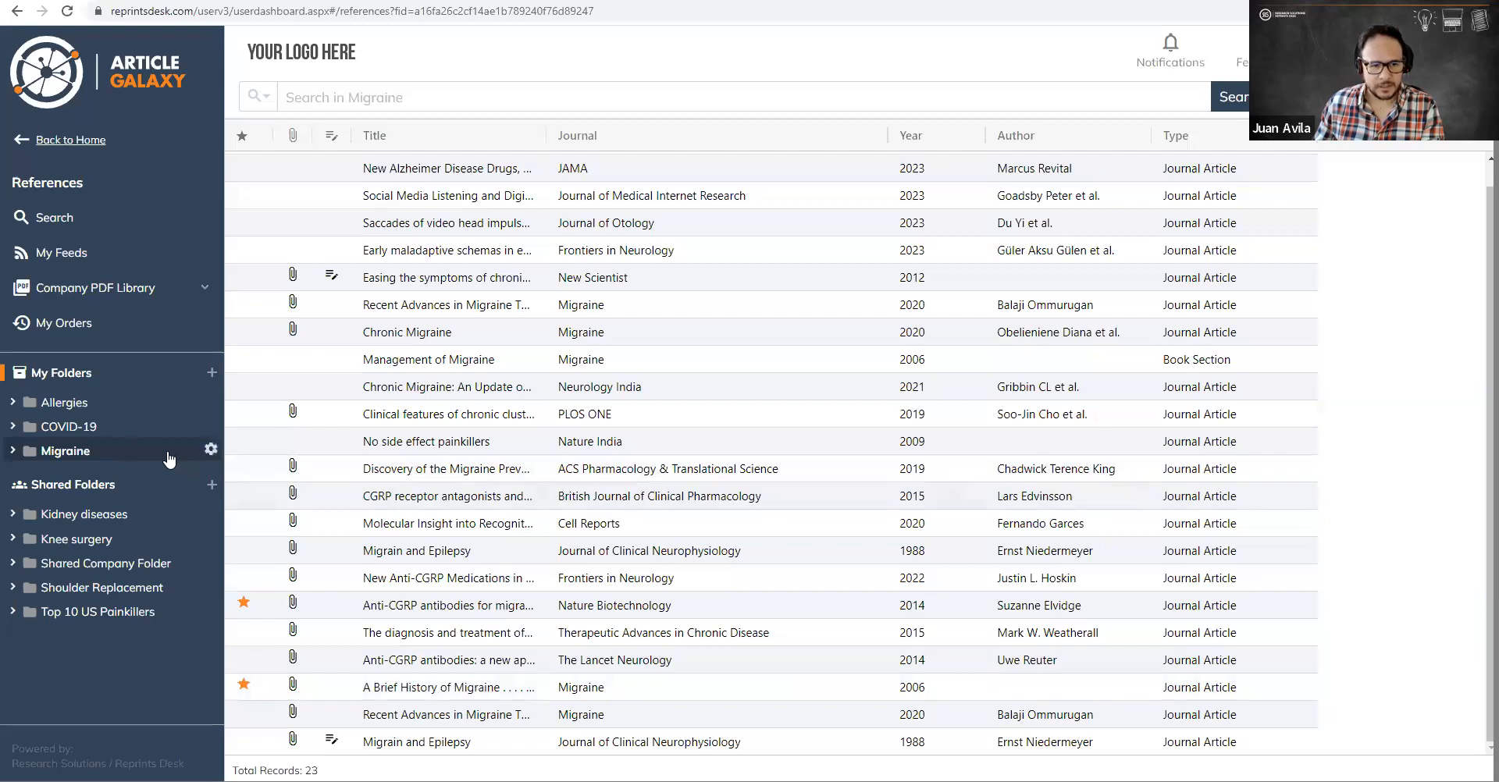
pyautogui.click(215, 453)
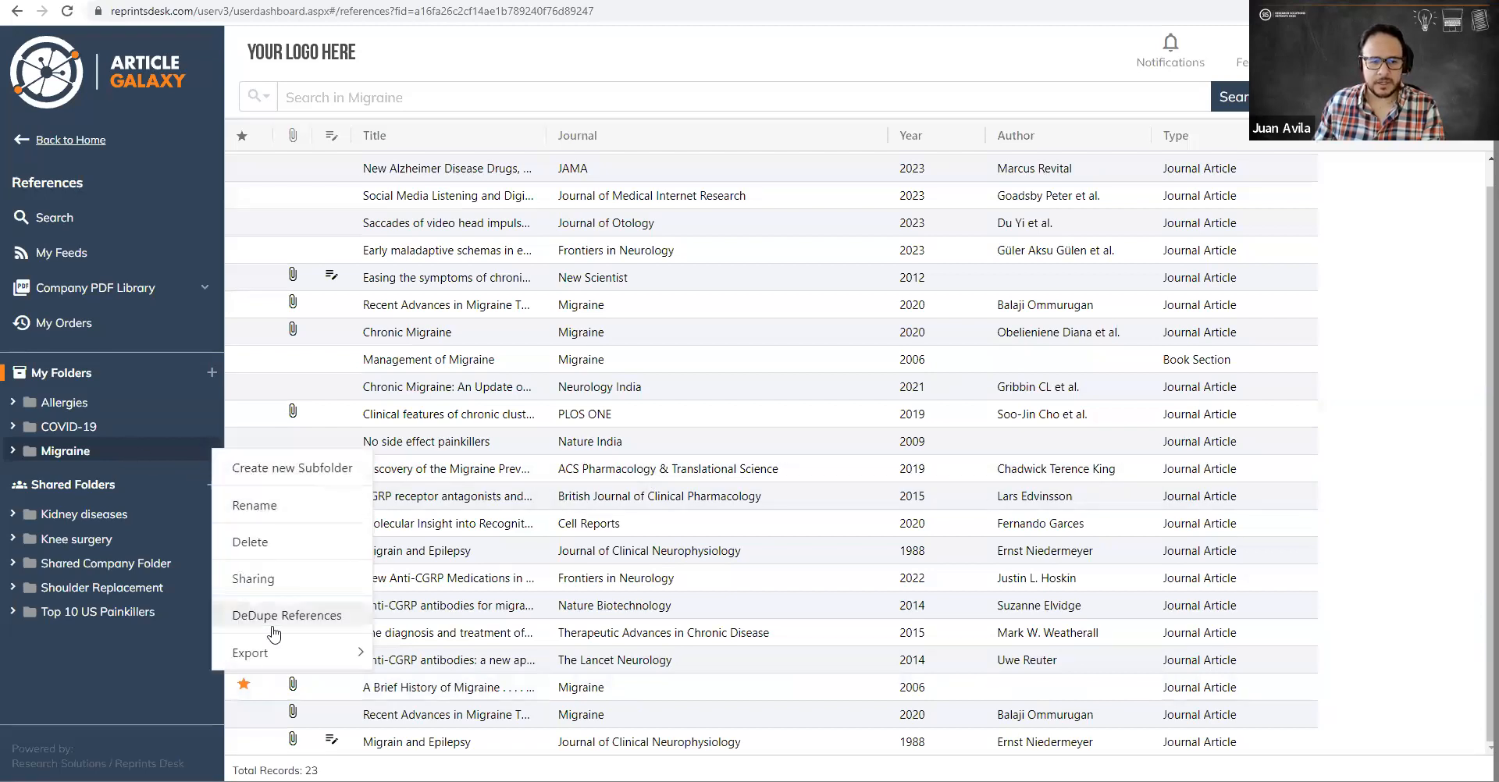
pyautogui.moveTo(281, 664)
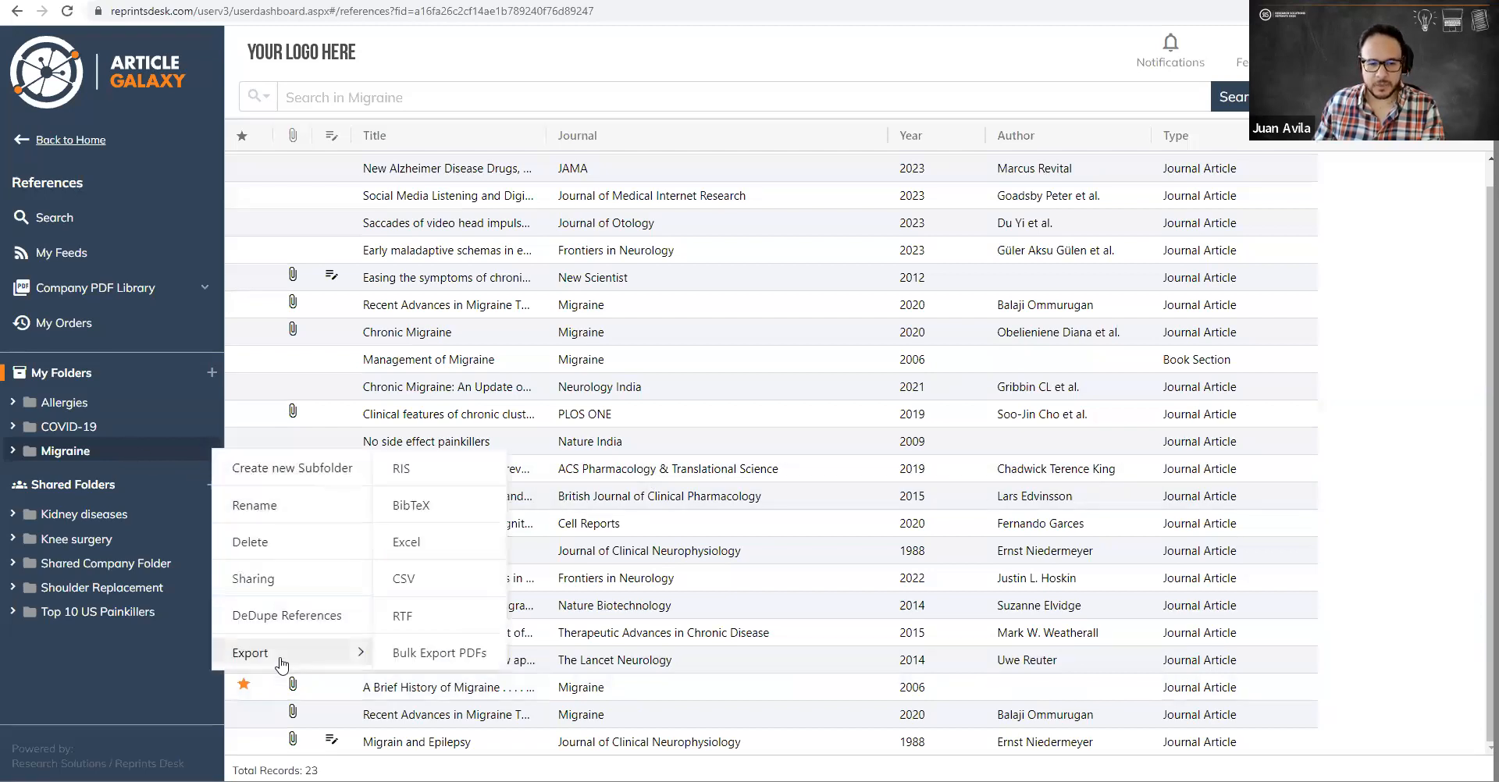
pyautogui.click(440, 656)
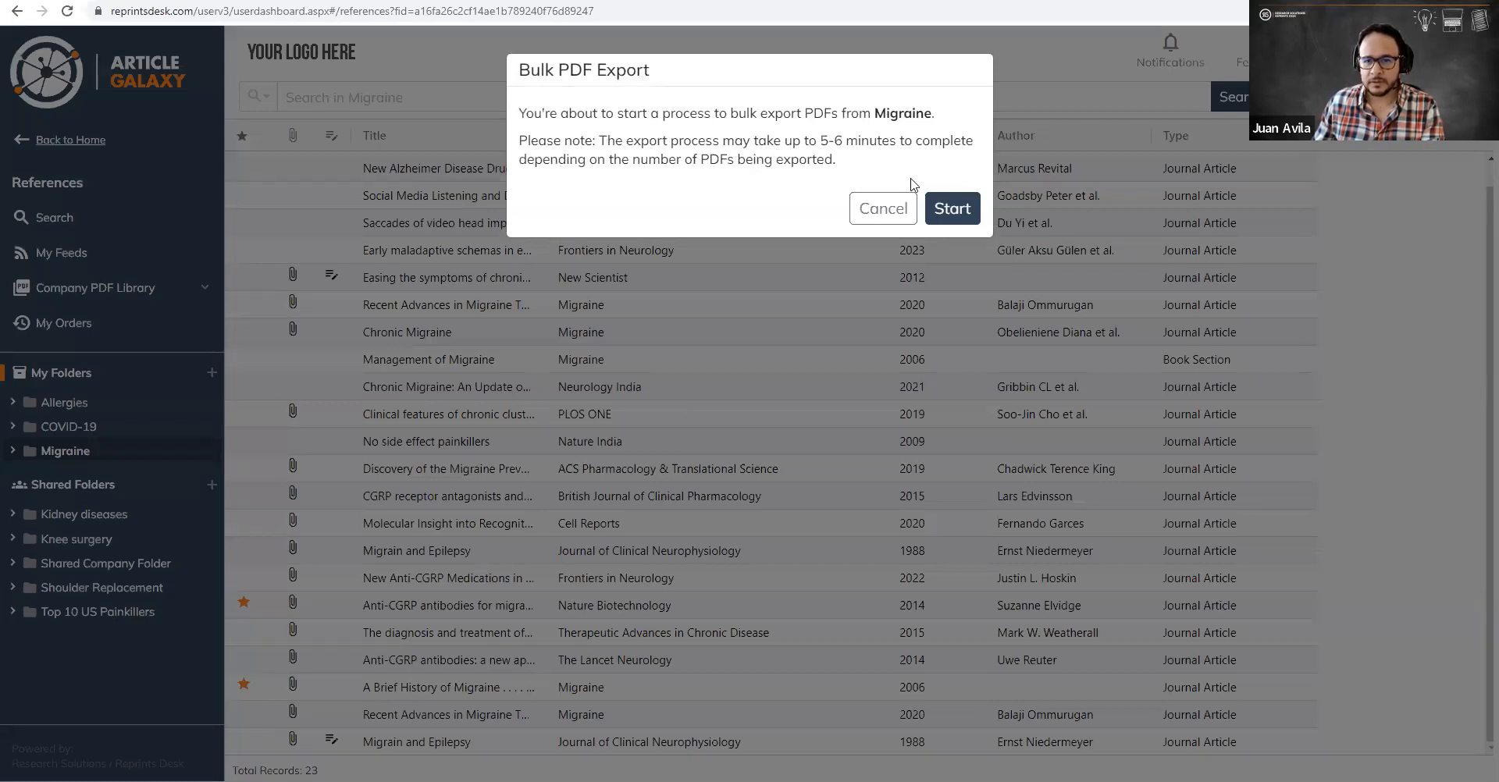
pyautogui.click(951, 215)
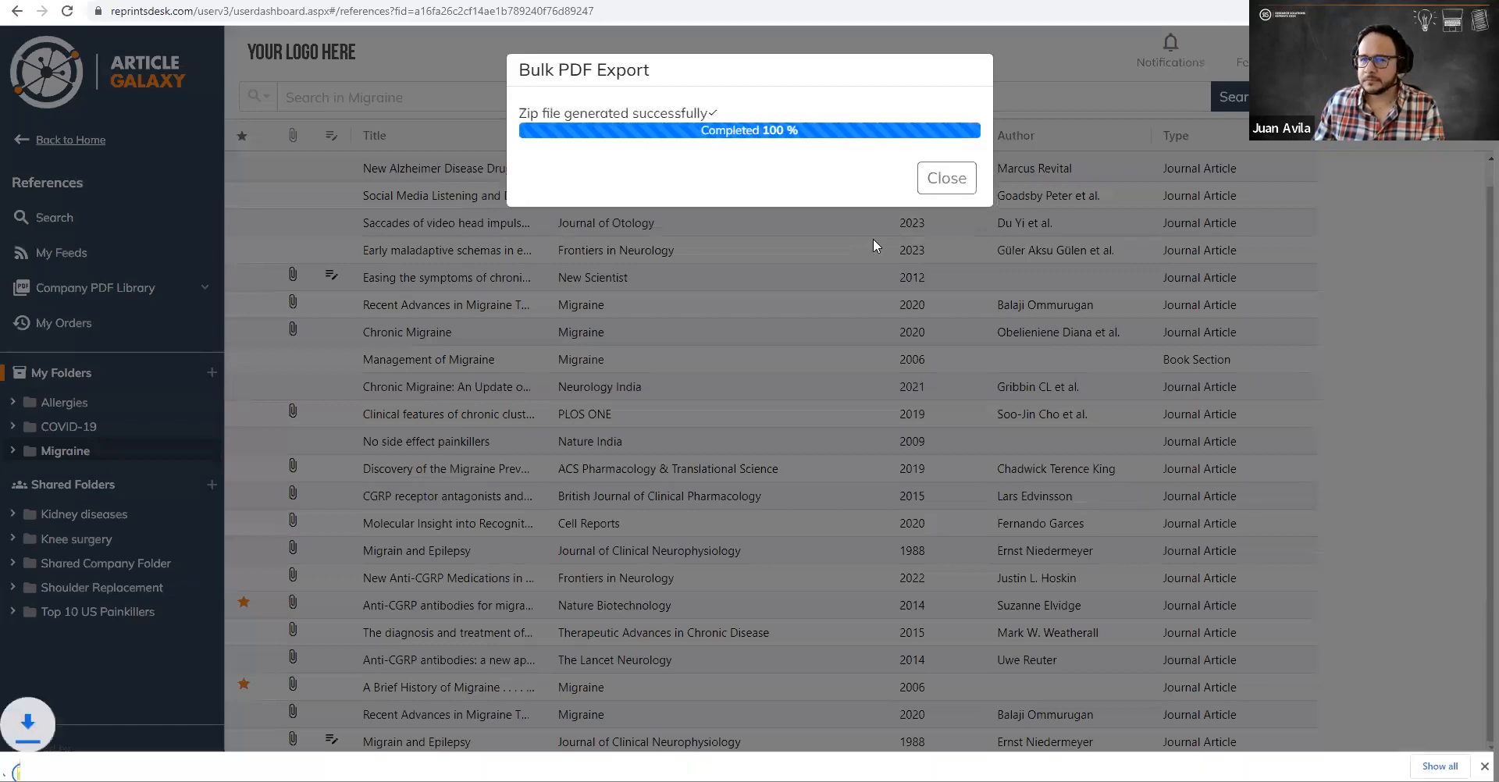
# Step: Open the downloaded Migraine zip, widen its Name column to inspect the PDF file names, and close the archive and the export dialog
pyautogui.click(86, 760)
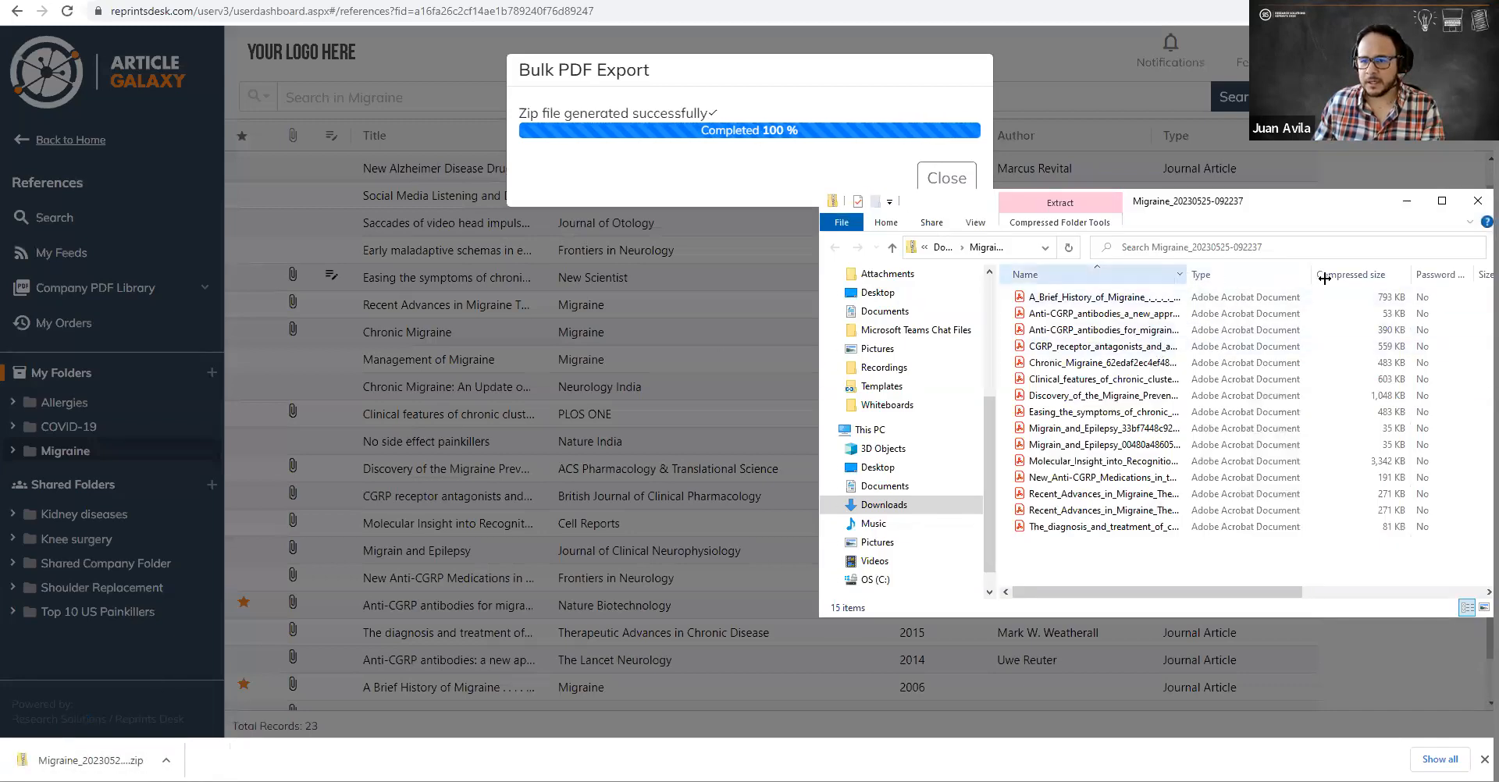
pyautogui.moveTo(1186, 275); pyautogui.dragTo(1325, 278)
pyautogui.hscroll(2, 1136, 349)
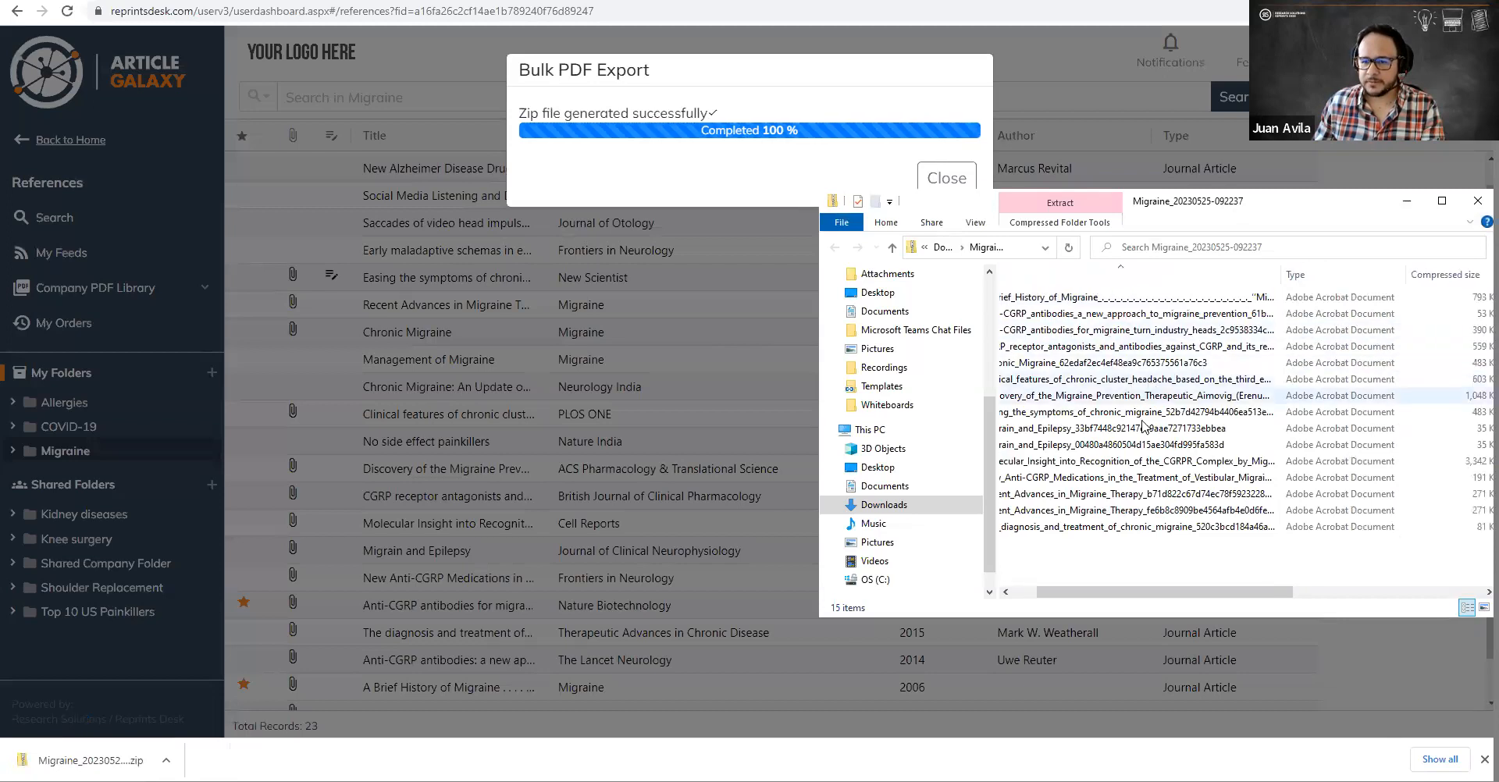
pyautogui.hscroll(-2, 1142, 428)
pyautogui.moveTo(1334, 209); pyautogui.dragTo(1016, 284)
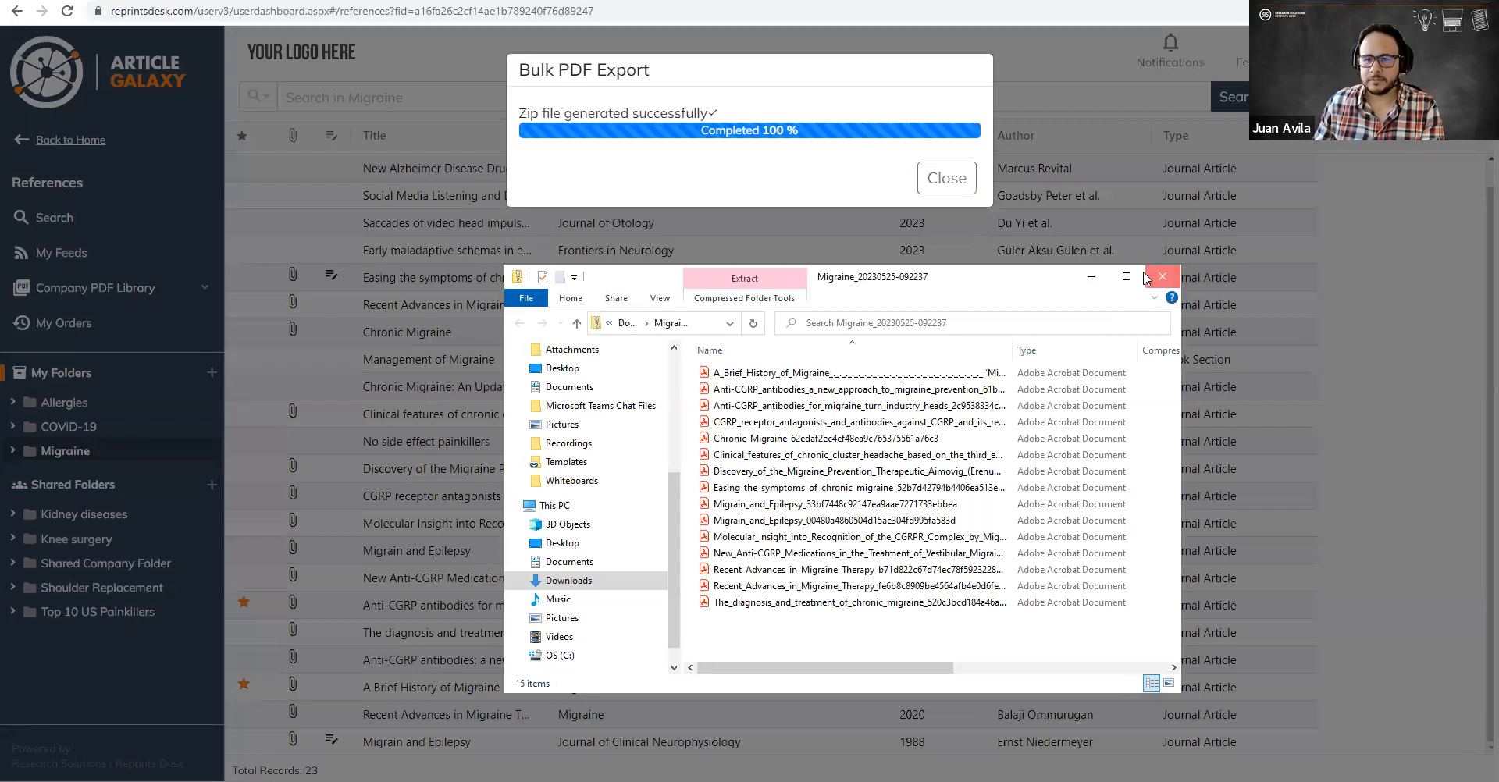
pyautogui.click(1147, 278)
pyautogui.click(968, 182)
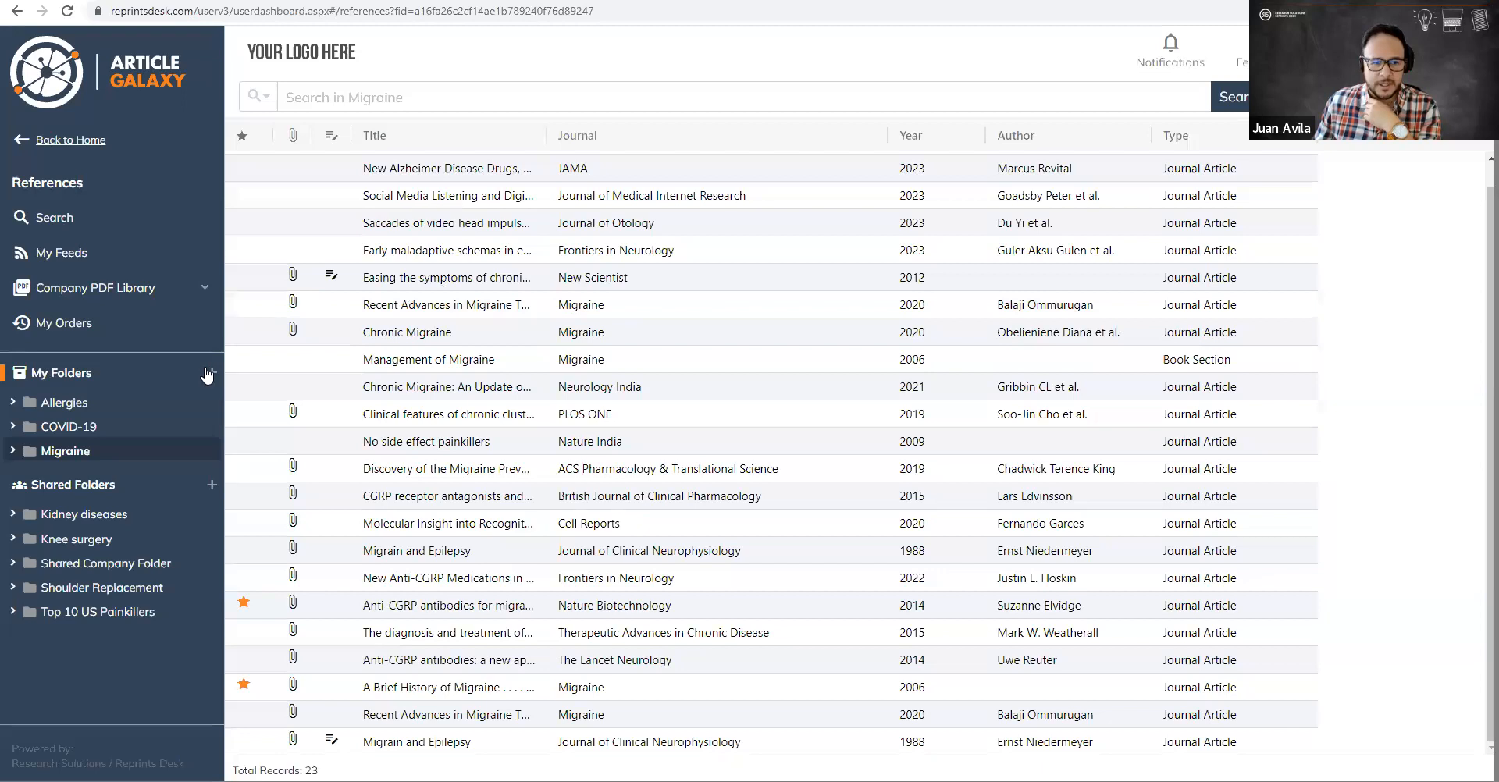
pyautogui.click(234, 379)
pyautogui.click(211, 373)
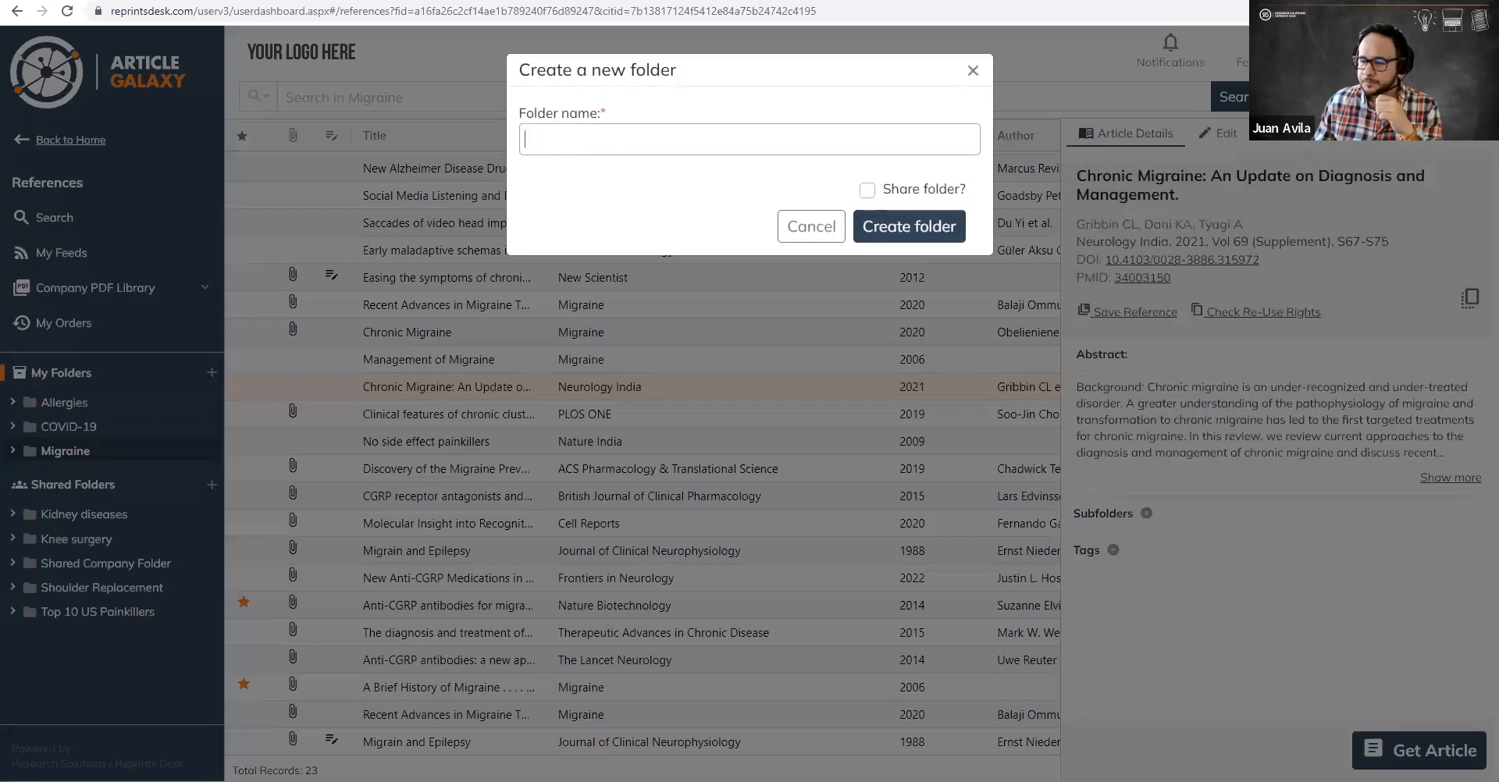
pyautogui.click(973, 70)
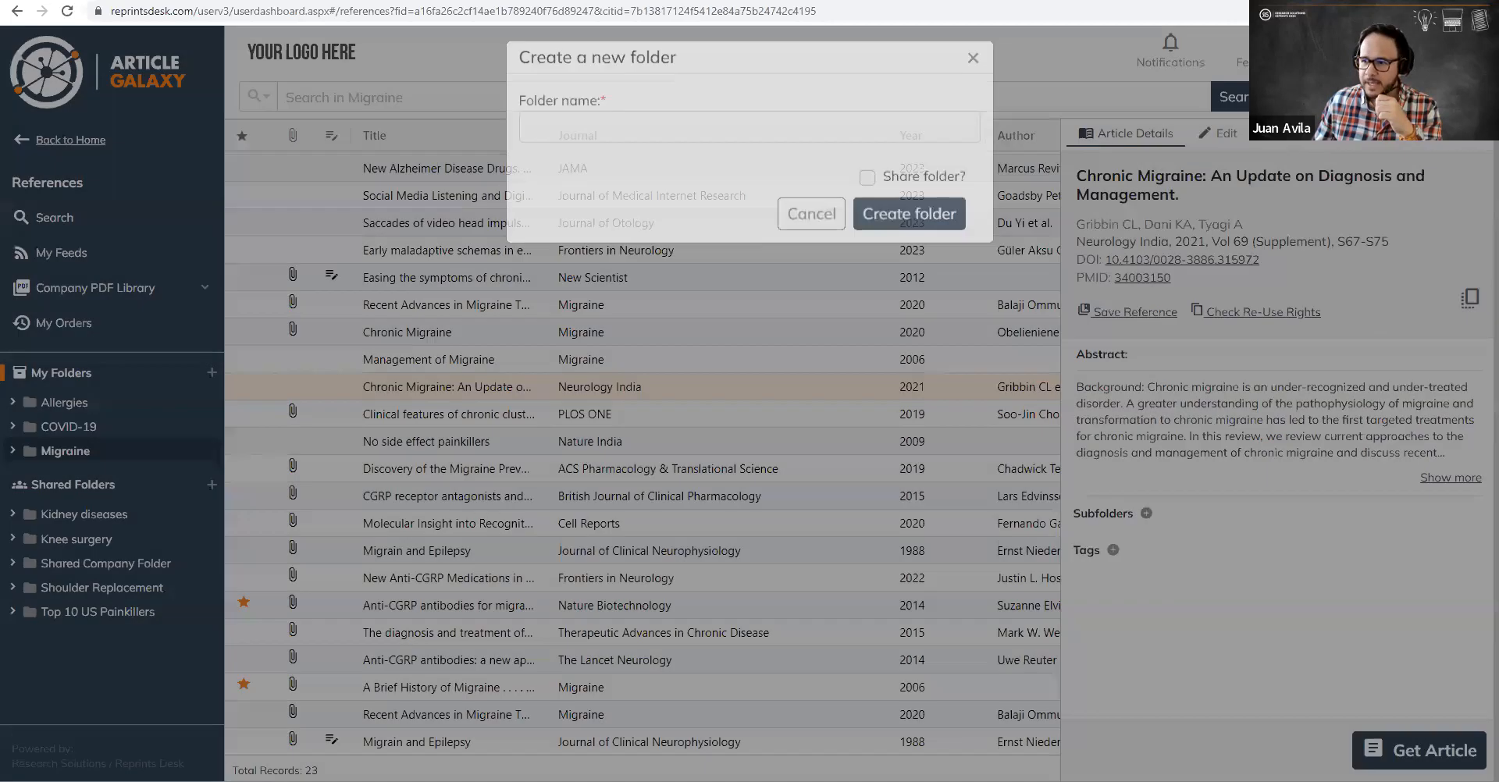
# Step: Share the Allergies folder with a colleague at the Administrator access level and expand it among the shared folders
pyautogui.click(78, 404)
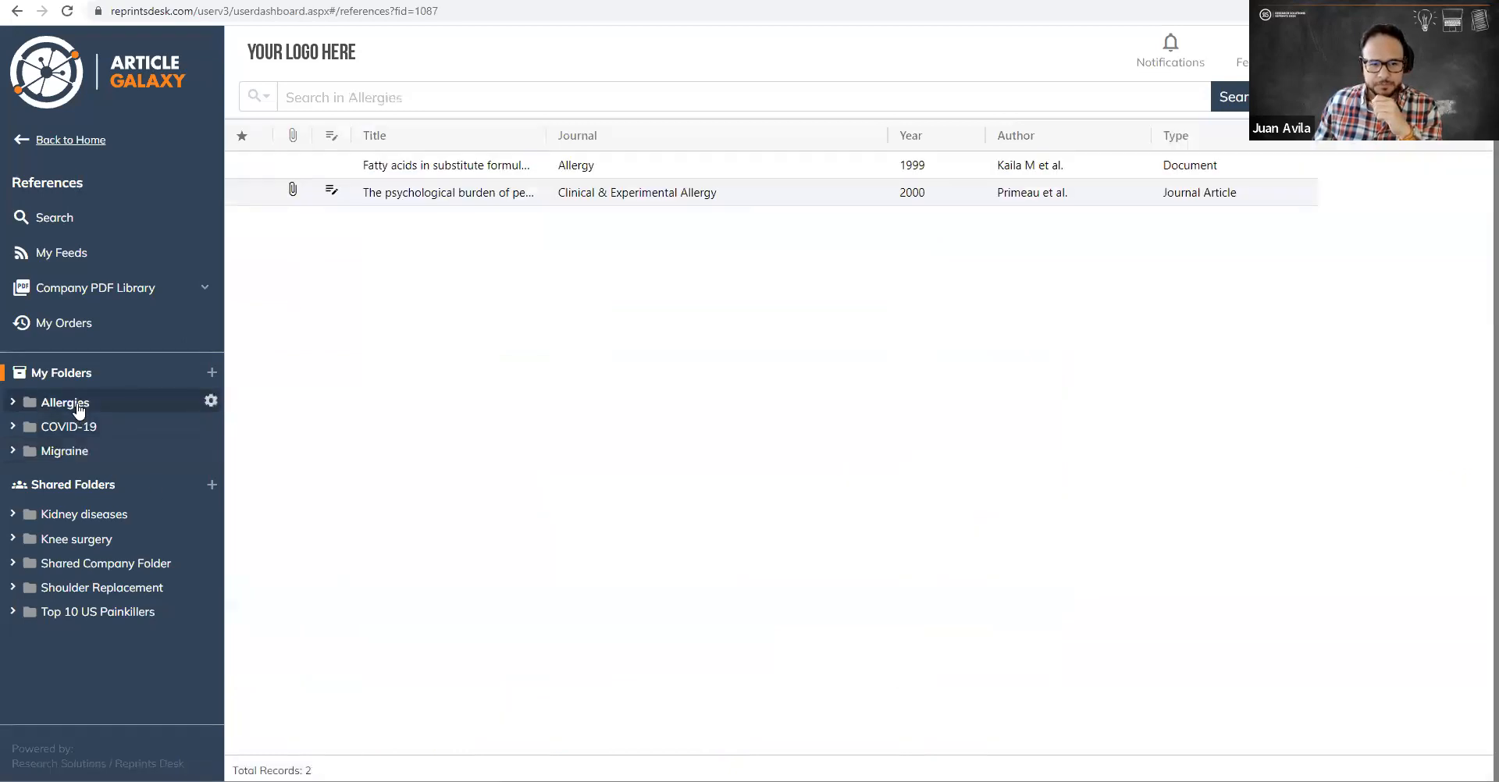
pyautogui.click(212, 402)
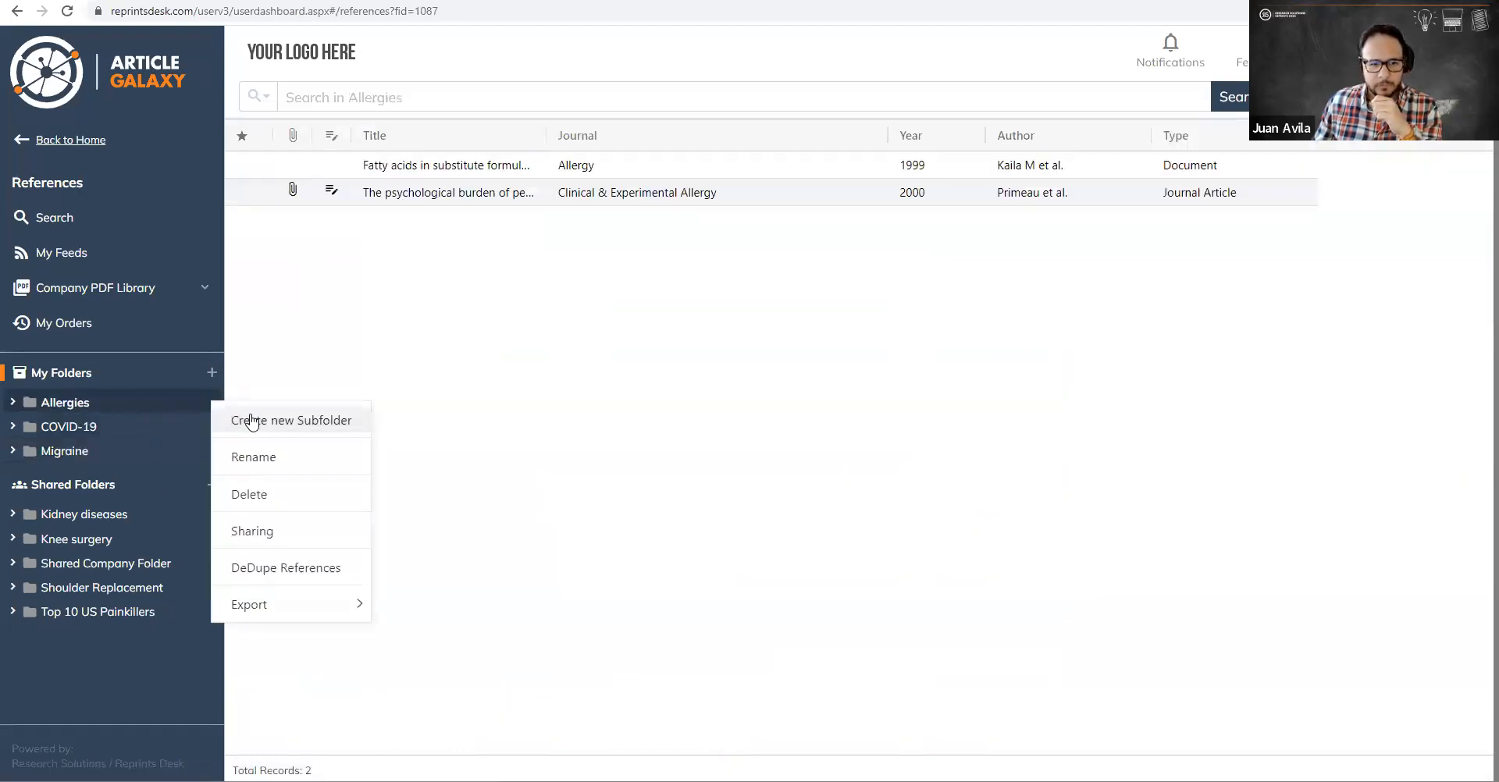
pyautogui.click(268, 537)
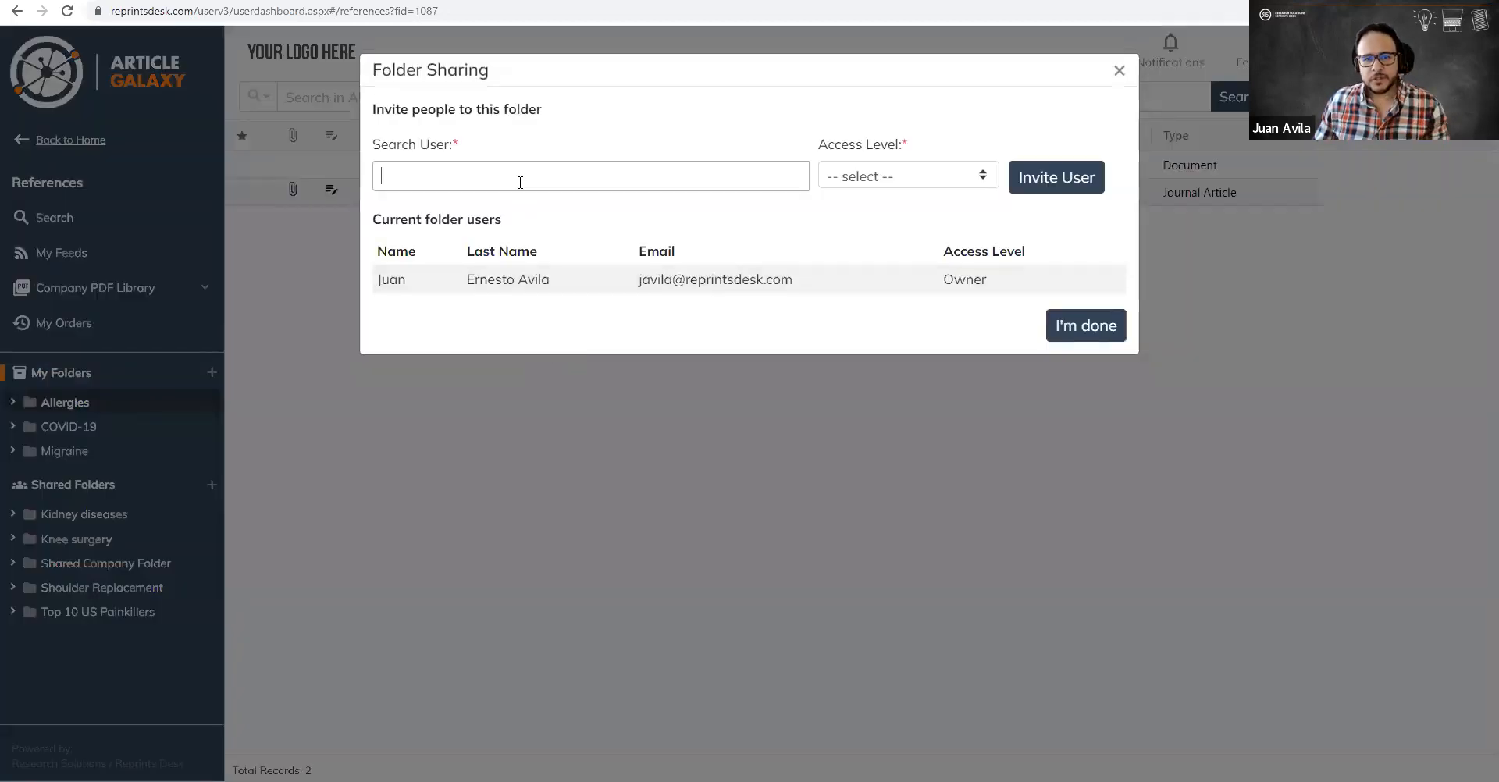
pyautogui.write('chris')
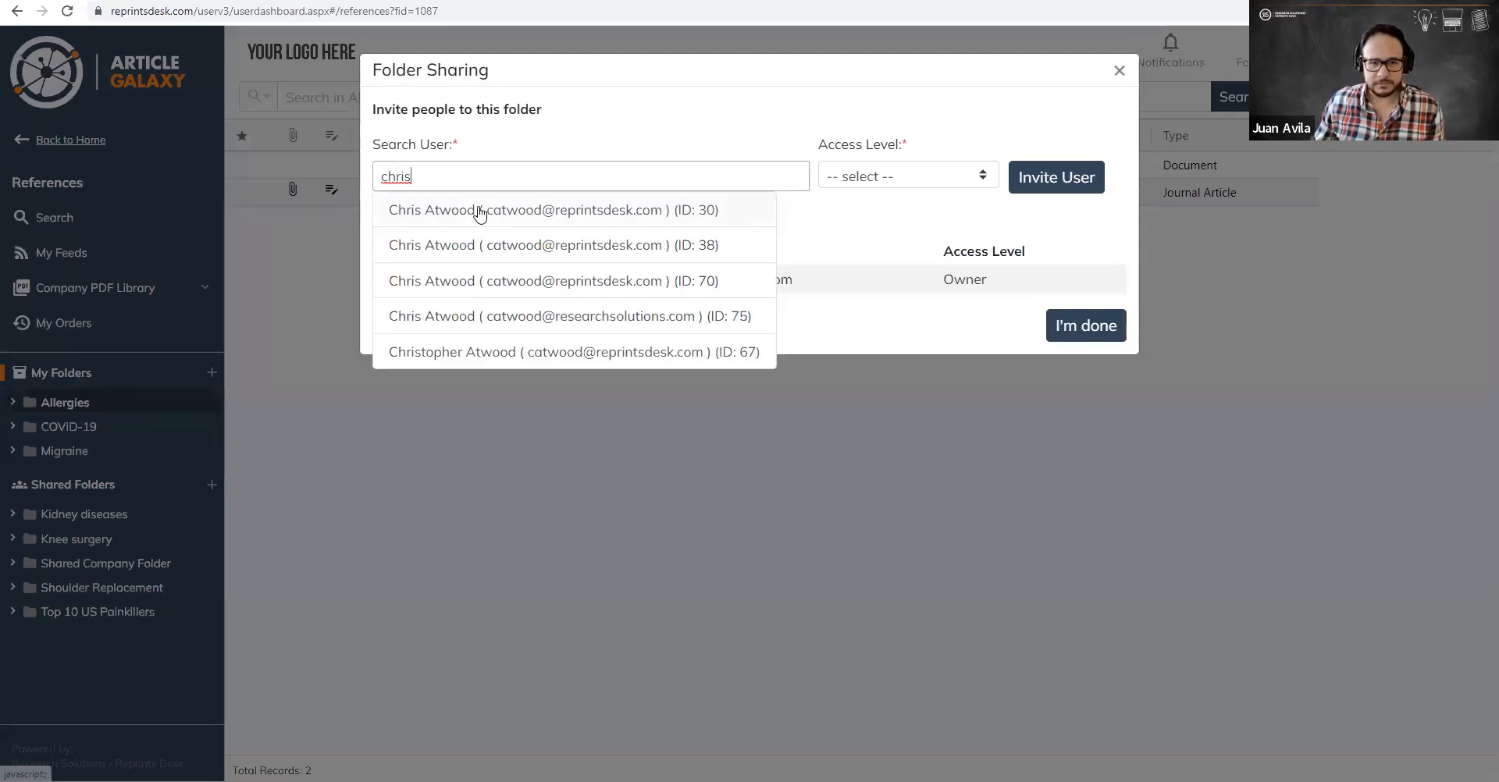
pyautogui.click(479, 209)
pyautogui.click(863, 179)
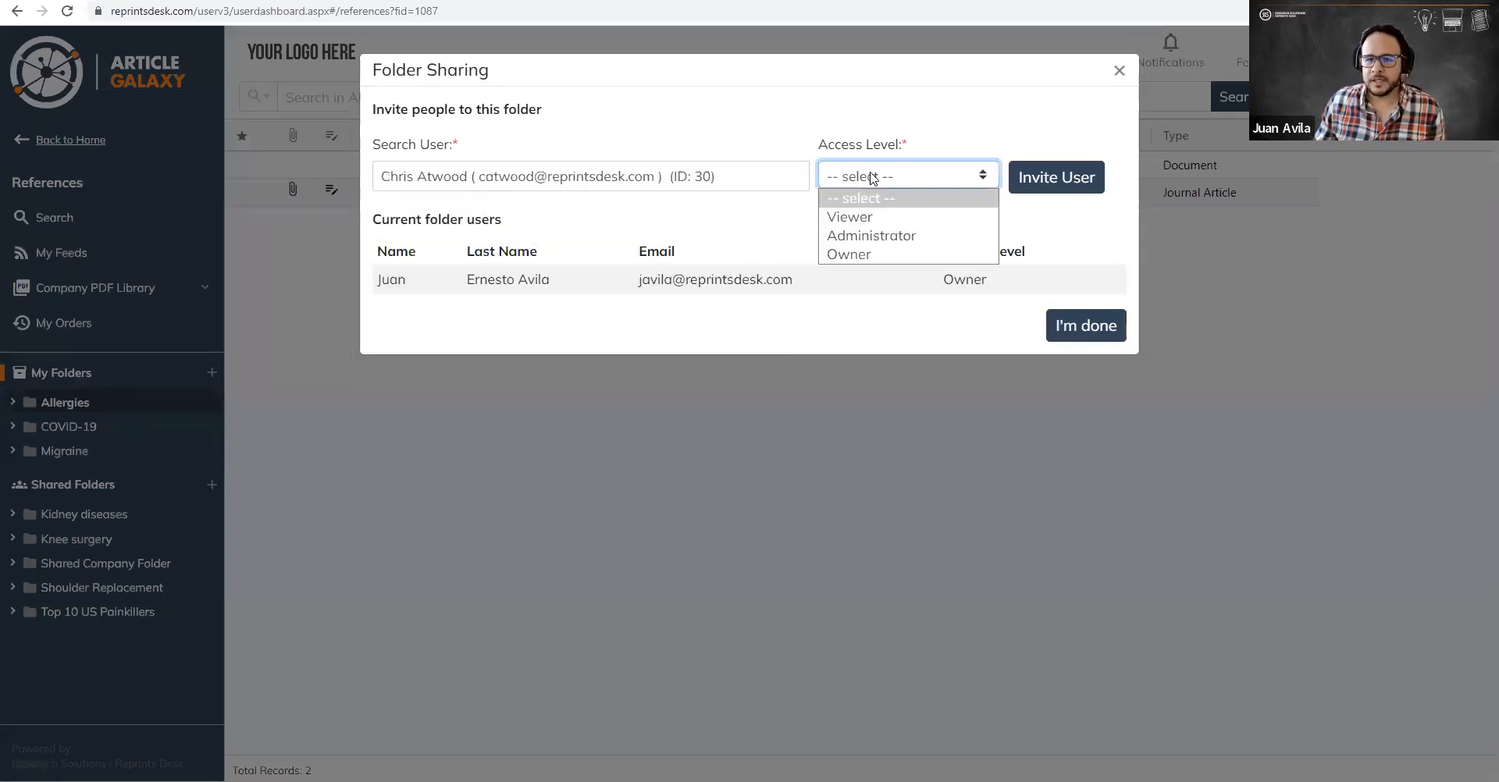
pyautogui.click(891, 234)
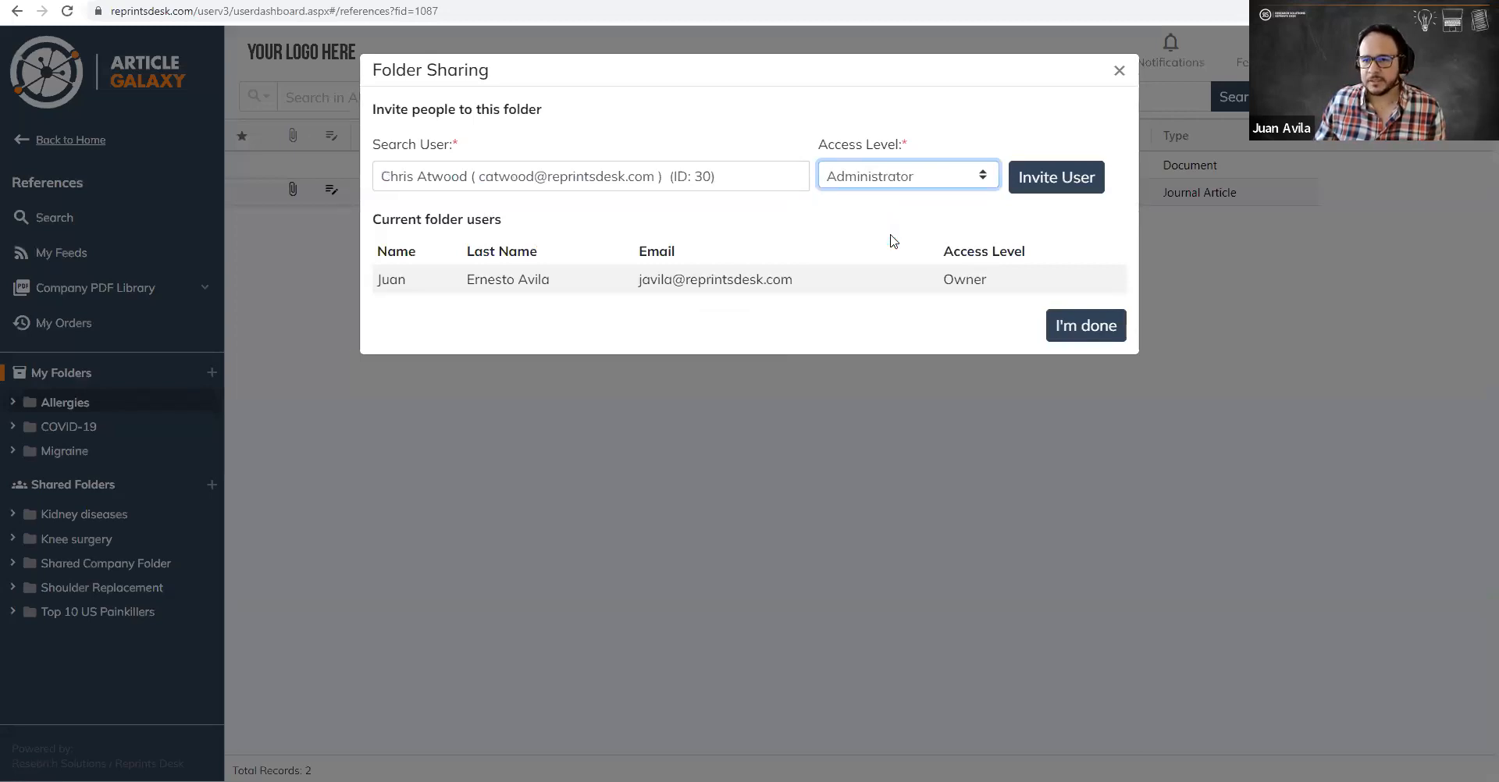
pyautogui.click(1038, 188)
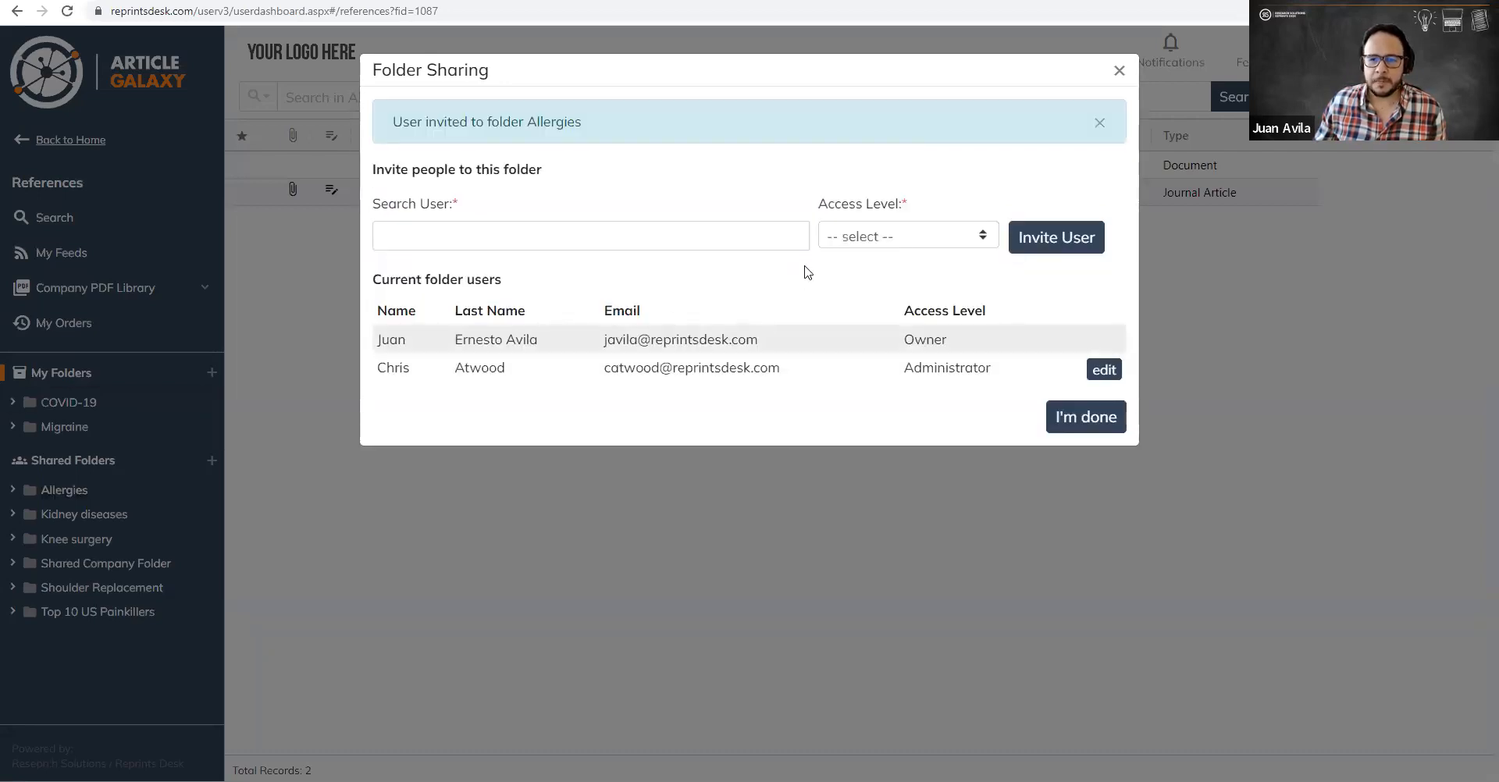
pyautogui.click(1081, 419)
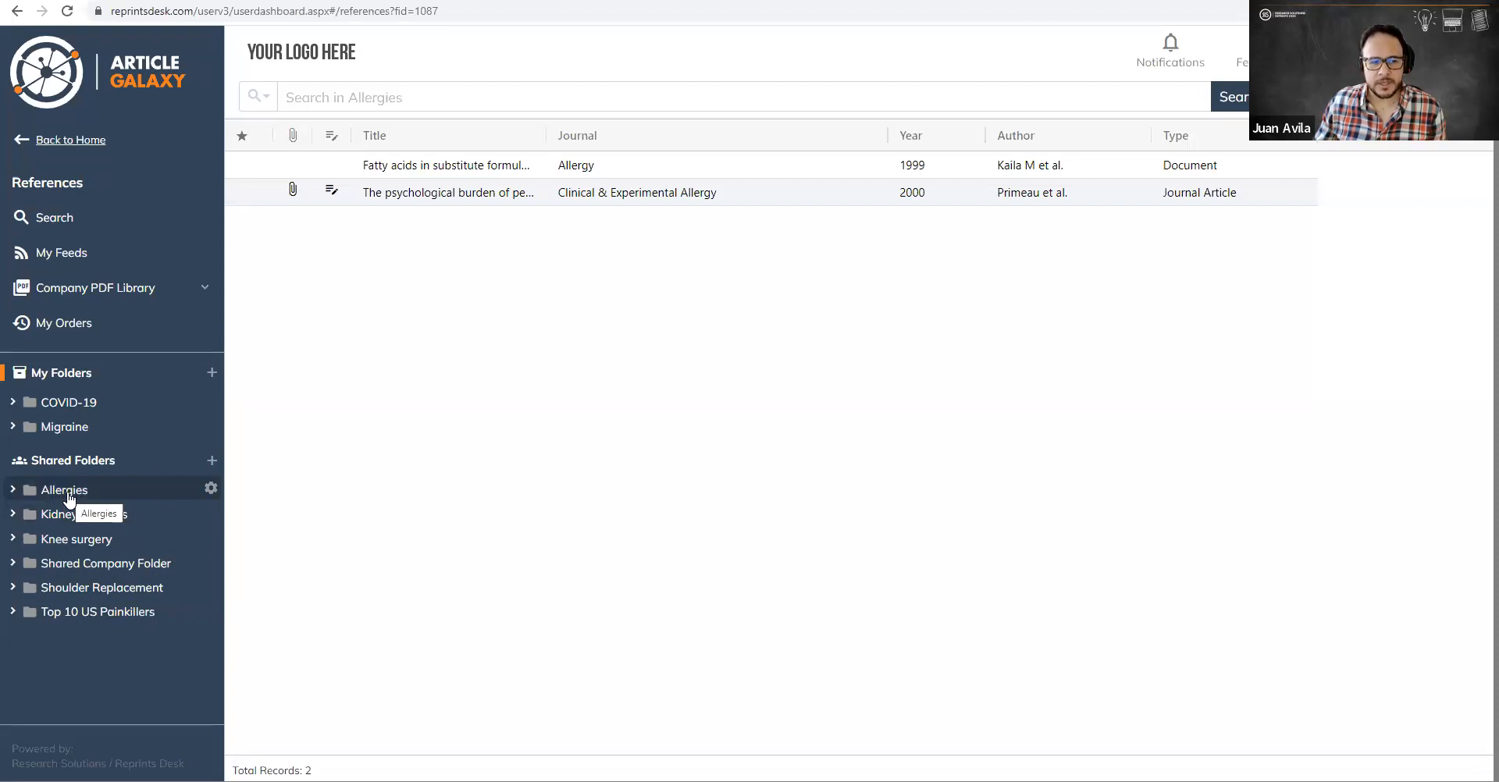
pyautogui.click(14, 489)
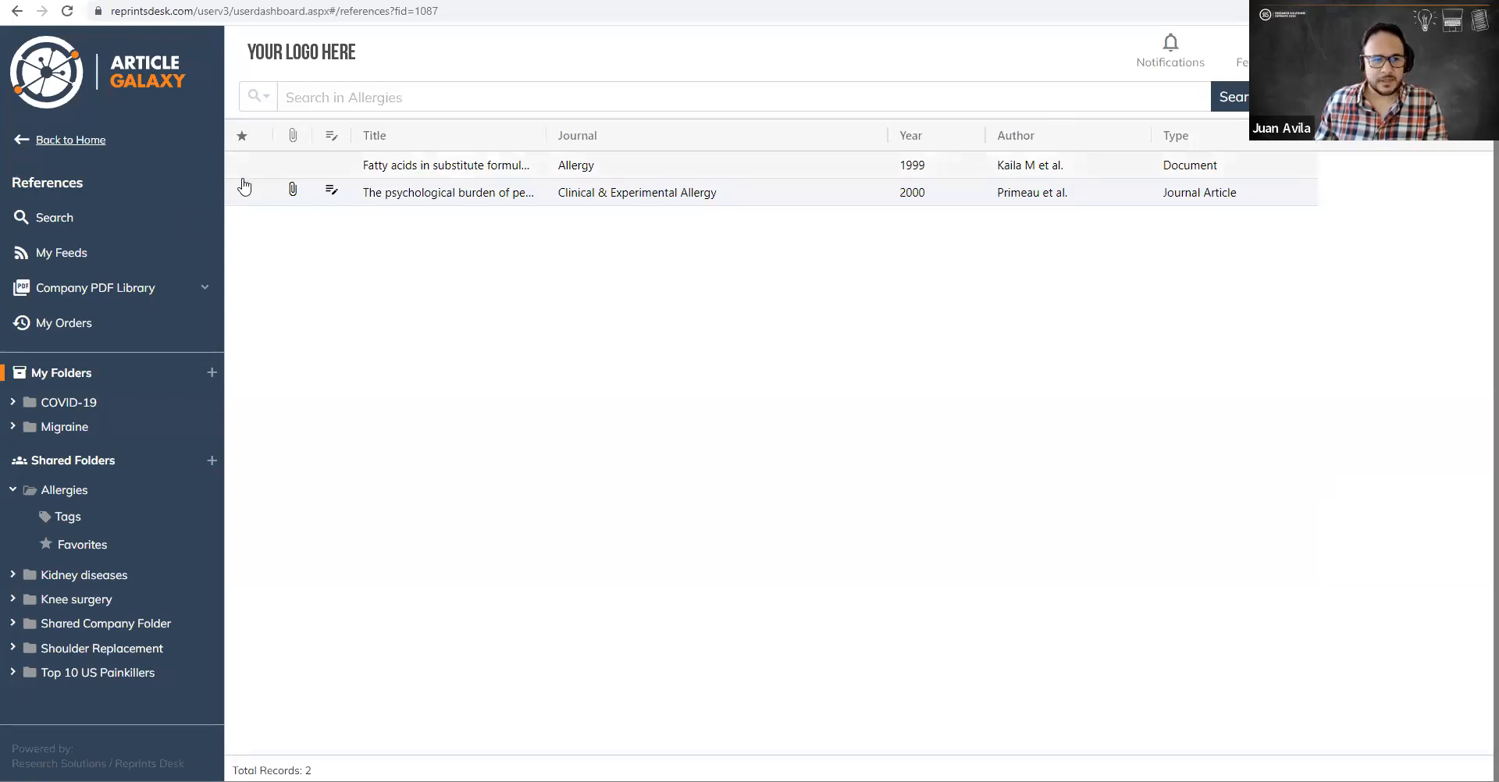
# Step: View My Feeds, then switch to a new Chrome window in Guest mode and open the PubMed site
pyautogui.click(68, 254)
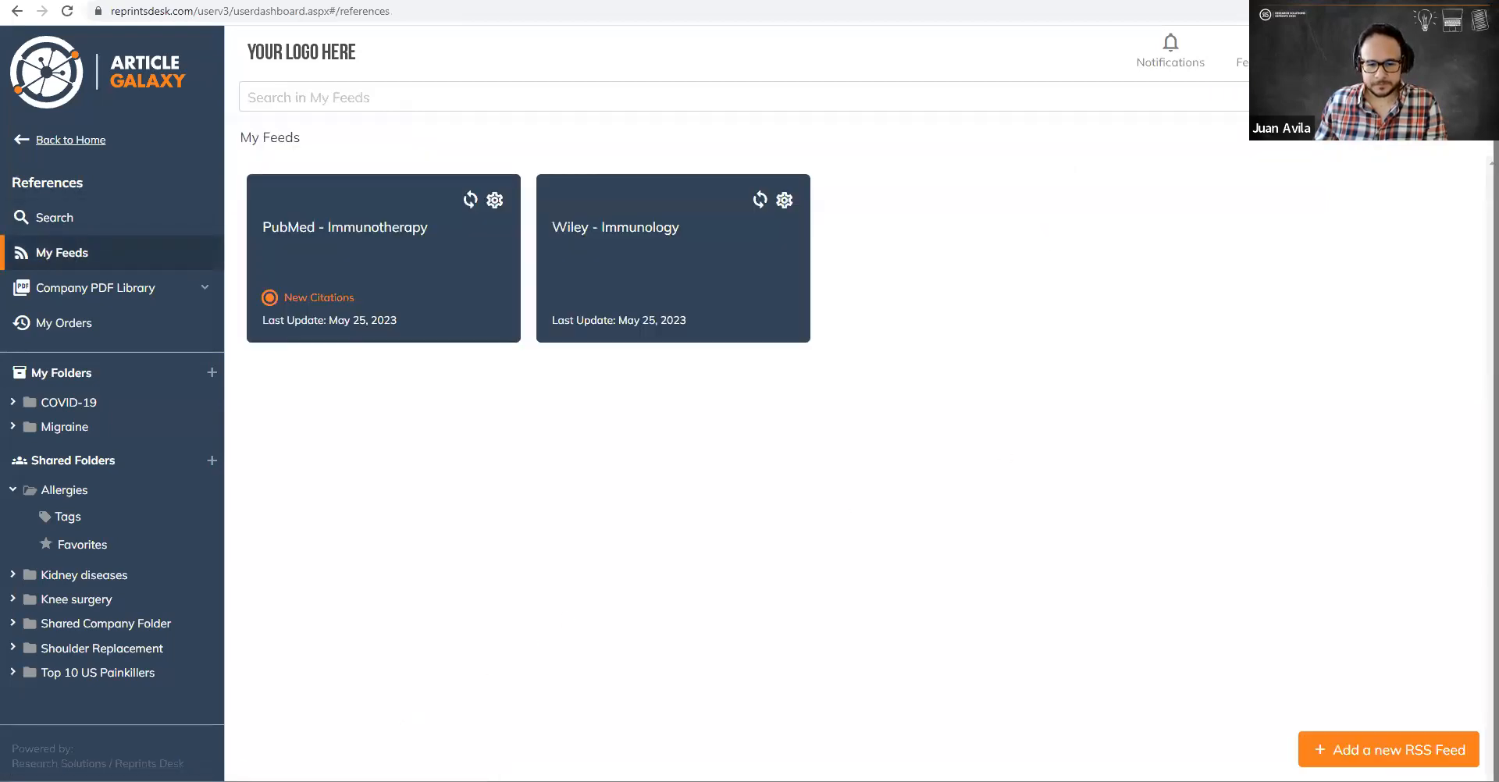
pyautogui.rightClick(565, 779)
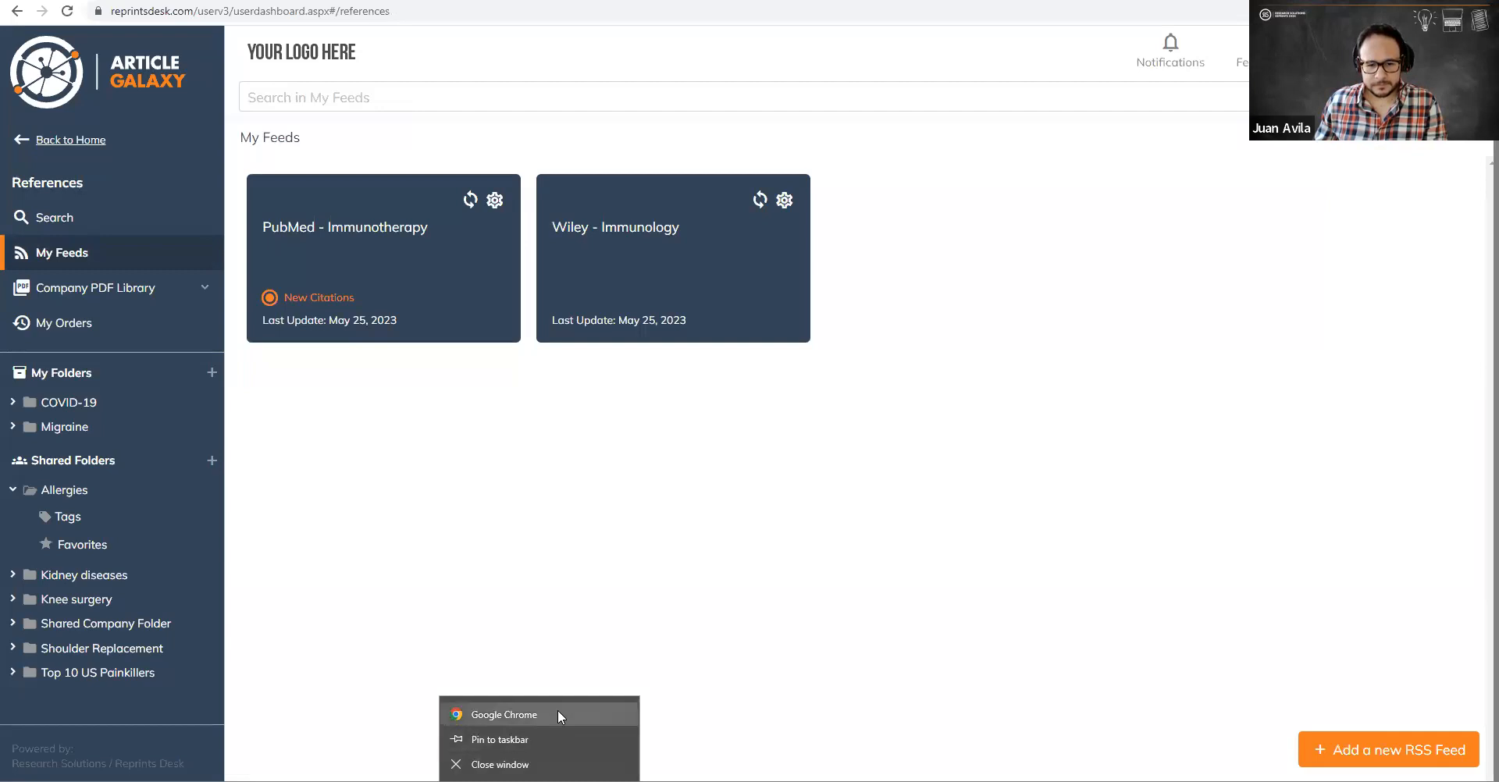
pyautogui.click(557, 710)
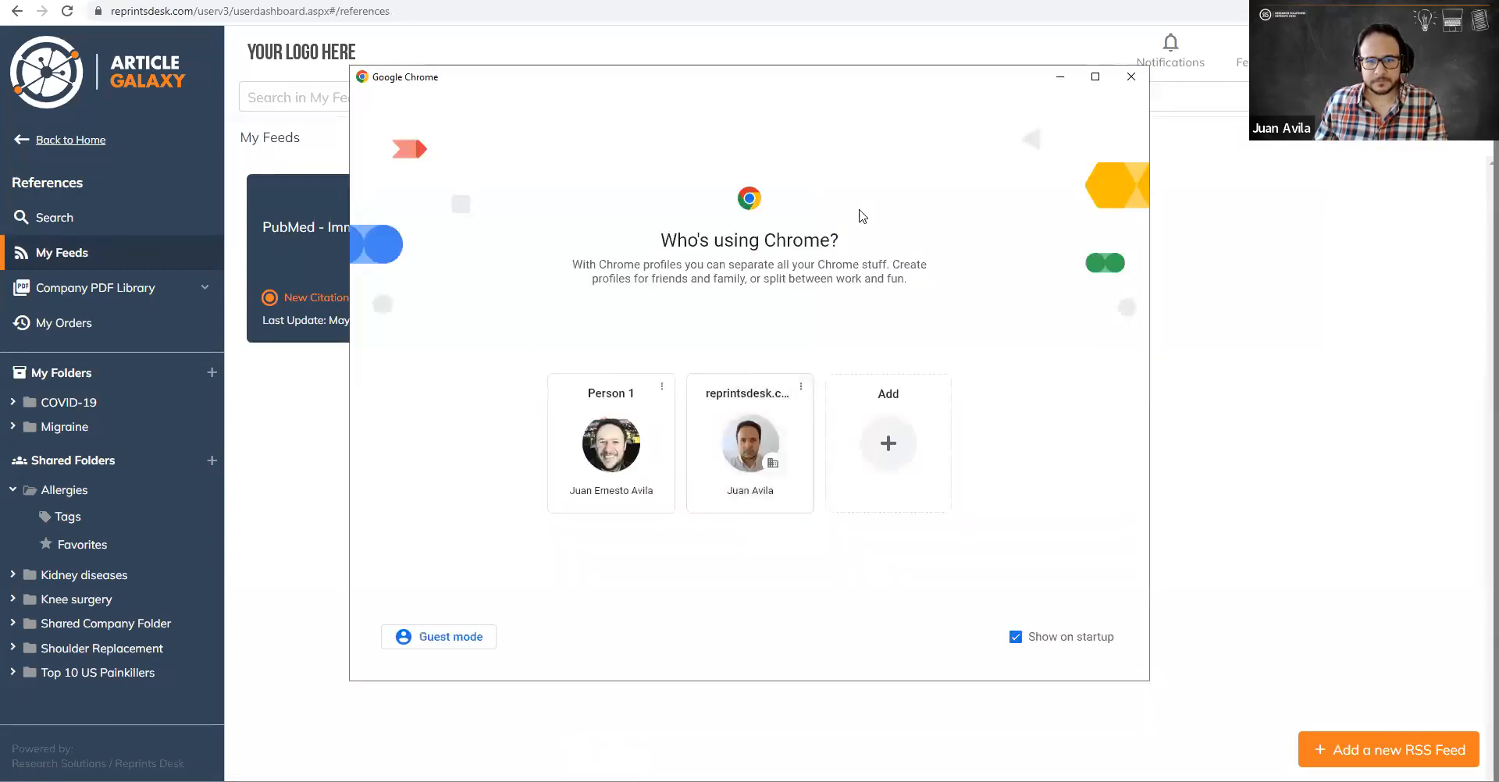
pyautogui.click(480, 638)
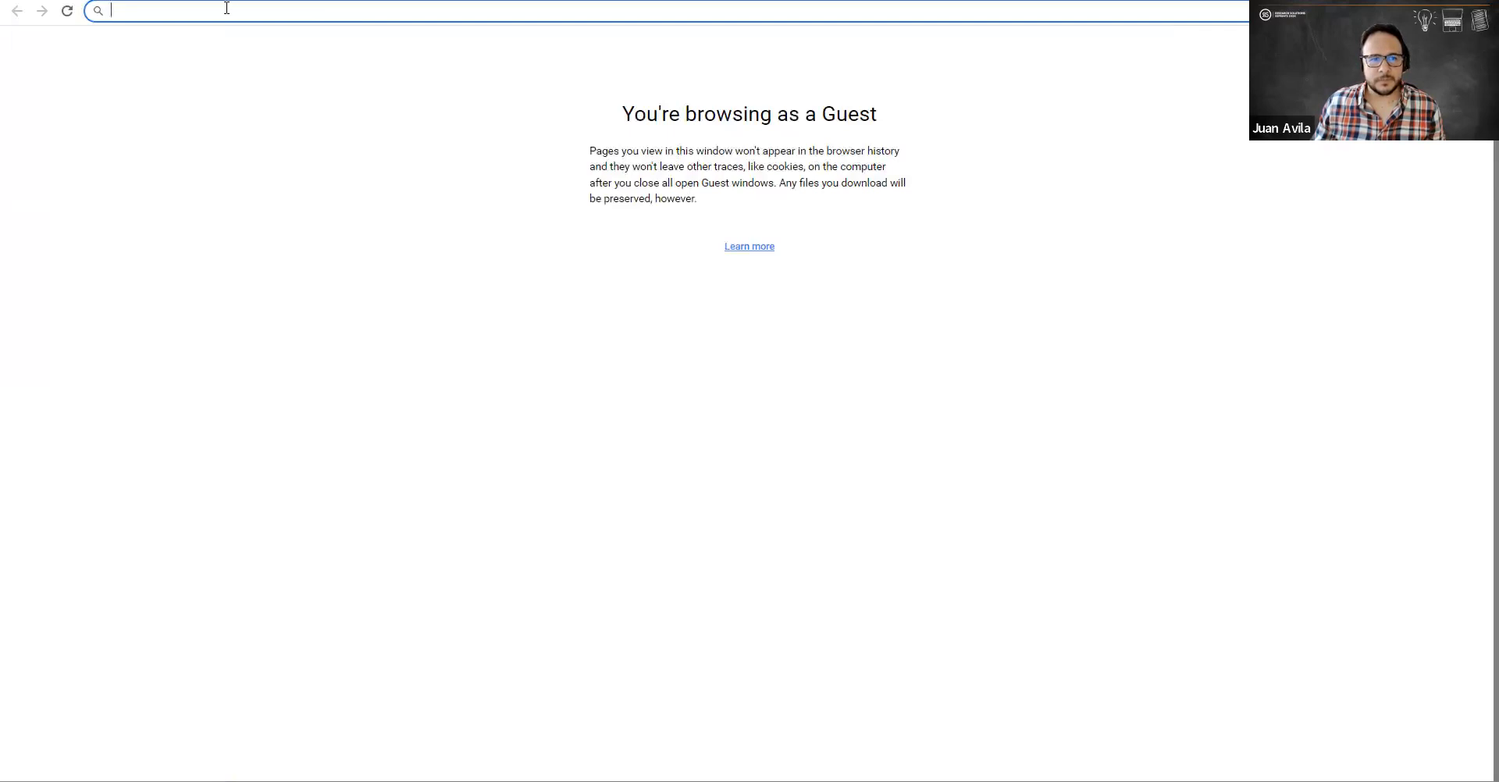
pyautogui.write('pubmed')
pyautogui.press('Return')
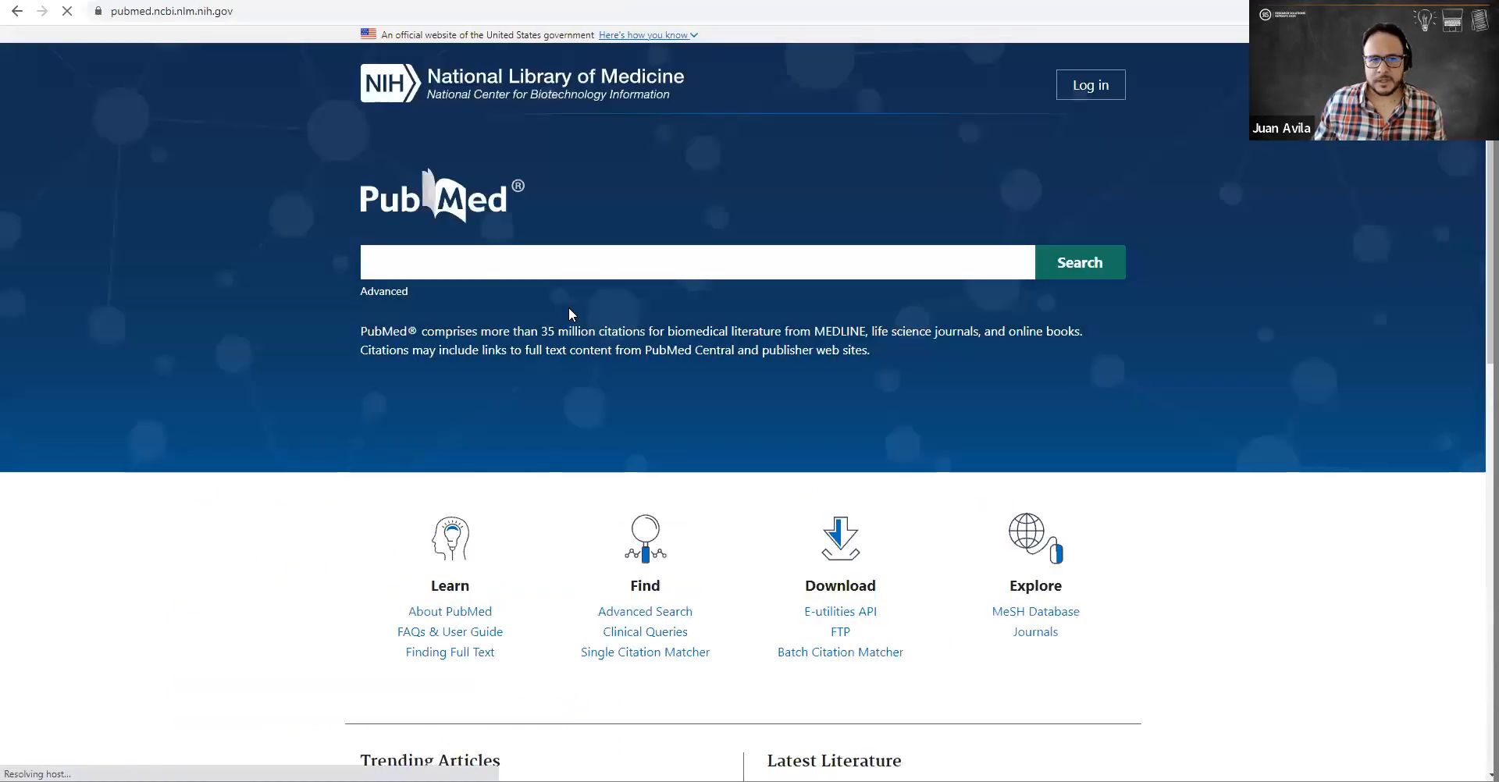
# Step: Search PubMed for "migraine new drugs"
pyautogui.write('miag')
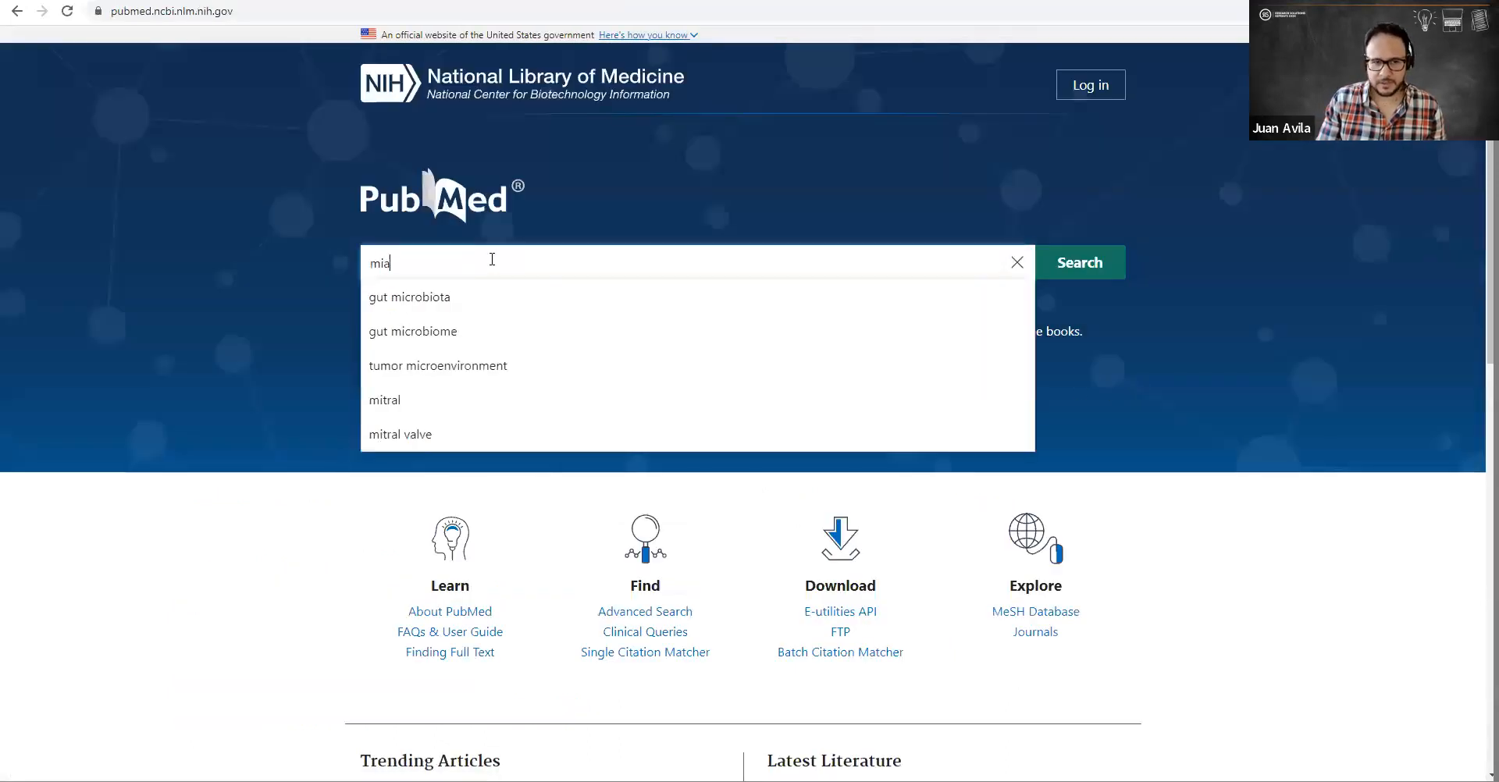
pyautogui.press('BackSpace')
pyautogui.press('BackSpace')
pyautogui.write('graine new drugs')
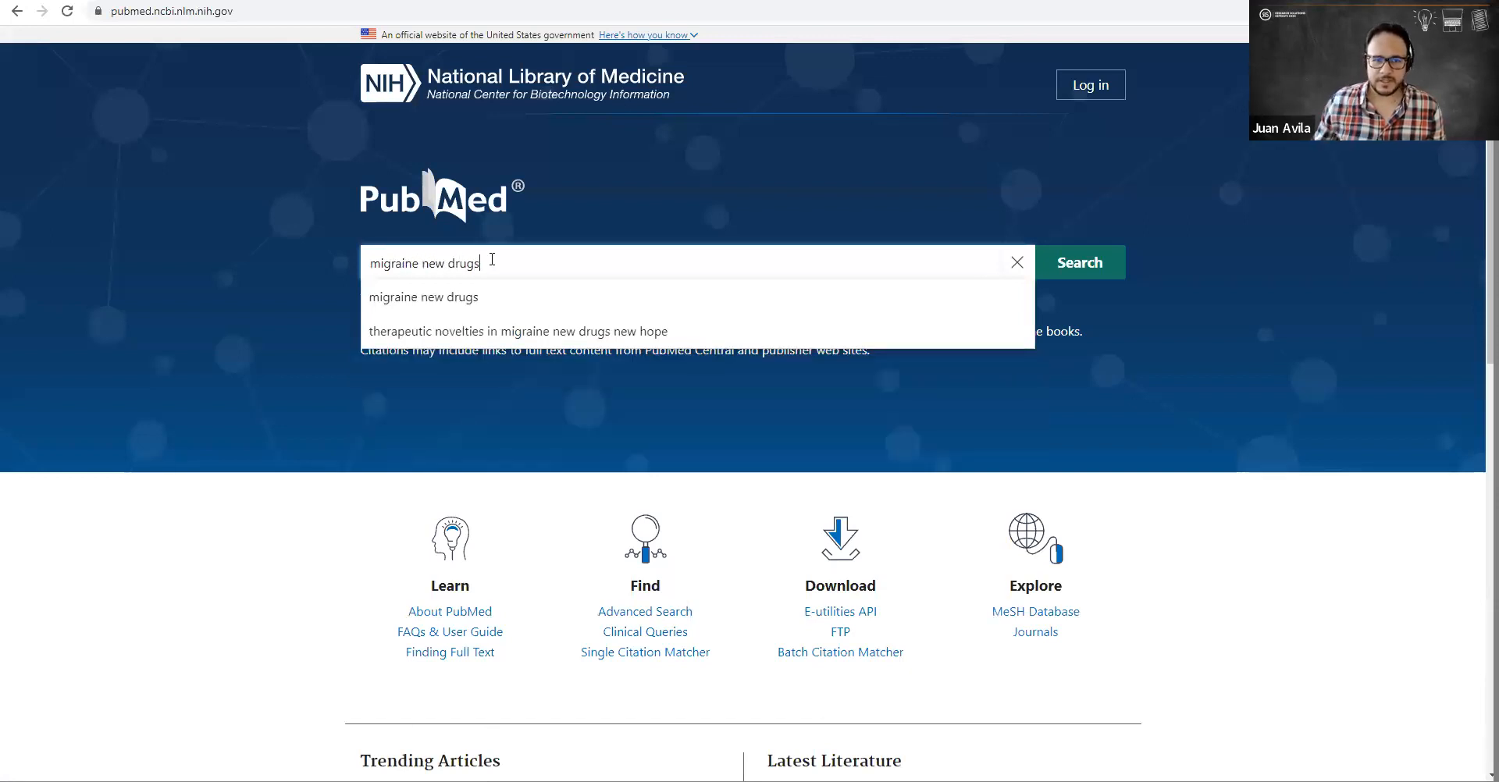
pyautogui.click(482, 299)
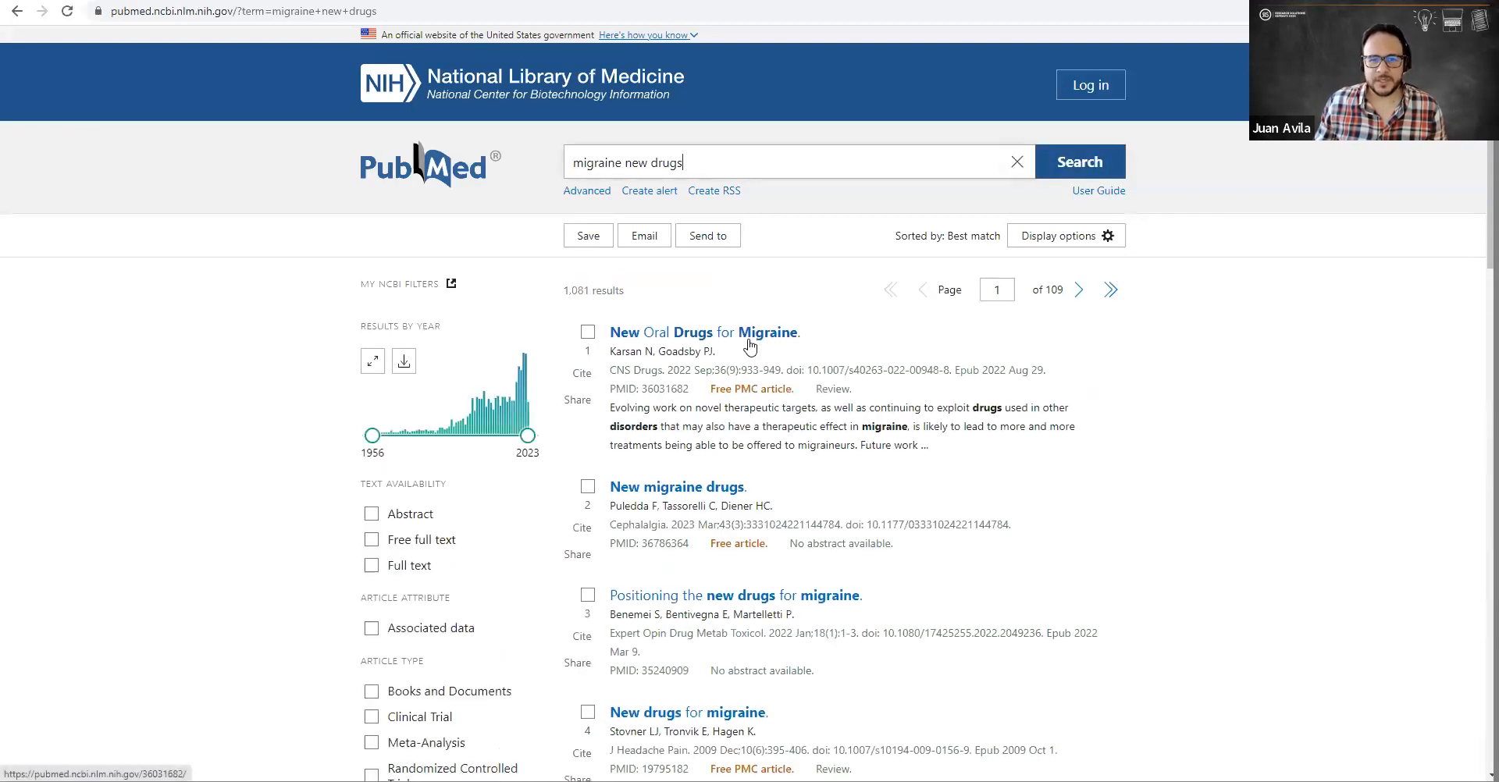
# Step: Create an RSS feed for the "migraine new drugs" search and copy its link
pyautogui.click(713, 191)
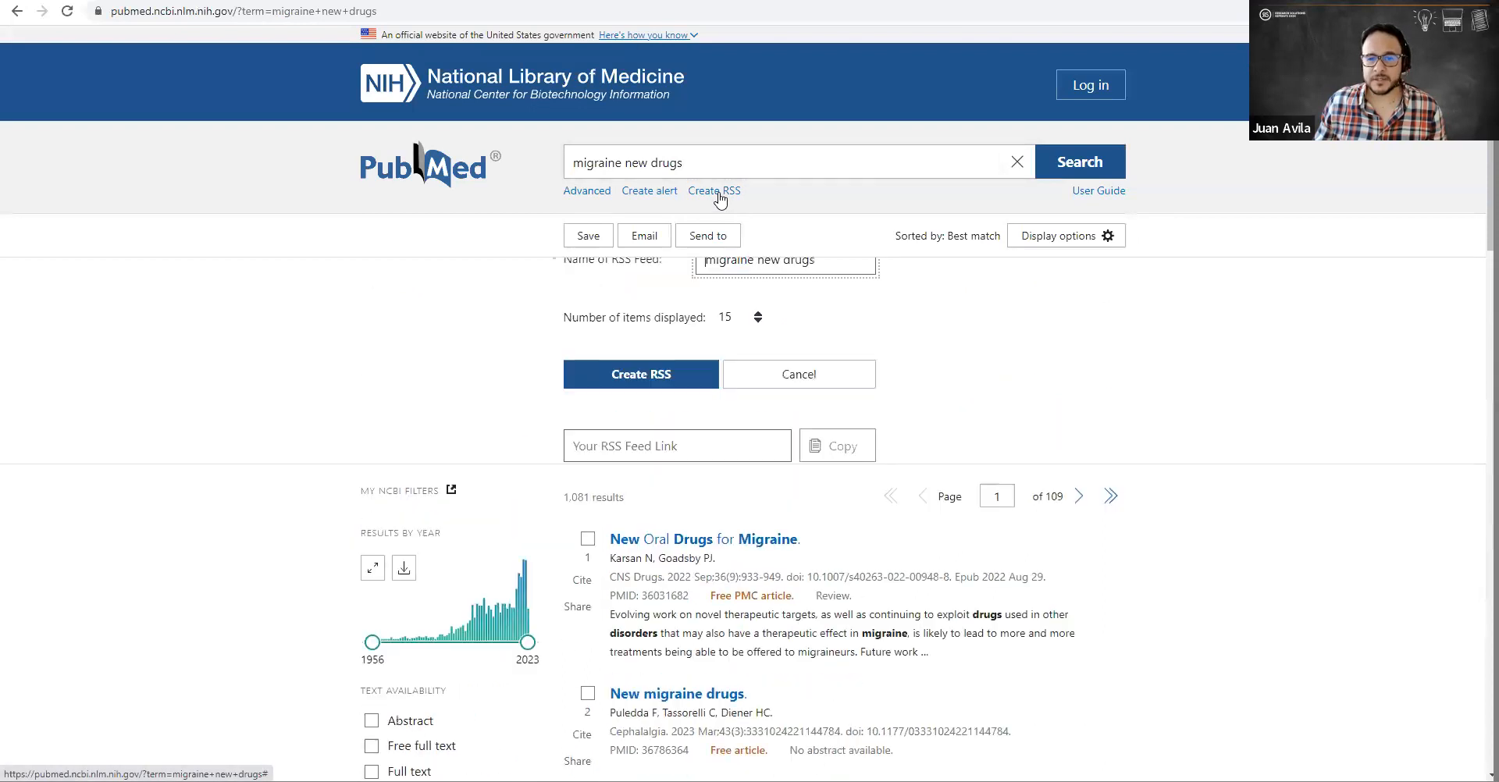
pyautogui.click(665, 457)
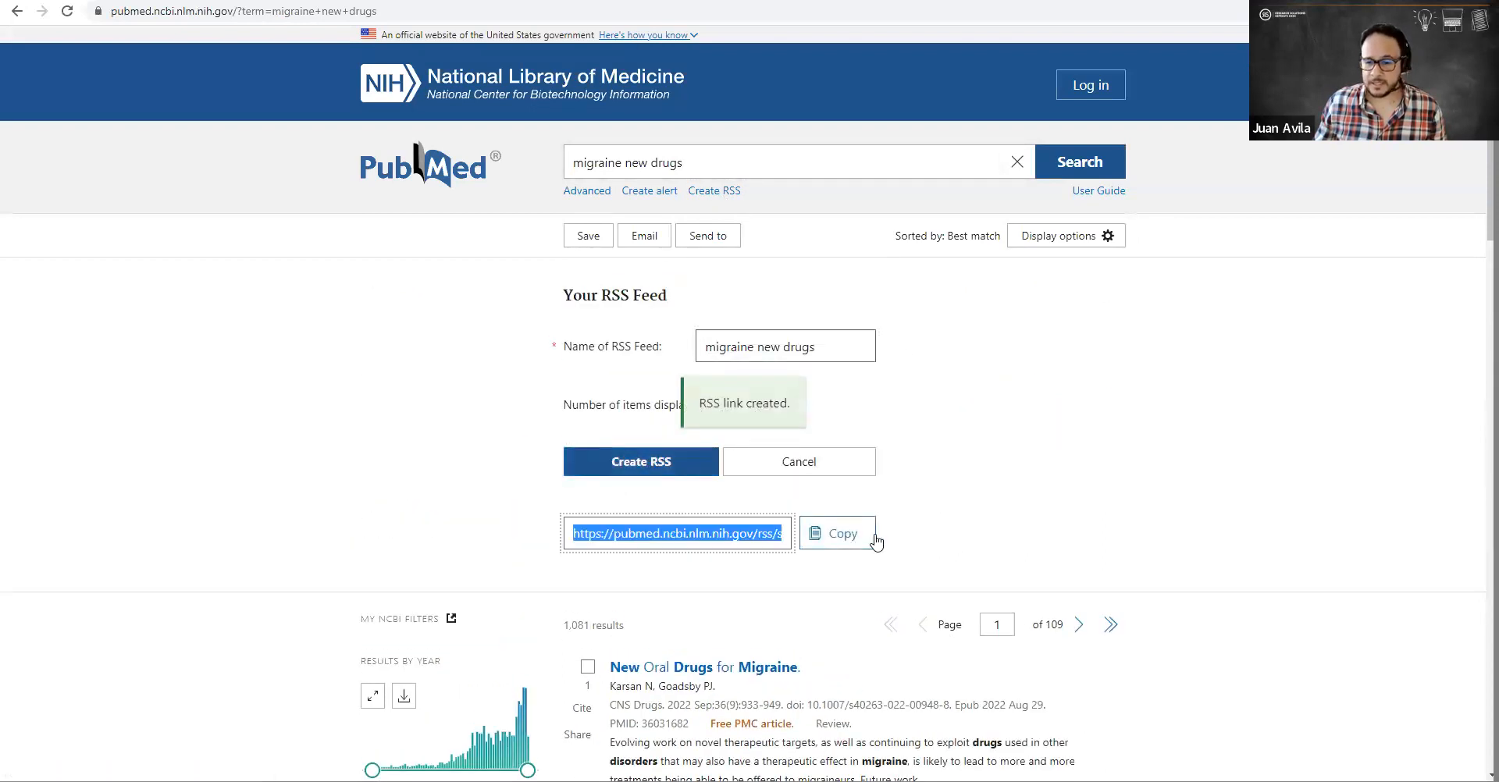
pyautogui.click(828, 552)
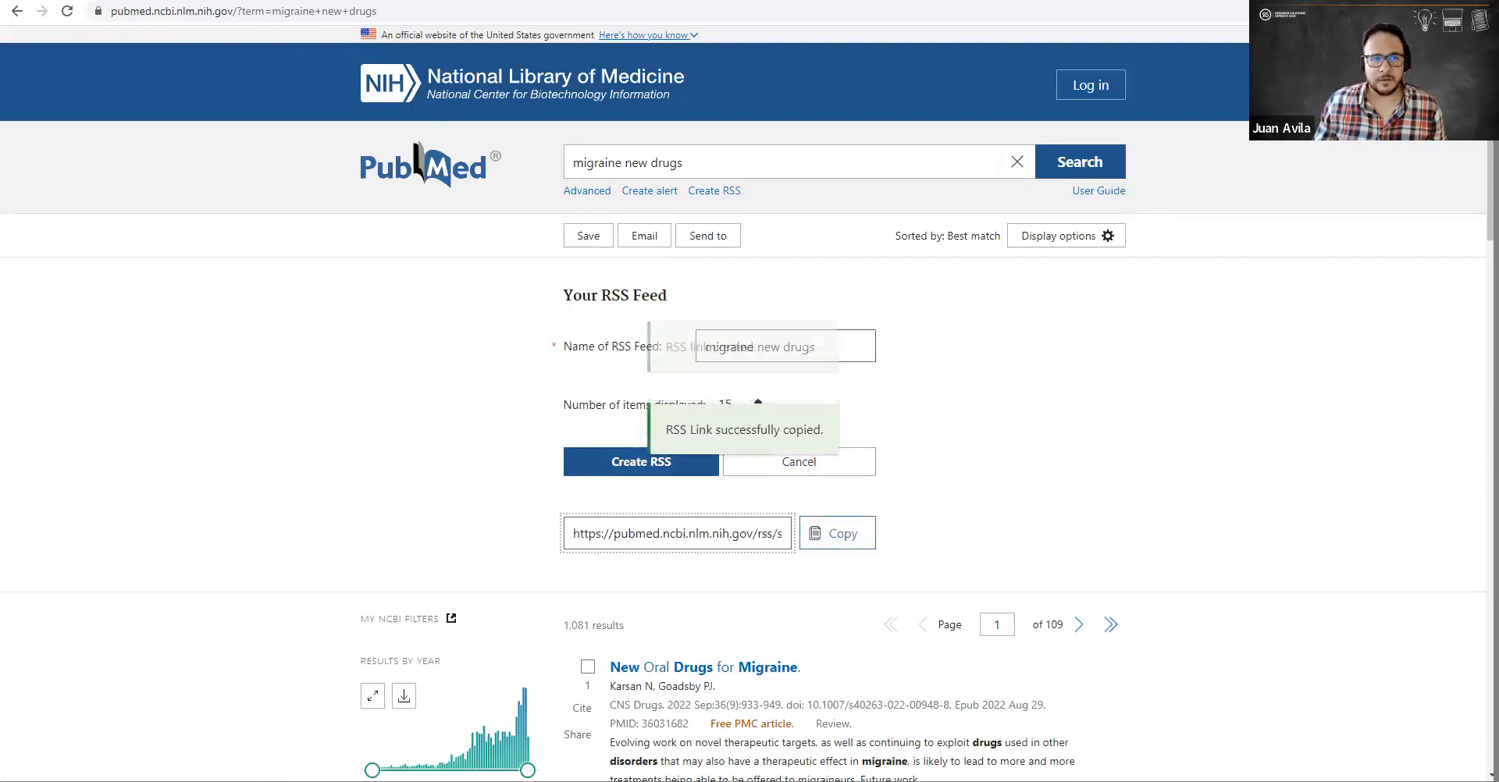
# Step: Switch back to Article Galaxy and add the copied RSS link as a feed titled "PubMed - Migraine new drugs"
pyautogui.click(273, 2)
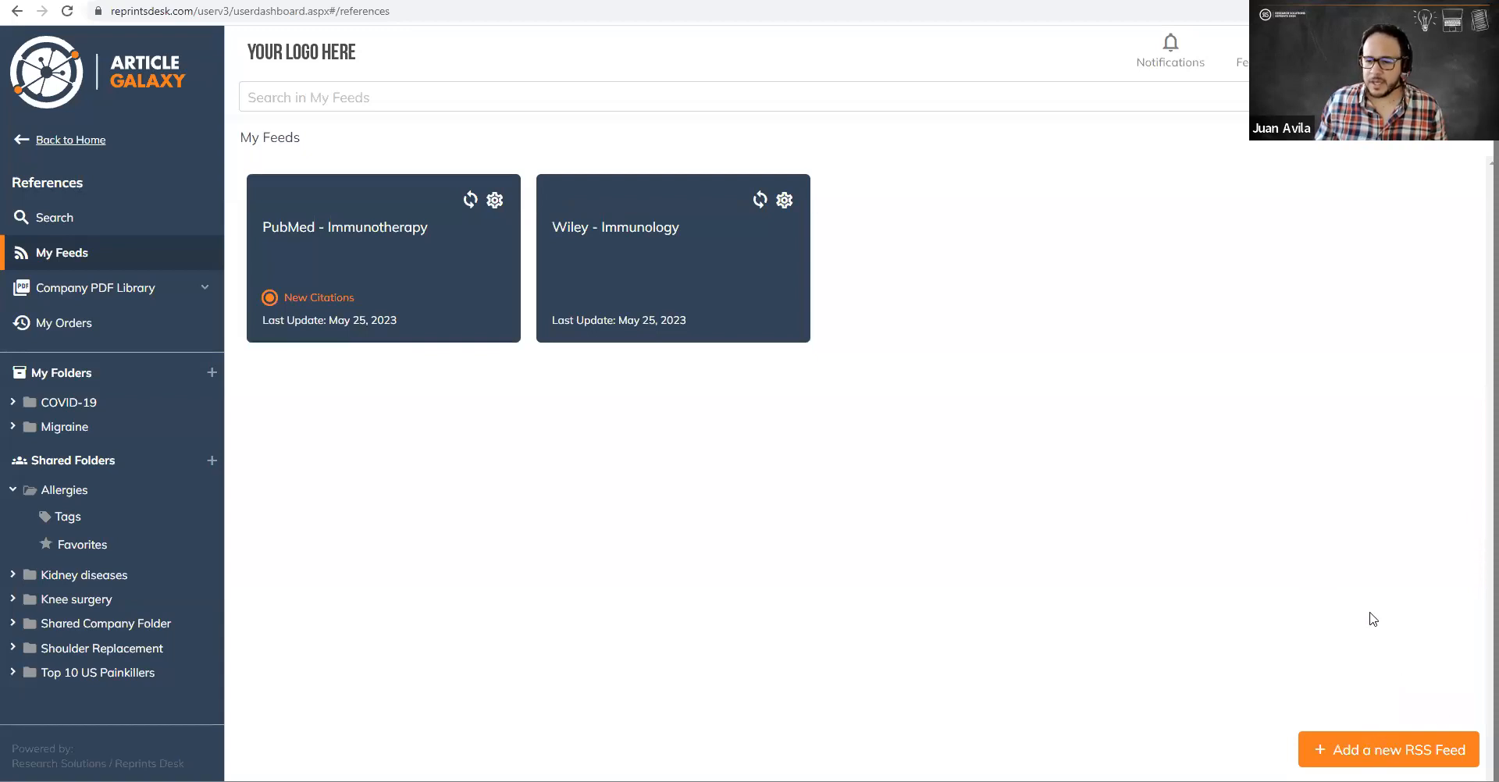
pyautogui.click(1394, 756)
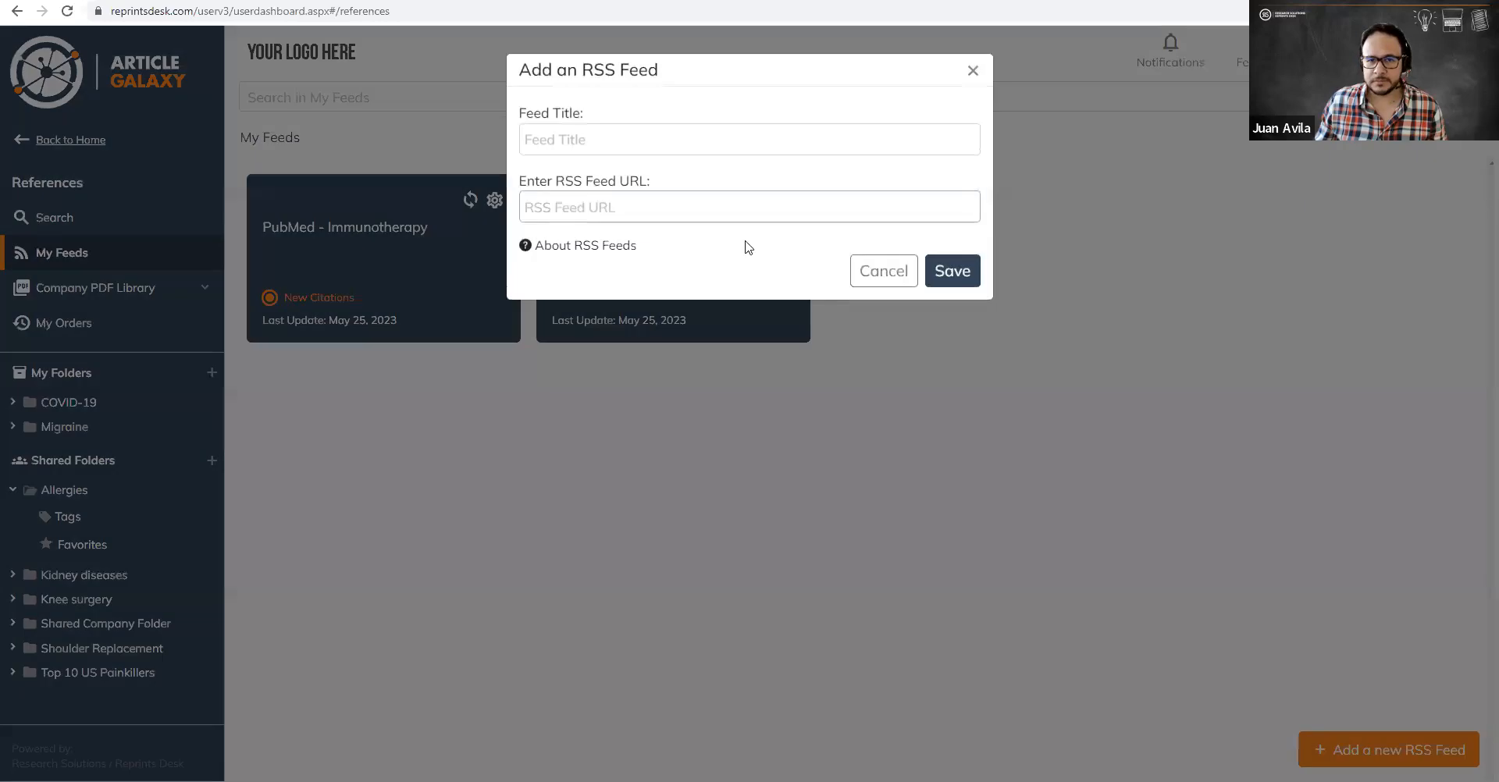
pyautogui.click(581, 207)
pyautogui.hotkey('ctrl', 'v')
pyautogui.click(618, 141)
pyautogui.write('PubMe')
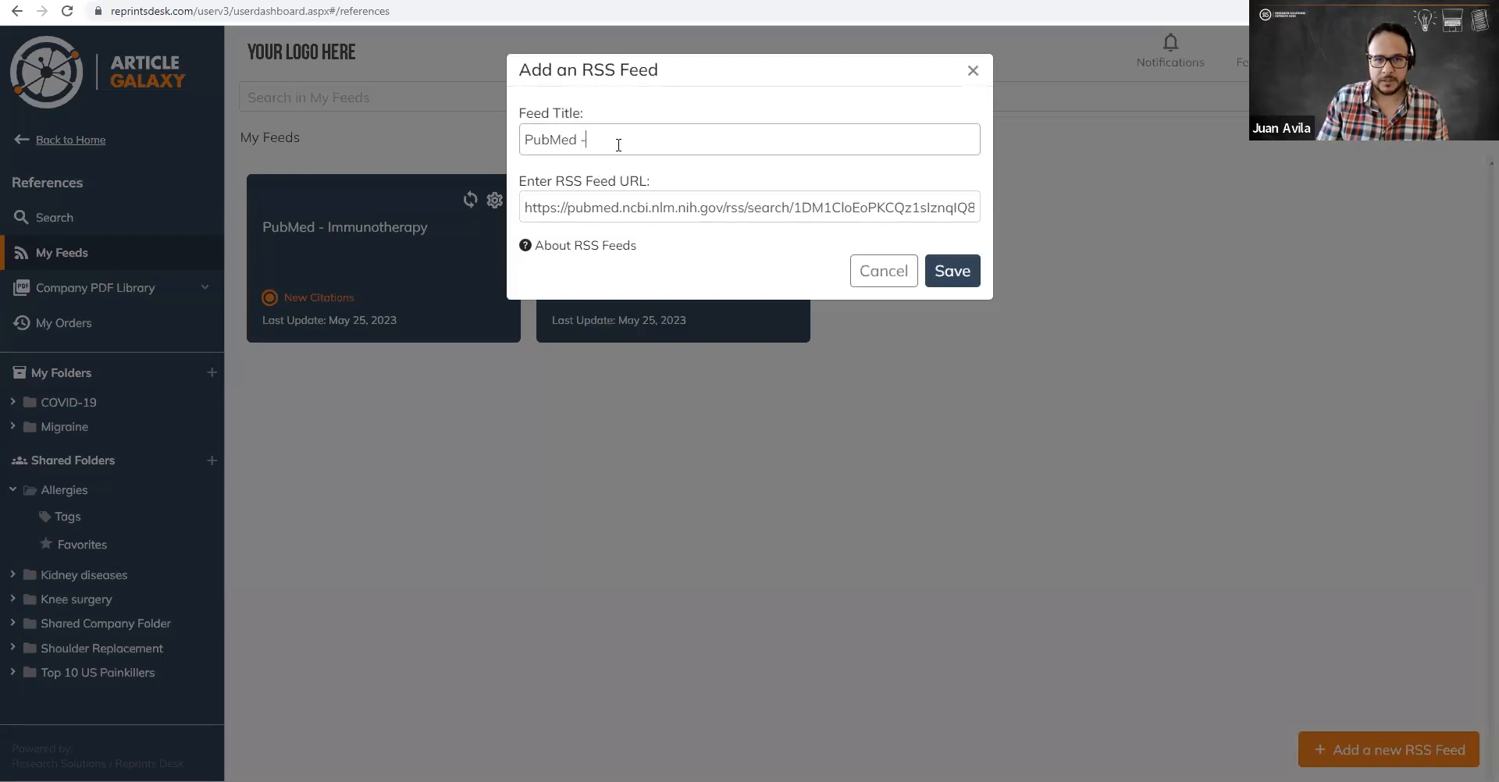
pyautogui.write('d - Migraine new drugs')
pyautogui.click(963, 274)
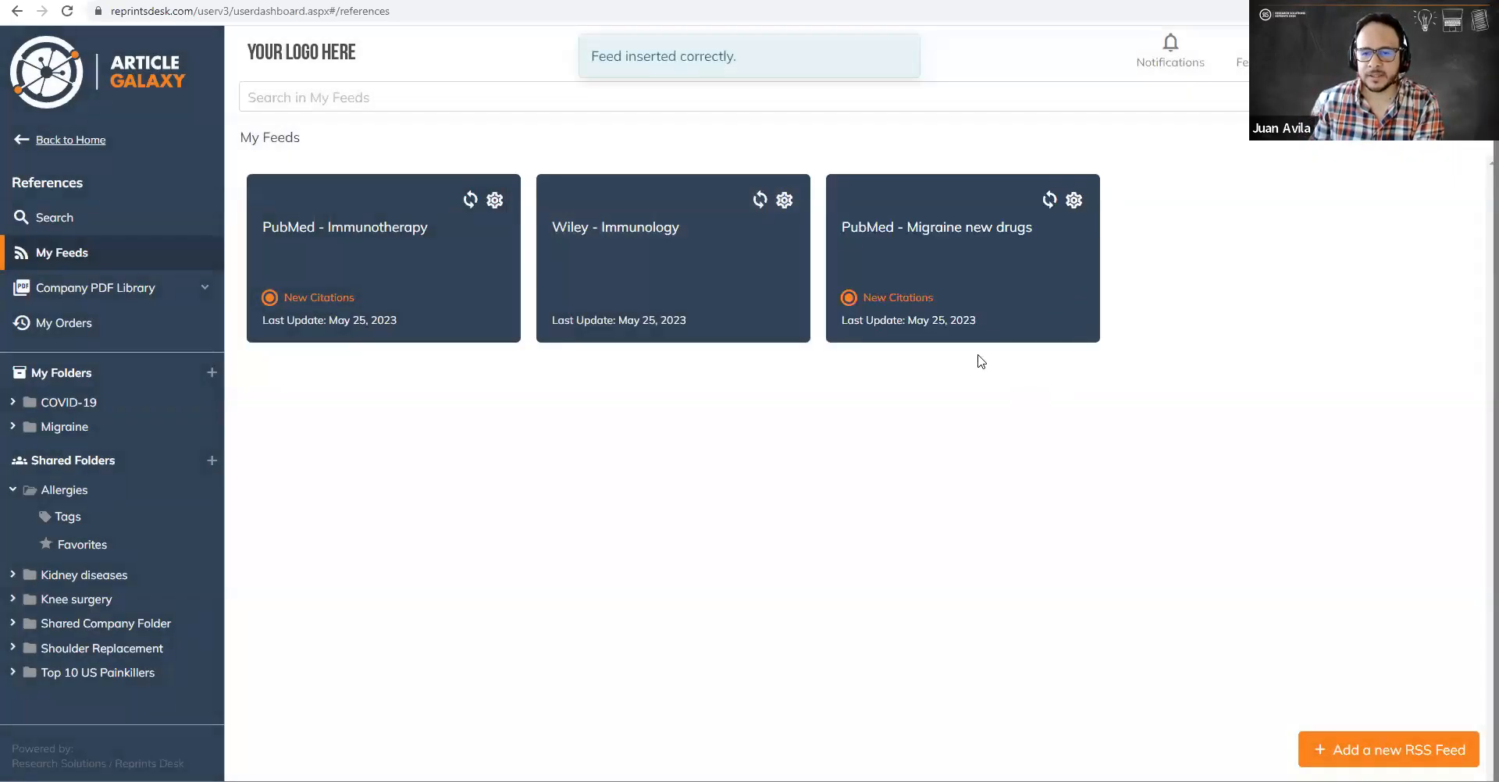
# Step: Open the PubMed - Migraine new drugs feed and examine the details of the rimegepant tablet and new-onset headache articles
pyautogui.click(945, 267)
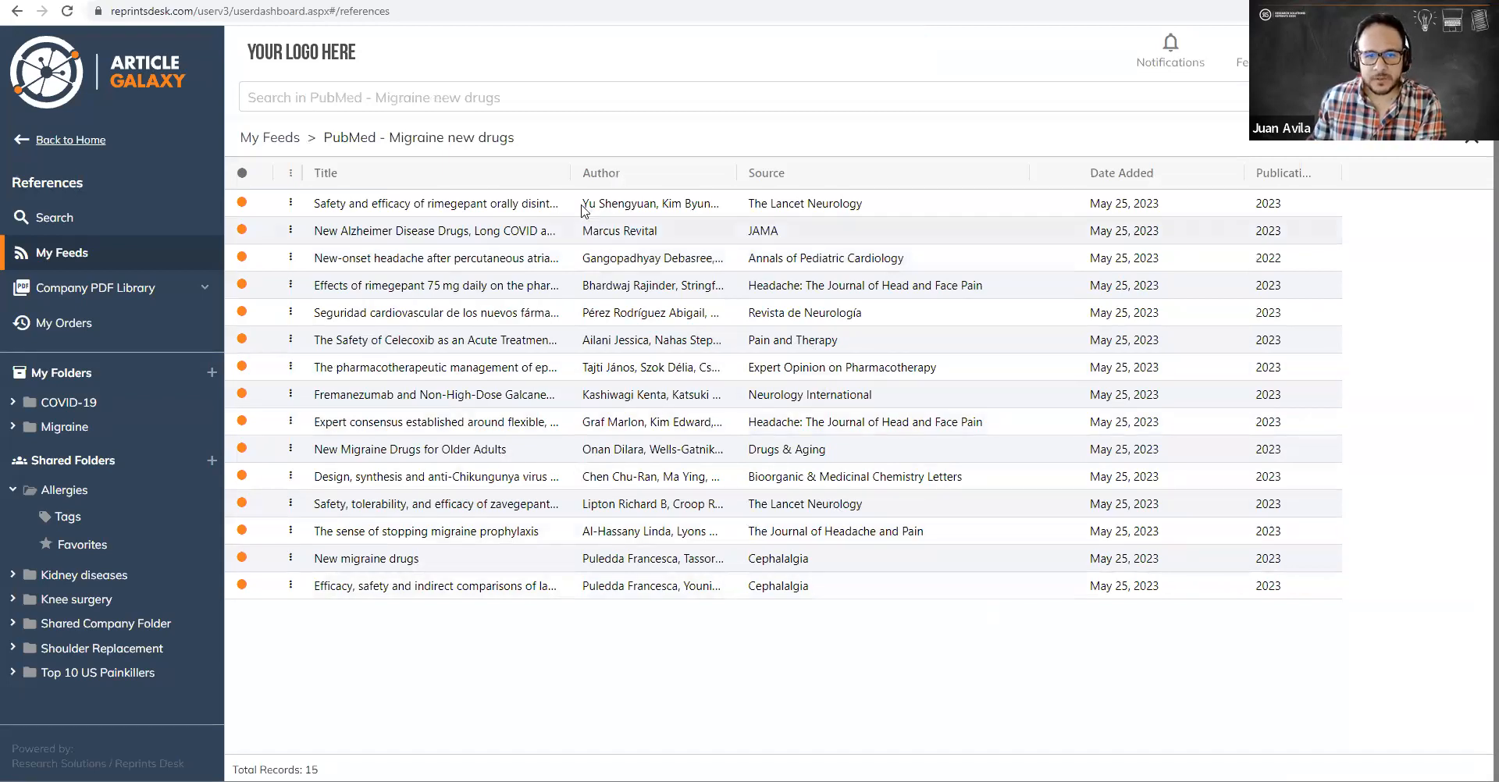
pyautogui.click(516, 208)
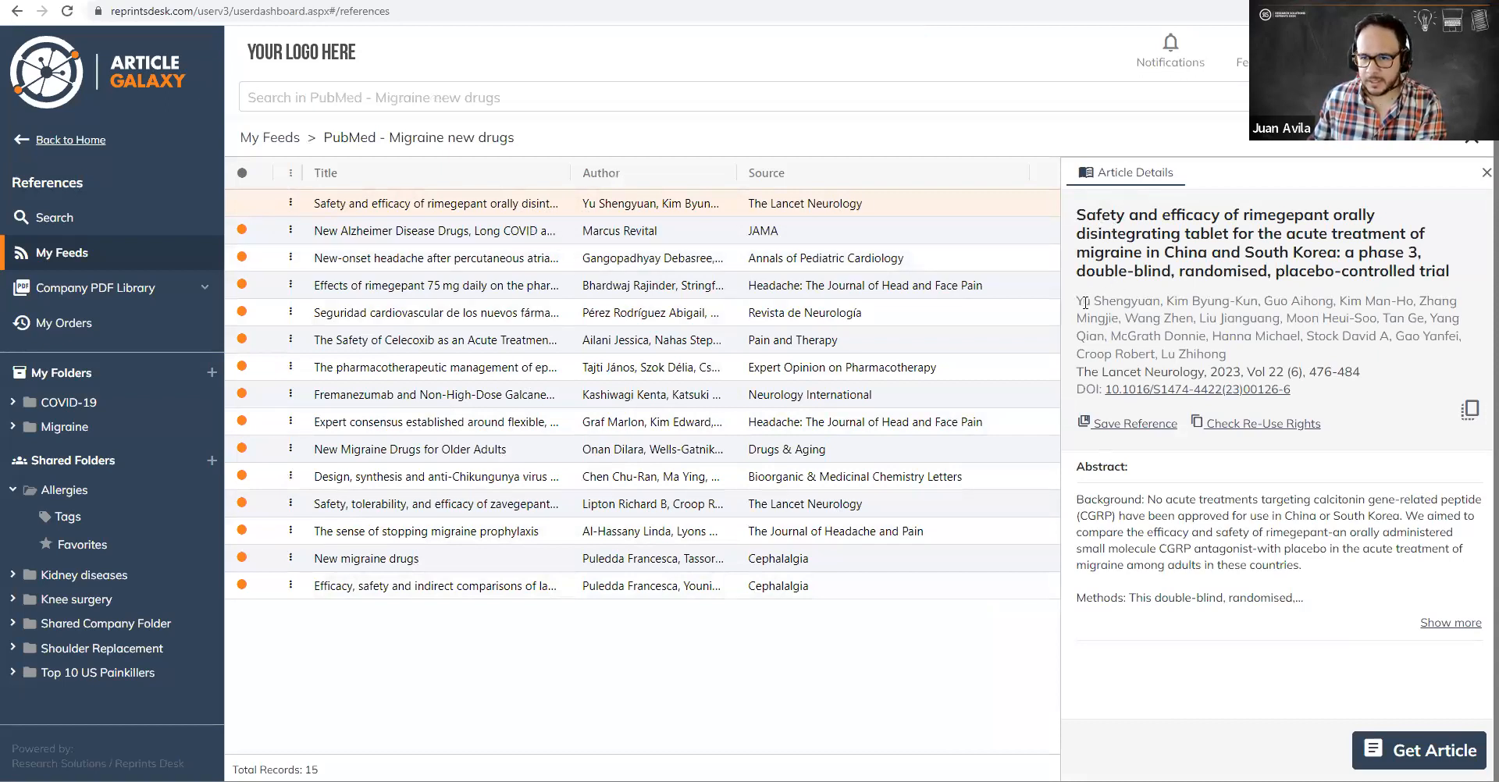
pyautogui.moveTo(1085, 303); pyautogui.dragTo(1140, 320)
pyautogui.click(1193, 318)
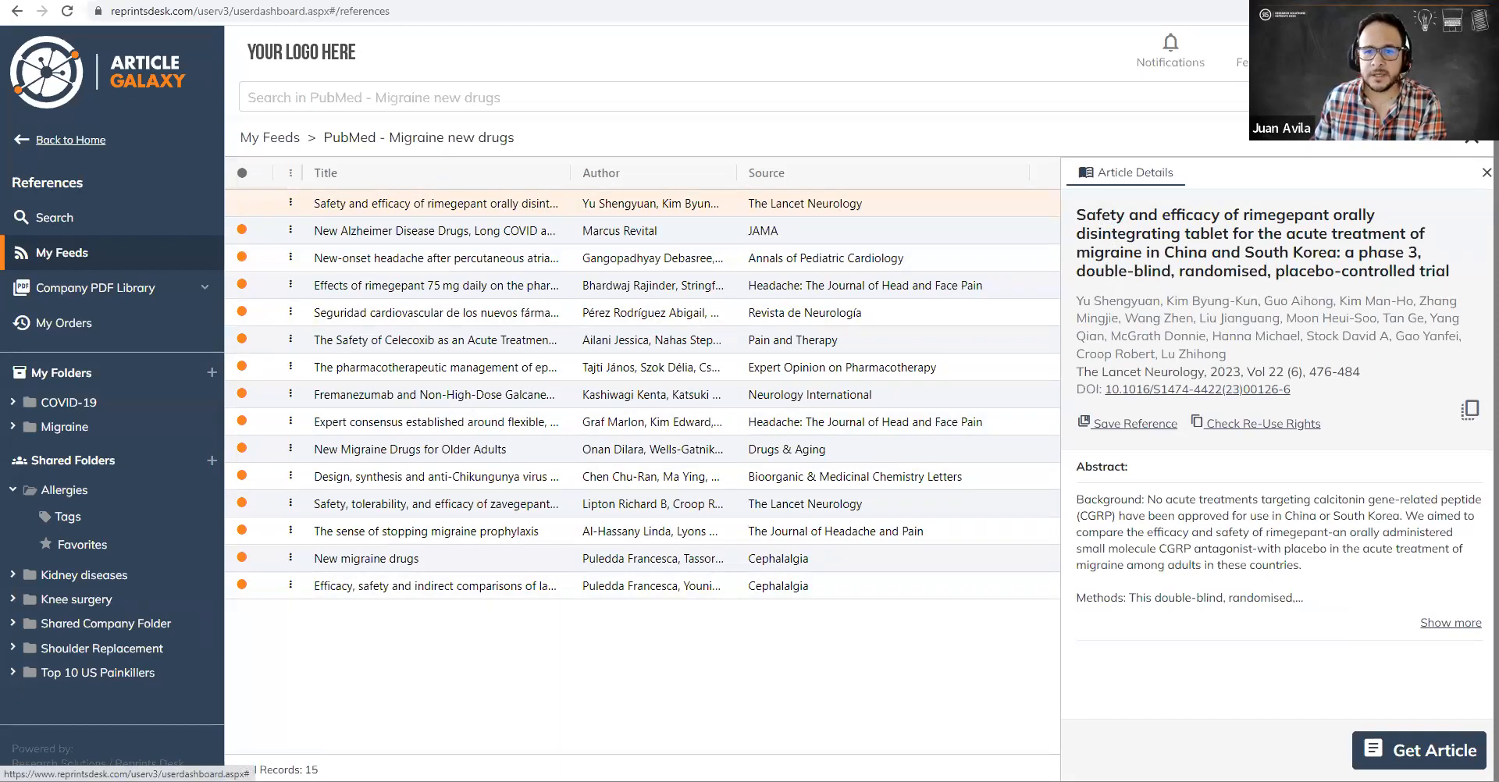
pyautogui.click(1486, 173)
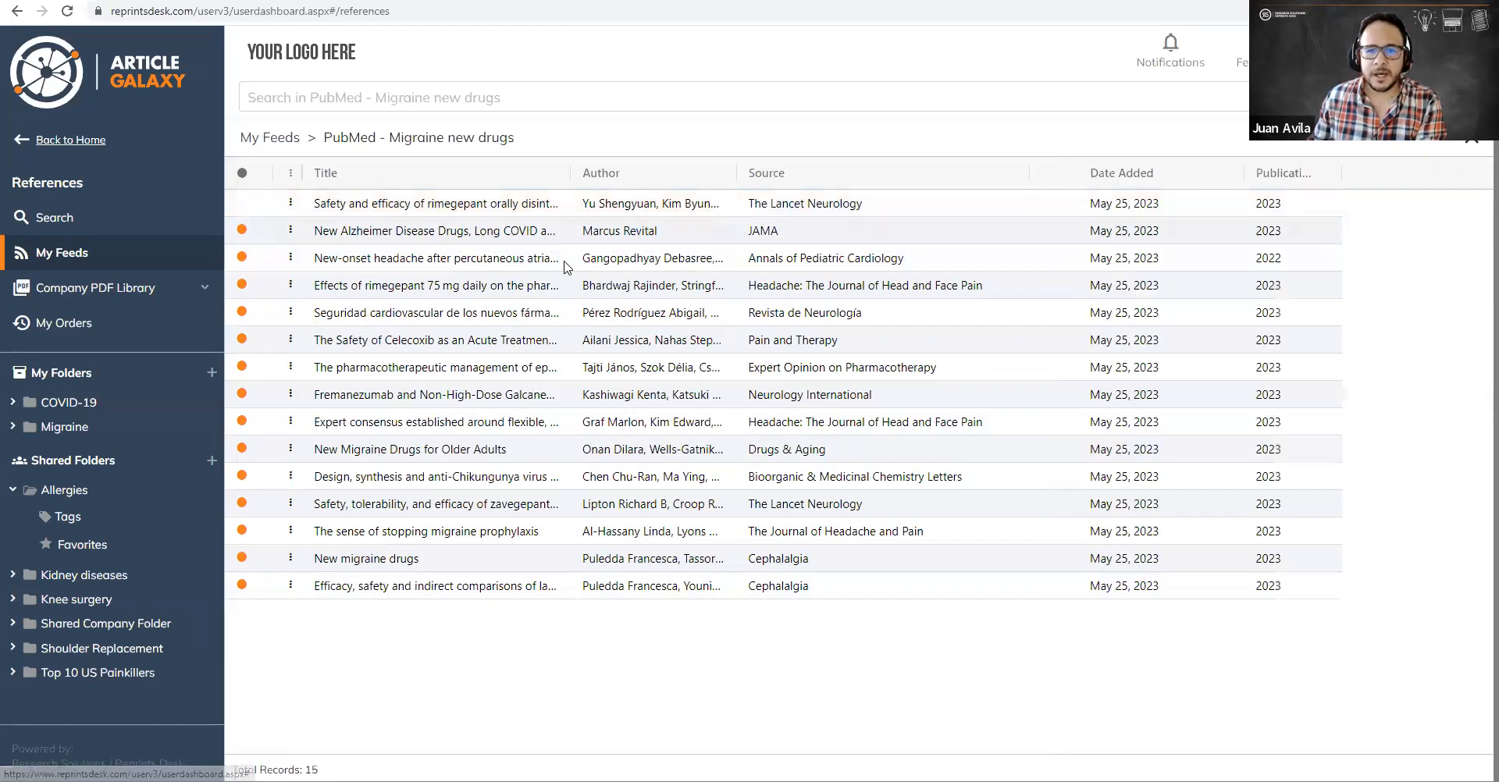
pyautogui.click(481, 262)
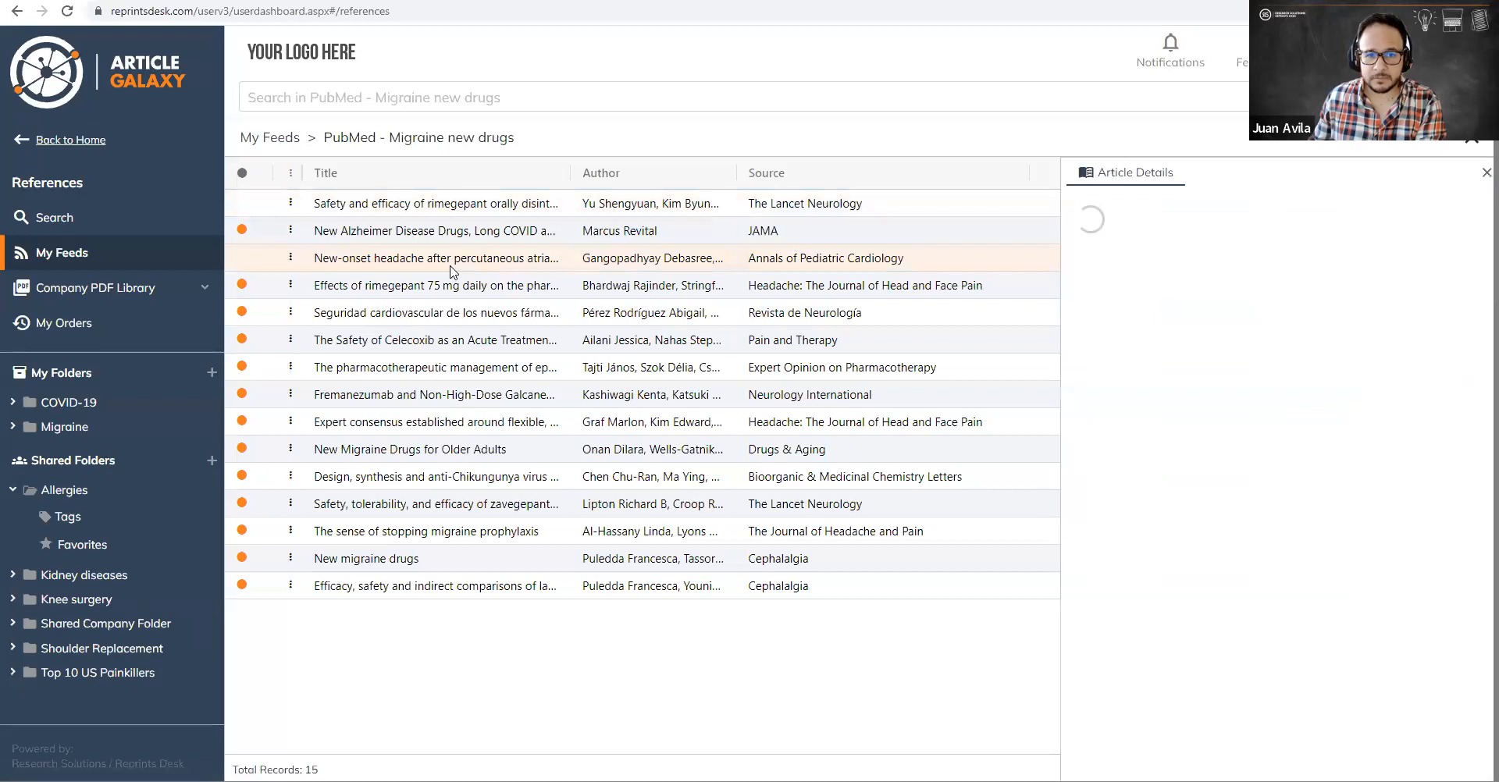
# Step: Save the feed's New Alzheimer Disease Drugs article to the Migraine folder and open its details there
pyautogui.moveTo(462, 231); pyautogui.dragTo(103, 426)
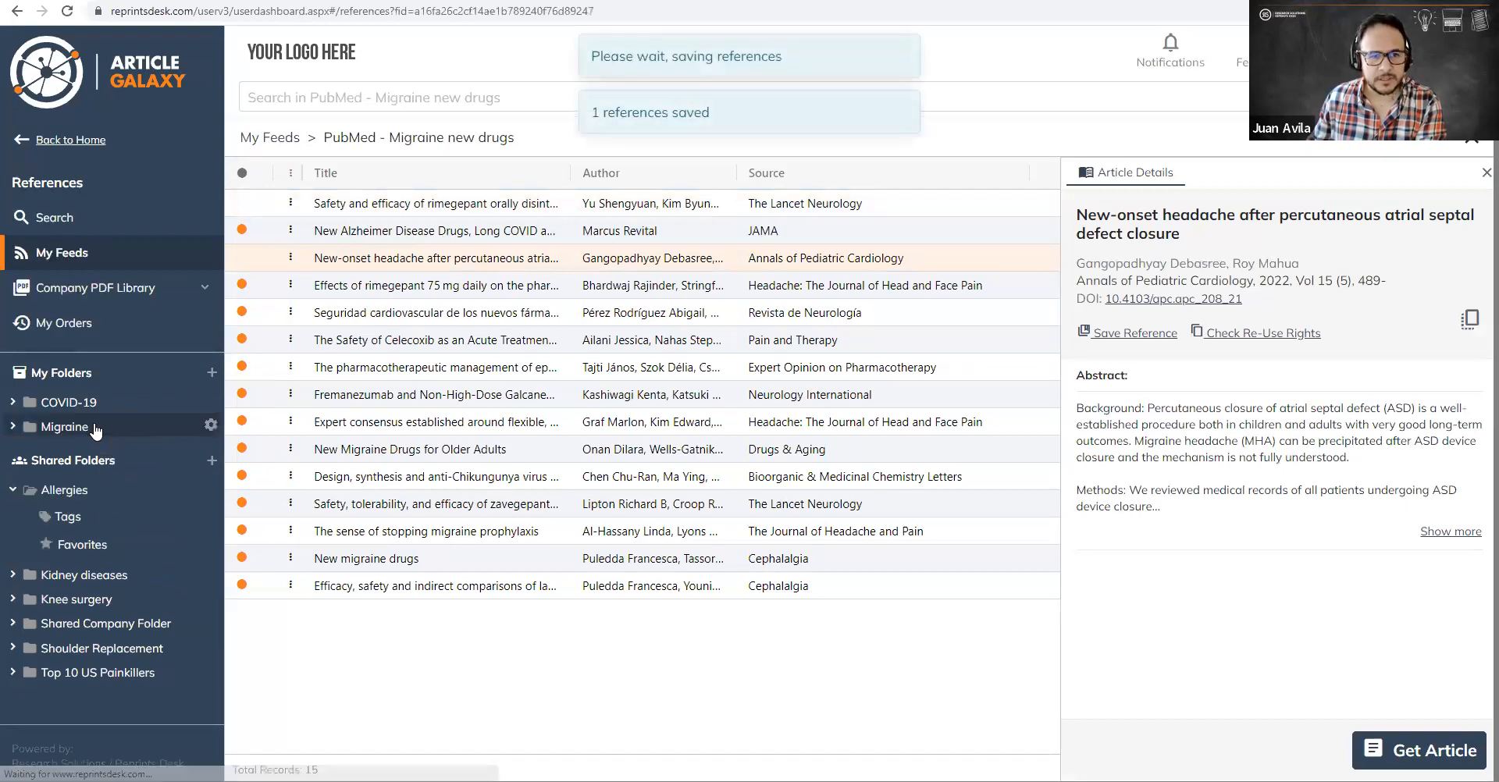
pyautogui.click(94, 427)
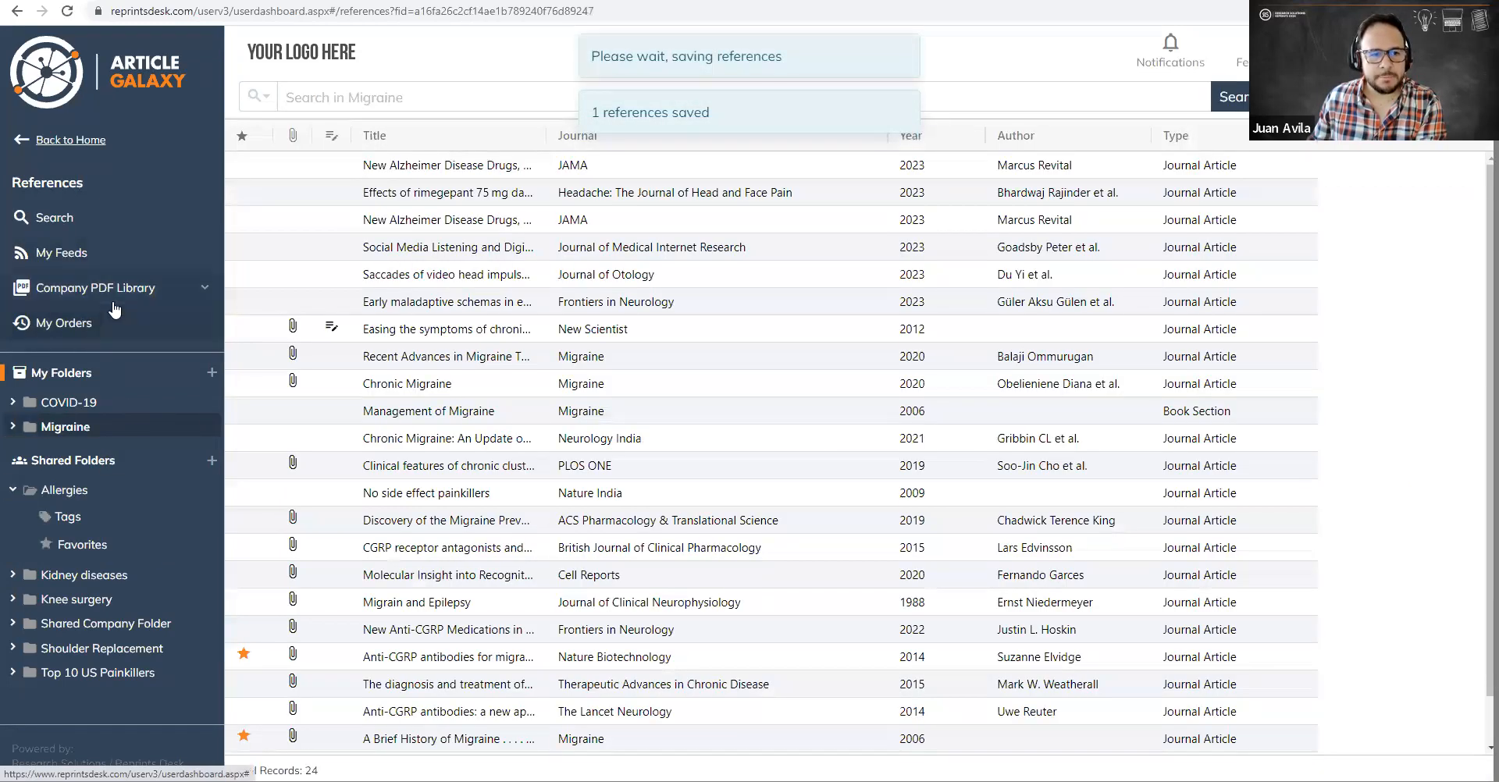
pyautogui.click(503, 165)
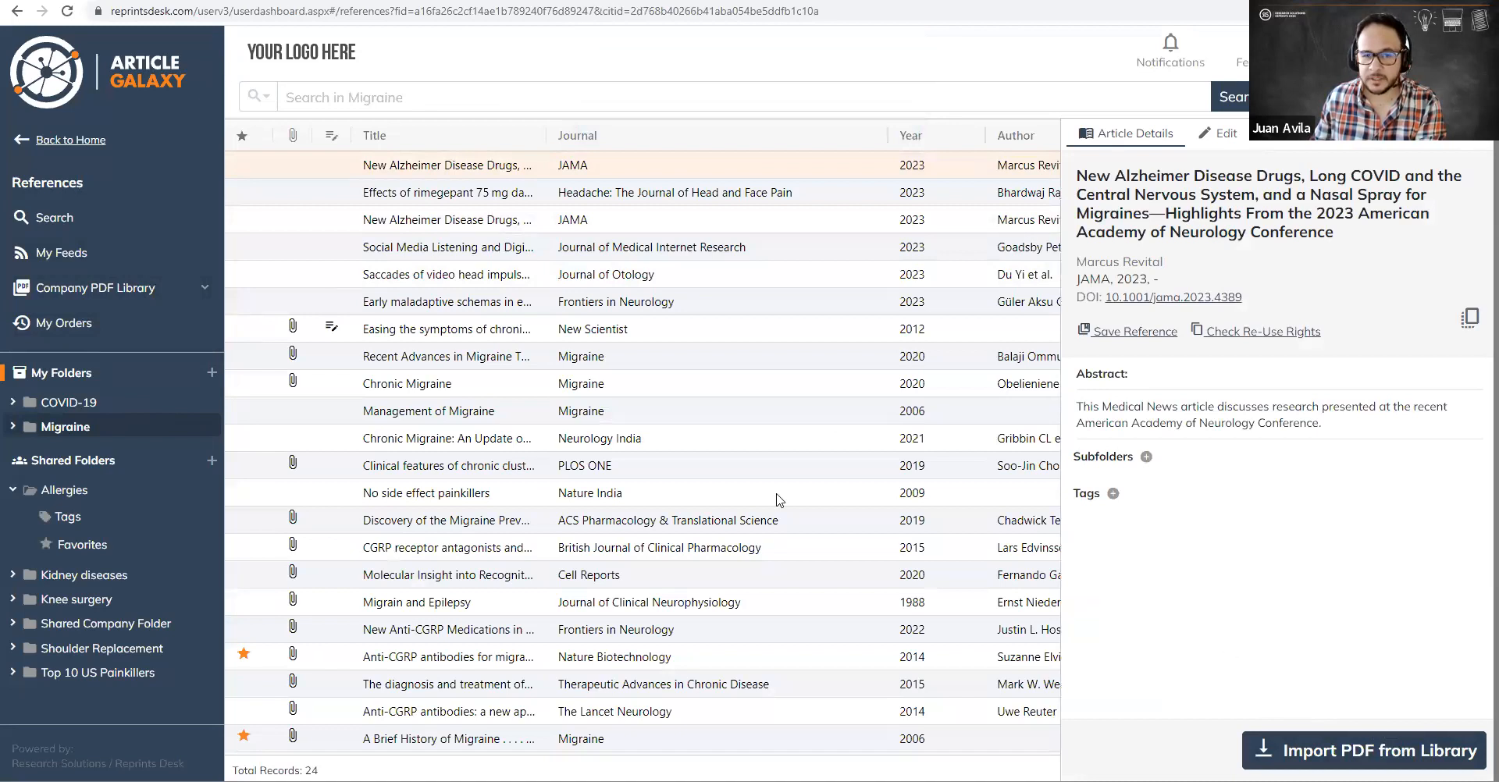
# Step: Return to the PubMed - Migraine new drugs feed and view the details of the "Seguridad cardiovascular de los nuevos fármacos" article
pyautogui.click(70, 260)
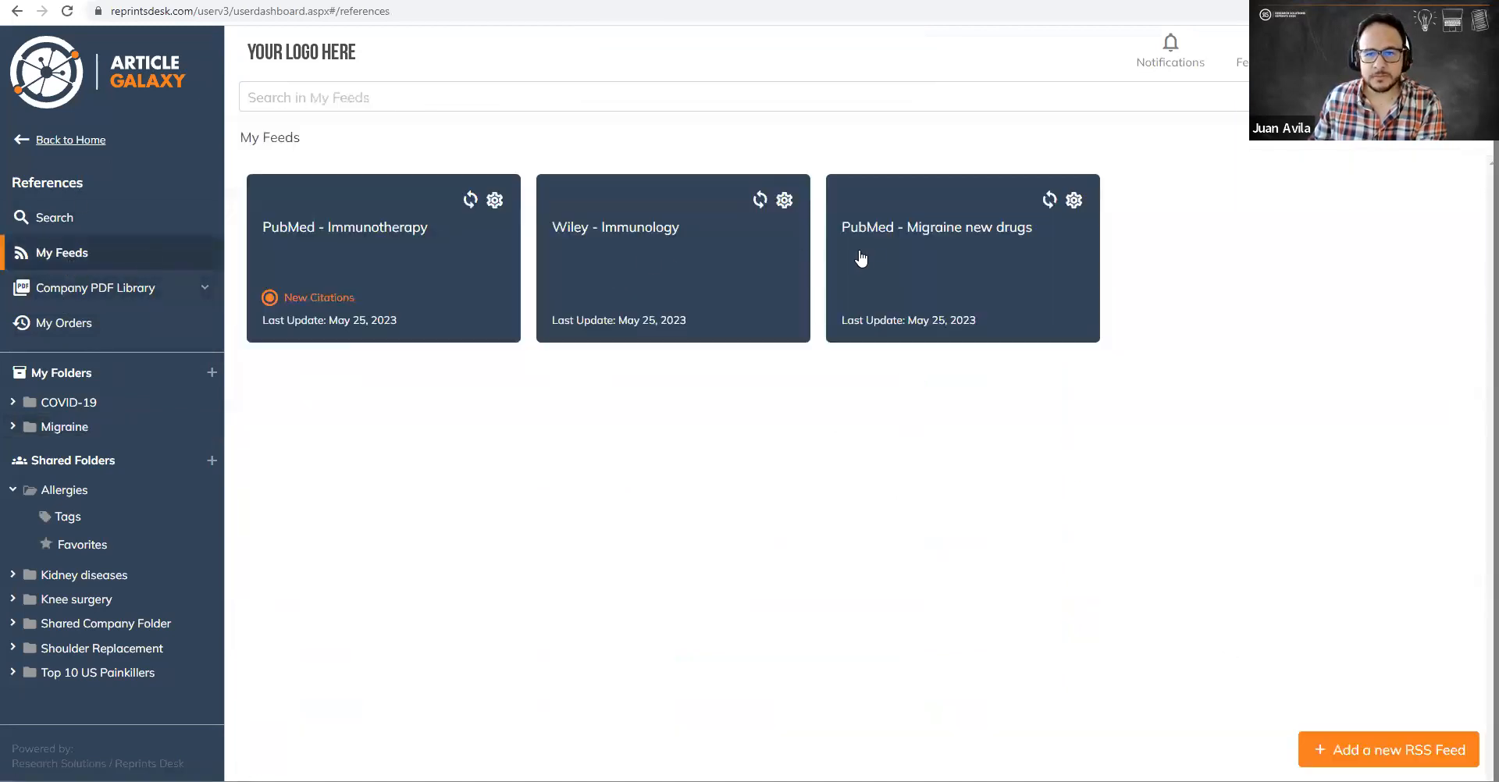
pyautogui.click(861, 258)
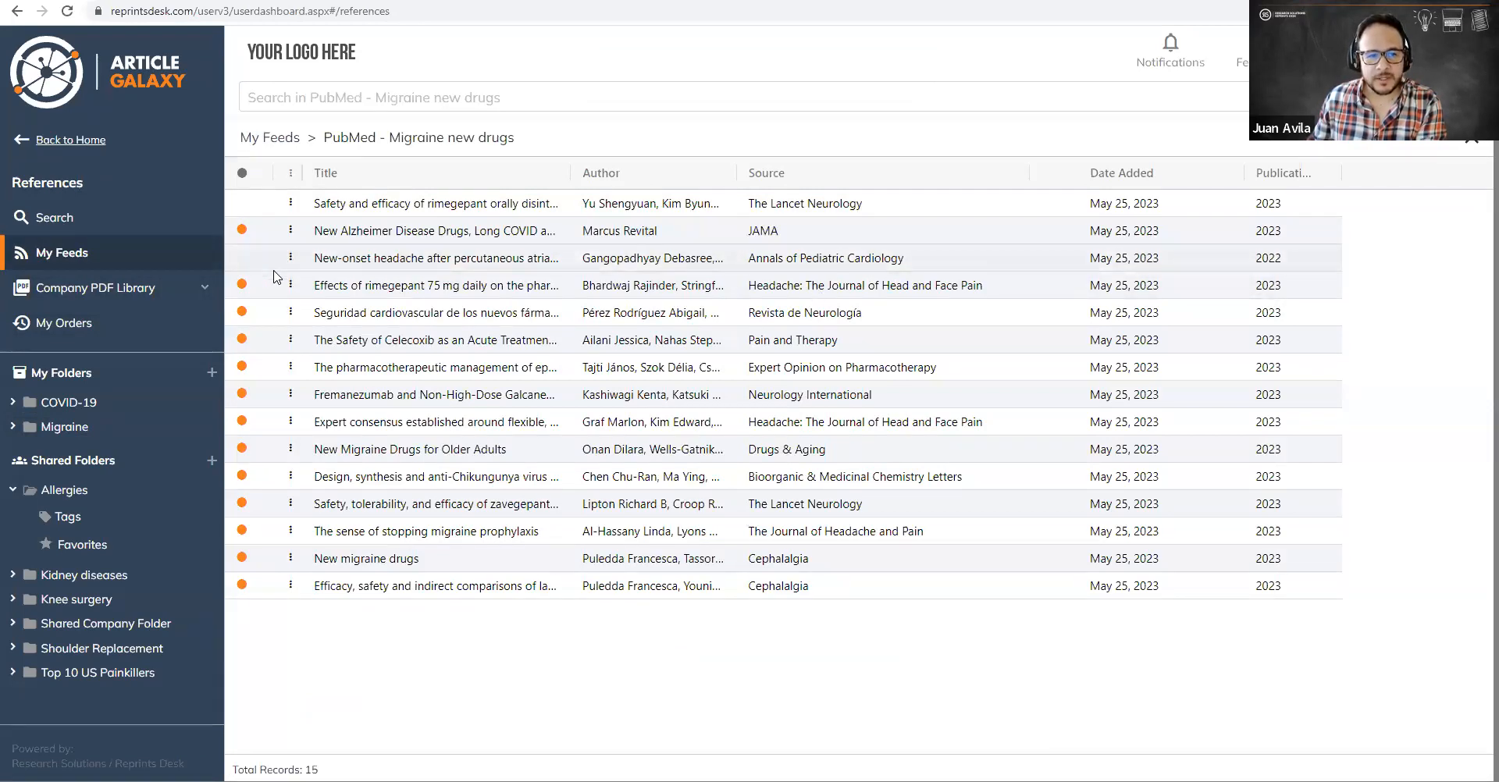
pyautogui.click(422, 316)
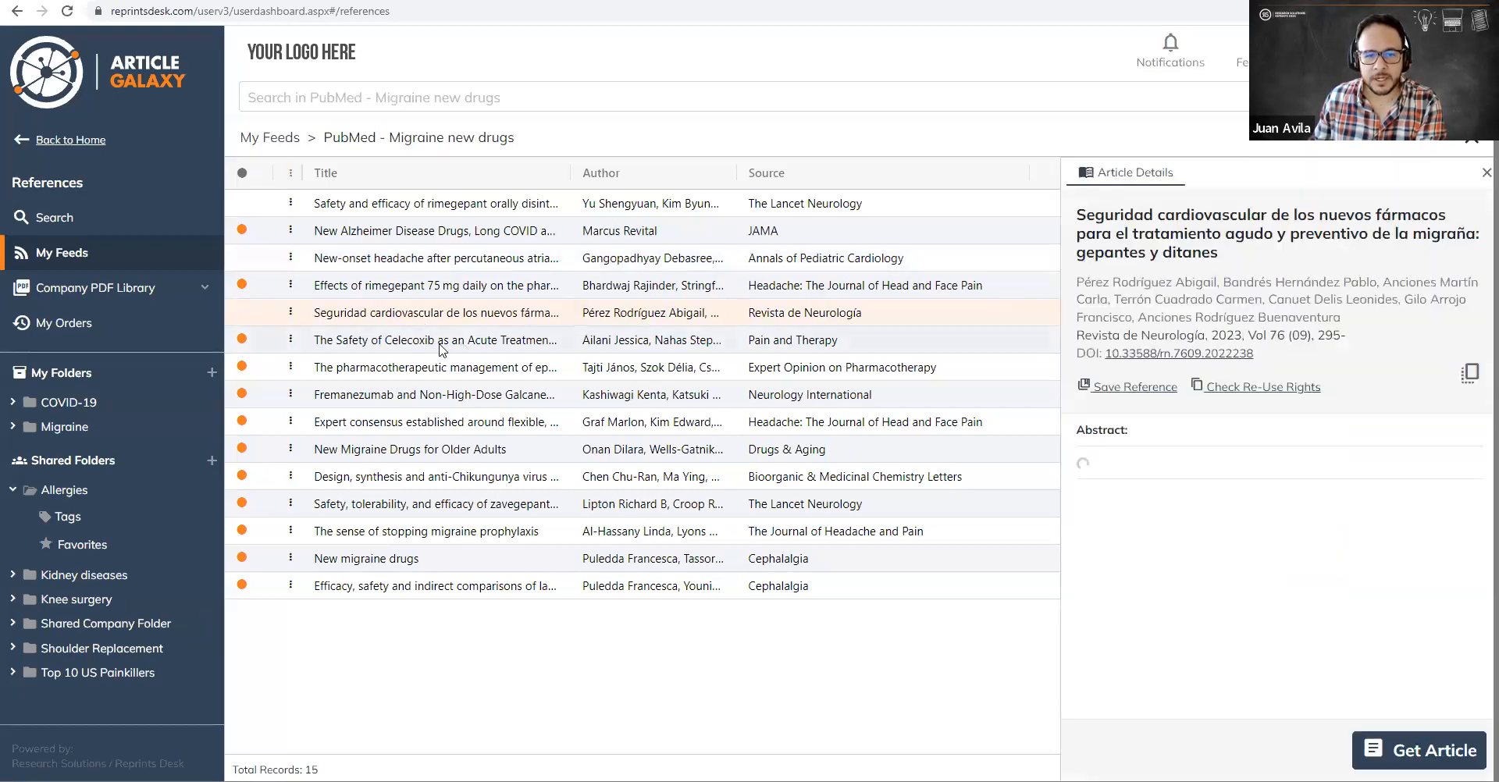
# Step: Mark the "Seguridad cardiovascular de los nuevos fármacos" article as unread and review its PDF request options
pyautogui.click(291, 314)
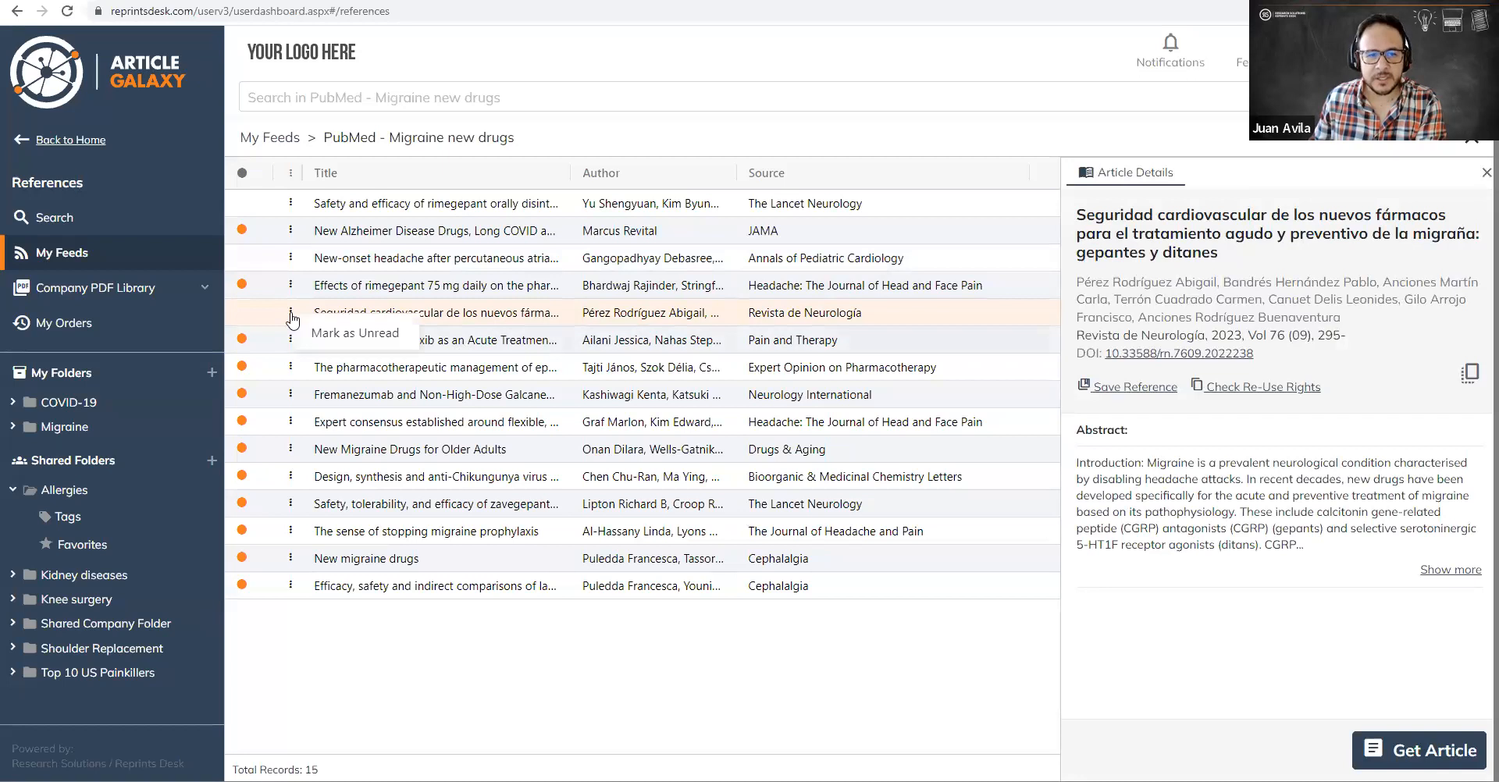
pyautogui.click(366, 334)
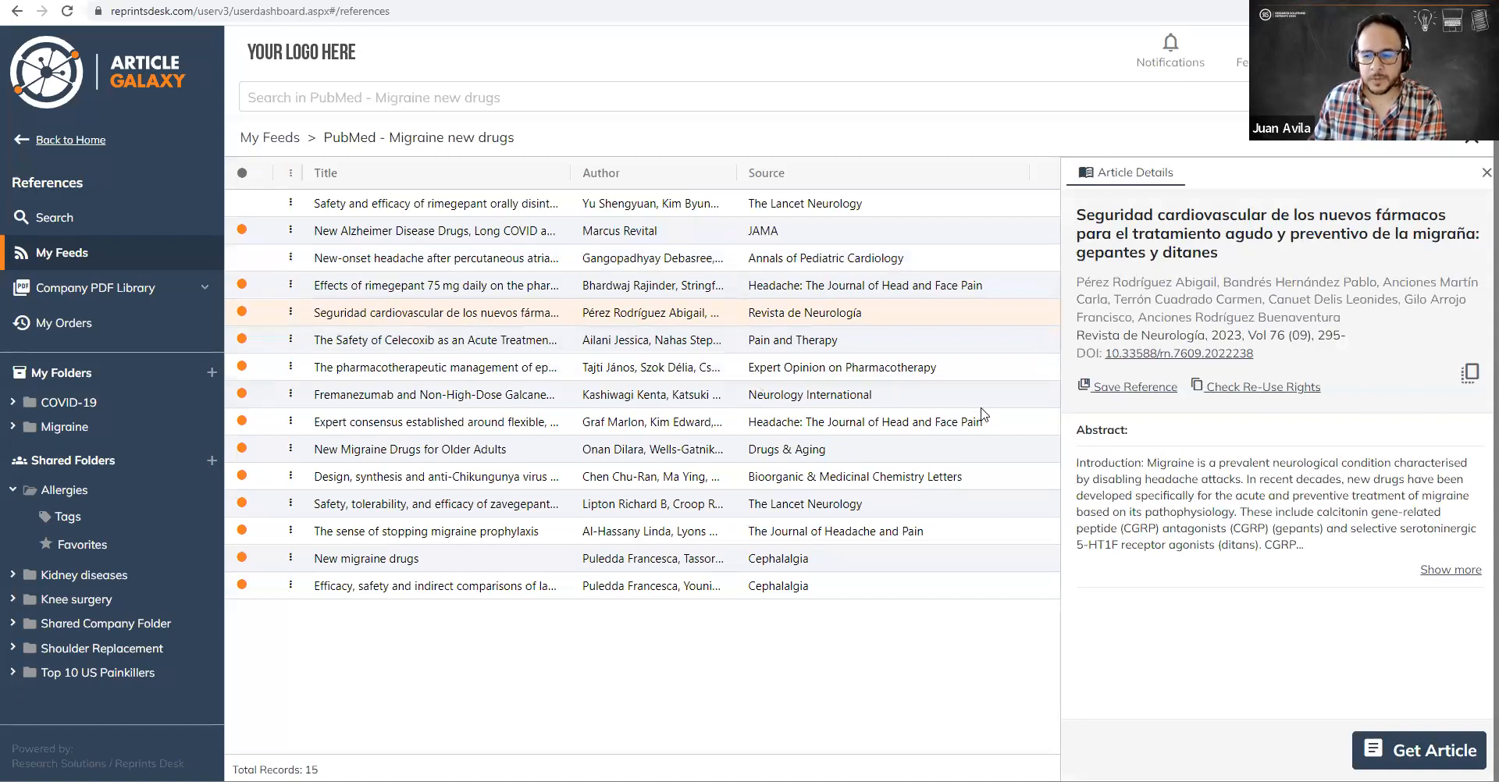
pyautogui.click(1431, 753)
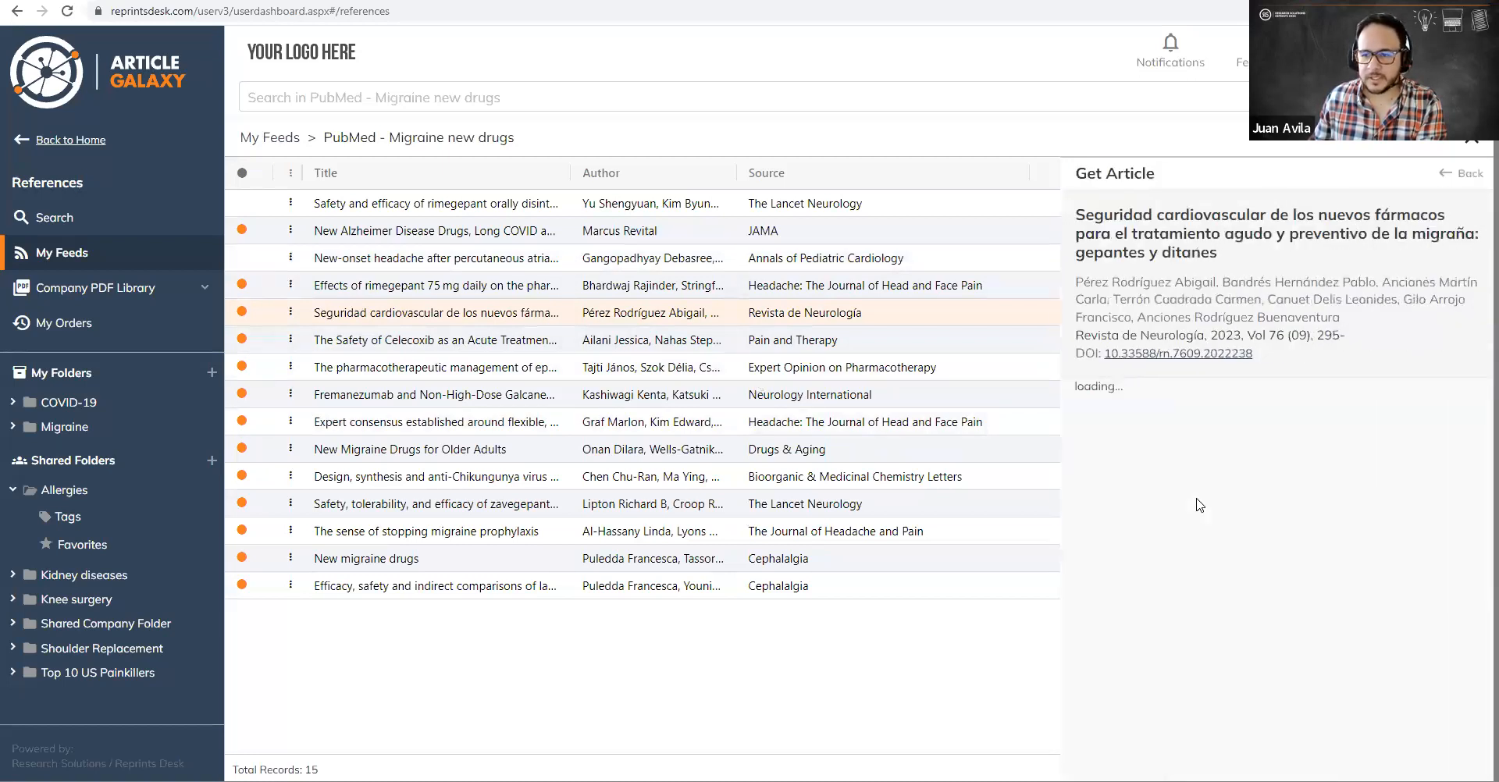
pyautogui.scroll(-2, 1367, 513)
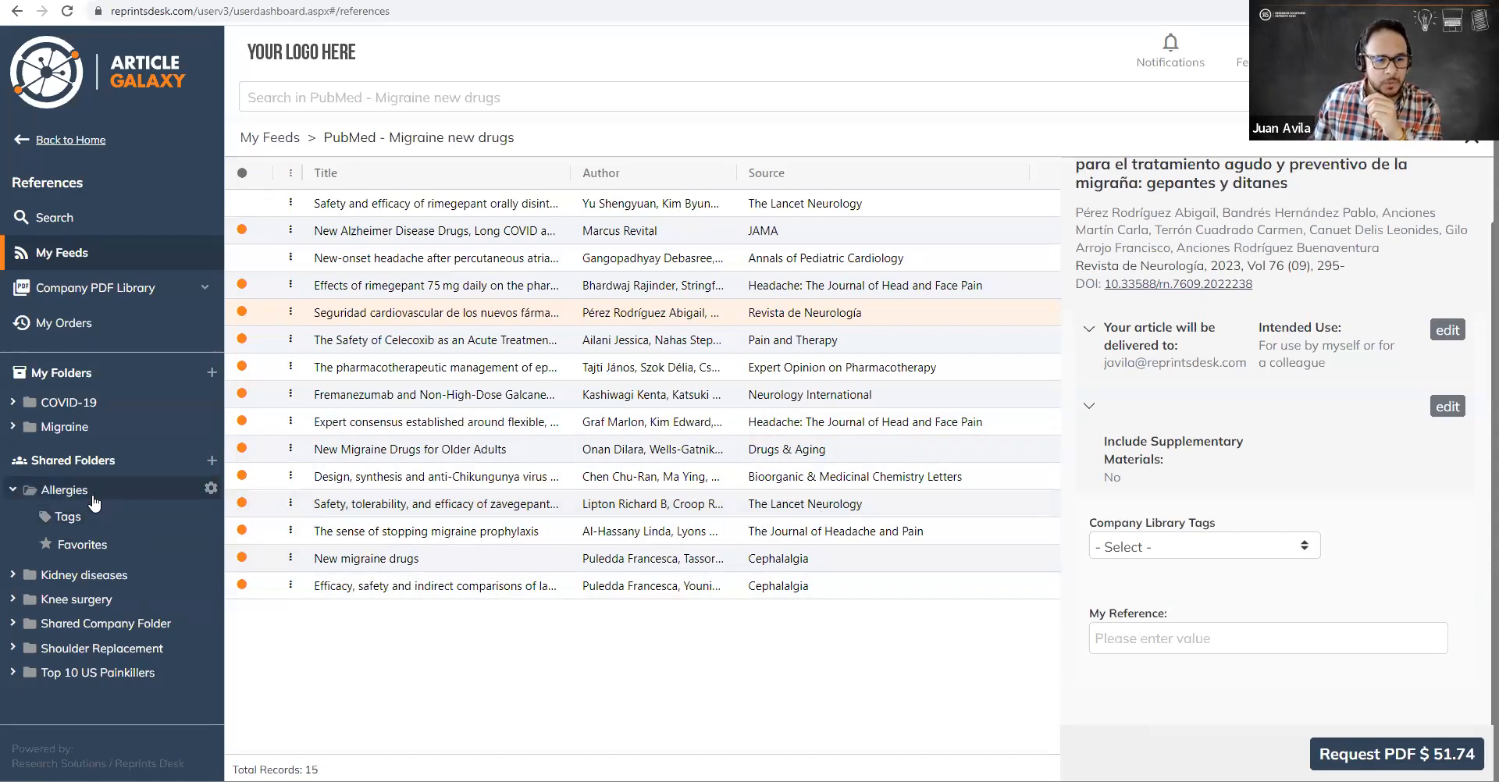
# Step: Look through the Migraine folder and its rimegepant 75 mg article, the Company PDF Library and My Orders
pyautogui.click(65, 427)
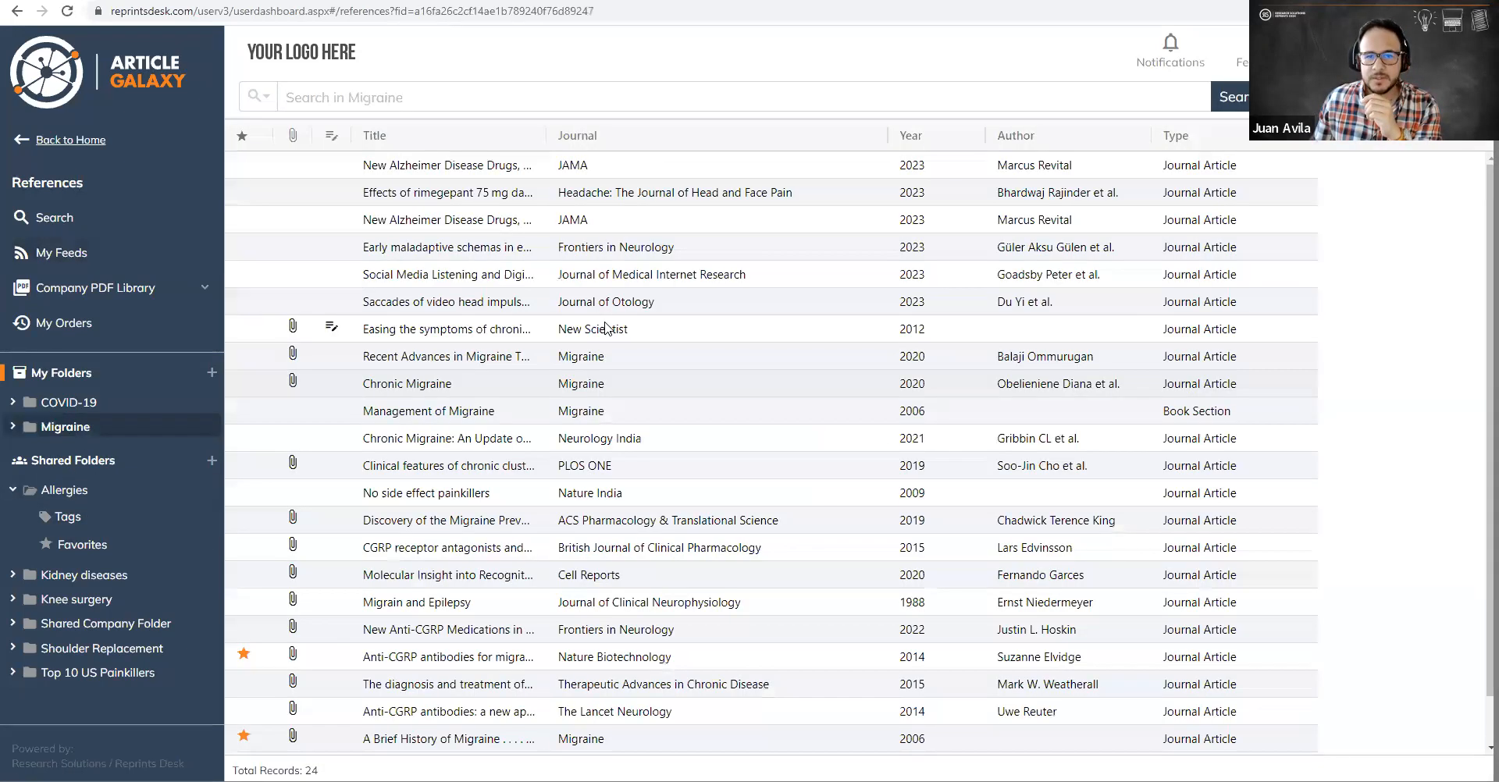
pyautogui.click(577, 220)
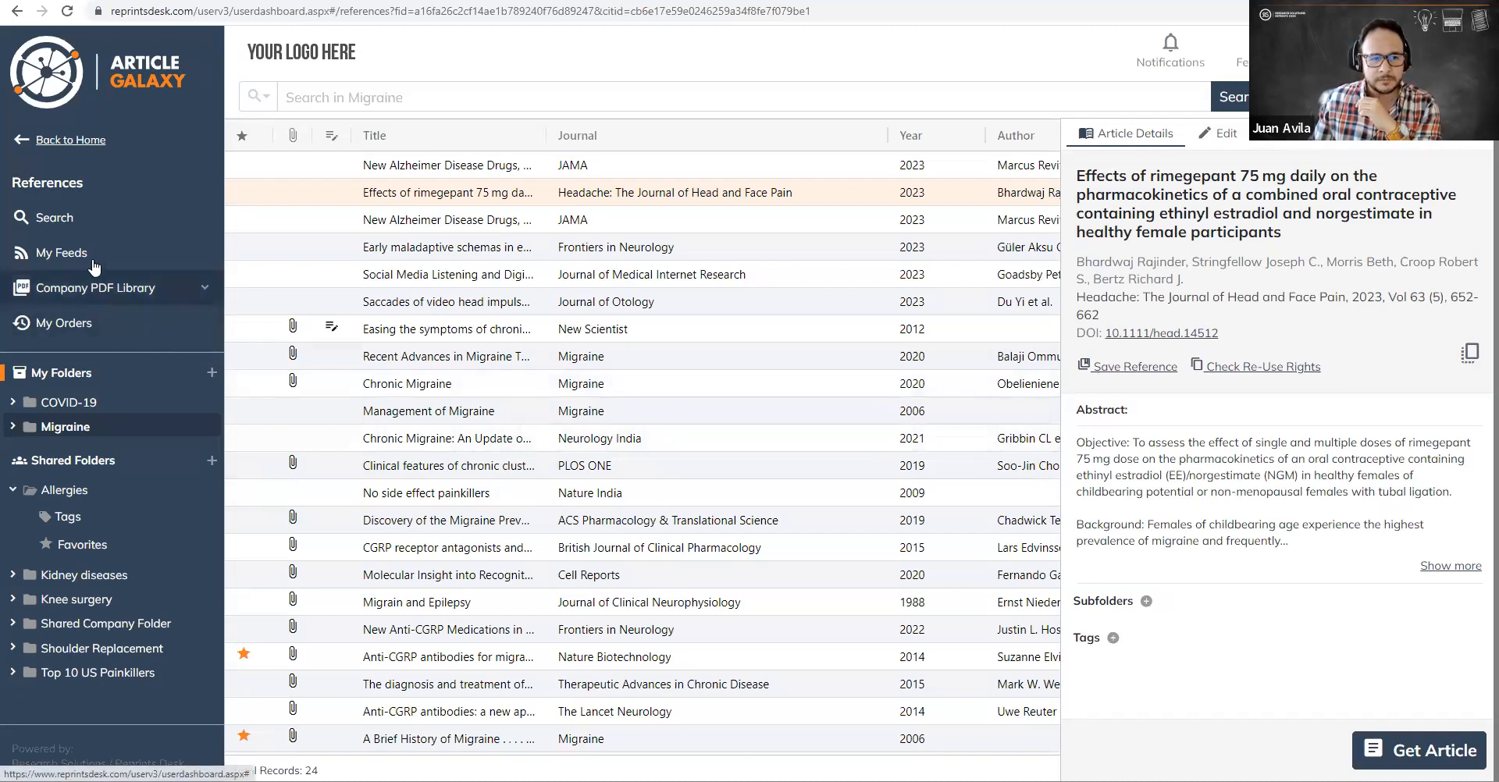
pyautogui.click(95, 291)
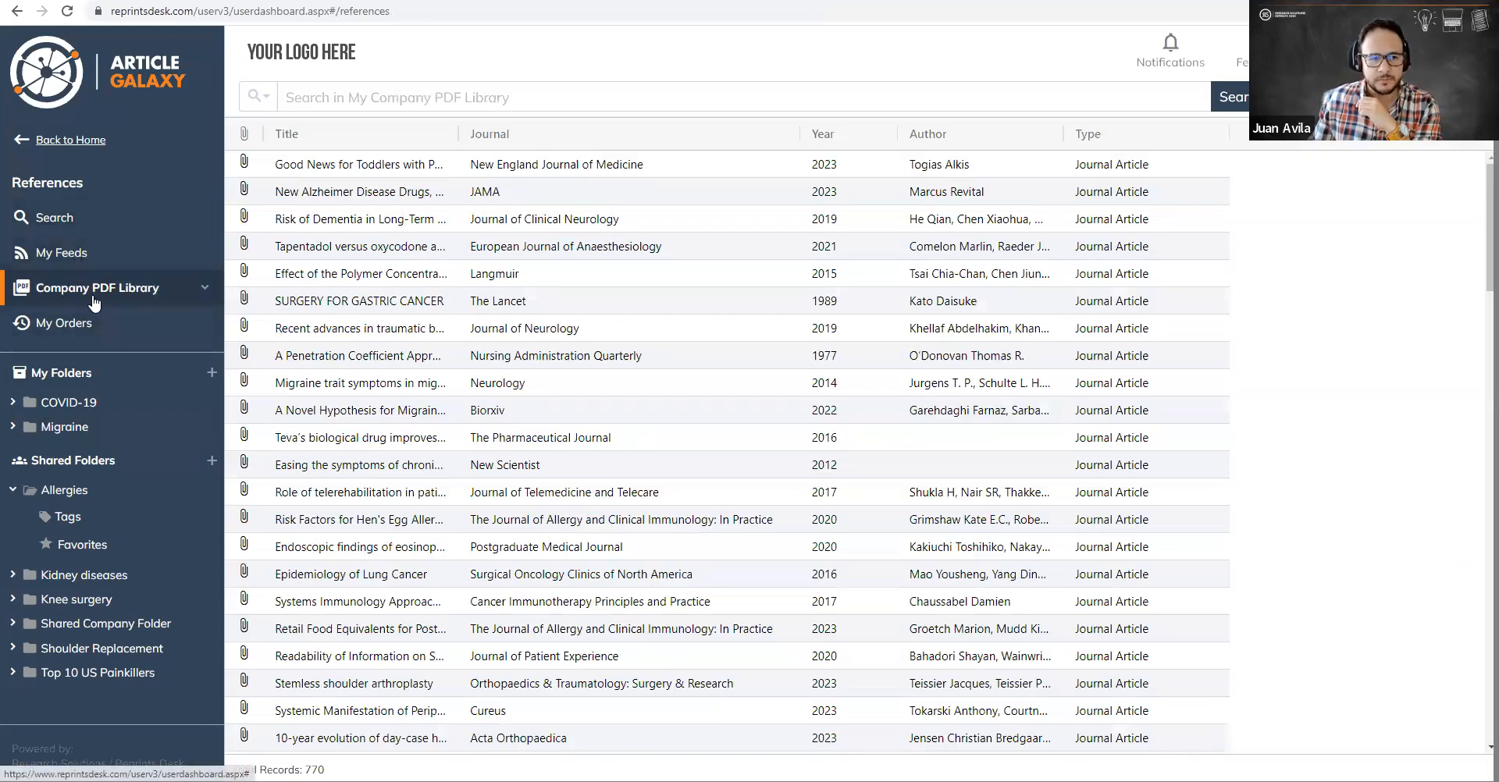
pyautogui.click(74, 326)
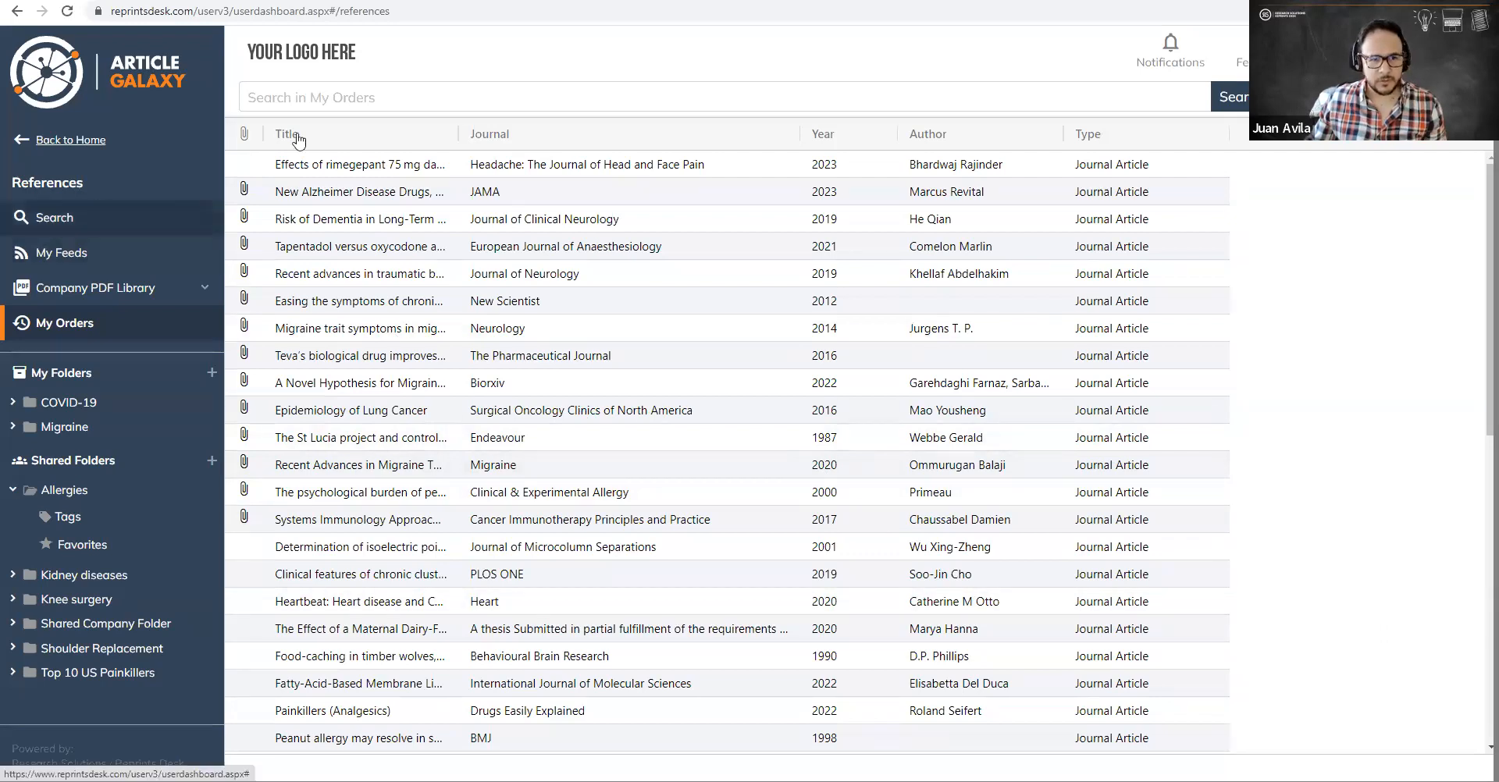
# Step: Search the article database for "dairy allergy" using the earlier search suggestion
pyautogui.click(55, 218)
pyautogui.click(354, 97)
pyautogui.write('dairy')
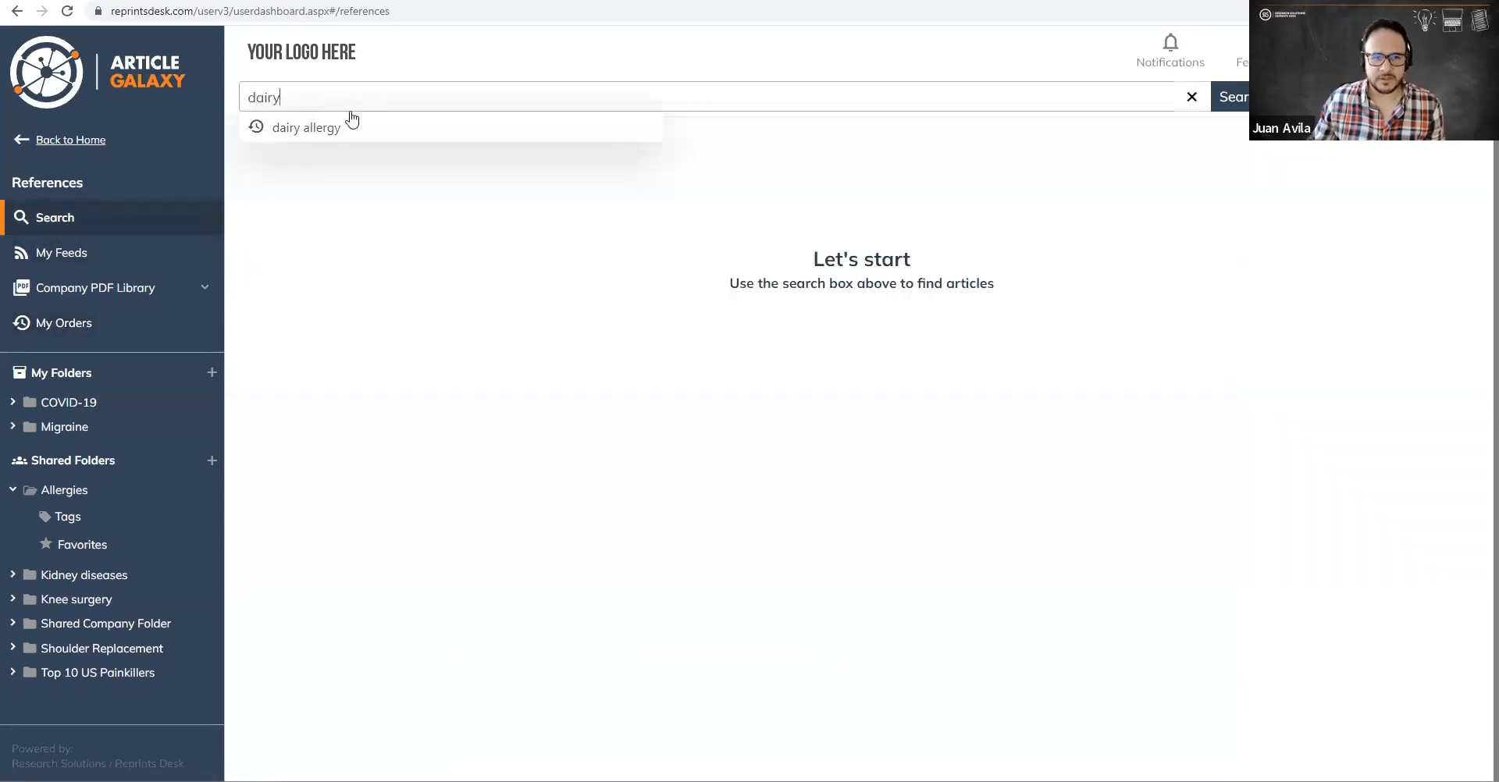
pyautogui.click(334, 130)
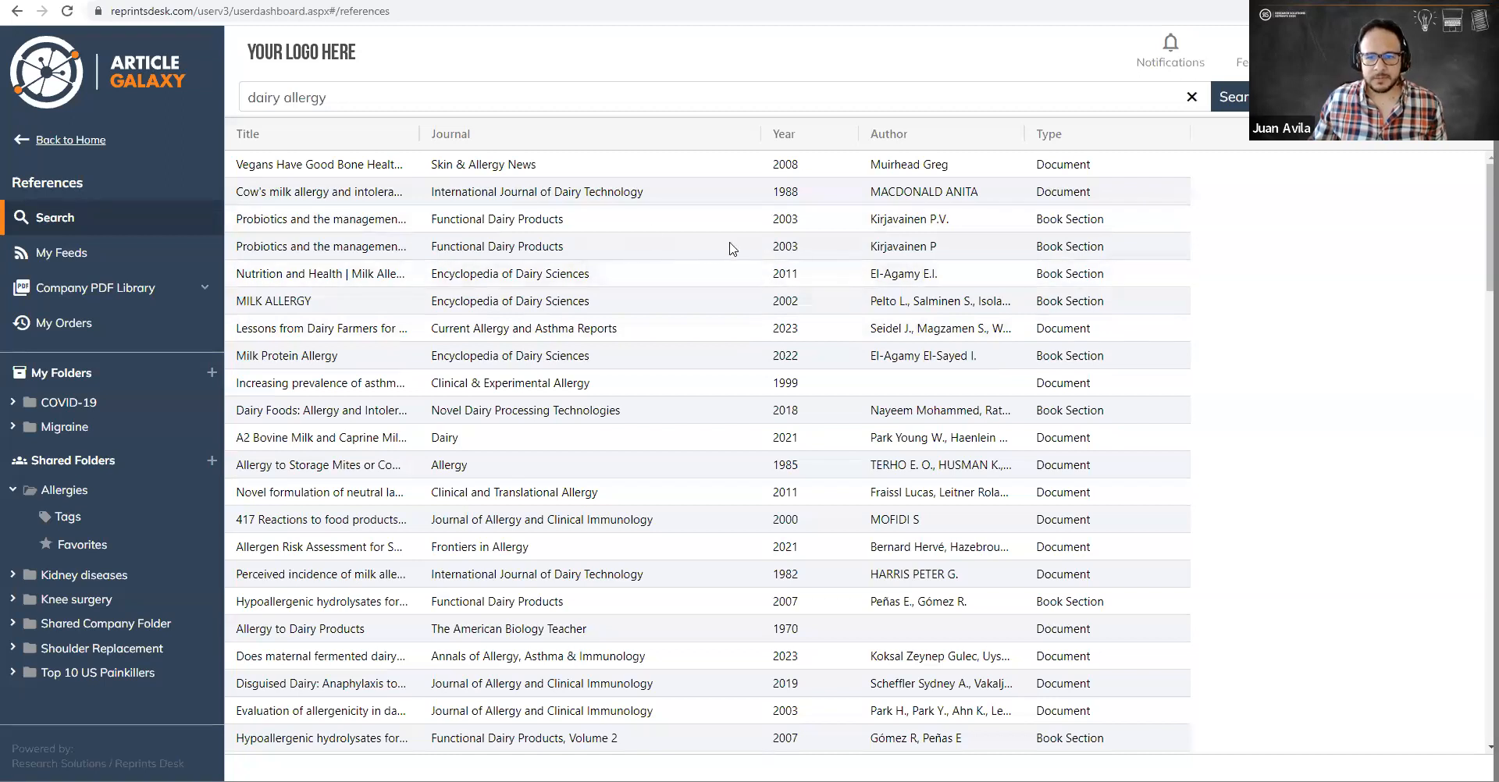
# Step: Add the Probiotics, Lessons from Dairy Farmers, Milk Protein Allergy, A2 Bovine Milk, Storage Mites and Novel formulation results to the shared Allergies folder and open it
pyautogui.click(425, 220)
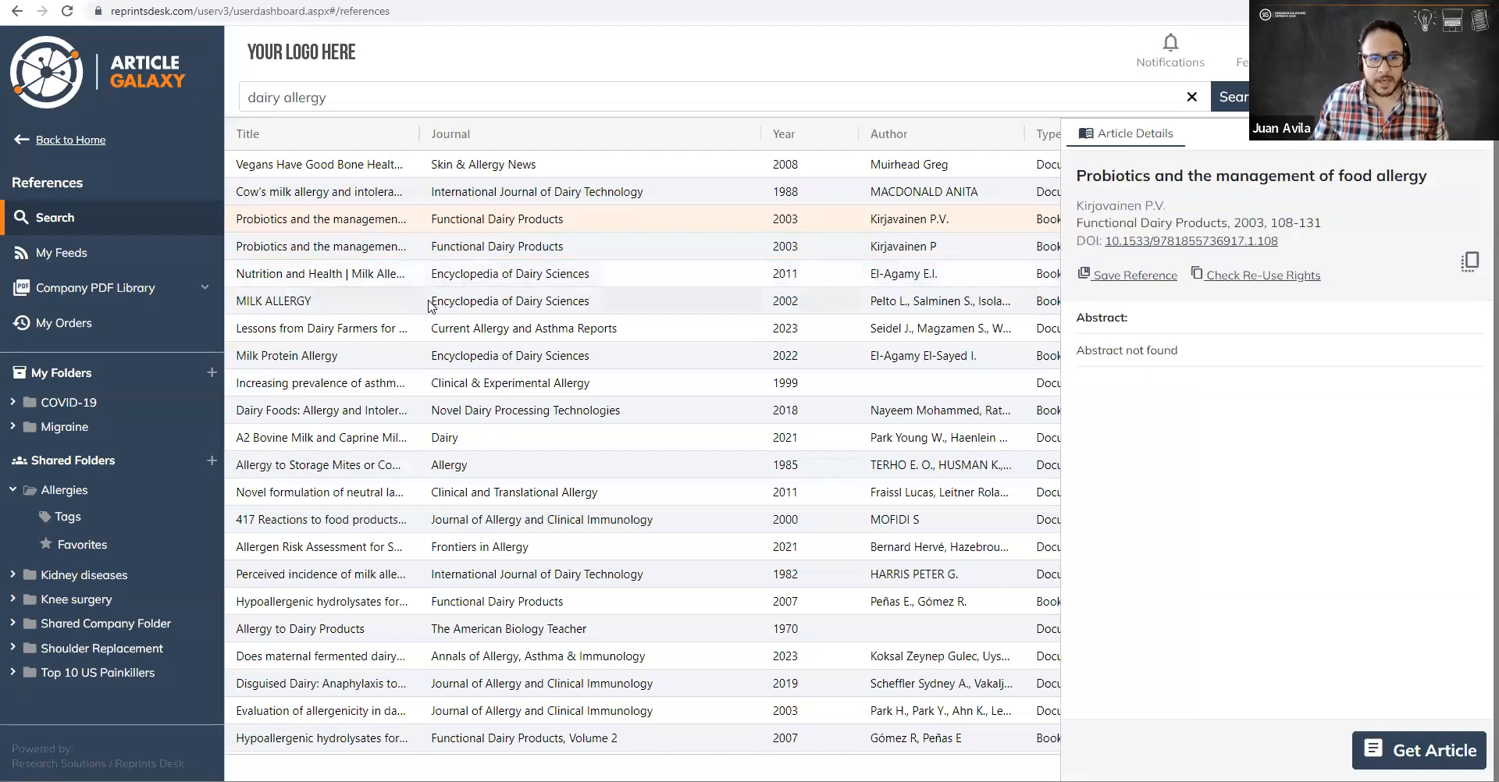
pyautogui.click(416, 337)
pyautogui.click(415, 364)
pyautogui.click(409, 437)
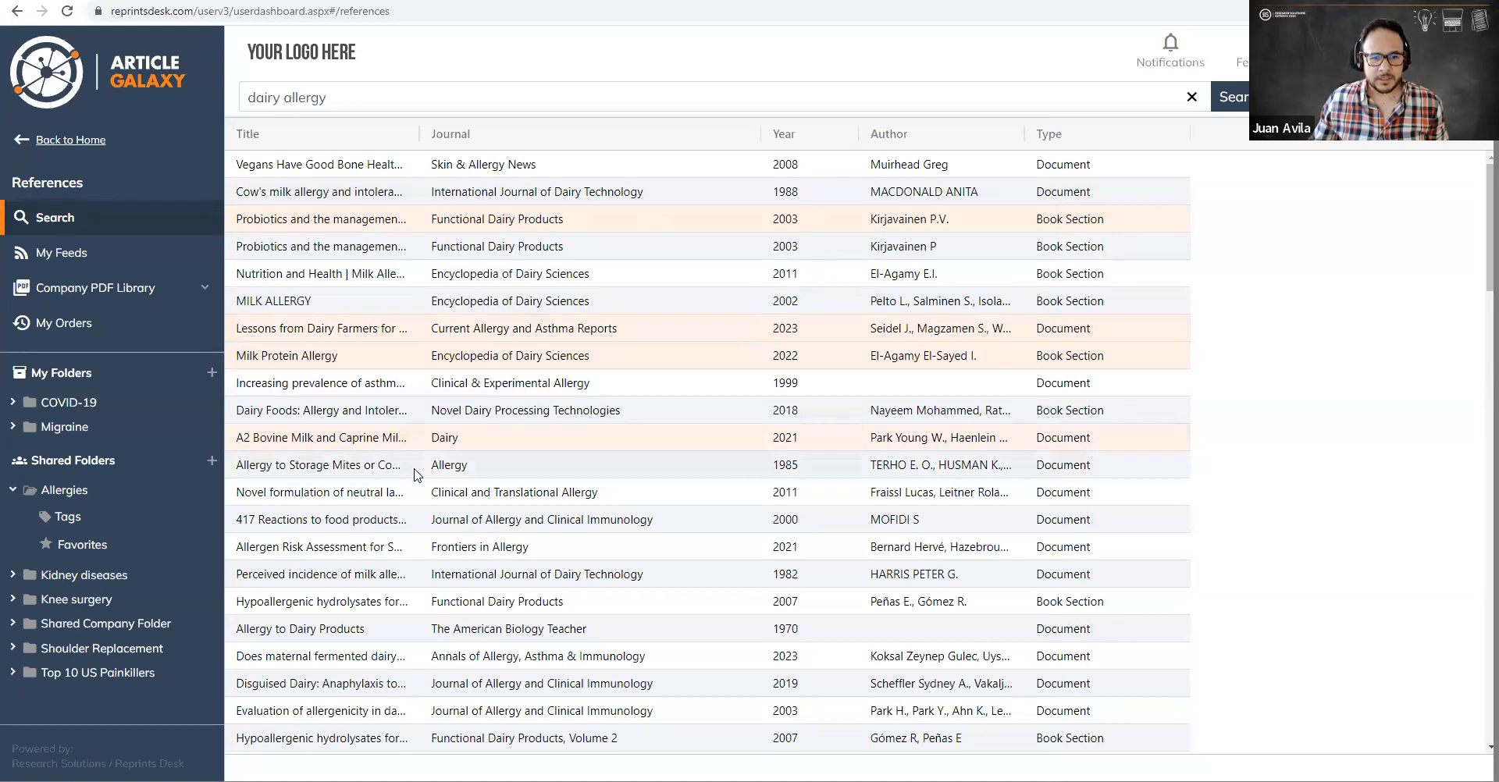
pyautogui.click(422, 488)
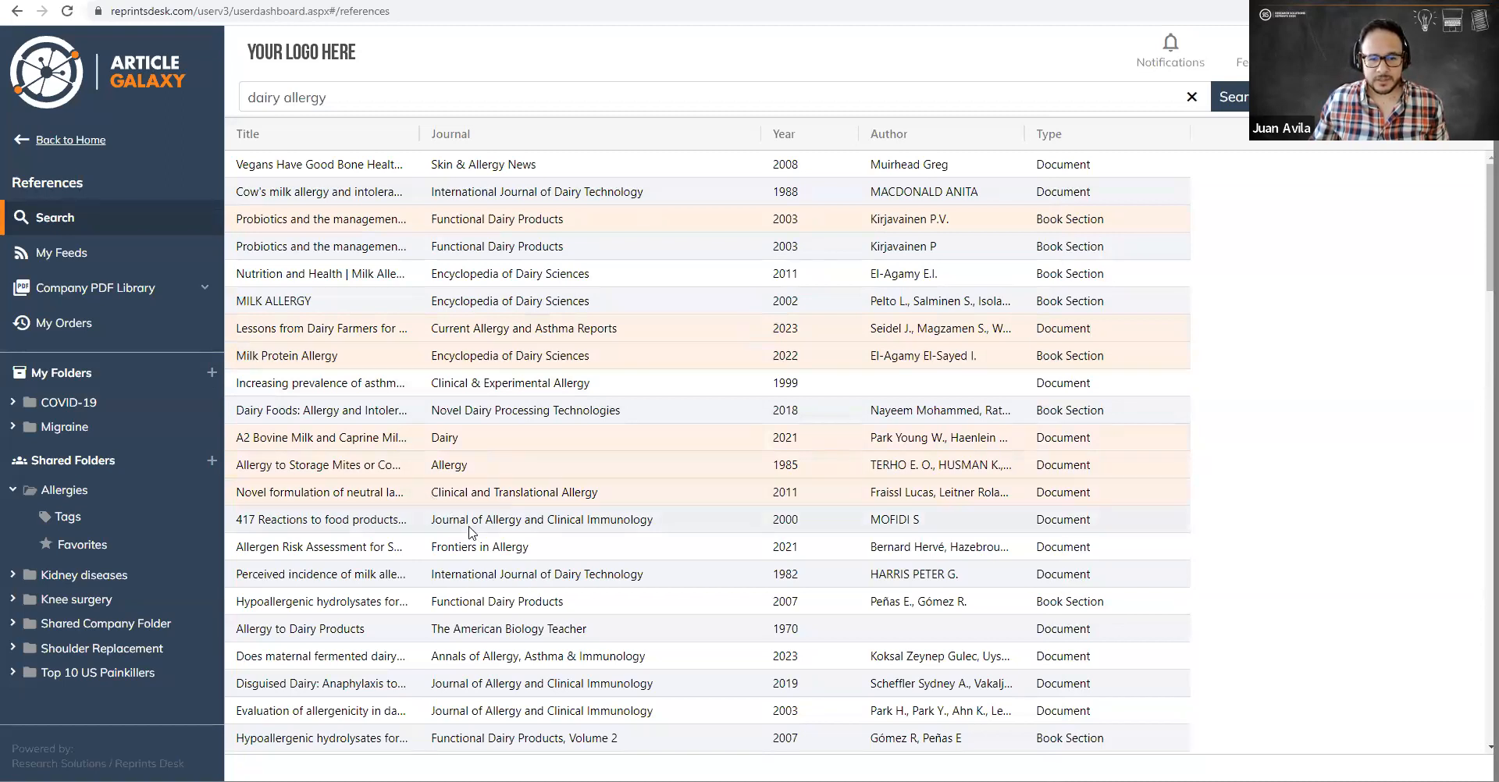
pyautogui.click(485, 541)
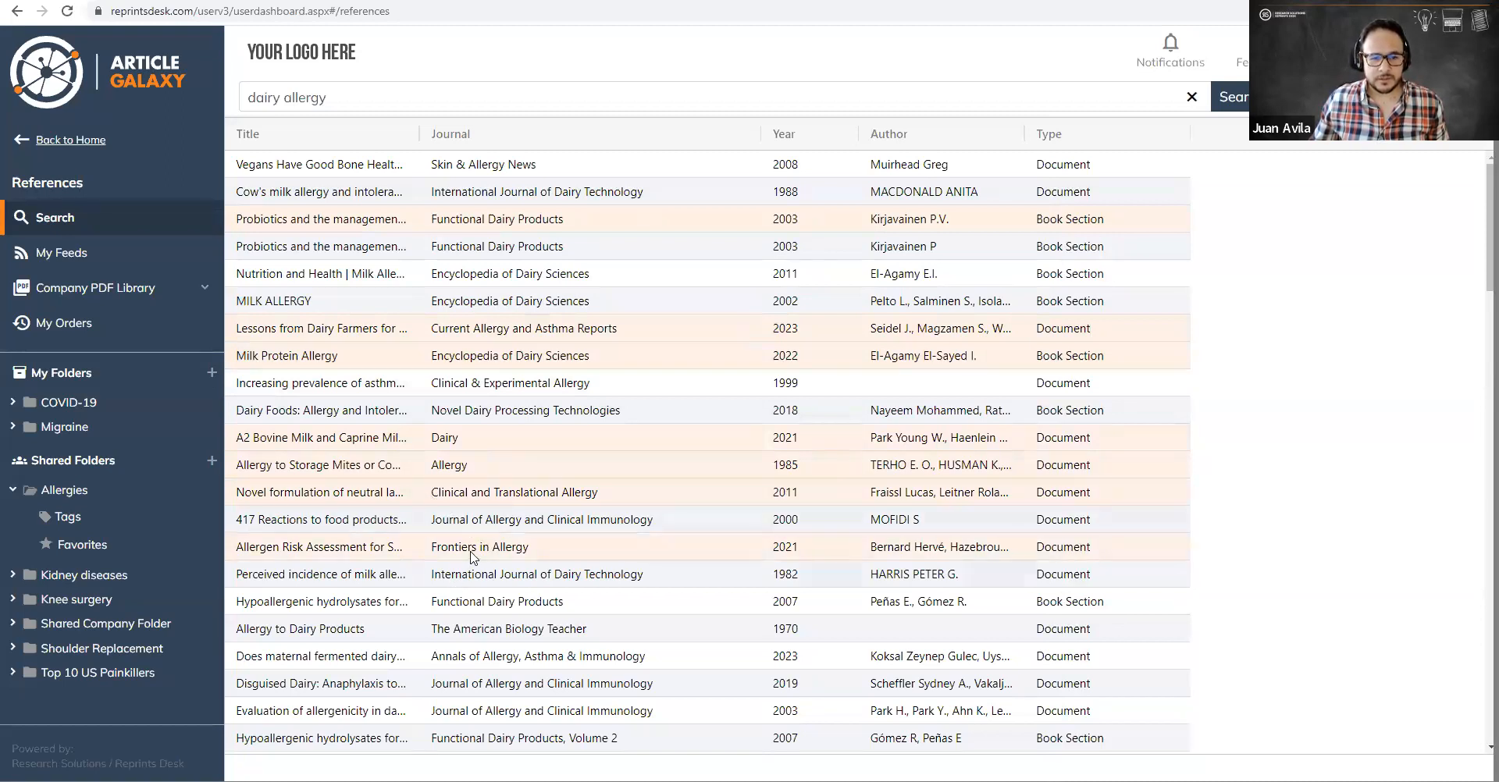
pyautogui.moveTo(569, 346); pyautogui.dragTo(92, 497)
pyautogui.click(107, 500)
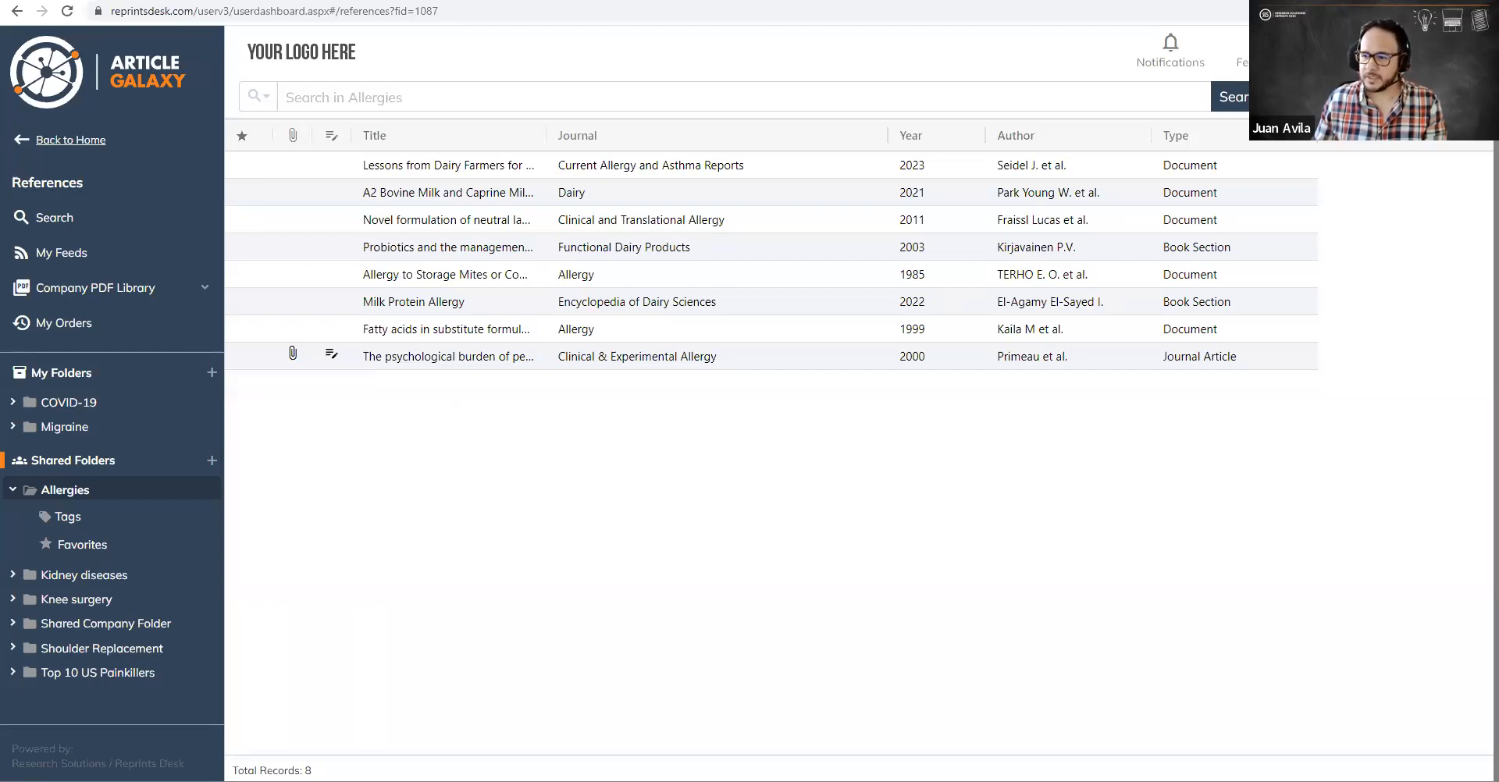
# Step: In the Migraine folder, remove the favorite marks from the Nature Biotechnology Anti-CGRP antibodies article and "A Brief History of Migraine"
pyautogui.click(82, 428)
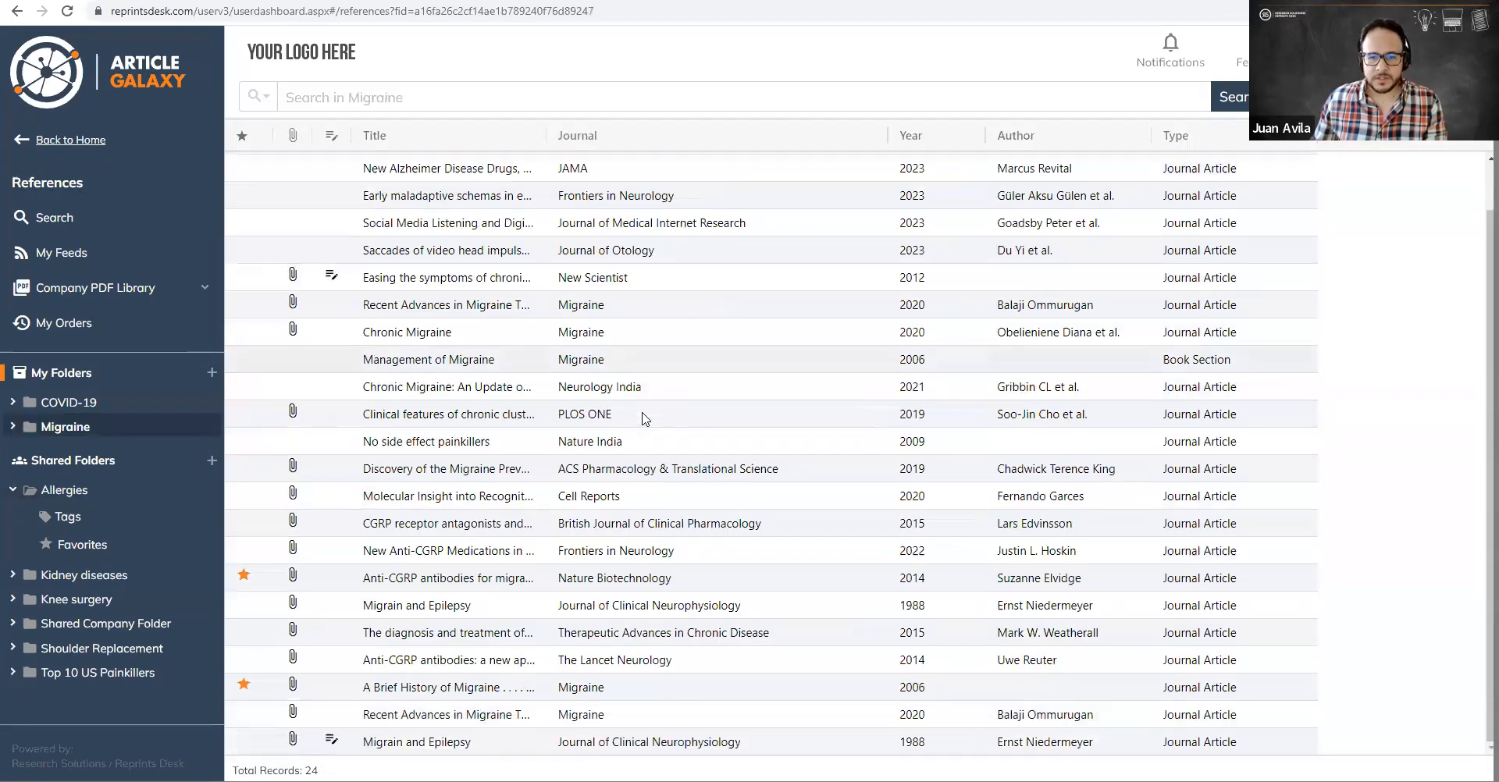
pyautogui.scroll(1, 644, 419)
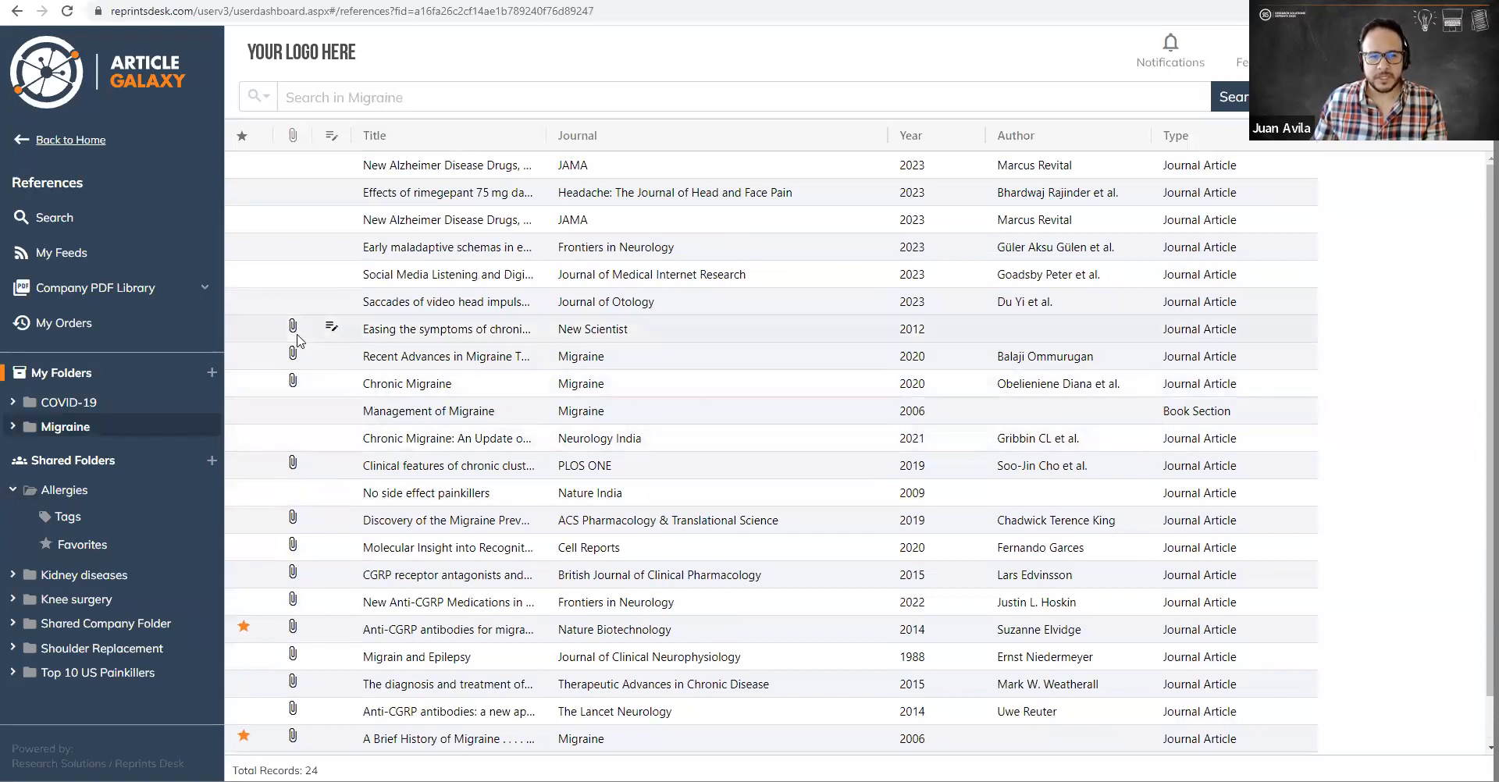
pyautogui.click(243, 625)
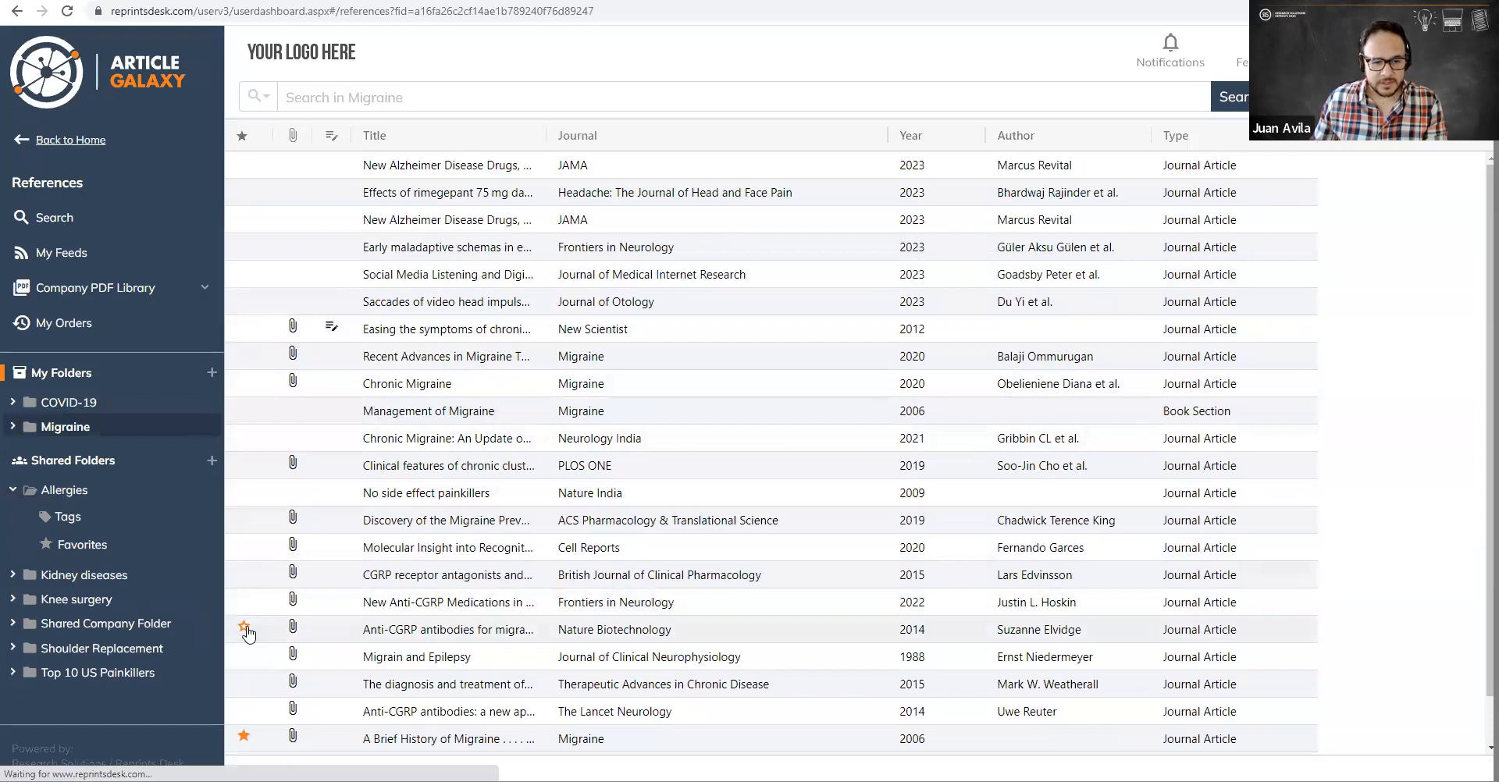
pyautogui.click(244, 736)
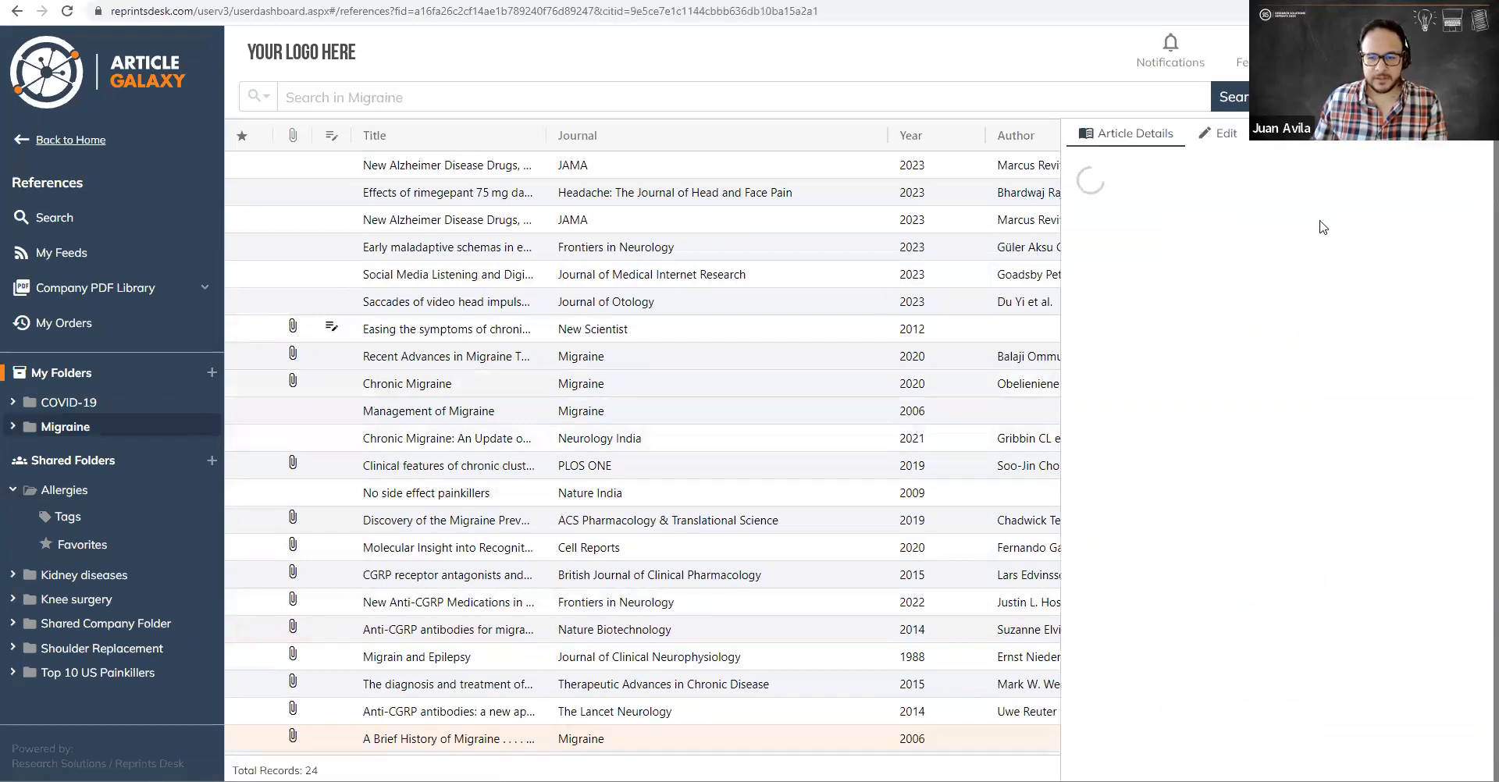
pyautogui.click(1071, 224)
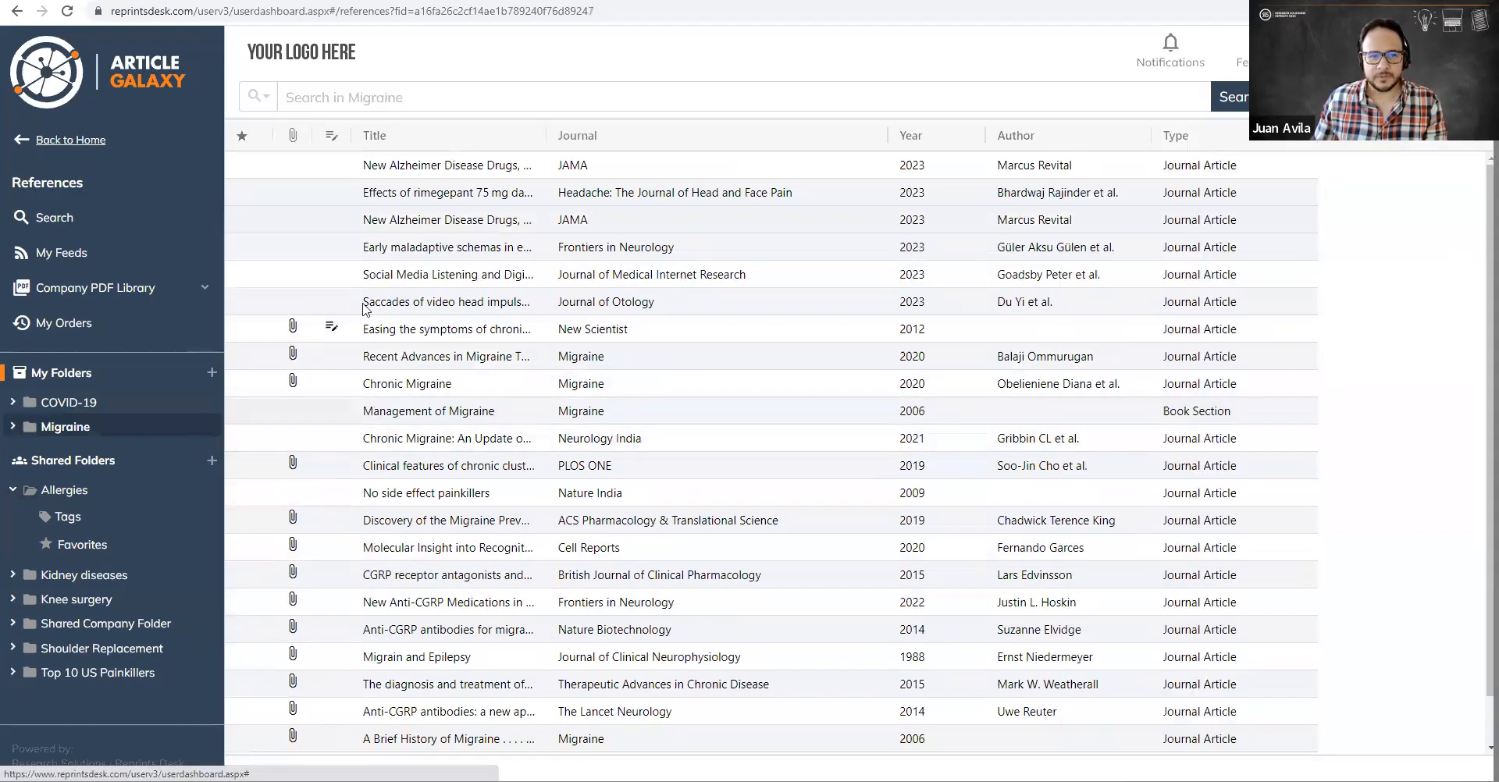
# Step: Mark "Easing the symptoms of chronic…", "Management of Migraine" and "No side effect painkillers" as favorites in the Migraine folder
pyautogui.click(243, 327)
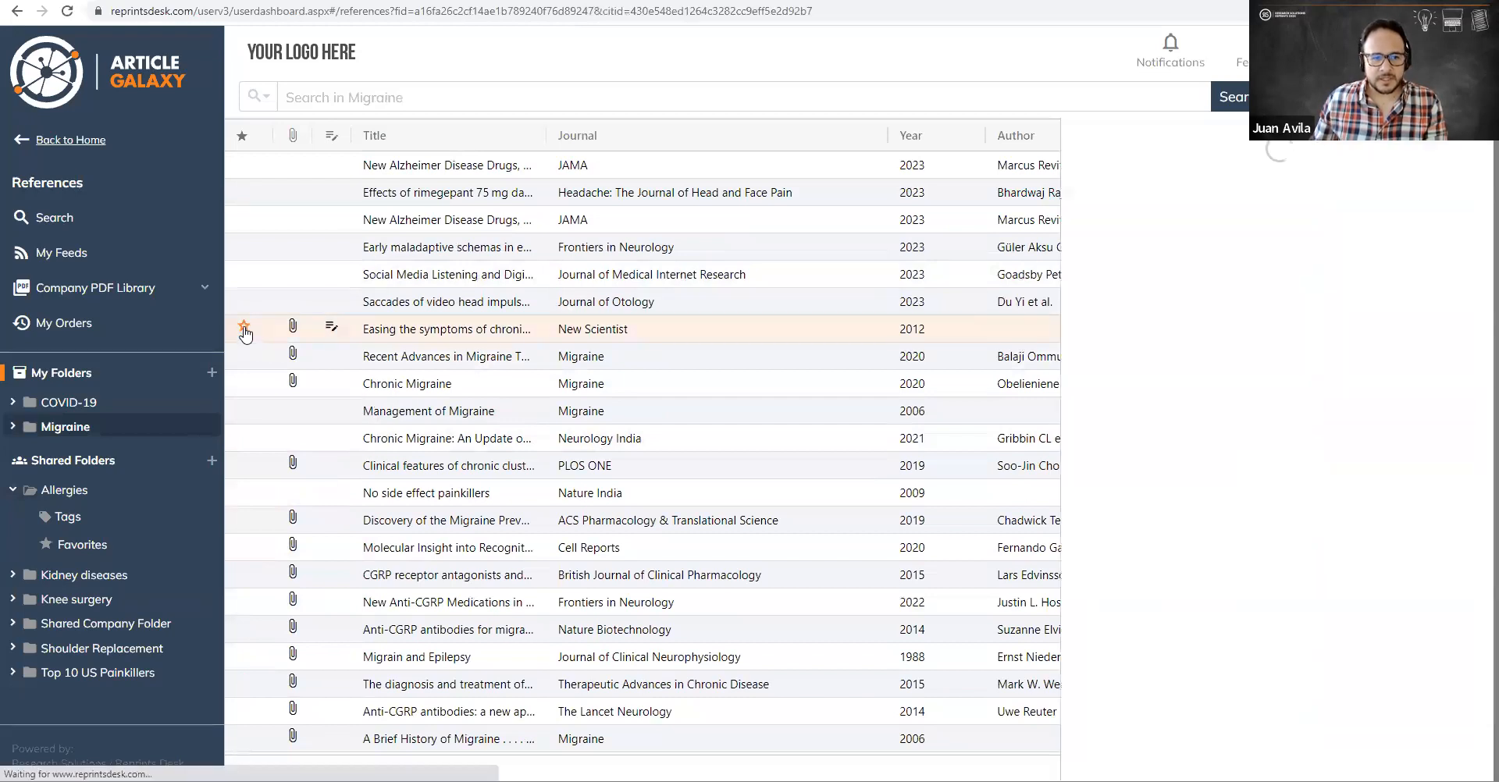
pyautogui.click(244, 409)
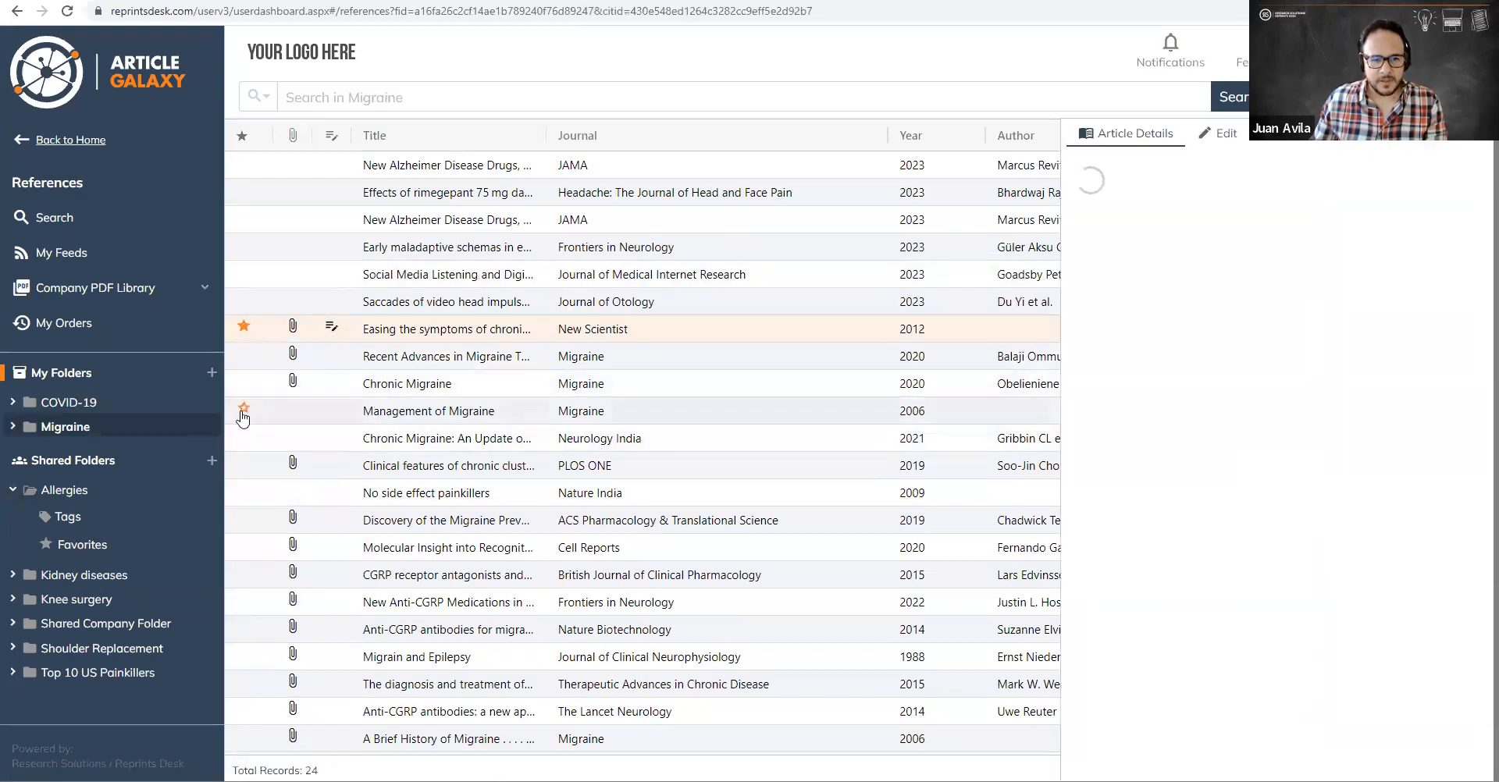
pyautogui.click(245, 494)
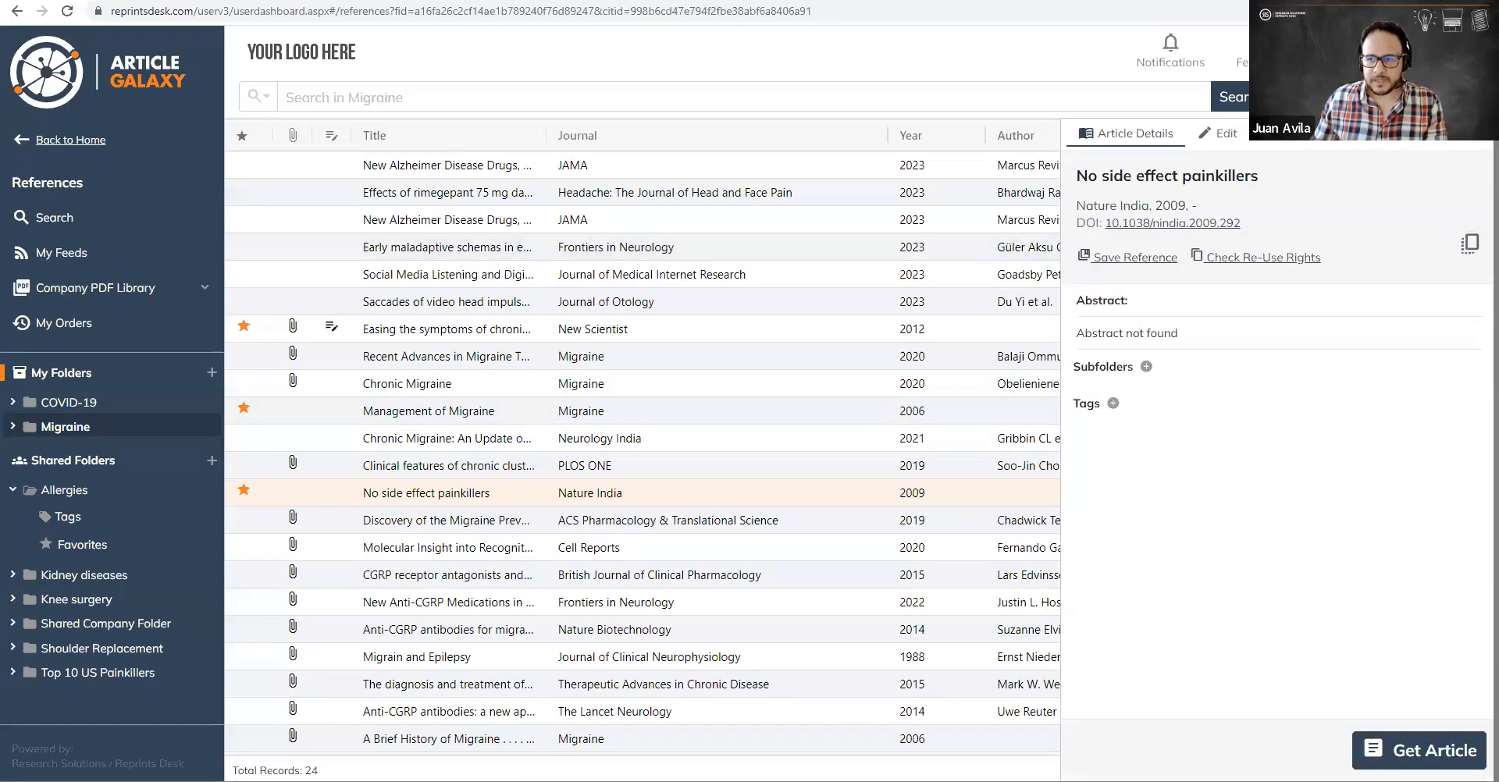
pyautogui.click(66, 427)
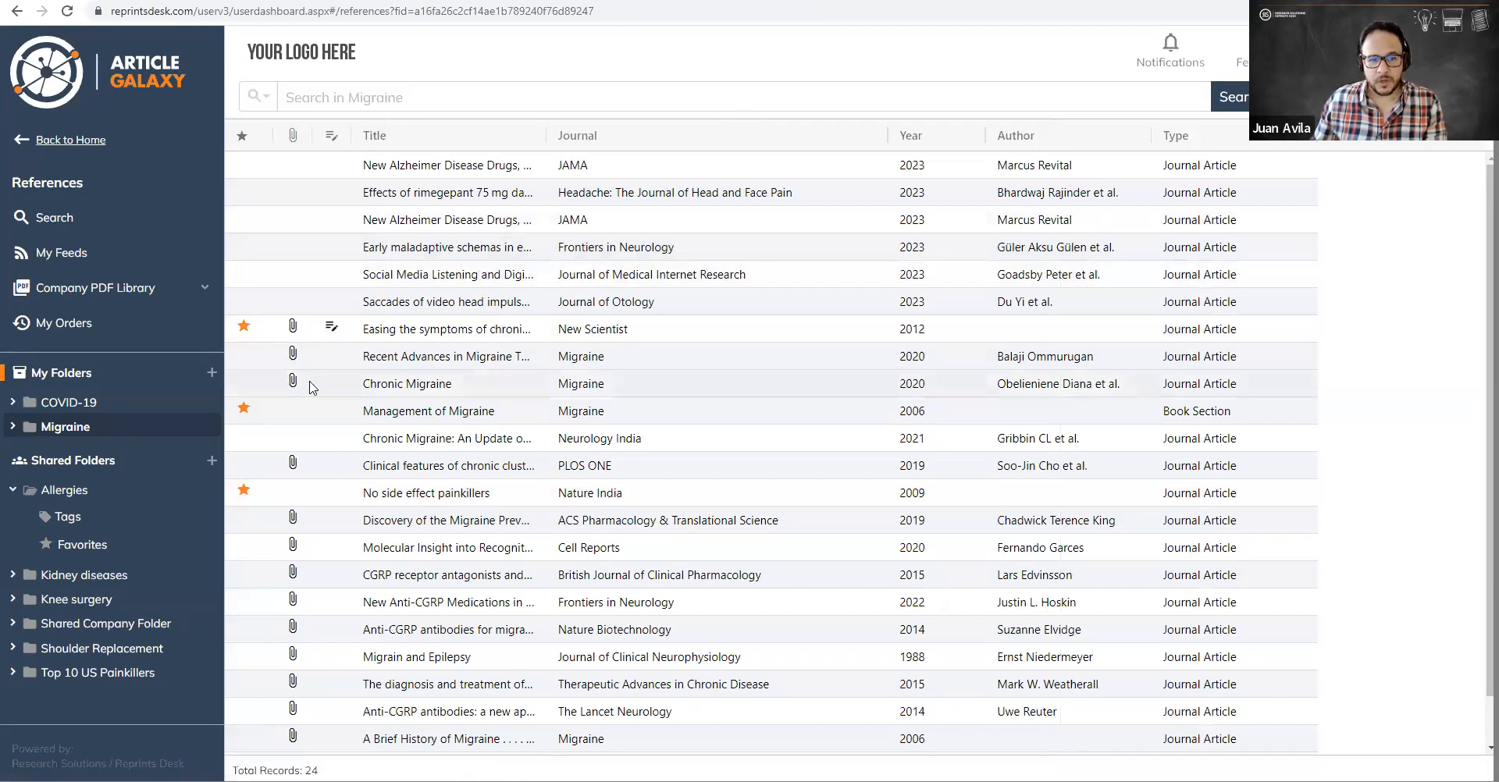
# Step: Sort the Migraine folder with favorites first and view its Favorites subfolder
pyautogui.click(243, 138)
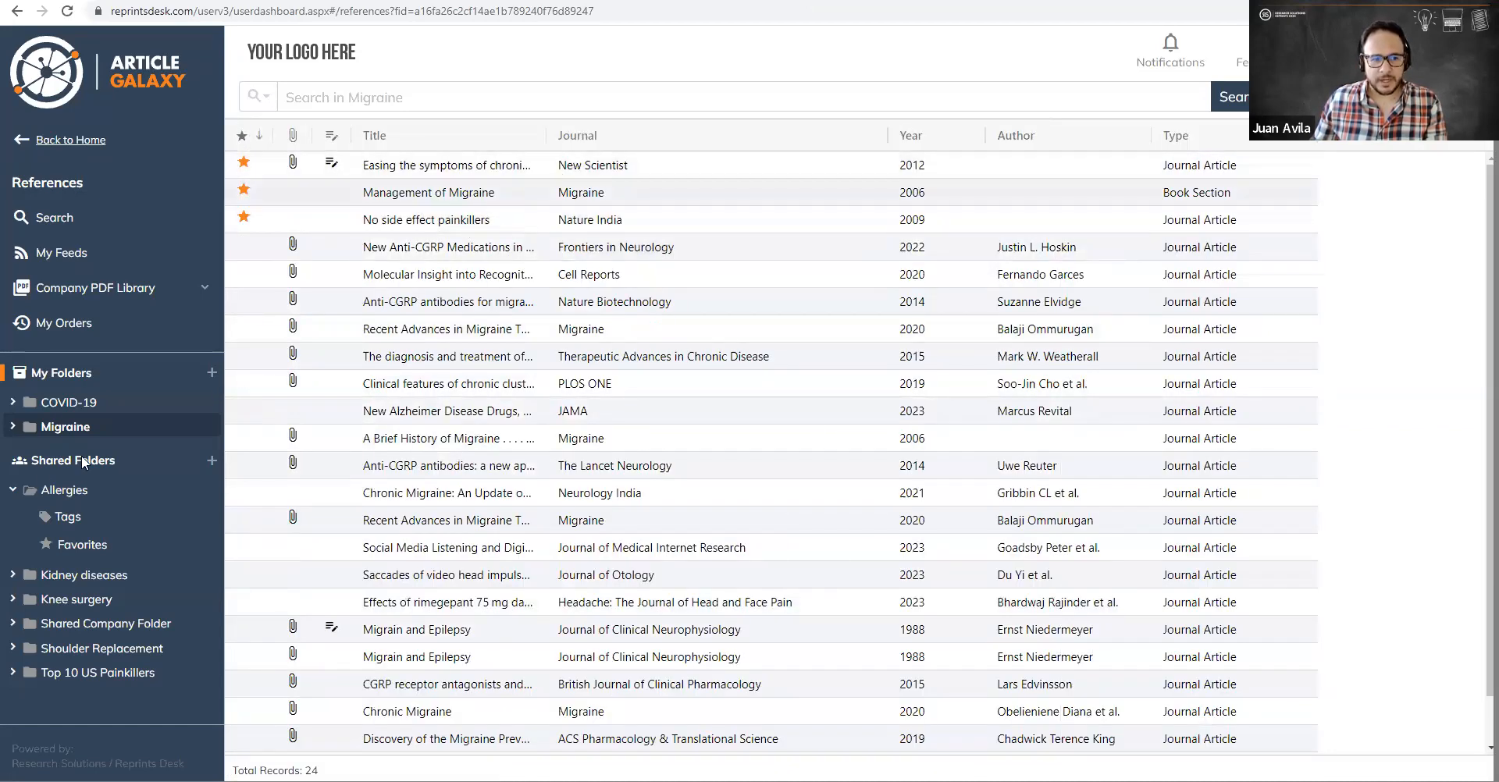
pyautogui.click(12, 428)
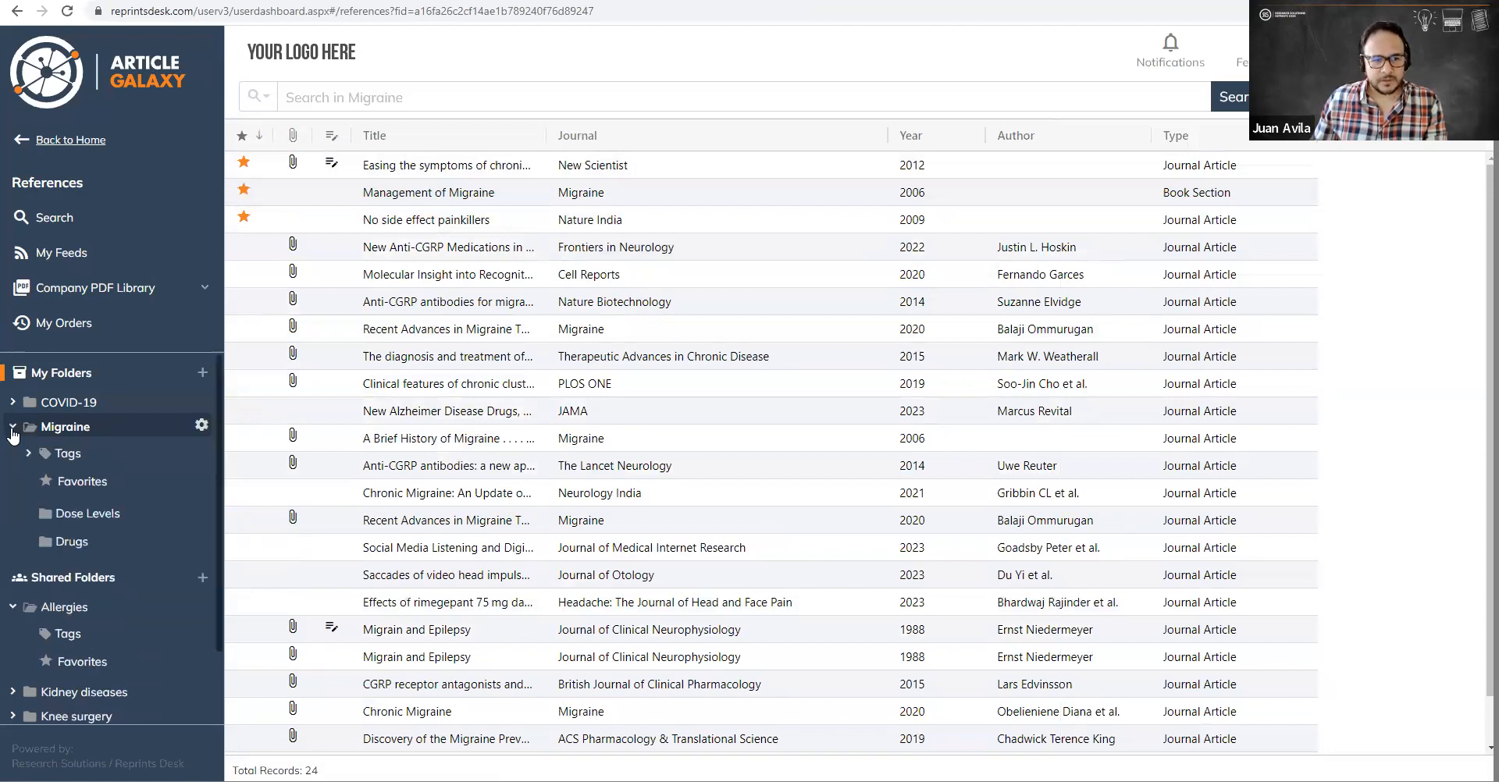
pyautogui.click(91, 485)
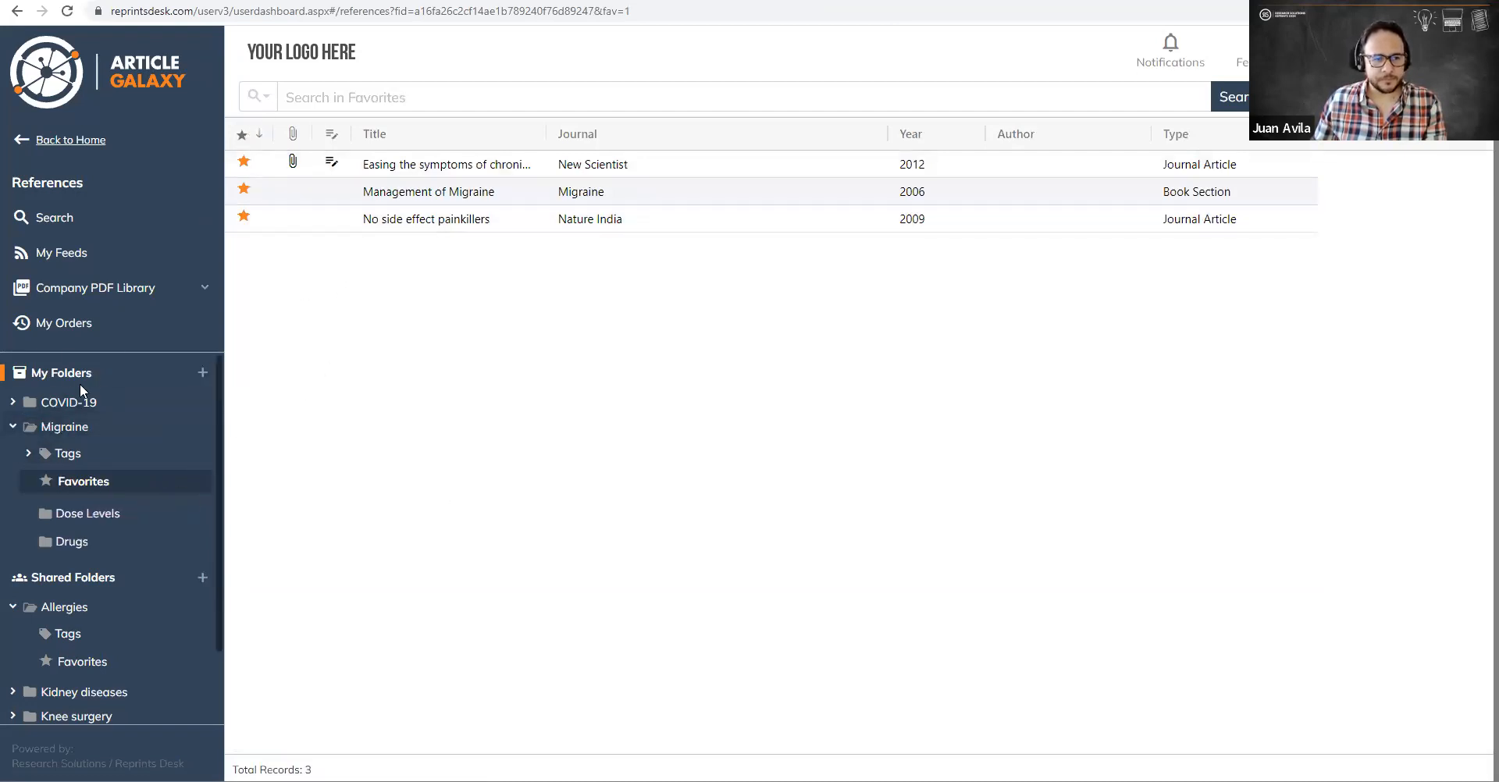
# Step: Return to the full Migraine folder and view the details of "Management of Migraine" and "No side effect painkillers"
pyautogui.click(57, 425)
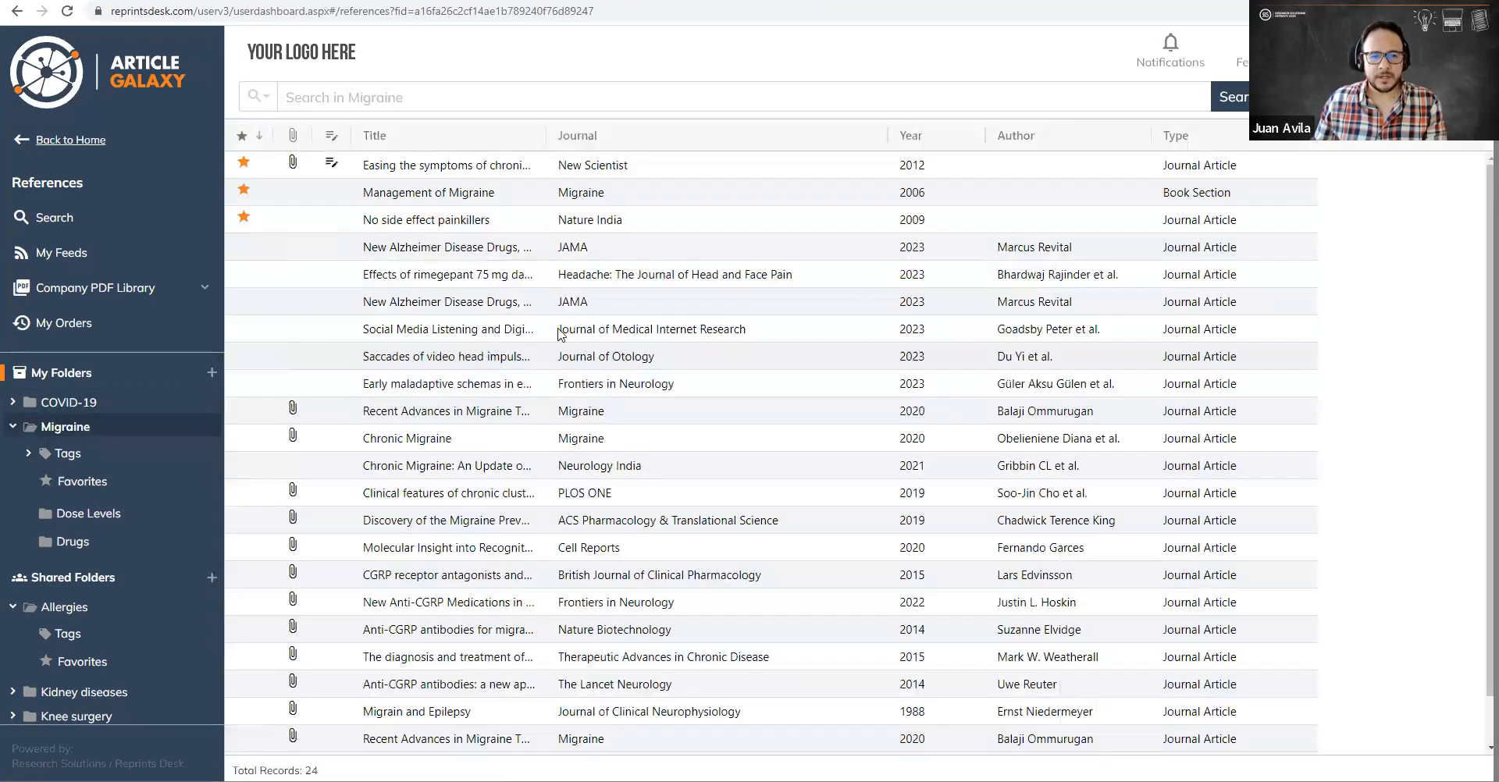
pyautogui.click(469, 197)
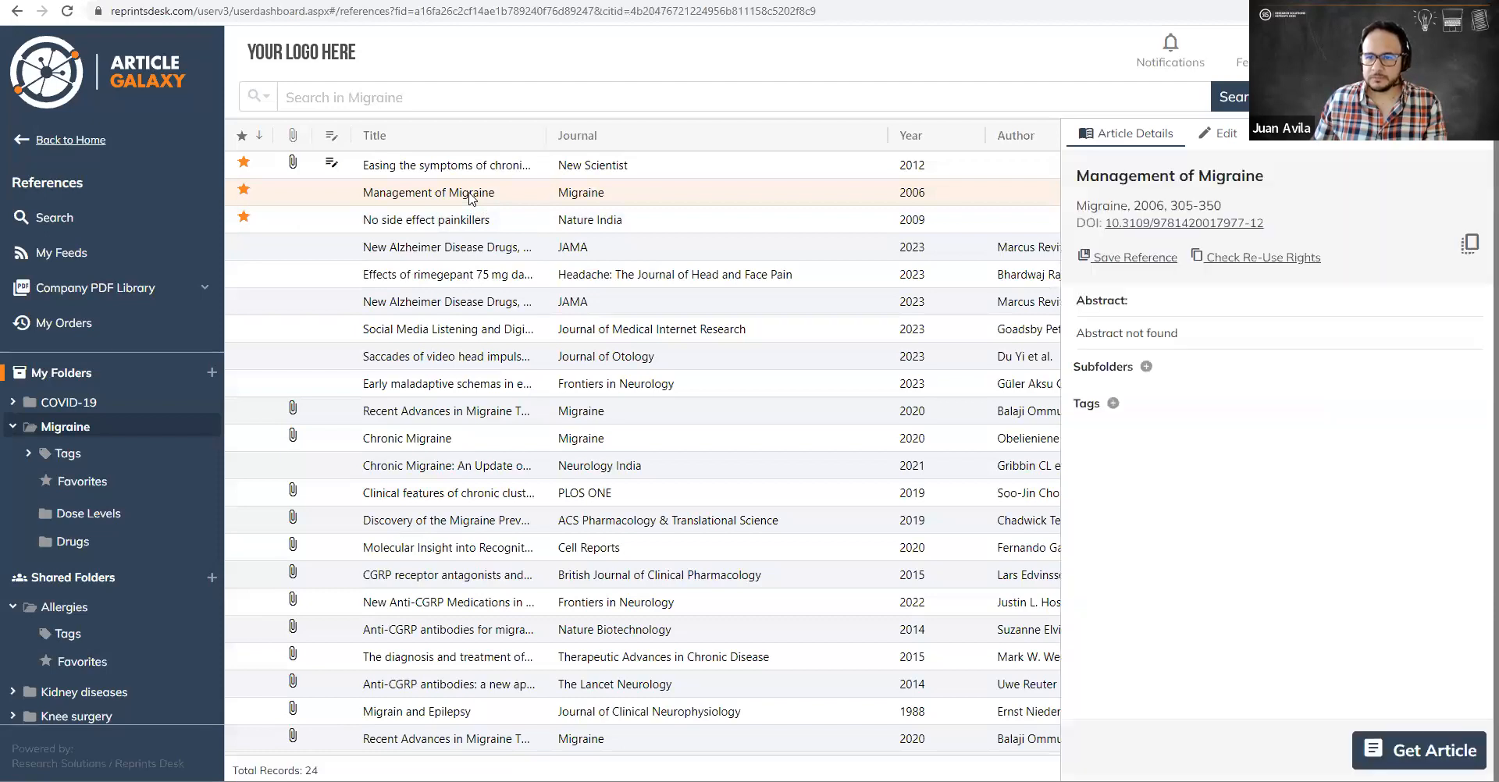
pyautogui.click(459, 221)
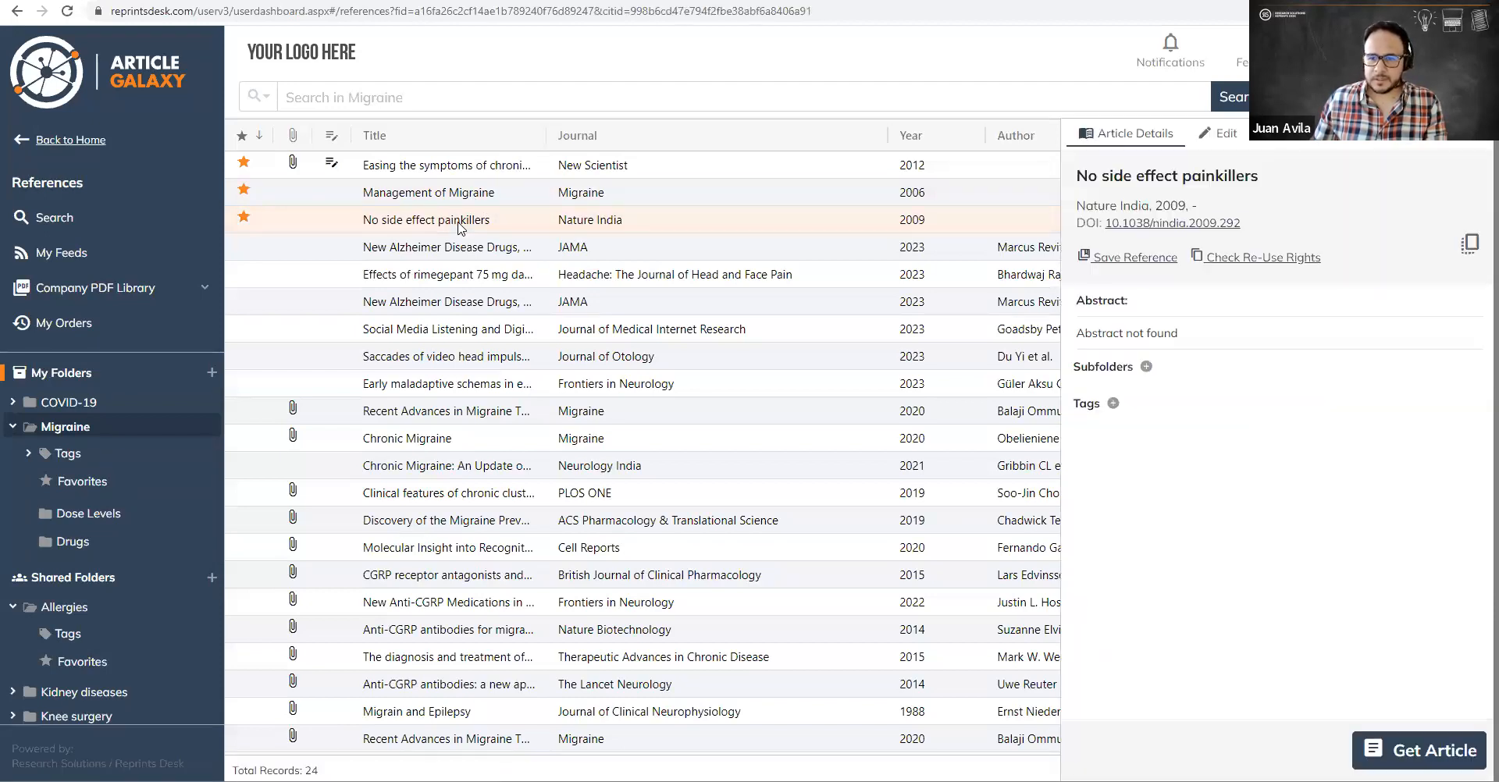
# Step: Add the tag "NGM" to the "Effects of rimegepant 75 mg daily" article in the Migraine folder
pyautogui.click(447, 283)
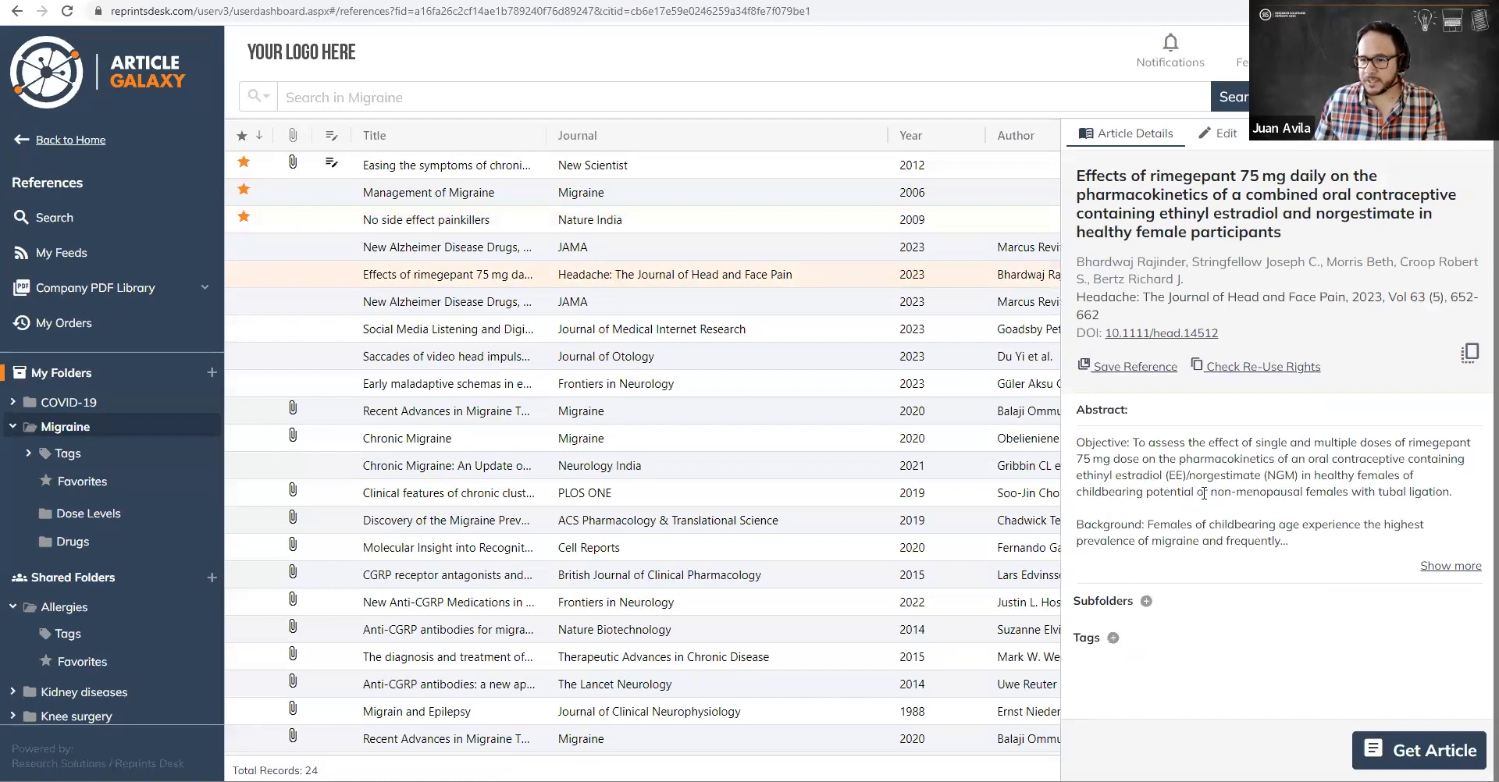
pyautogui.click(1113, 637)
pyautogui.write('NGM')
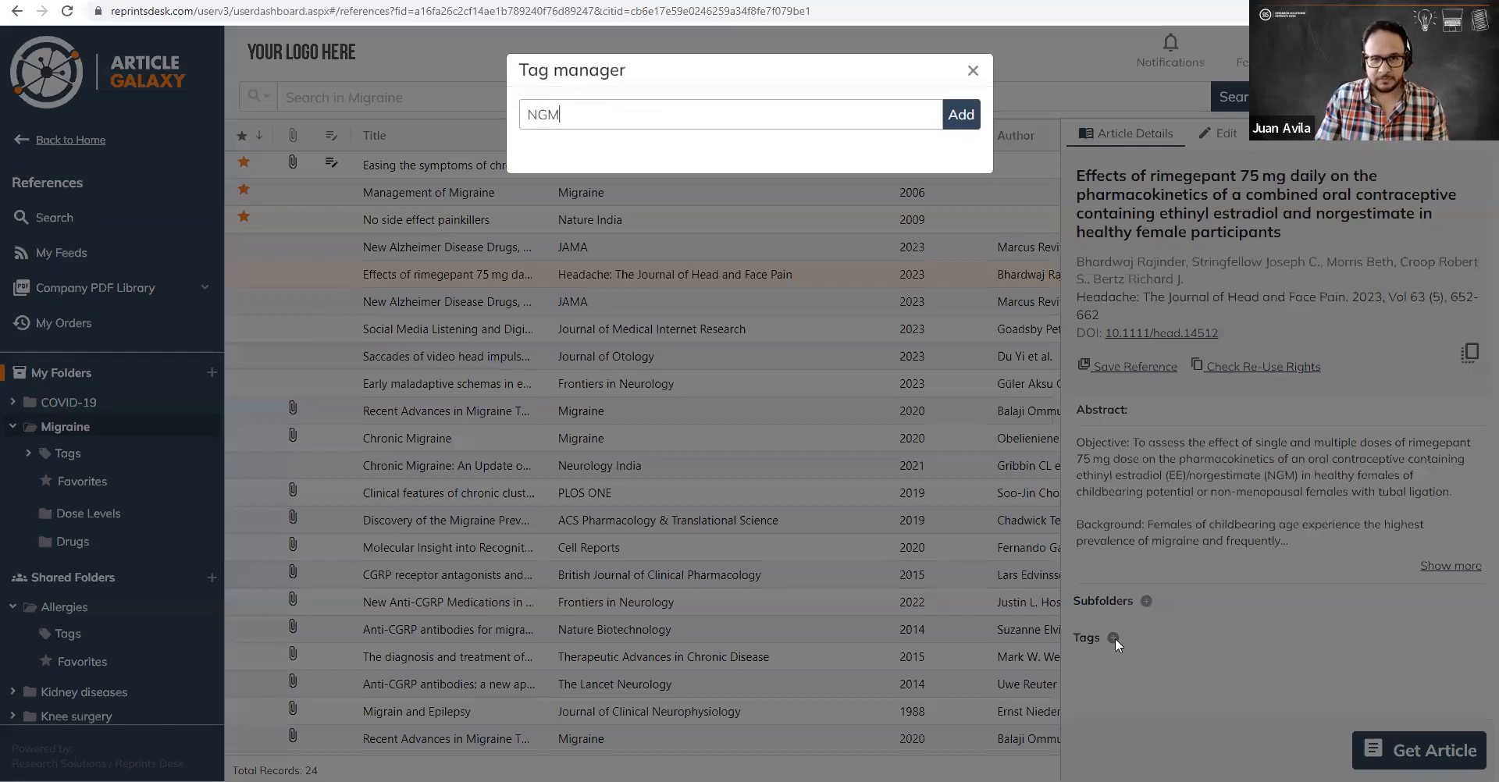
pyautogui.click(961, 115)
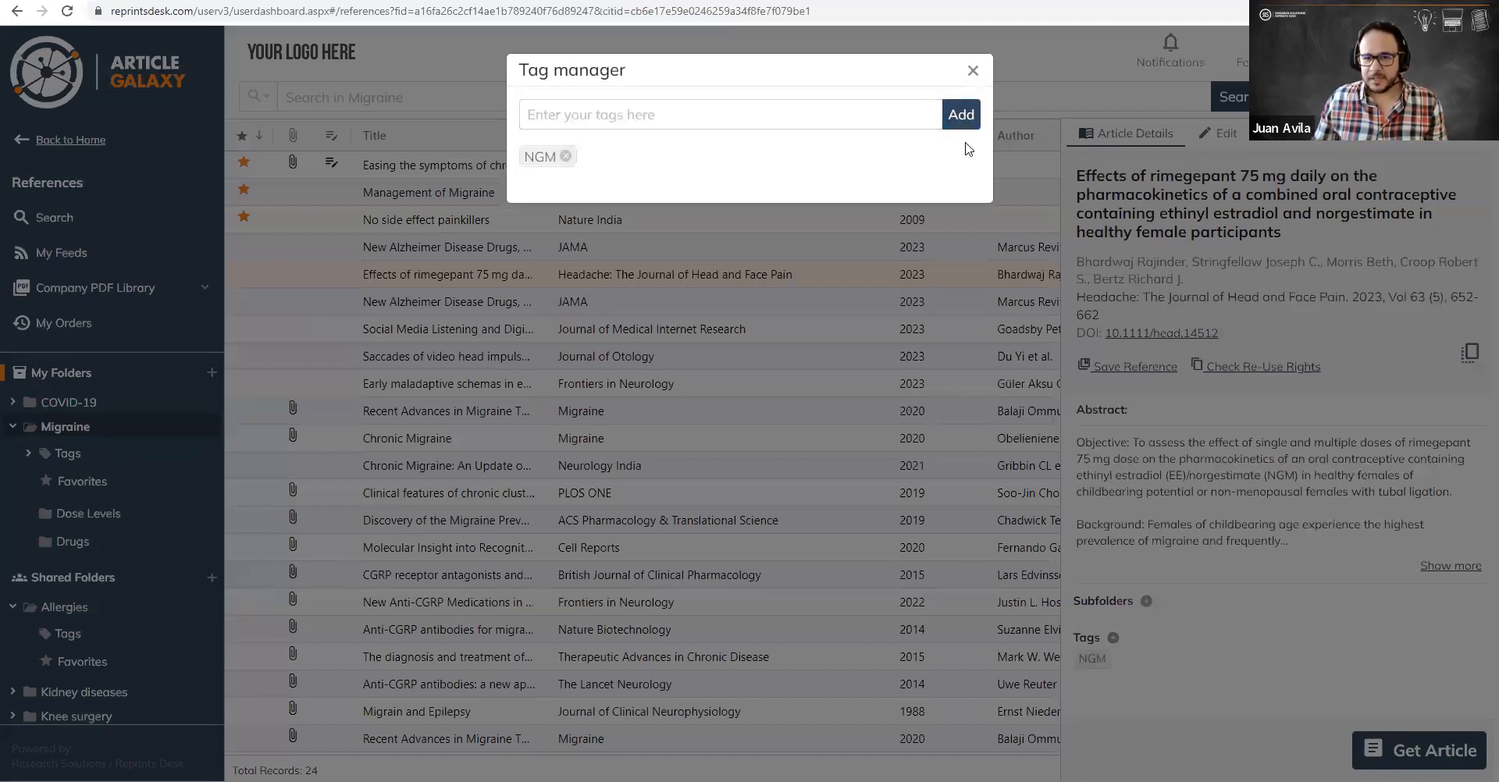
pyautogui.click(972, 71)
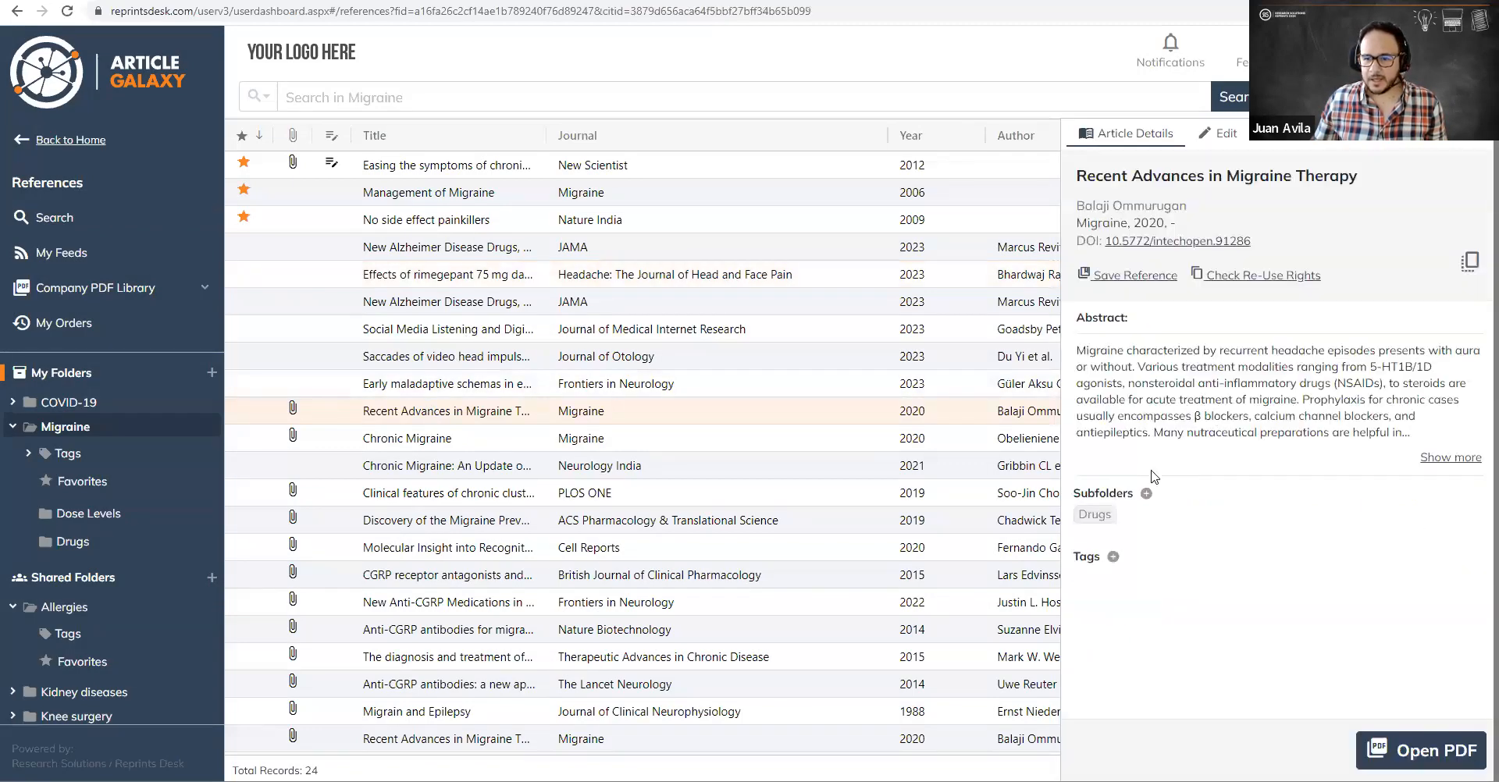
# Step: Try to add the tag "NGM" to the "Recent Advances in Migraine Therapy" article in the Migraine folder
pyautogui.click(1113, 557)
pyautogui.write('NGM')
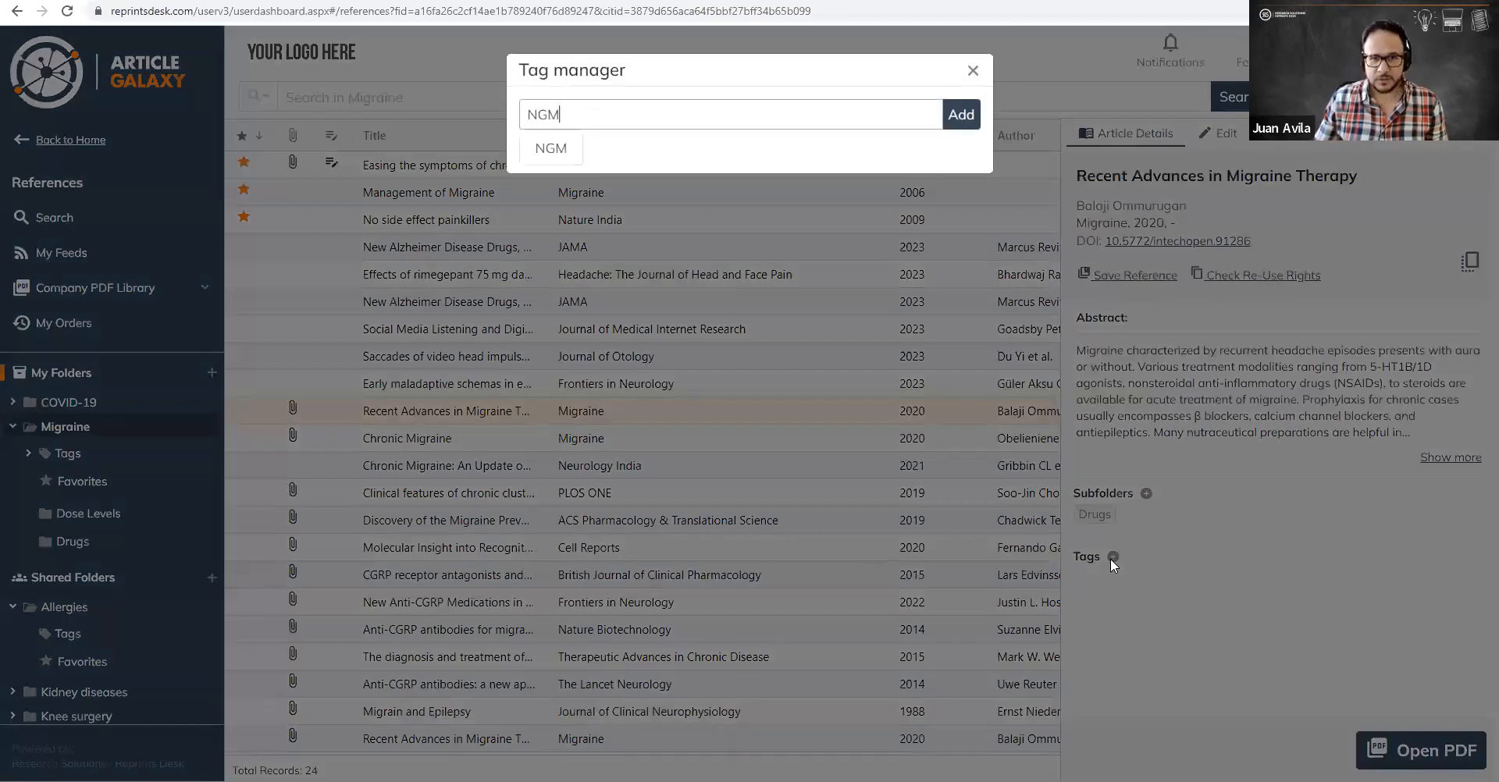
pyautogui.click(960, 125)
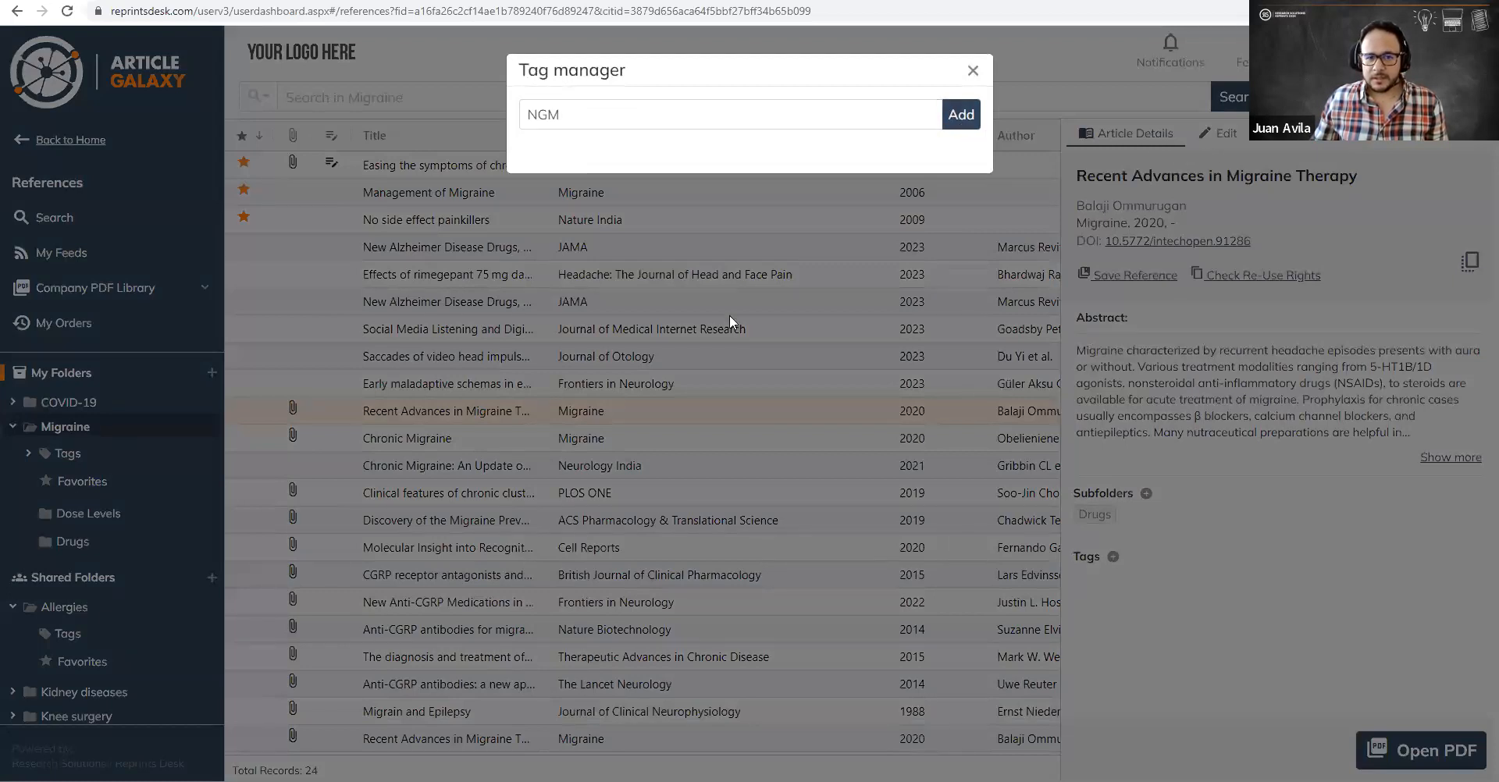
pyautogui.click(732, 224)
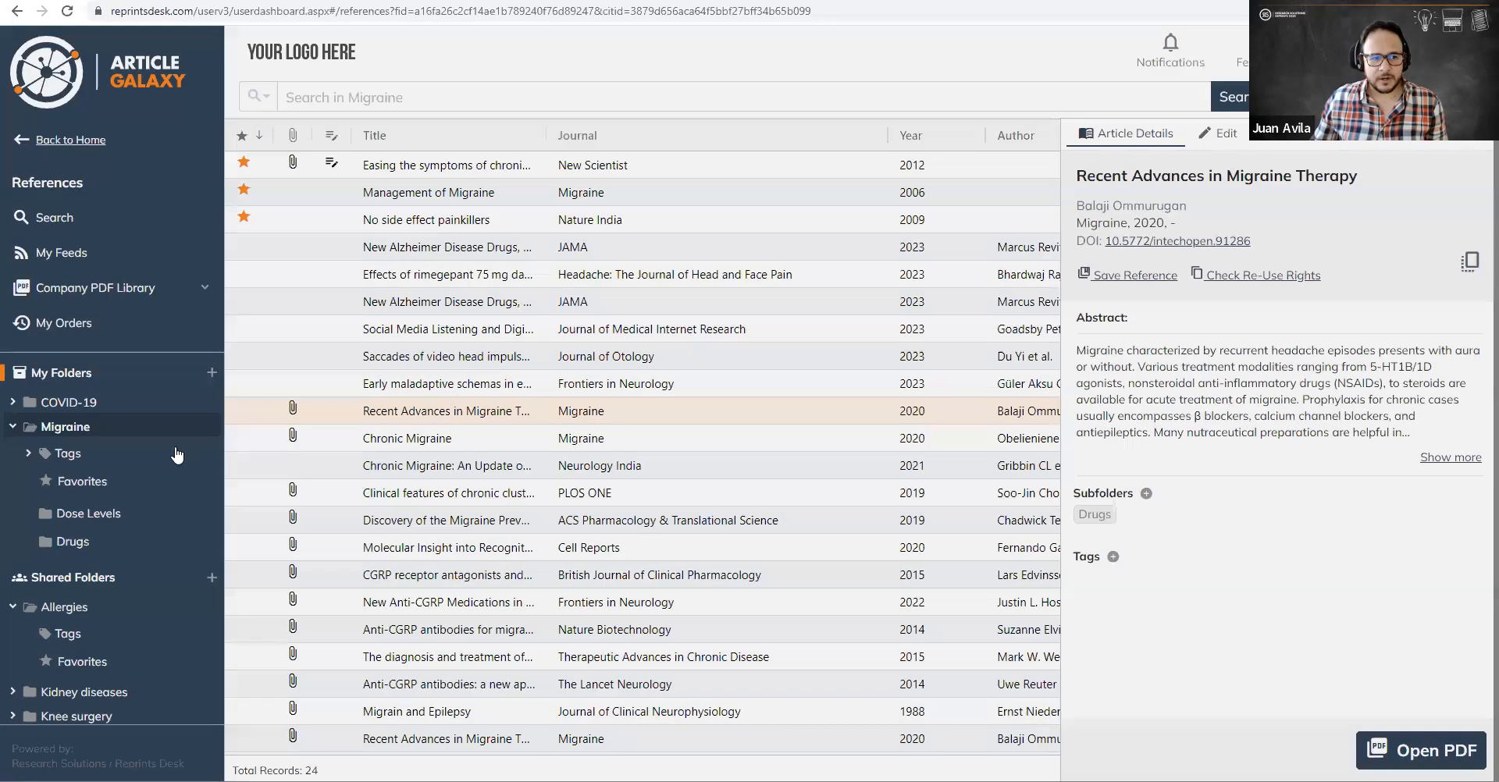
# Step: Expand the Migraine folder's tags and view the articles tagged "NGM"
pyautogui.click(71, 453)
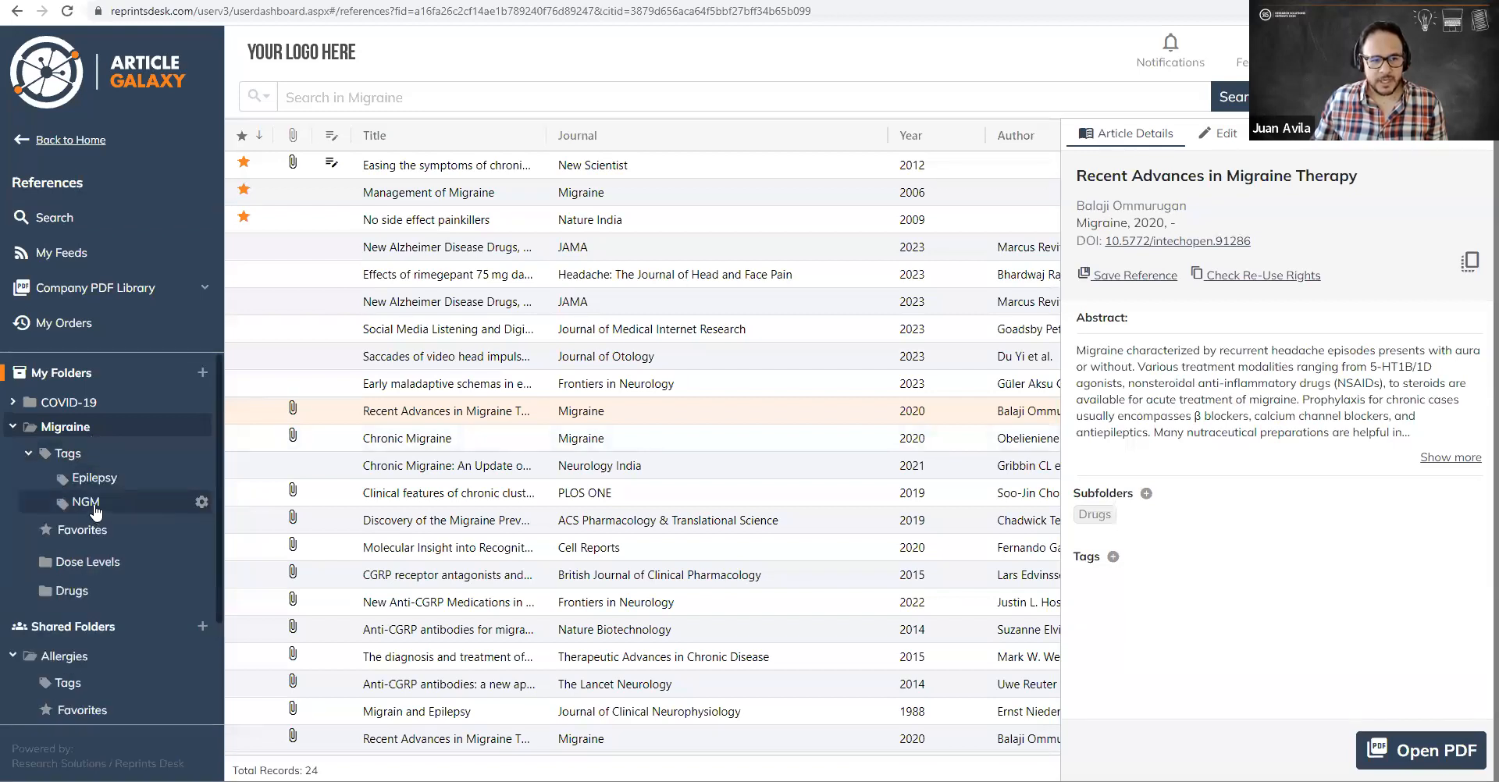
pyautogui.click(94, 506)
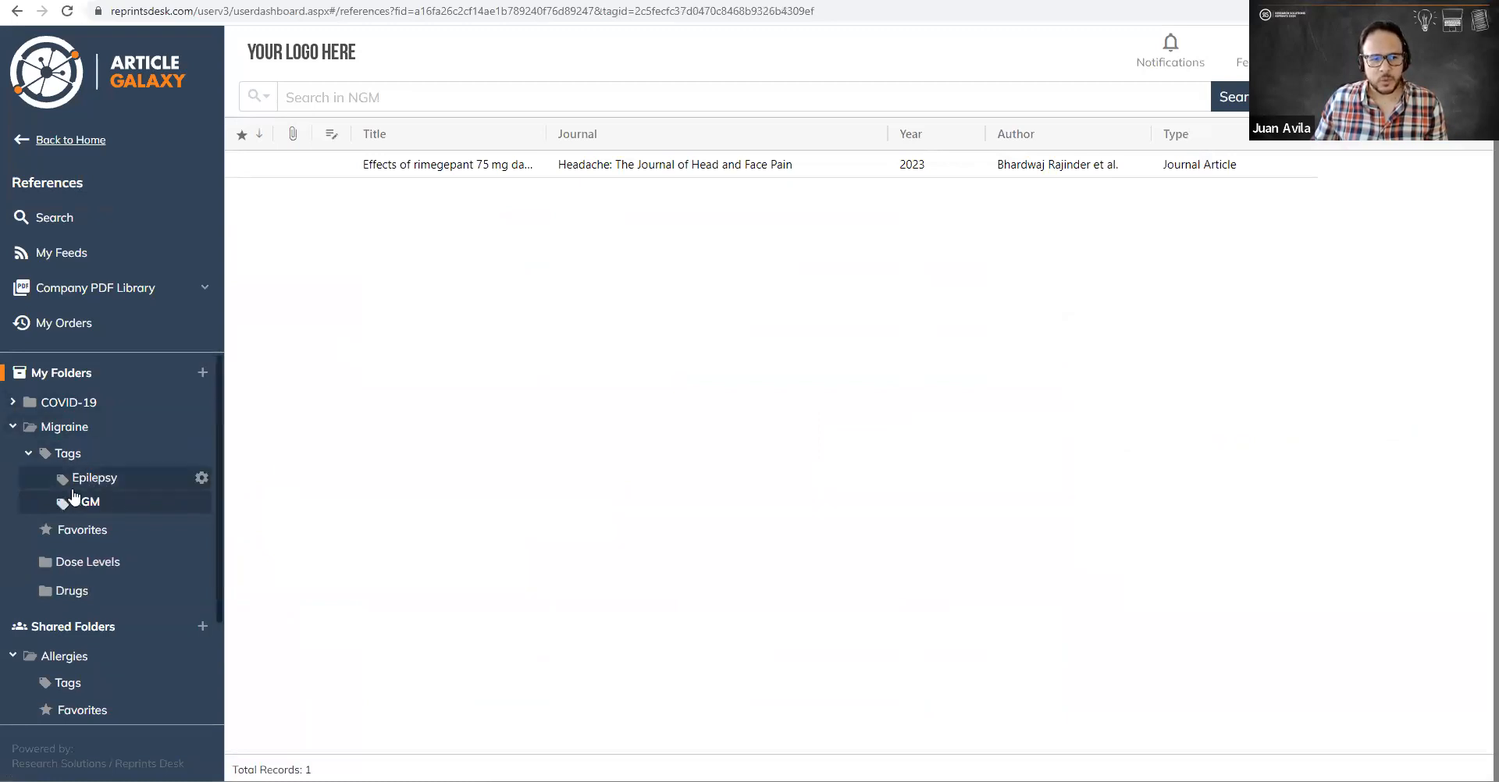
# Step: Return to the full Migraine folder and add the existing tag "NGM" to the "Saccades of video head impulse test" article
pyautogui.click(70, 427)
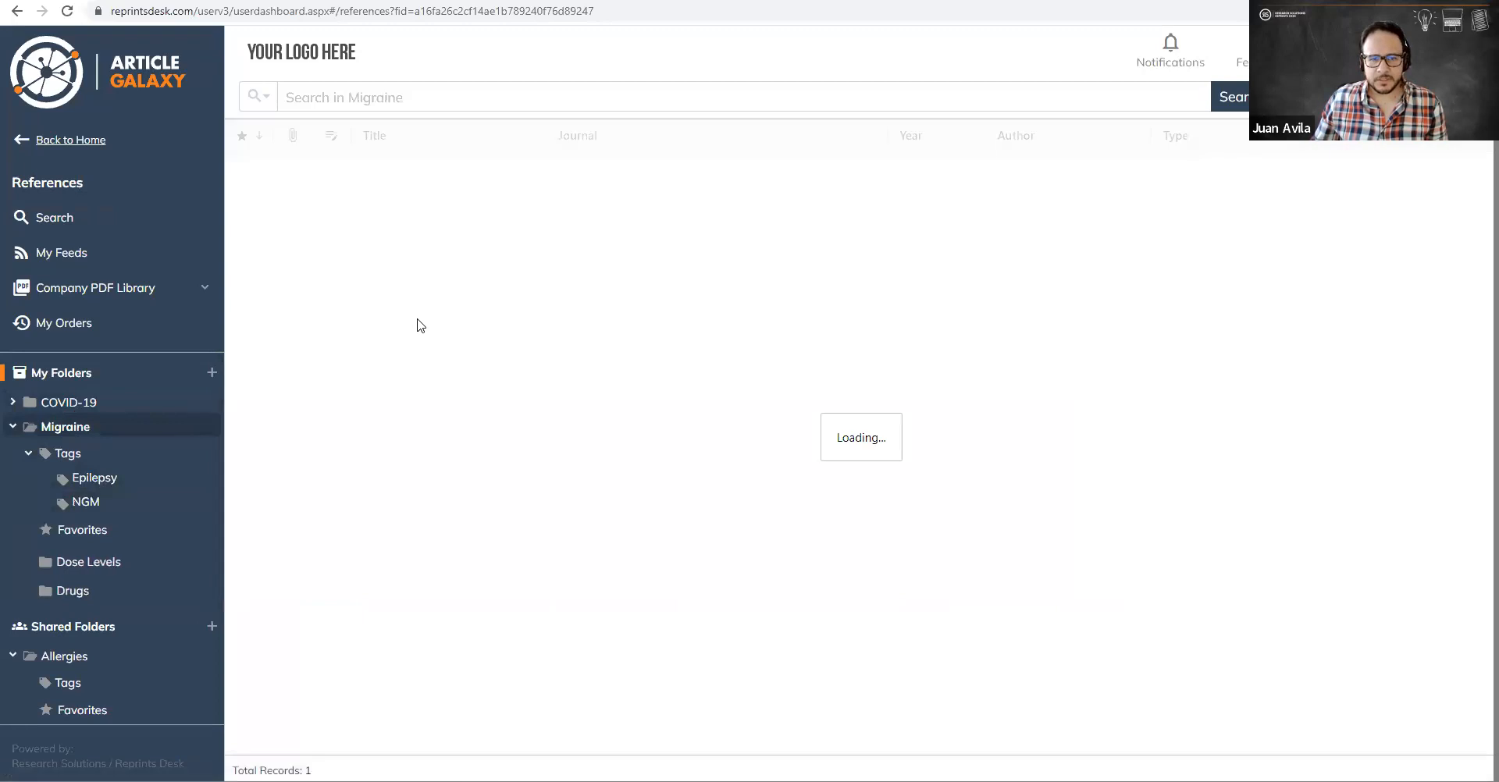
pyautogui.click(441, 282)
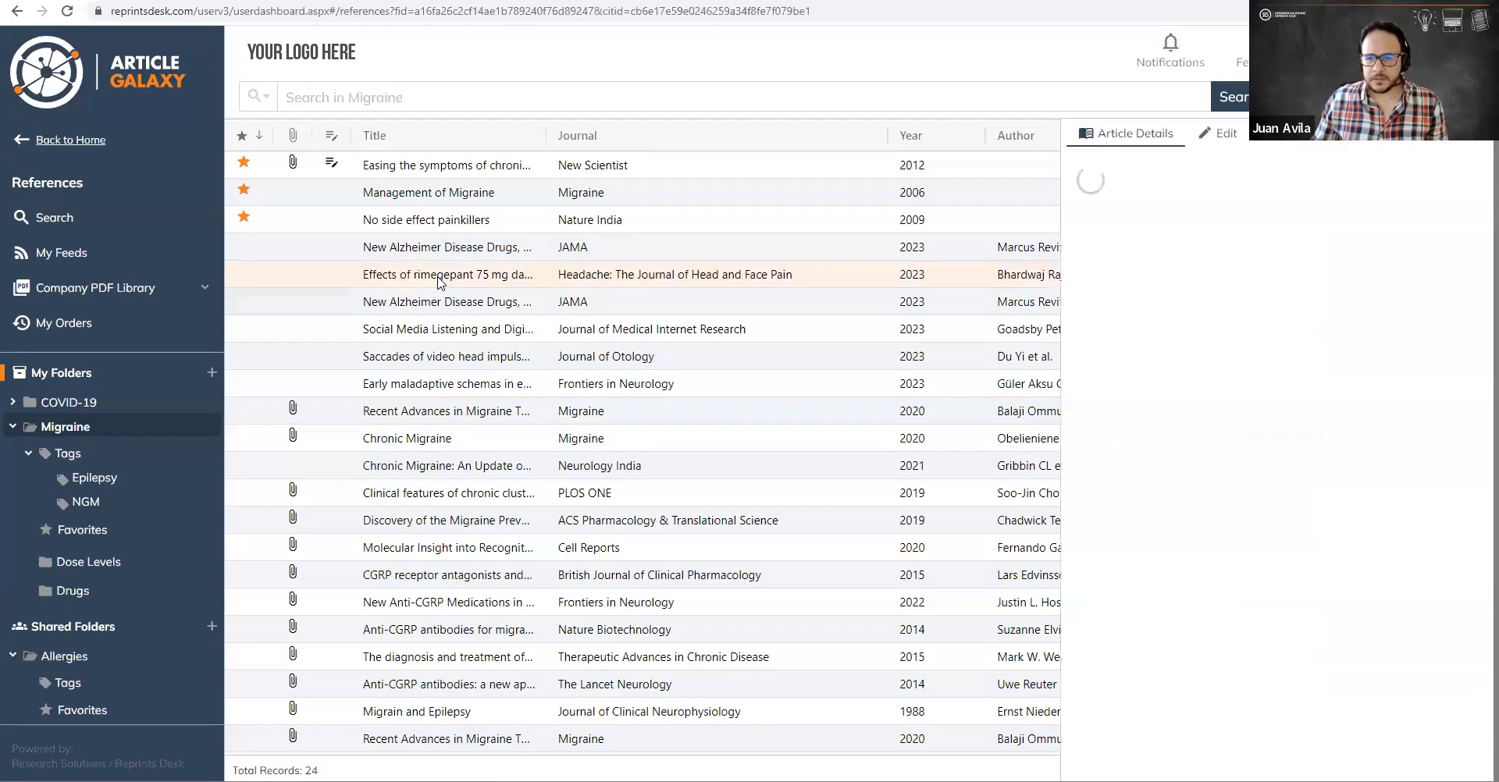
pyautogui.click(452, 364)
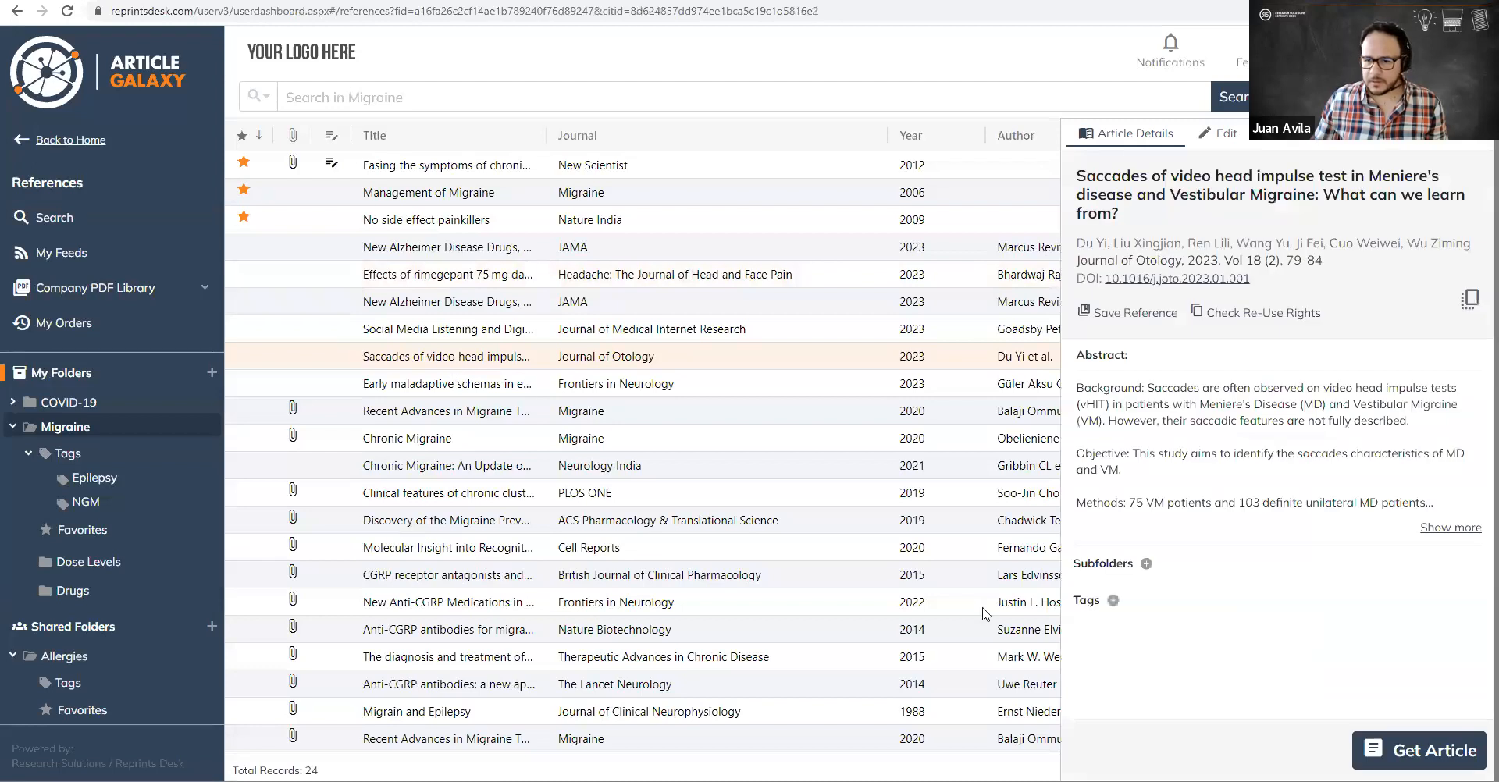
pyautogui.click(1113, 600)
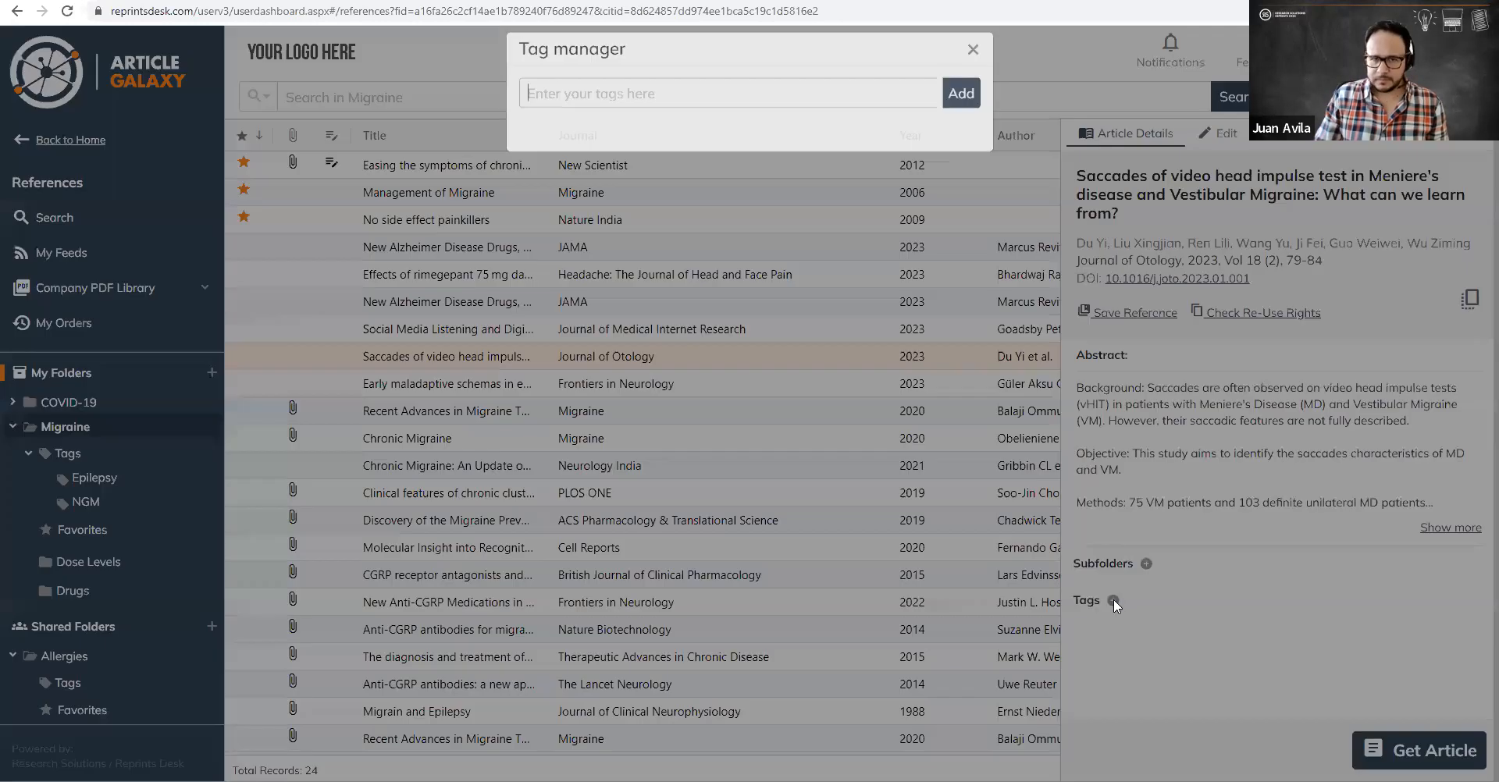
pyautogui.write('NGM')
pyautogui.click(553, 150)
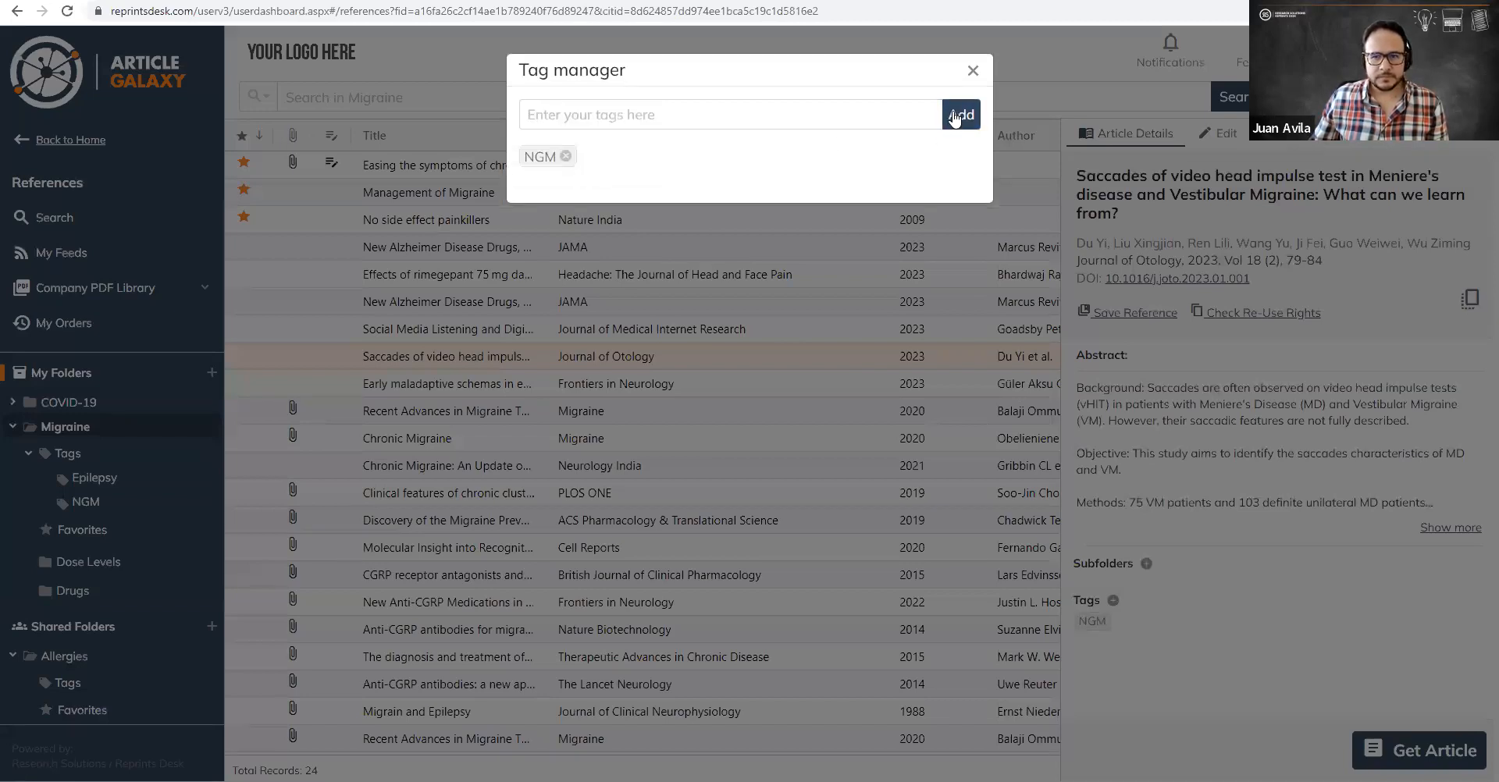
pyautogui.click(972, 70)
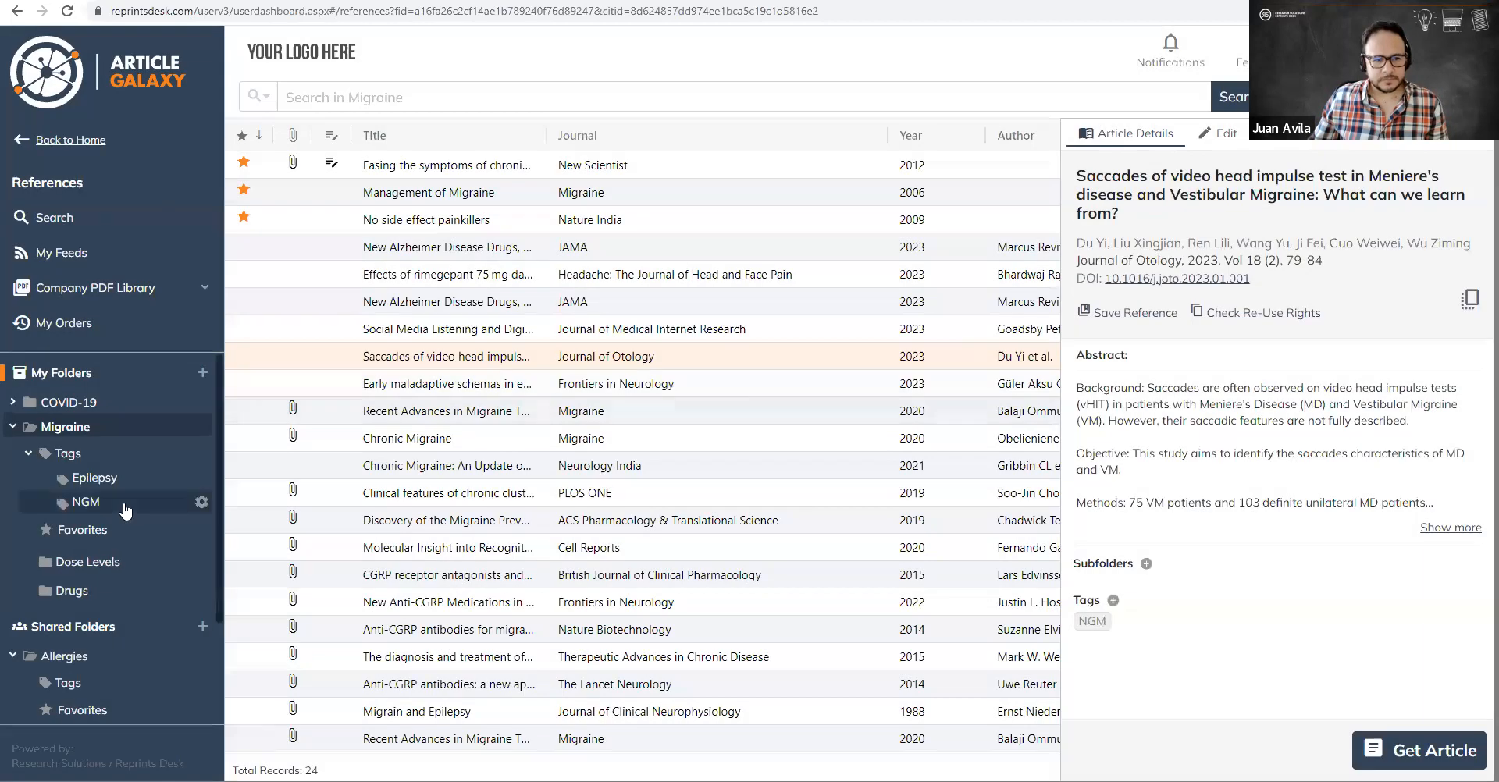
# Step: Review the Migraine folder's "NGM" tag list again and switch to the PowerPoint slide show
pyautogui.click(98, 505)
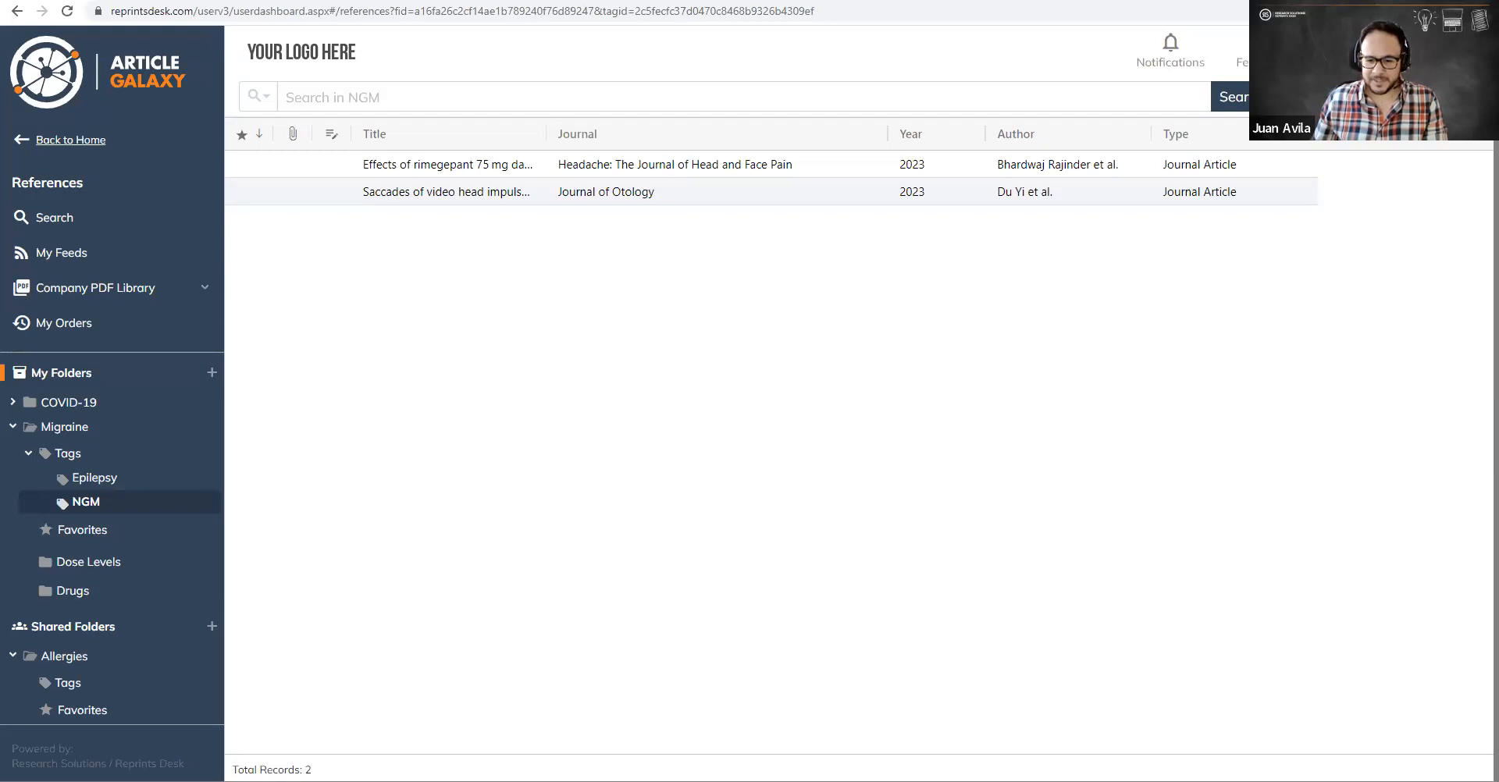
pyautogui.hotkey('alt', 'Tab')
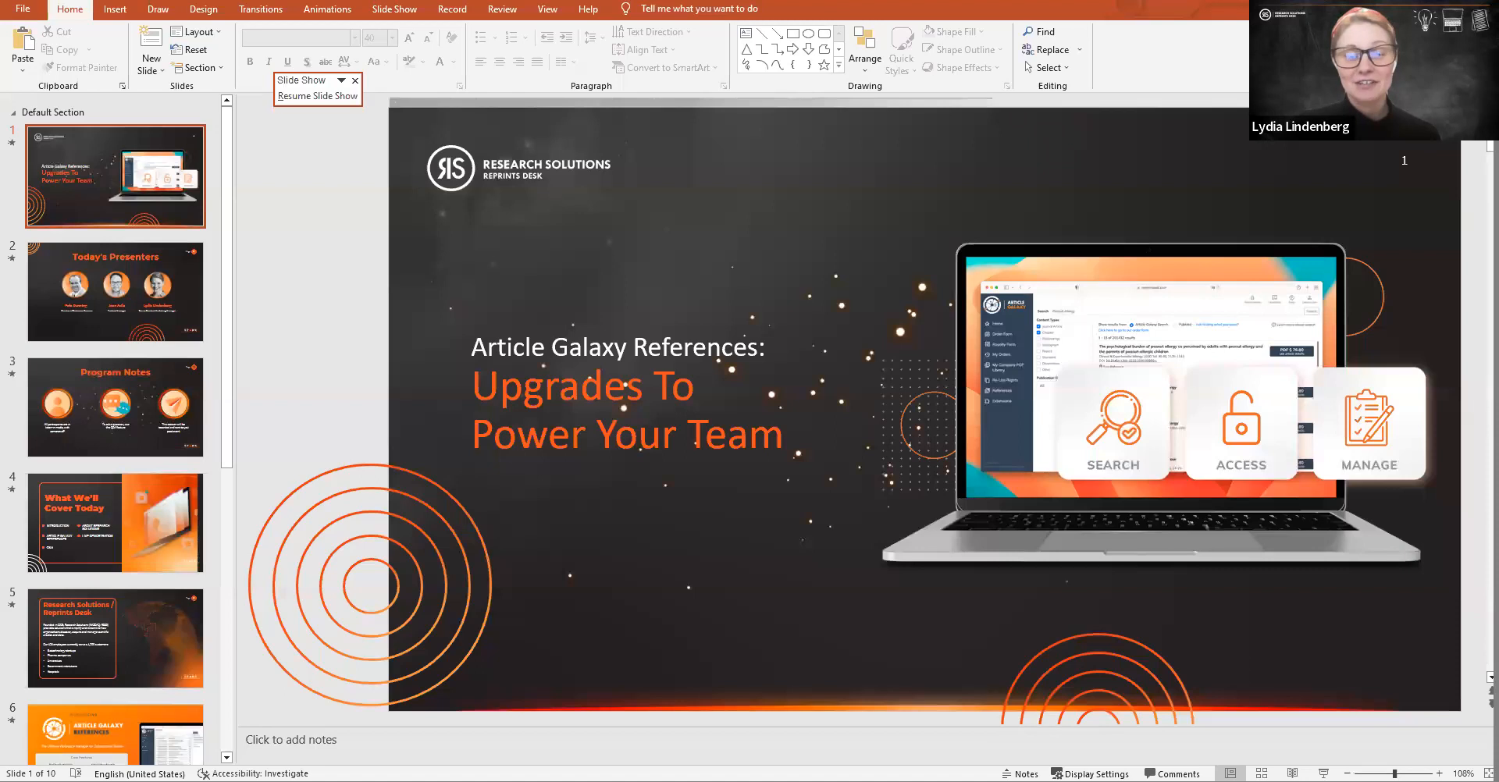
pyautogui.hotkey('alt', 'Tab')
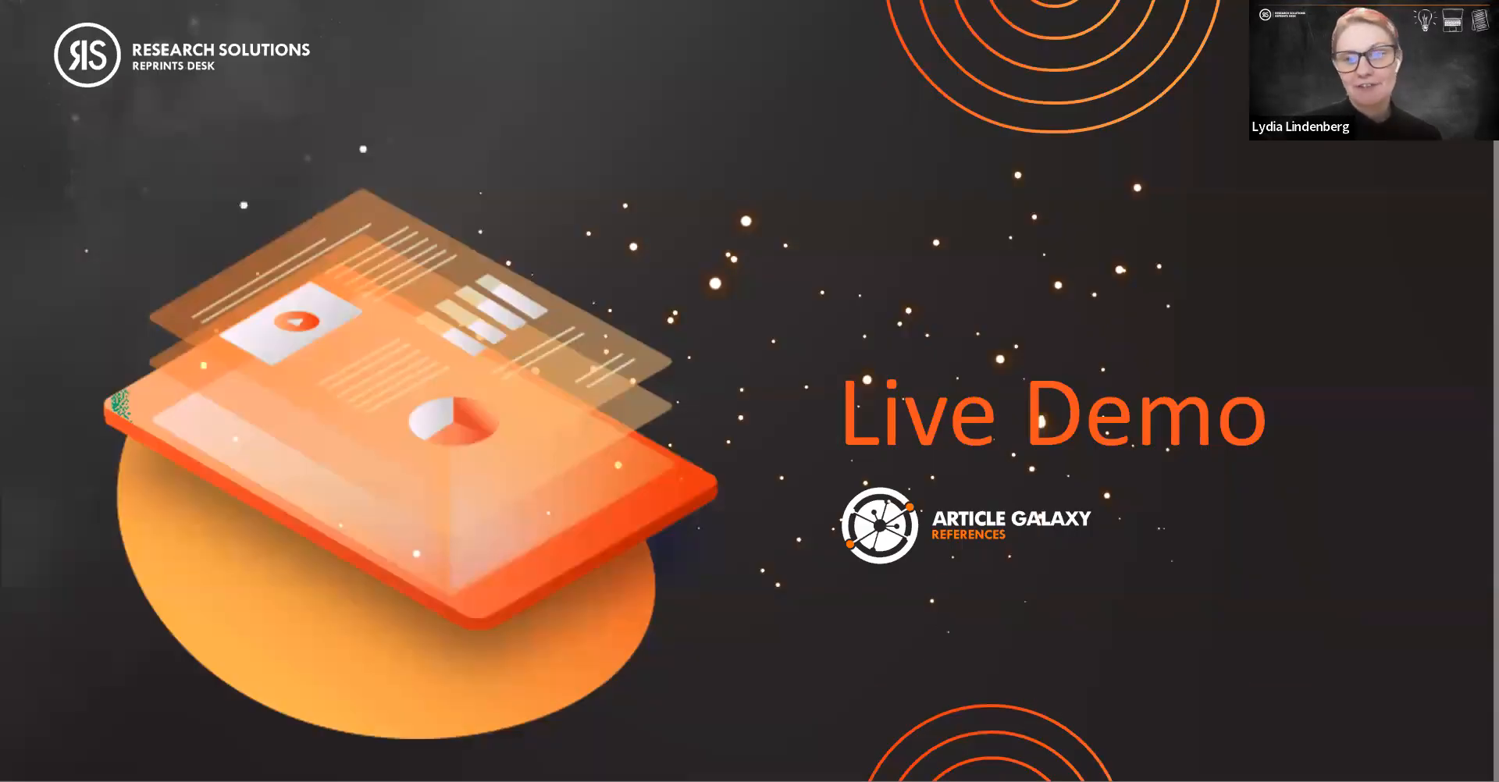